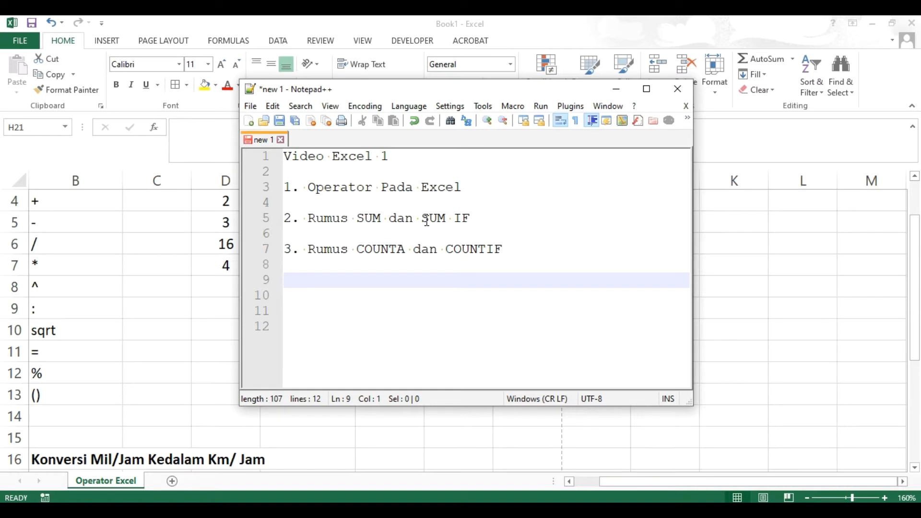
Switch to Excel and review the operator examples and the mil-to-kilometre conversion table on the Operator Excel sheet.
click(276, 440)
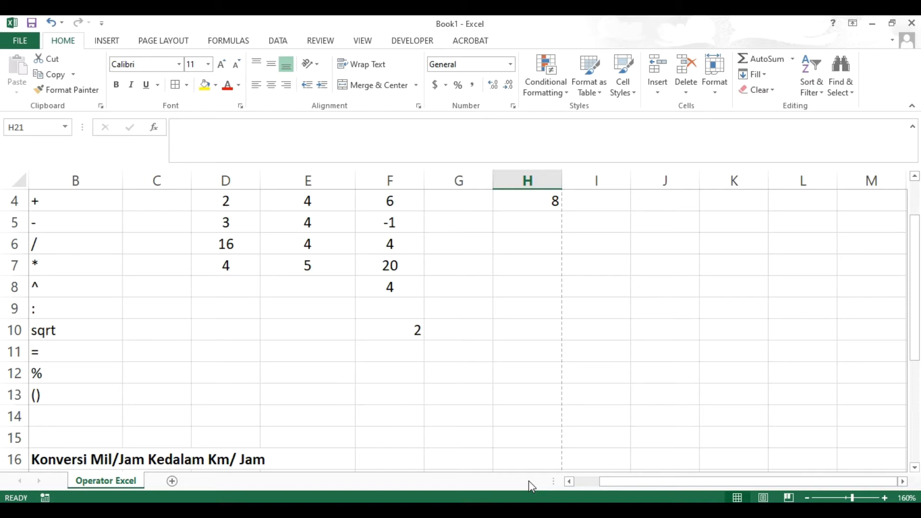
scroll(243, 383, down, 5)
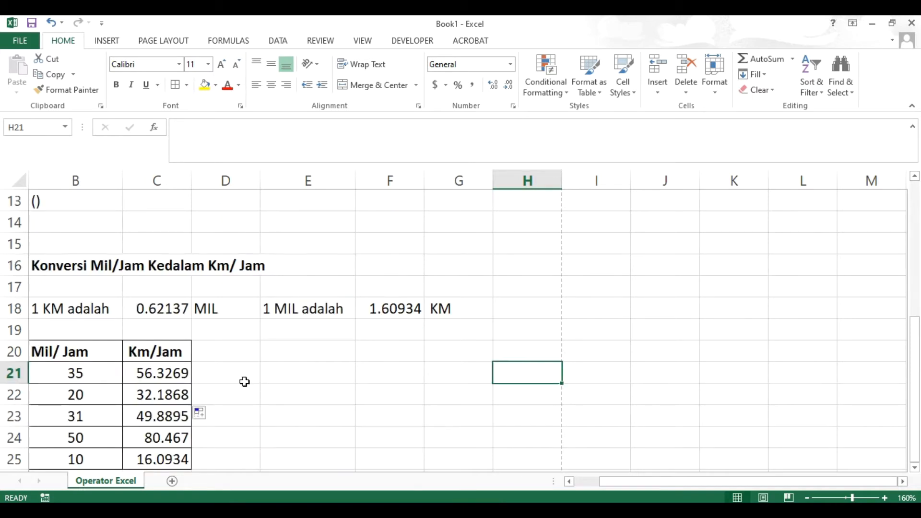
scroll(278, 382, up, 1)
scroll(278, 381, up, 3)
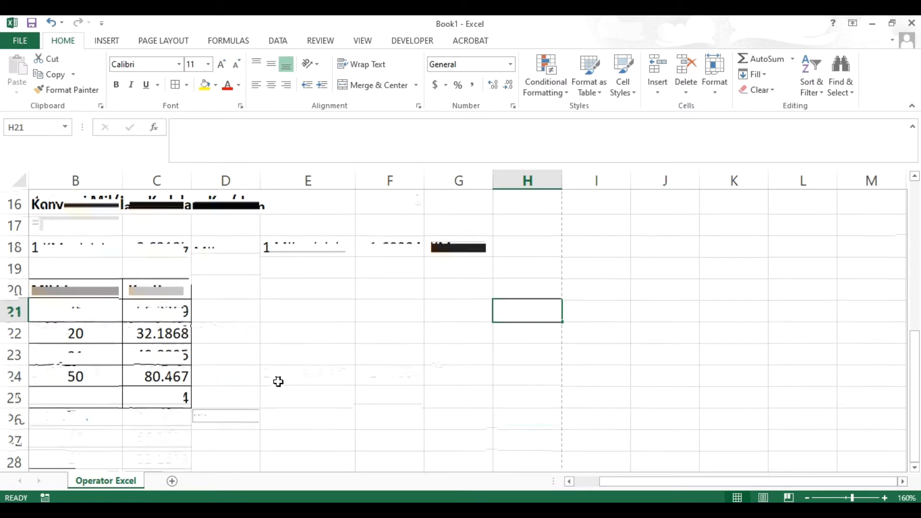
scroll(289, 363, down, 1)
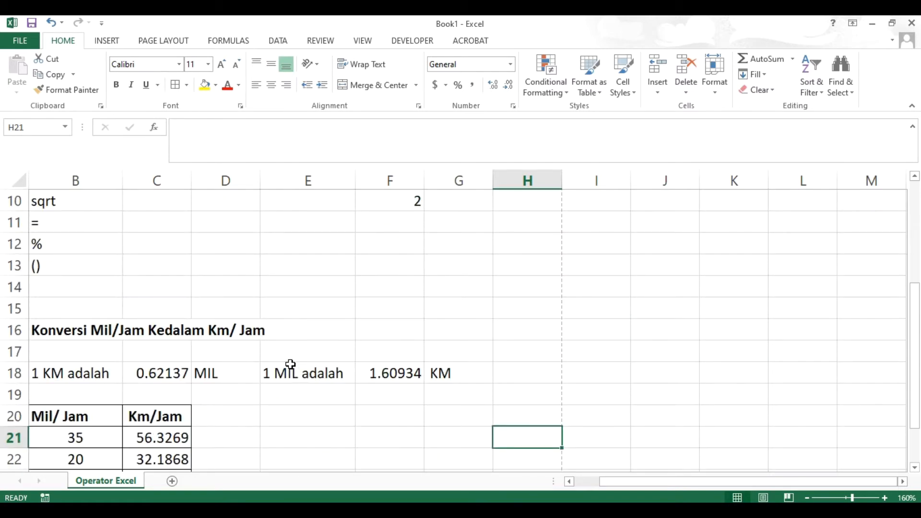
scroll(261, 383, down, 2)
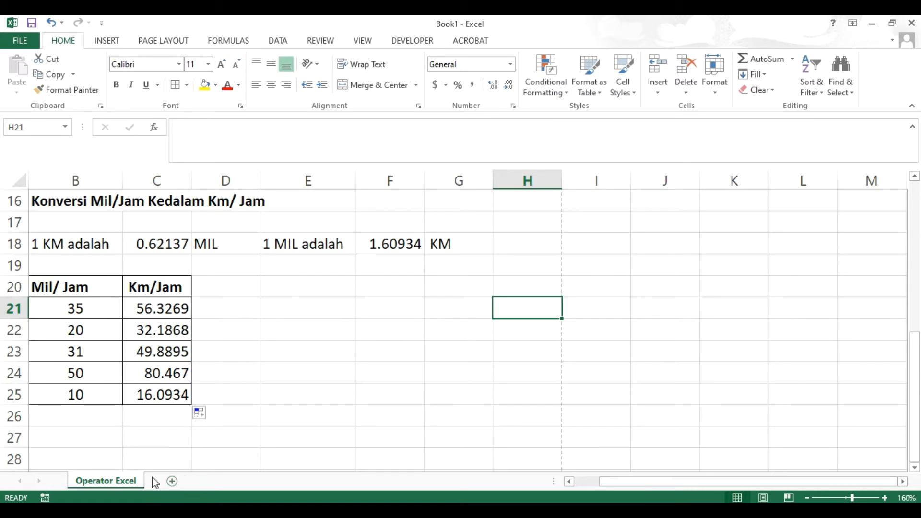
Add a new worksheet and name it SUMdanSUMIF.
click(171, 481)
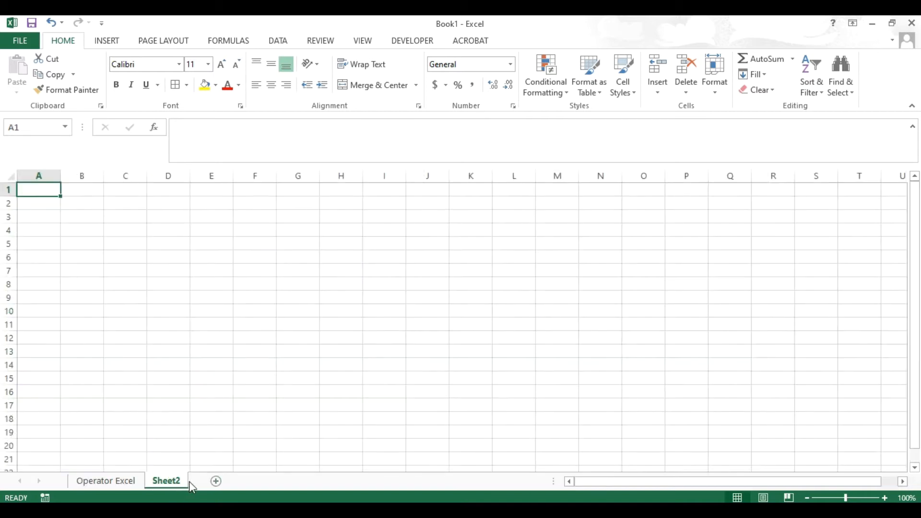
double_click(177, 485)
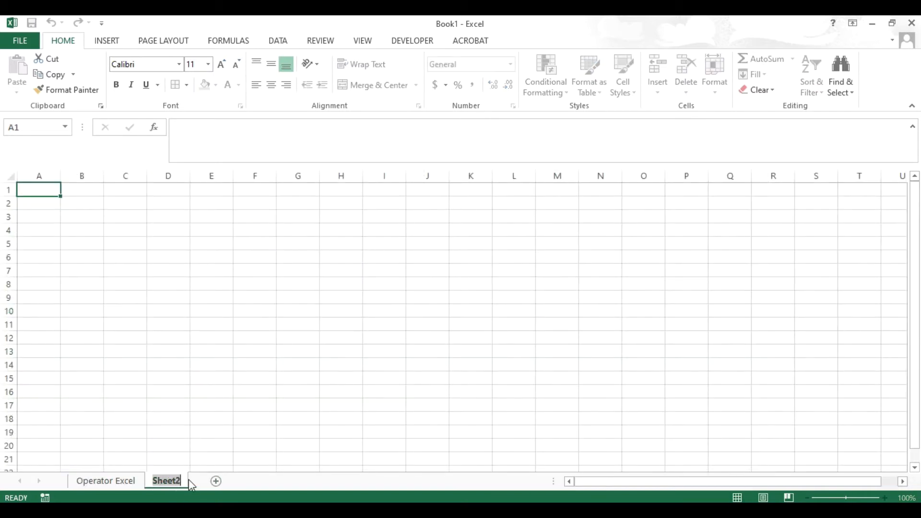
text(S)
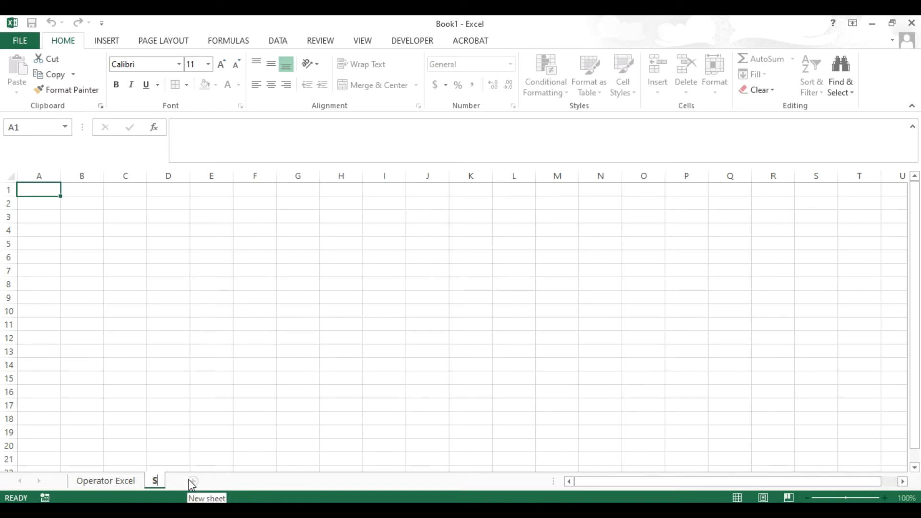
text(UM)
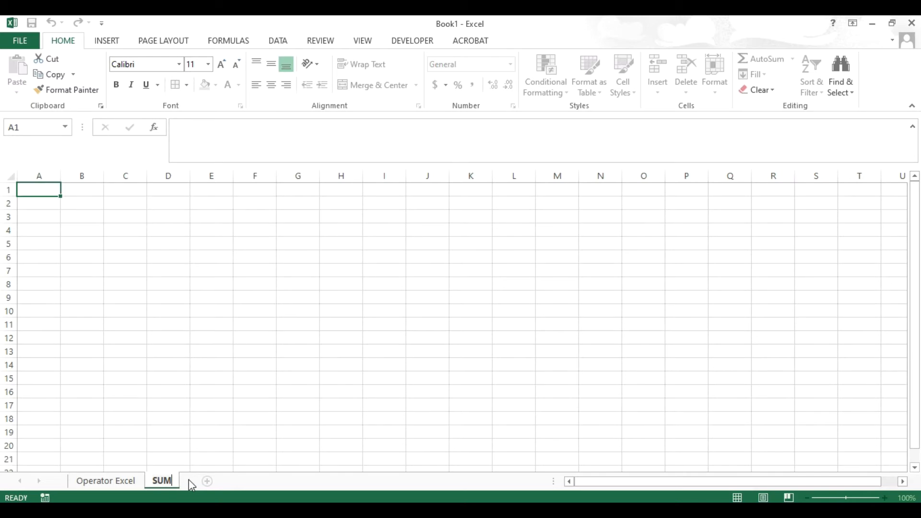
text(danSUMIF)
key(Return)
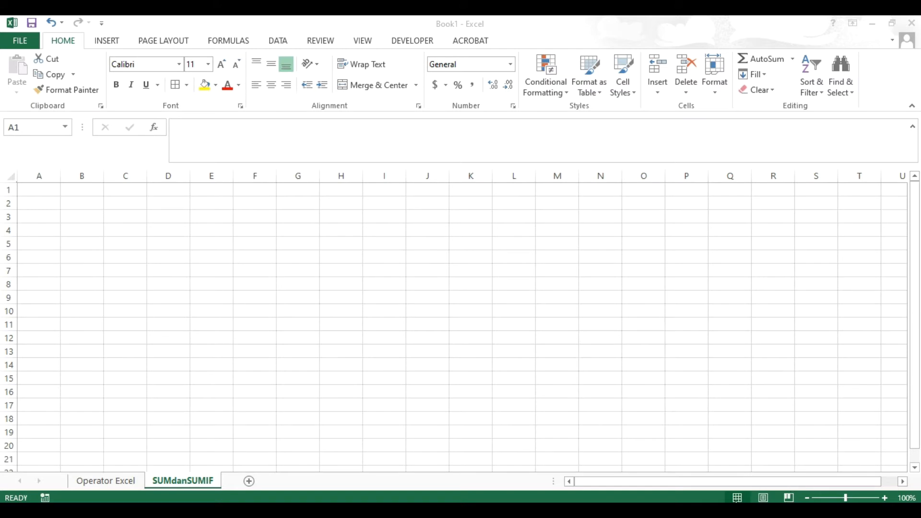
click(738, 499)
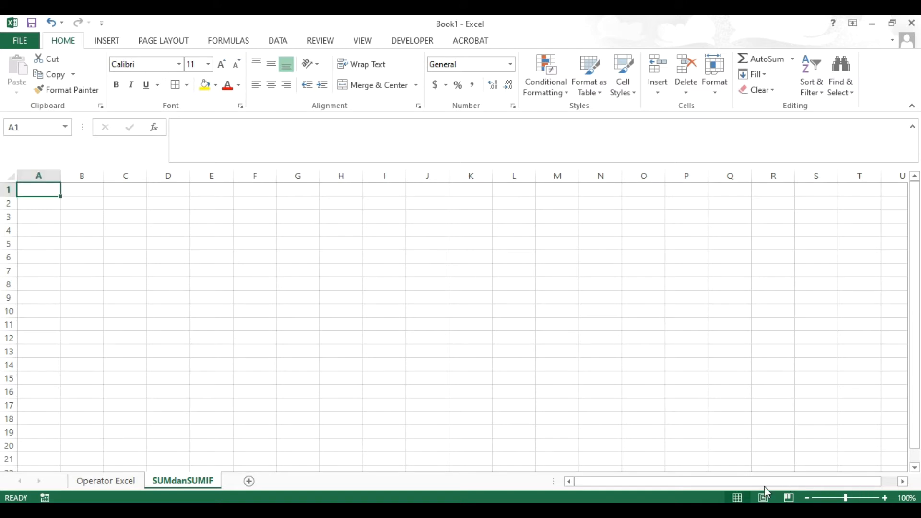
click(211, 284)
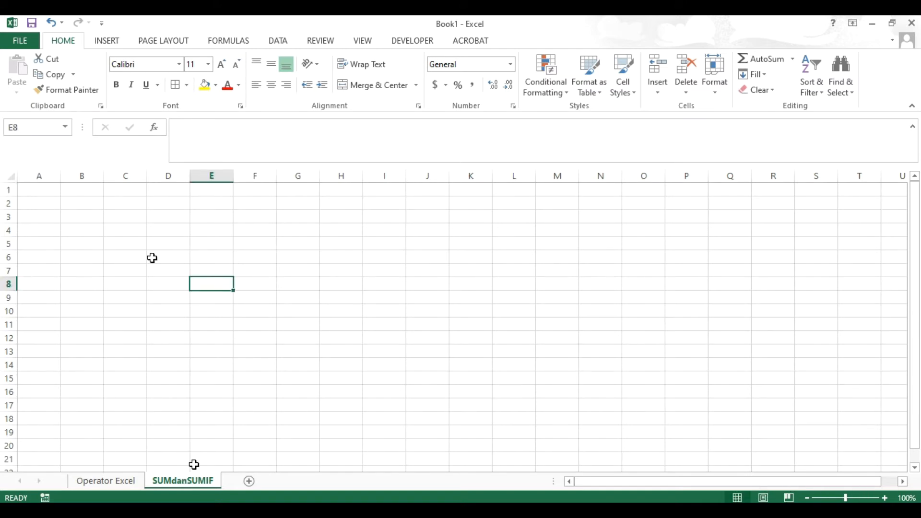
click(118, 230)
click(50, 190)
click(70, 200)
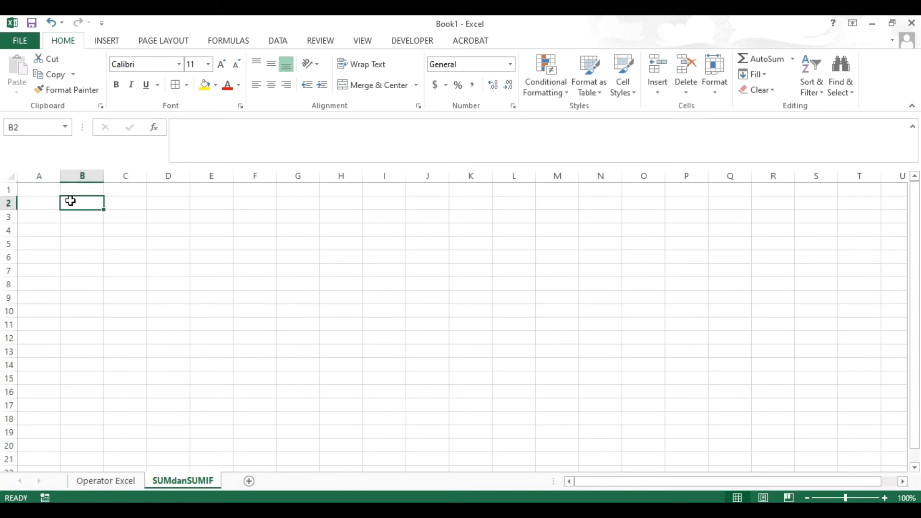
click(48, 201)
click(74, 190)
click(66, 217)
click(51, 202)
click(80, 205)
click(37, 205)
click(115, 205)
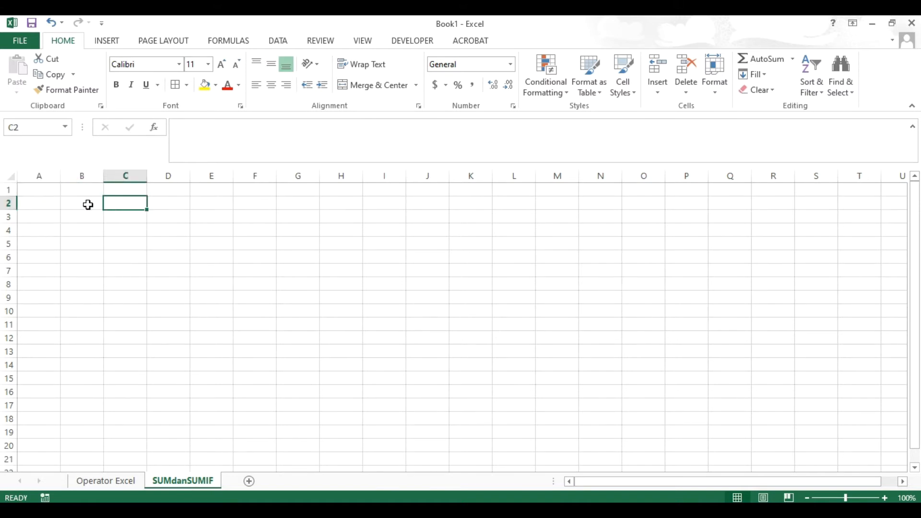
click(49, 206)
click(82, 201)
click(135, 203)
click(53, 203)
click(113, 203)
Enter the column header "No." in cell A2 of the SUMdanSUMIF sheet.
key(Home)
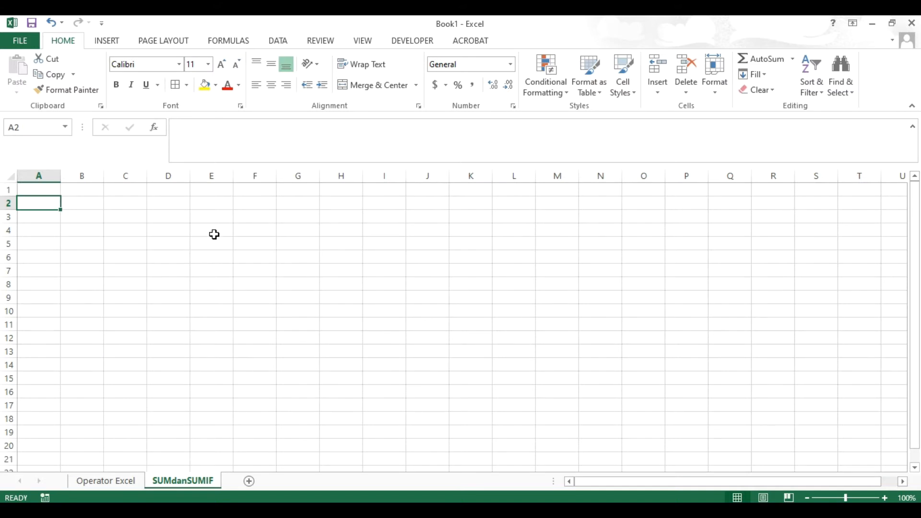
text(No.)
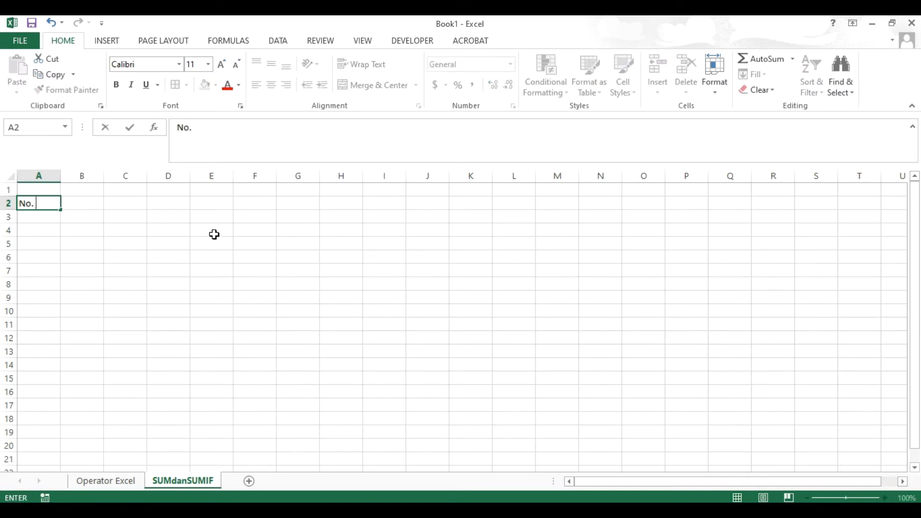
key(Return)
key(Up)
key(Right)
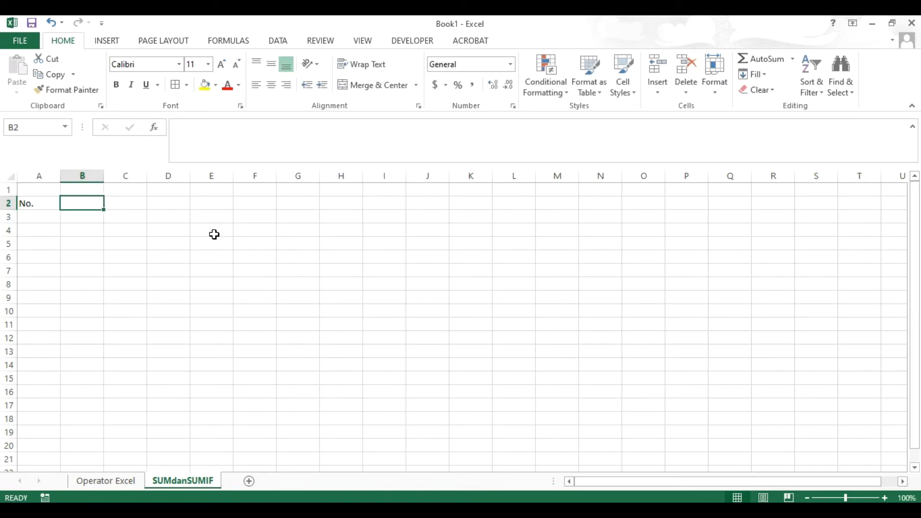
Enter the column header "Harga Buku" in cell B2.
text(Nama)
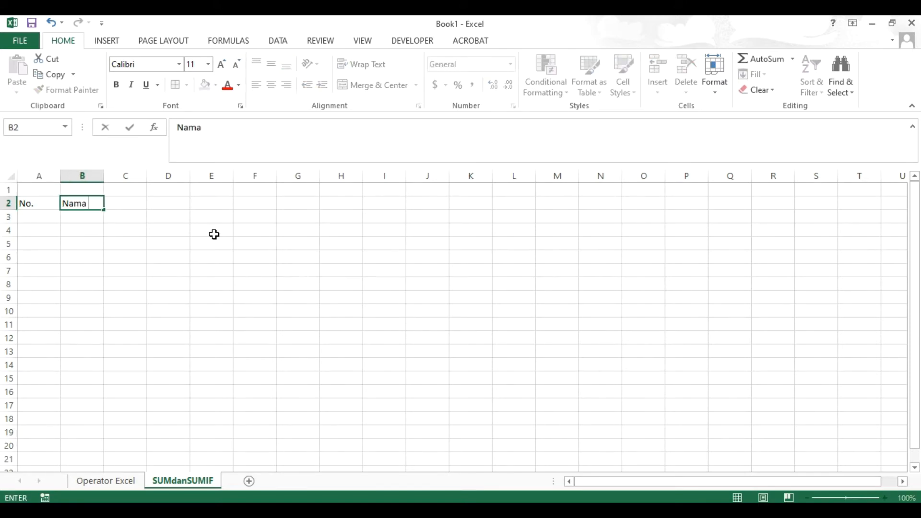
key(BackSpace)
key(BackSpace)
key(BackSpace)
key(BackSpace)
text(Harga Bku)
key(BackSpace)
key(BackSpace)
text(uku)
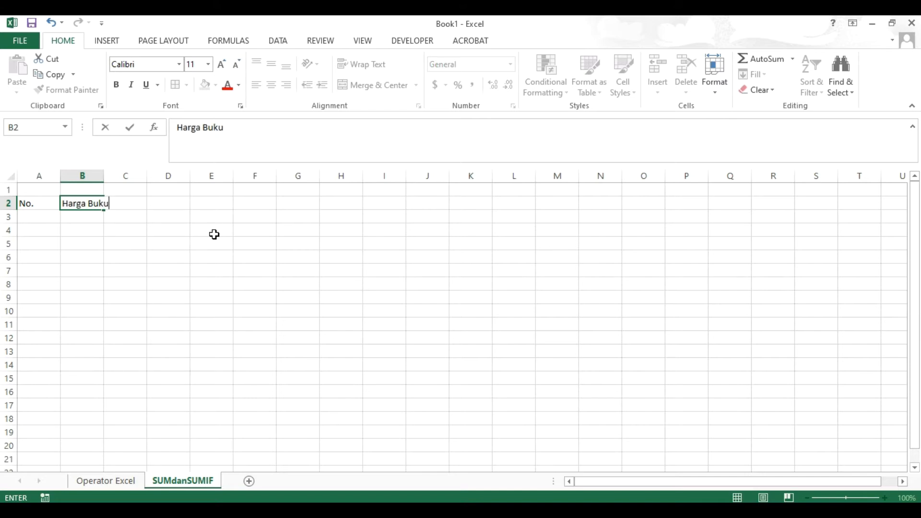
key(Return)
key(Up)
key(Right)
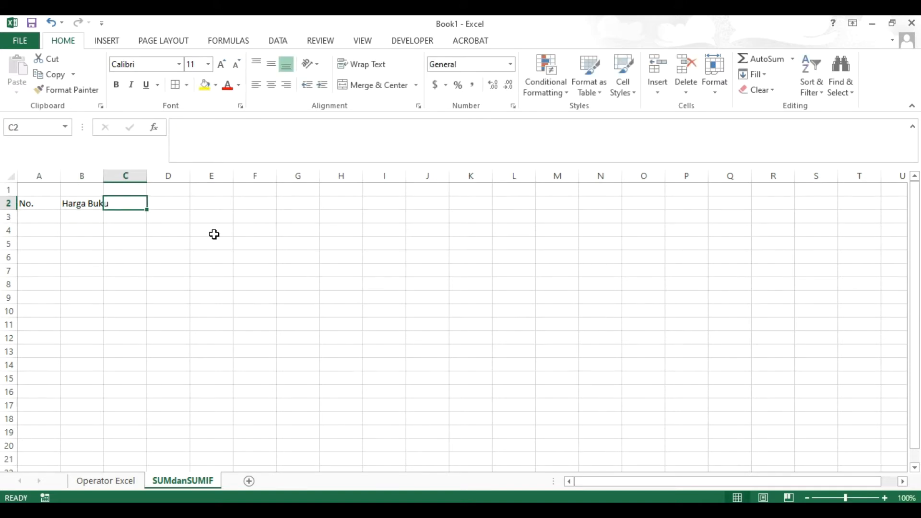
Enter the column header "Harga Pensil" in cell C2.
text(Harga Pe)
text(nsil)
key(Return)
key(Up)
key(Right)
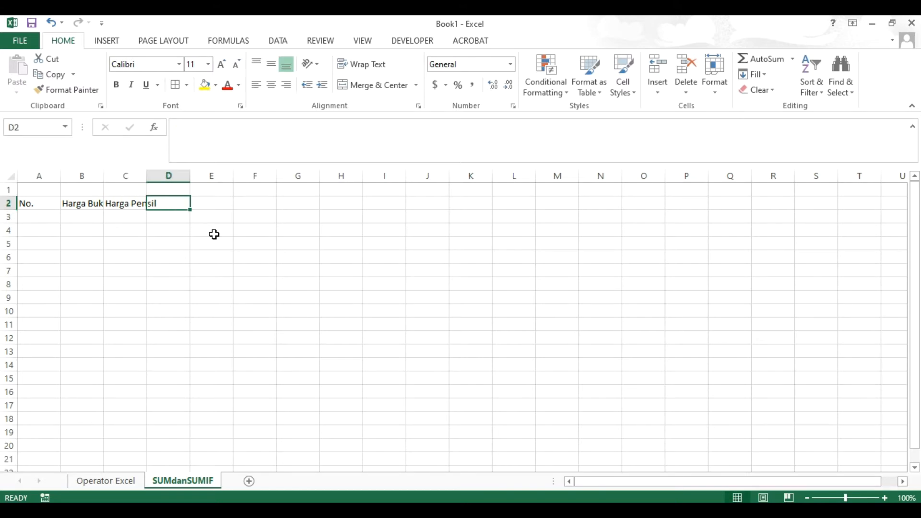
Enter the column header "Harga Meja" in cell D2.
text(Harga )
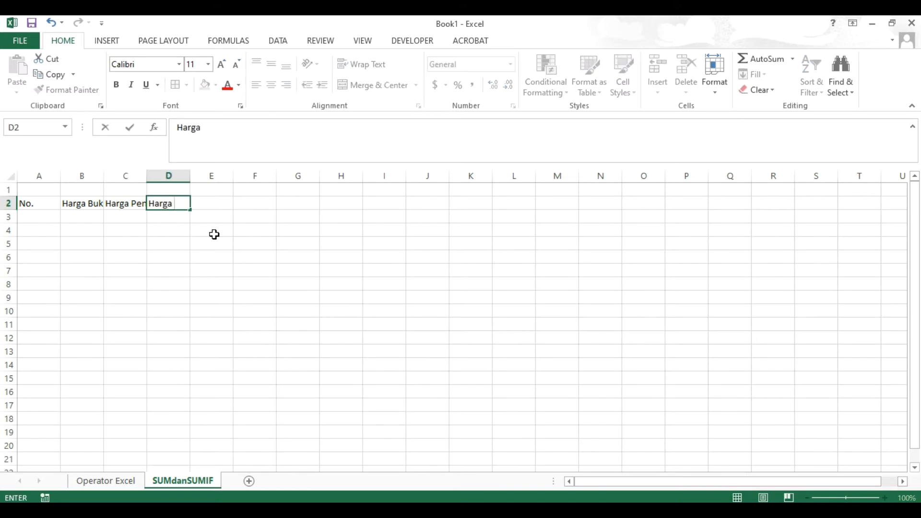
text(Penggaris)
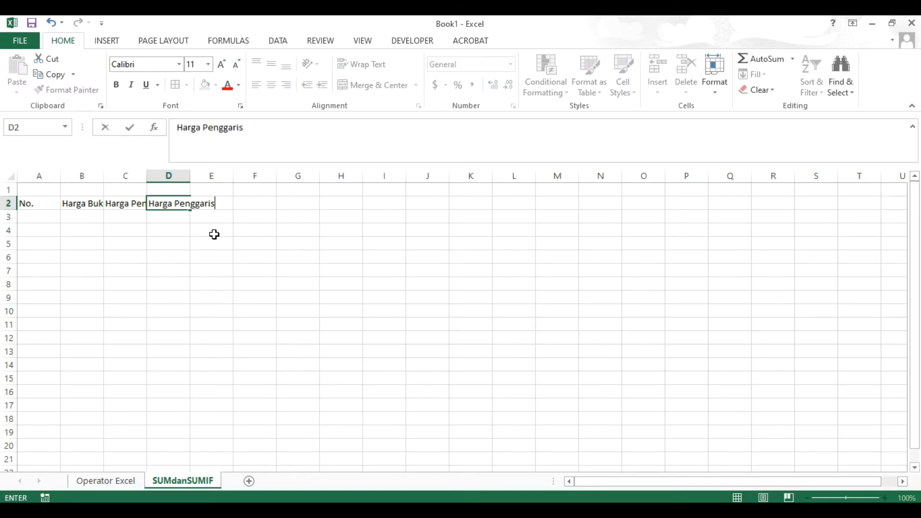
key(BackSpace)
key(BackSpace)
key(BackSpace)
key(BackSpace)
key(BackSpace)
key(BackSpace)
key(BackSpace)
key(BackSpace)
key(BackSpace)
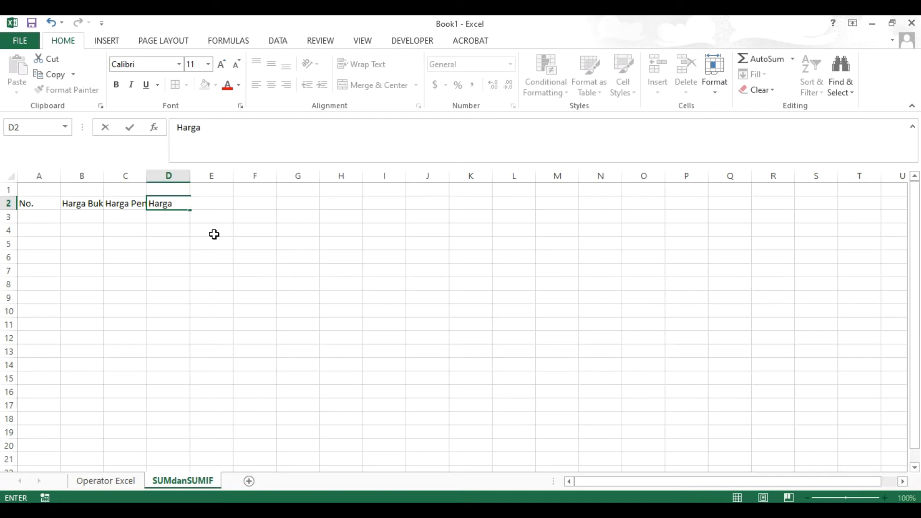
text(Meja)
key(Return)
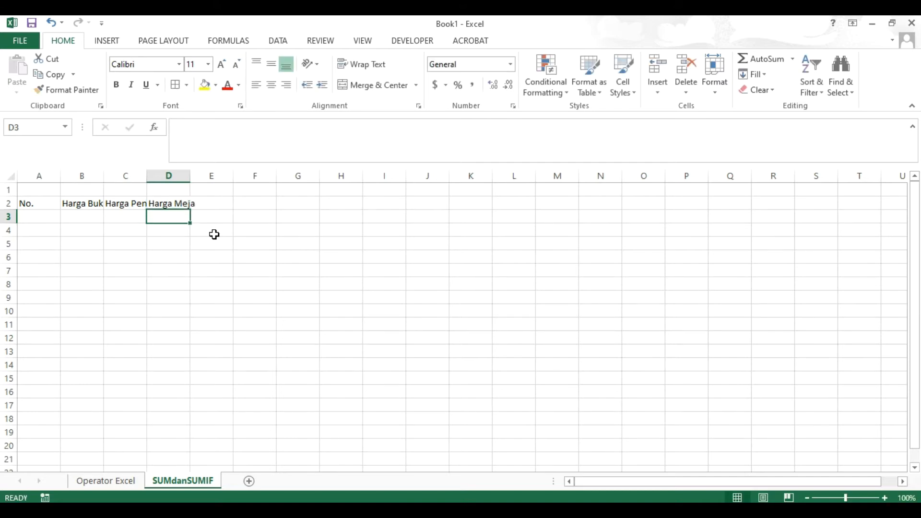
Widen columns B, C and D to fit the headers in row 2.
drag(147, 175, 166, 181)
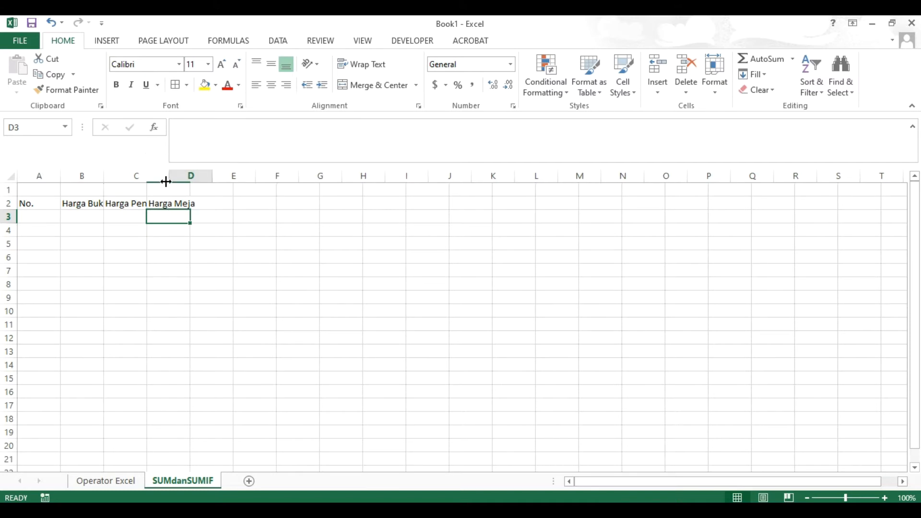
drag(104, 181, 124, 182)
drag(228, 183, 240, 204)
Change the header in cell D2 to "Harga Penggaris".
click(217, 205)
double_click(226, 204)
text(Penggaris)
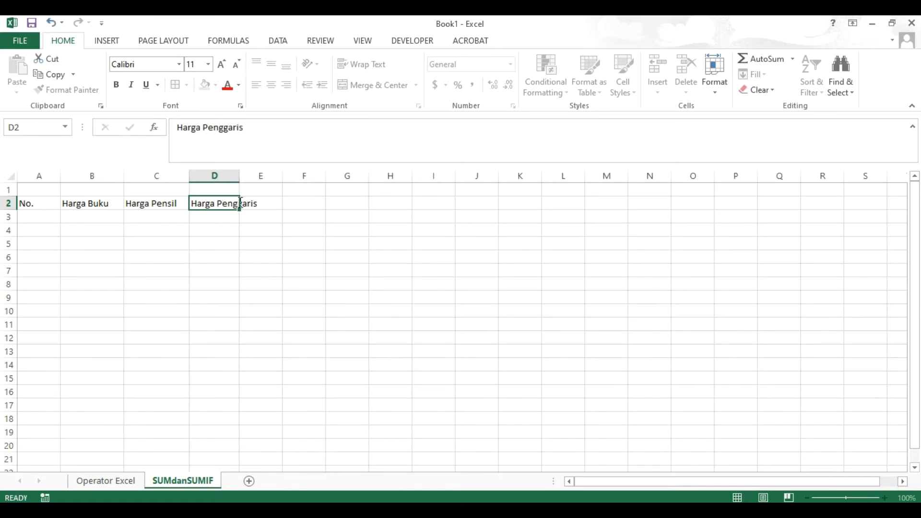
key(Return)
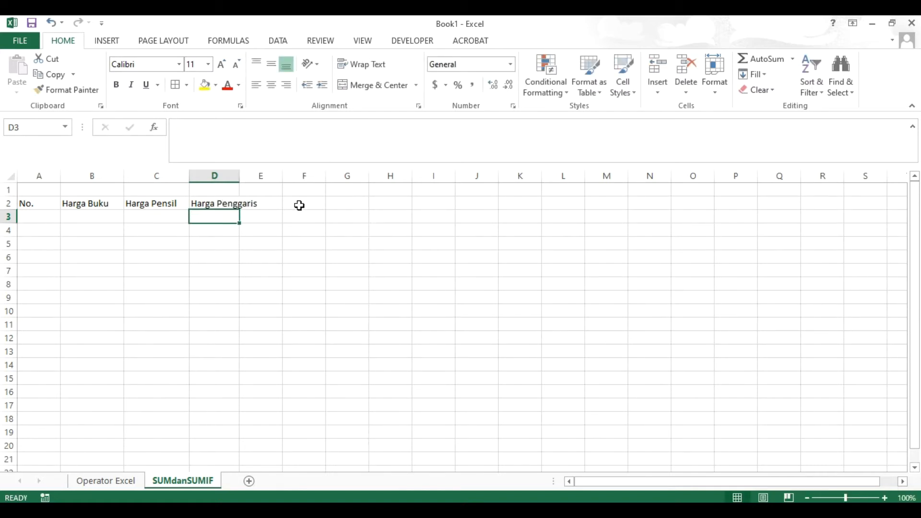
Widen column E and enter the header "Total Harga" in cell E2.
click(261, 204)
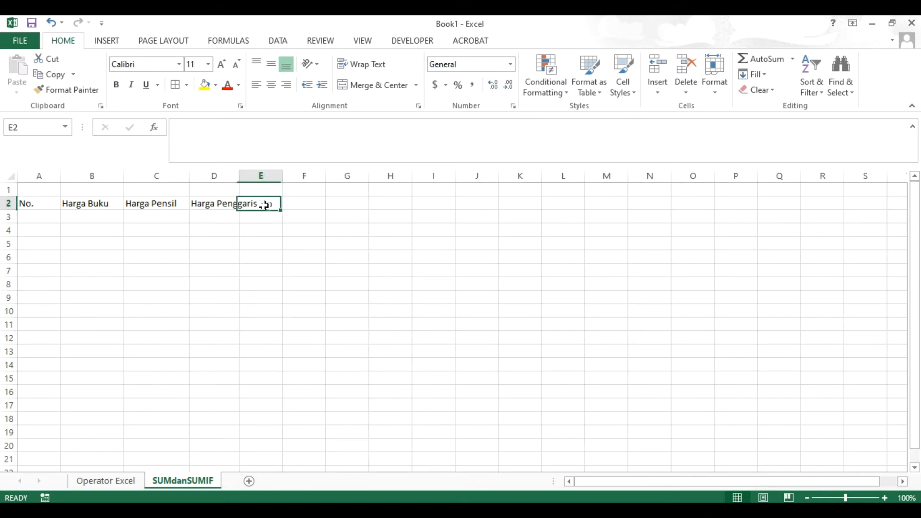
drag(282, 175, 306, 176)
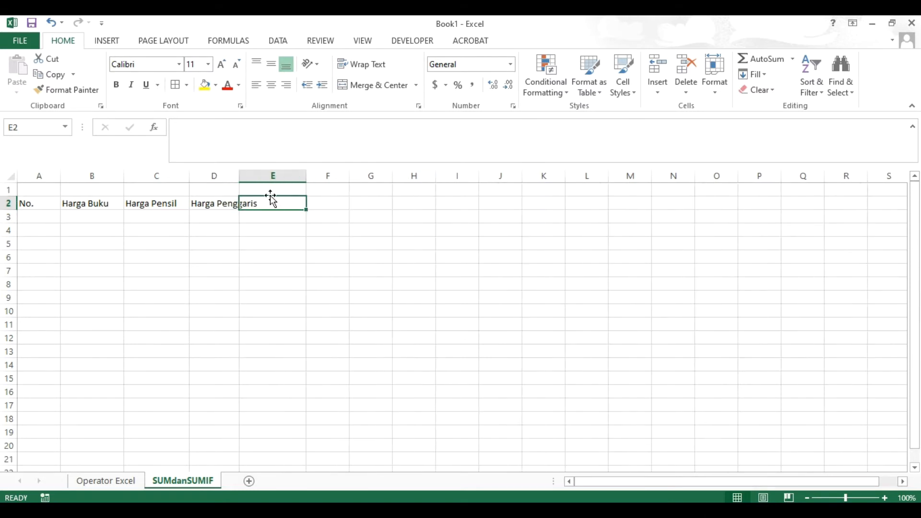
text(Total Harga)
key(Return)
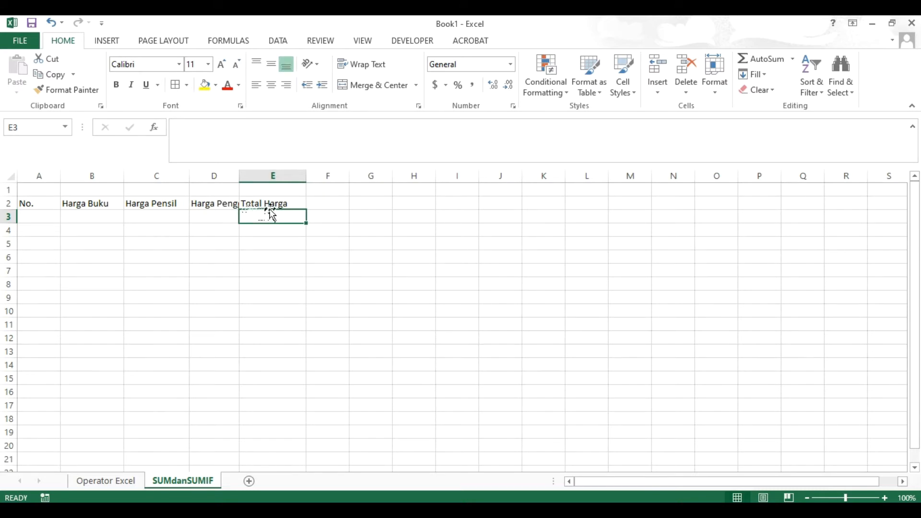
Enter the row number 1 in cell A3 under the "No." header.
click(33, 205)
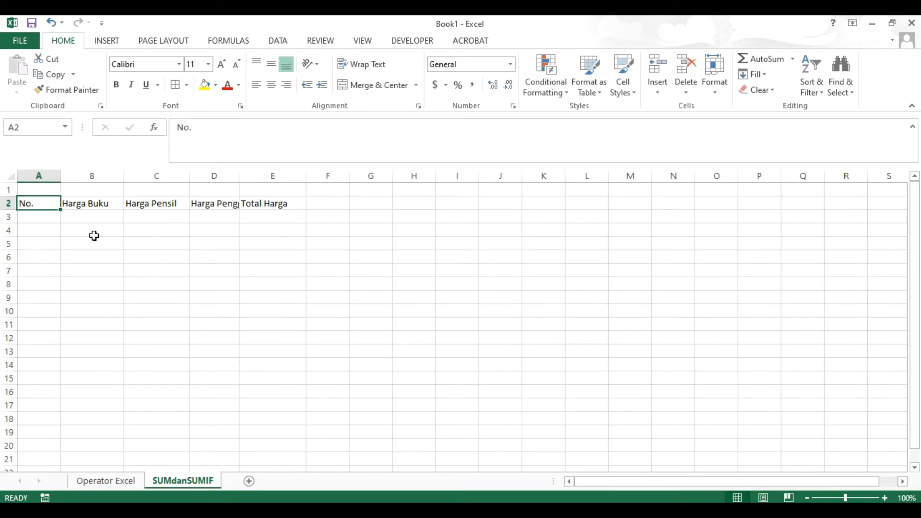
click(94, 238)
click(48, 205)
click(45, 218)
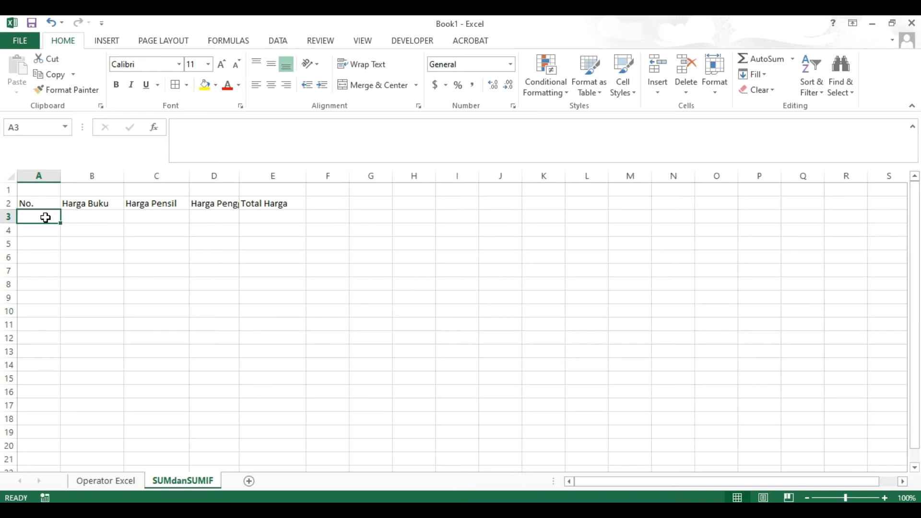
text(1)
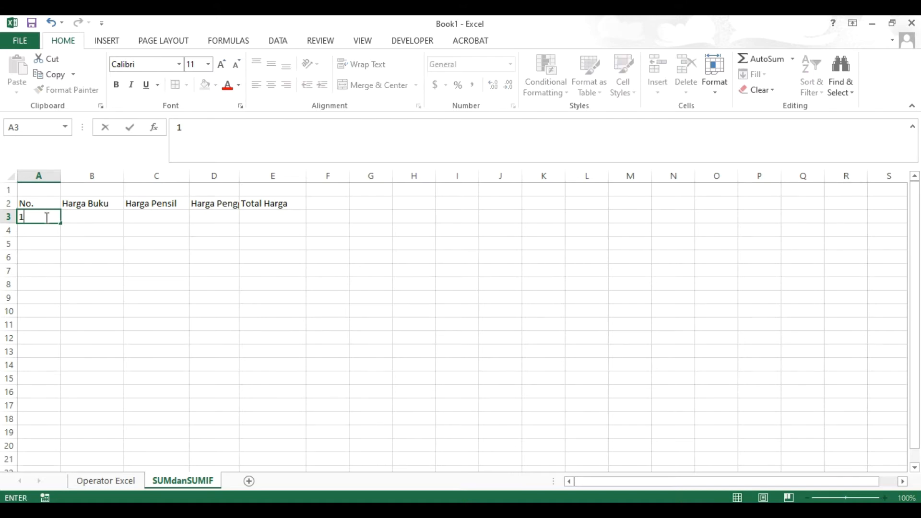
key(Return)
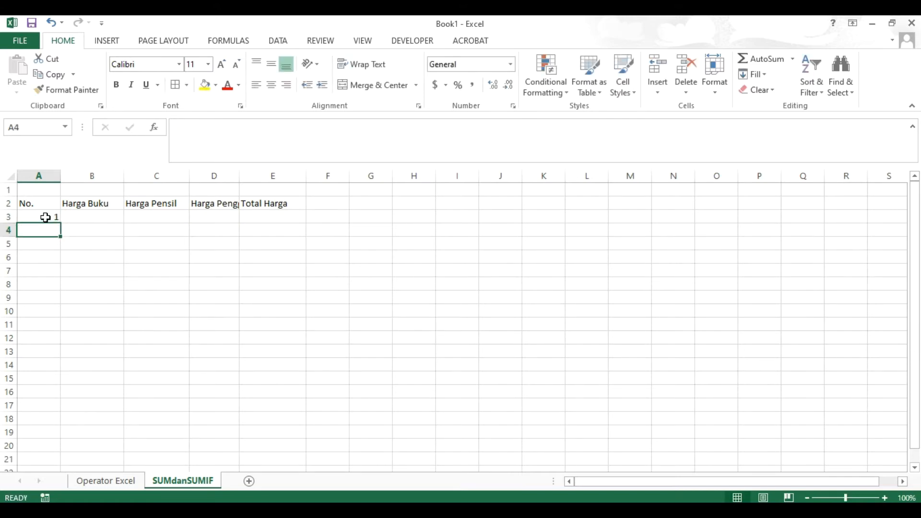
Enter the row number 2 in cell A4, below the 1 in the "No." column.
text(2)
click(86, 283)
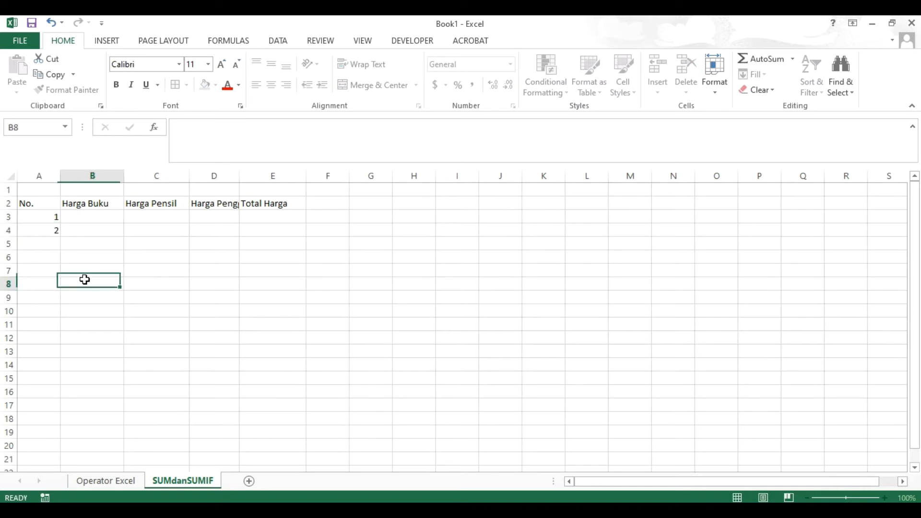
click(52, 217)
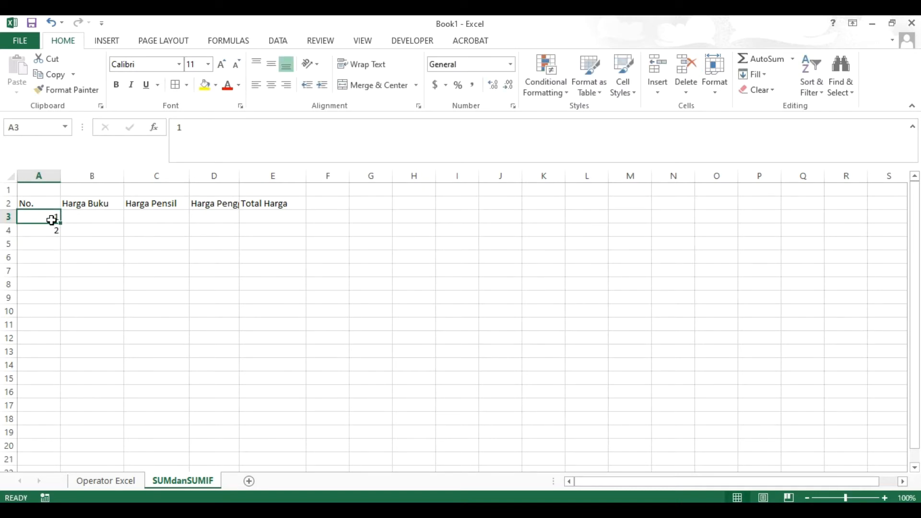
key(Down)
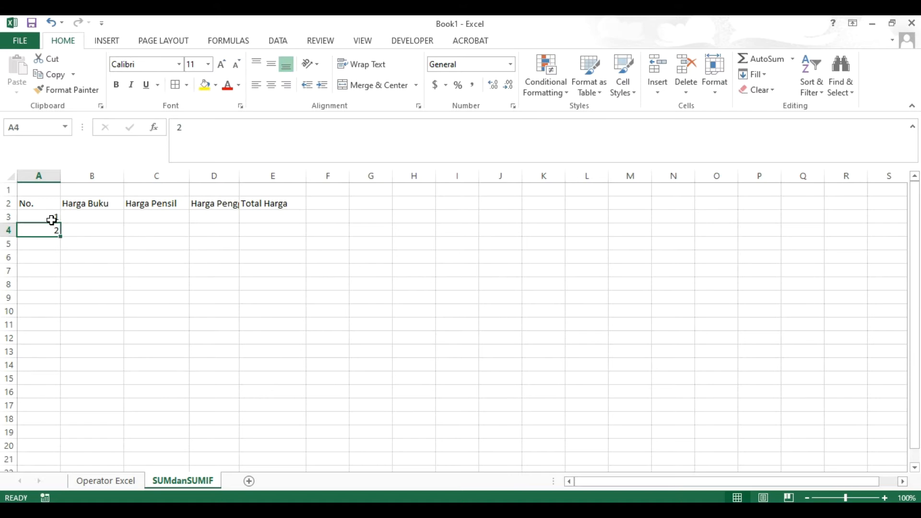
click(52, 220)
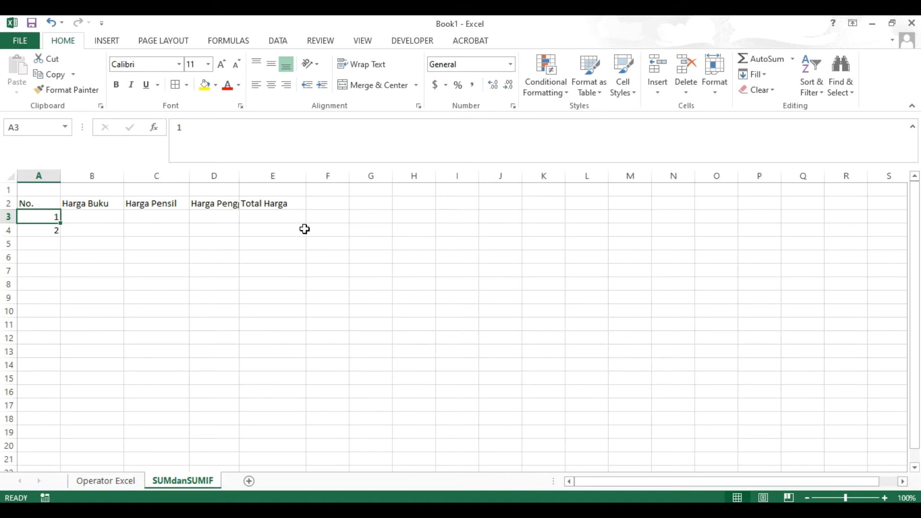
click(107, 234)
Extend the number series from cells A3:A4 down to cell A7 so the rows are numbered 1 to 5.
click(37, 216)
key(shift+Down)
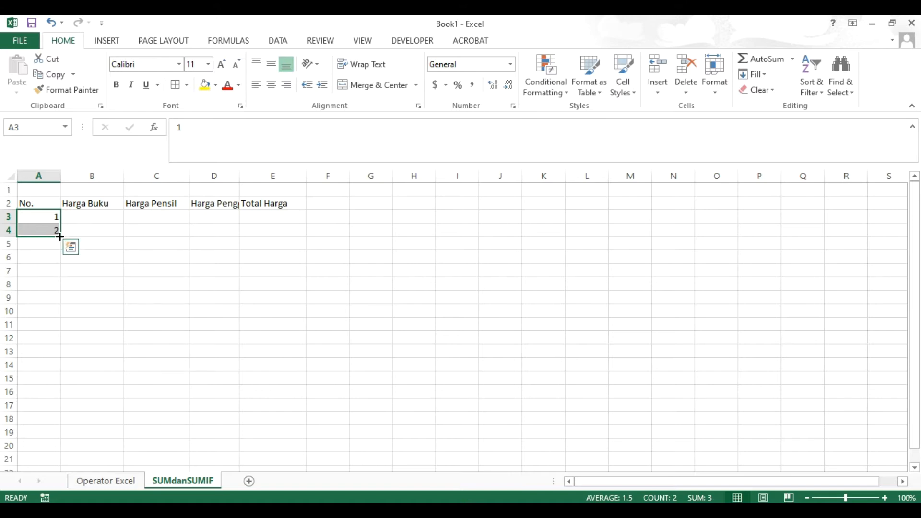
drag(59, 236, 61, 238)
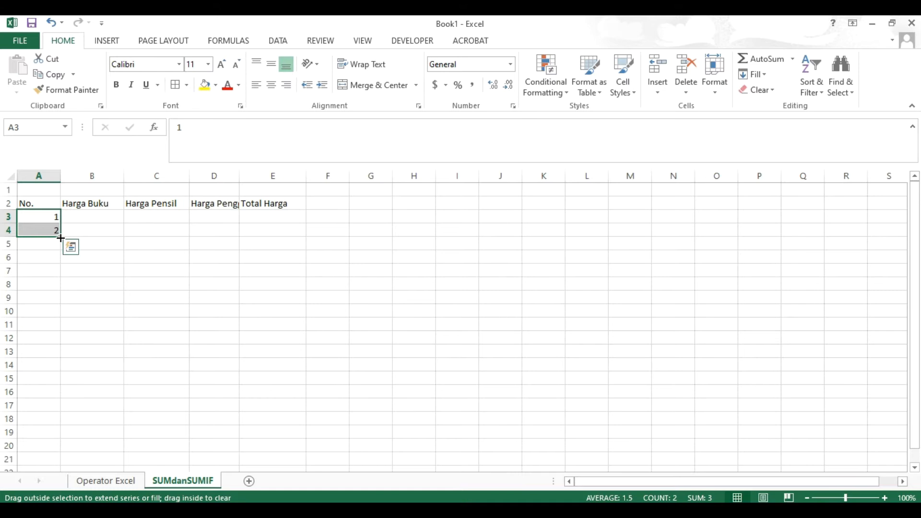
drag(61, 238, 55, 273)
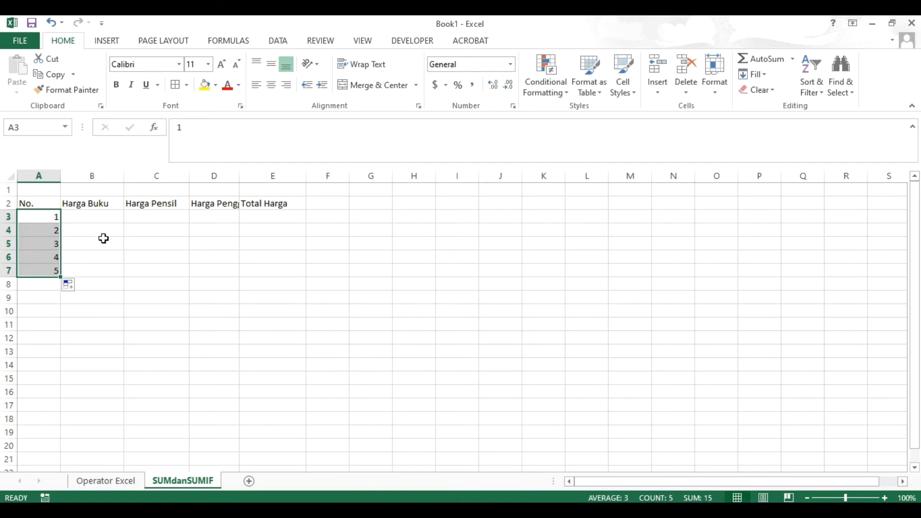
Left-align the row numbers in A3:A7 and narrow column A to fit the "No." header.
drag(61, 176, 40, 178)
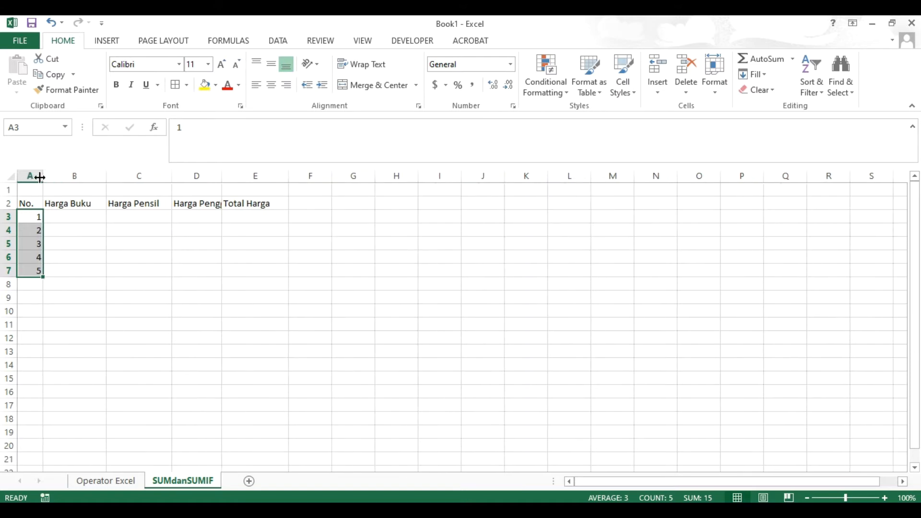
click(269, 85)
click(258, 89)
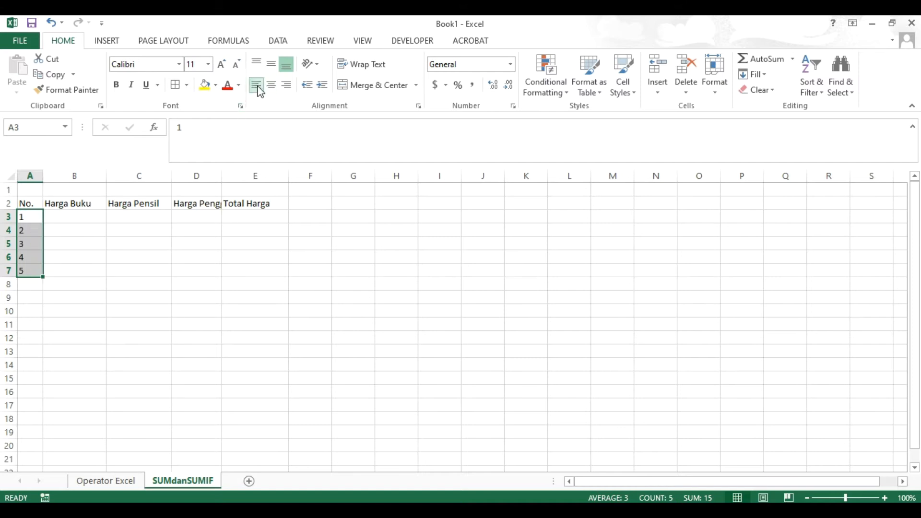
drag(42, 177, 32, 179)
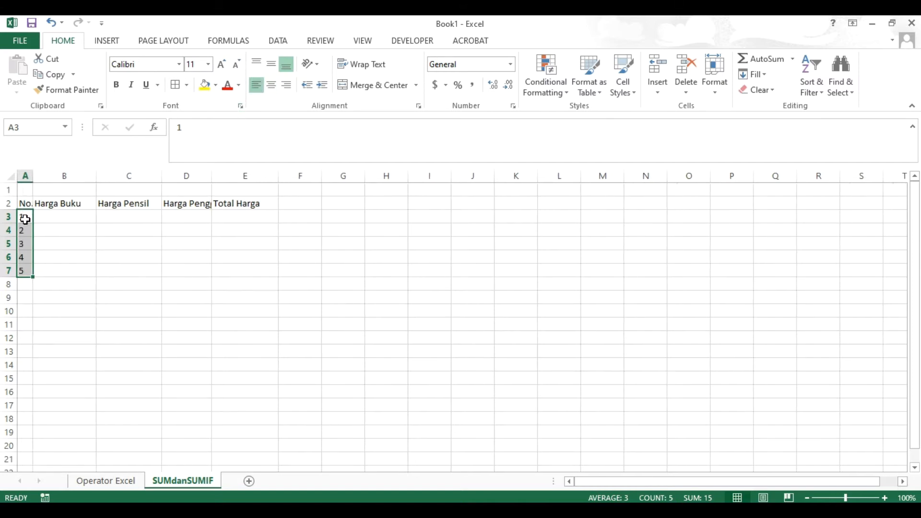
click(25, 217)
double_click(25, 217)
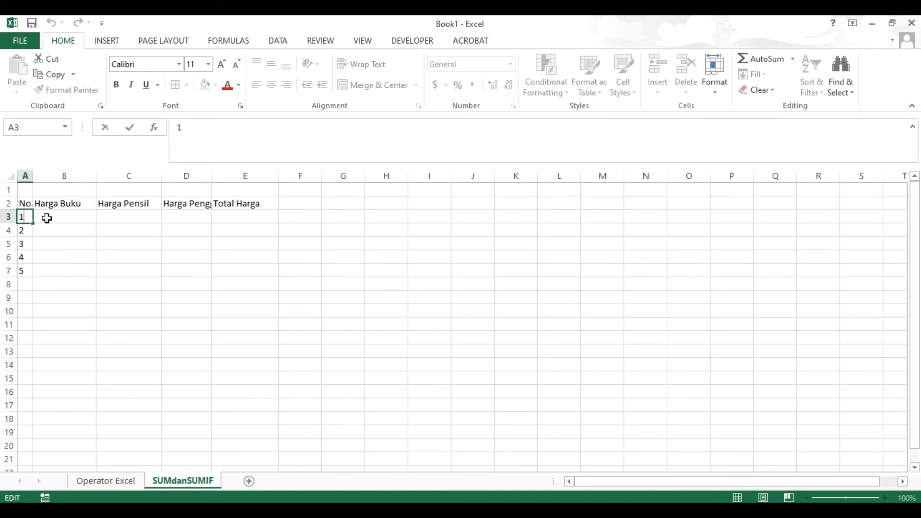
key(Return)
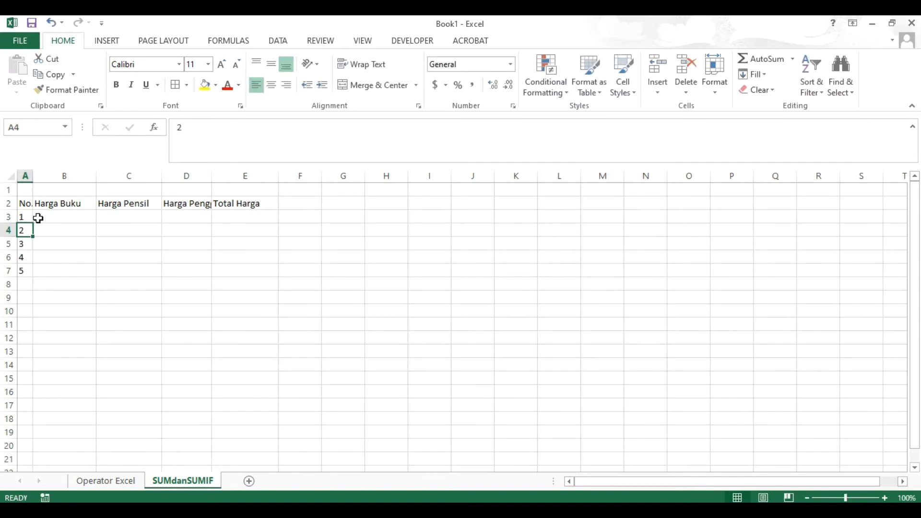
click(26, 217)
Enter the book prices 4000 in cell B3 and 5000 in cell B4 under "Harga Buku".
click(72, 217)
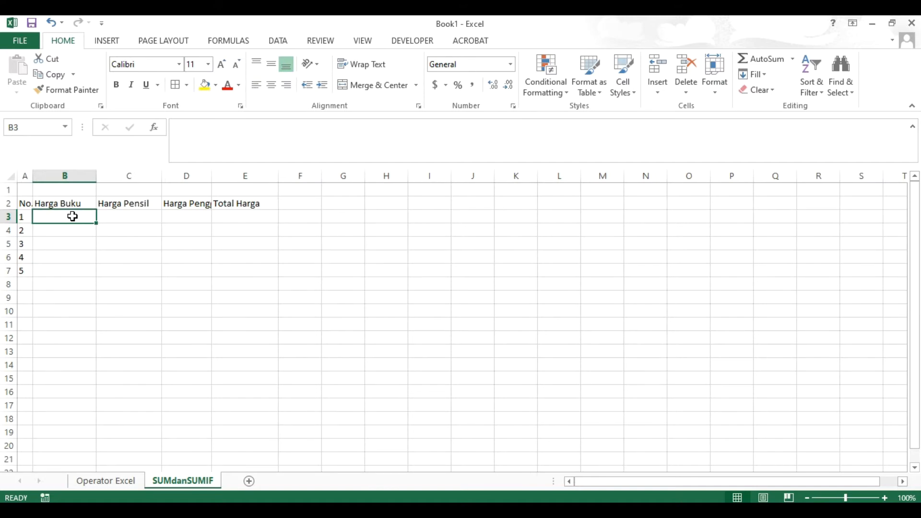
text(4)
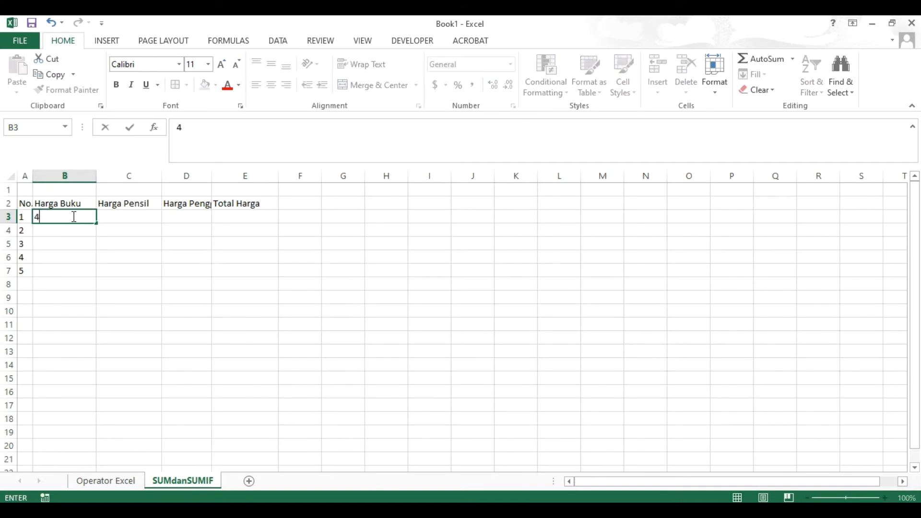
text(000)
key(Return)
text(500)
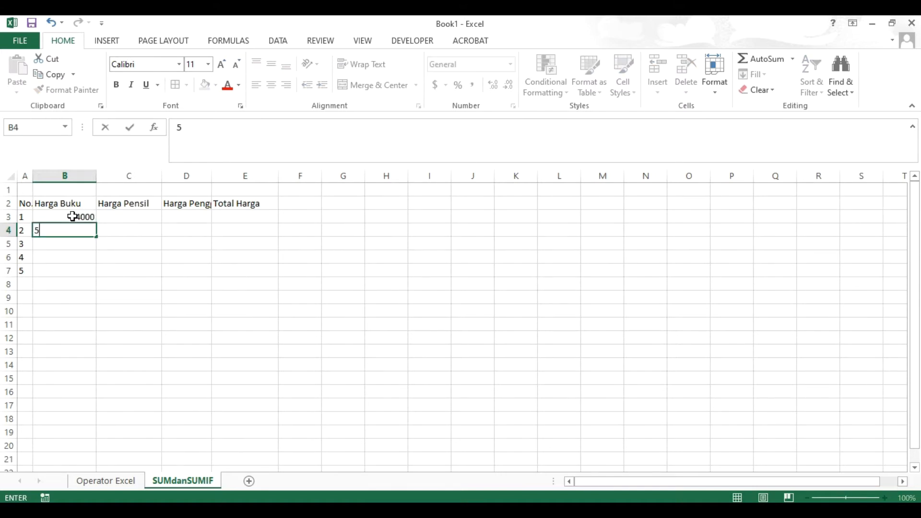
key(Return)
key(Up)
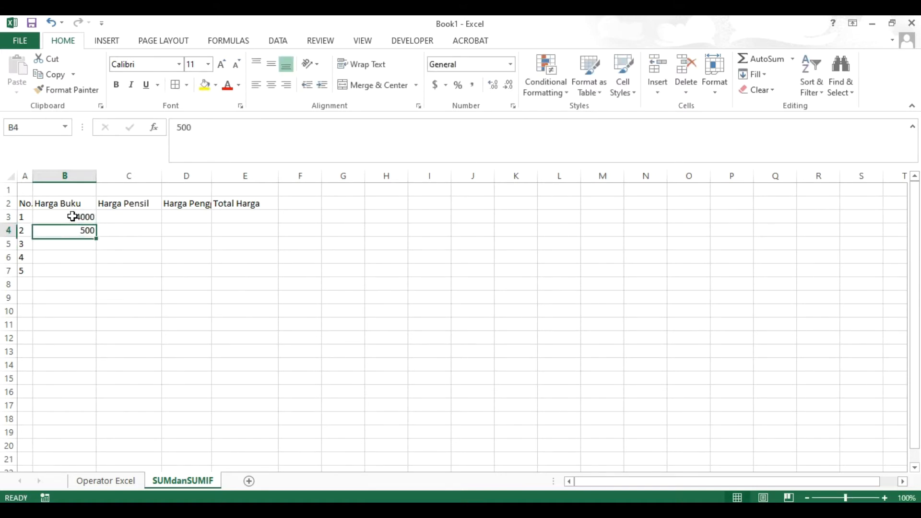
key(F2)
text(0)
key(Return)
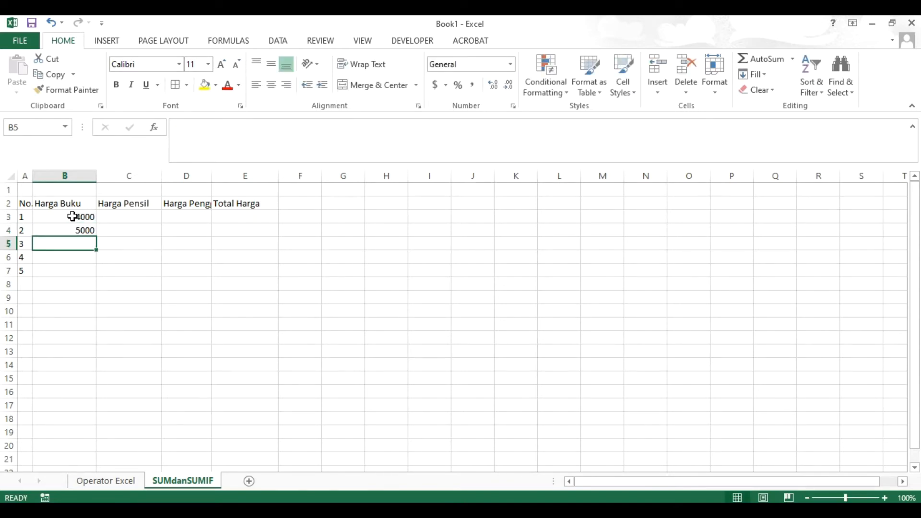
Enter the remaining book prices 6500, 7500 and 3000 in cells B5 to B7.
text(6500)
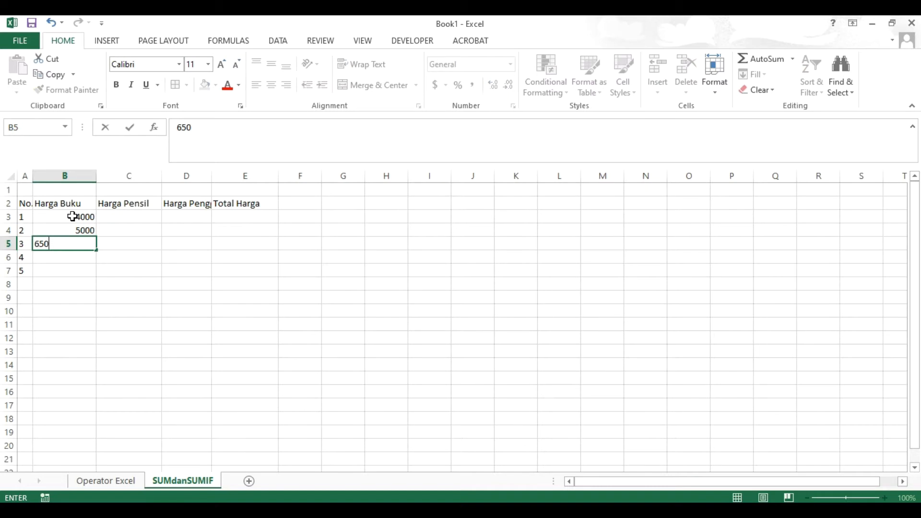
key(Return)
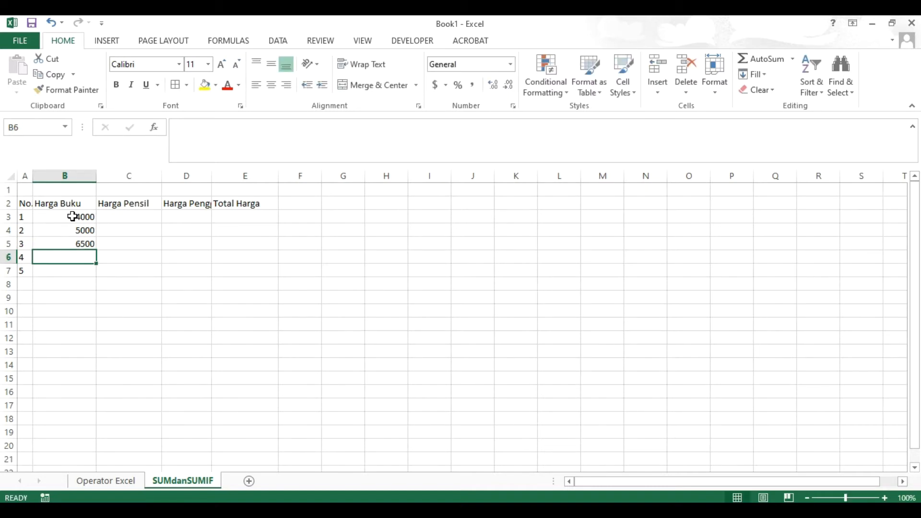
text(75000)
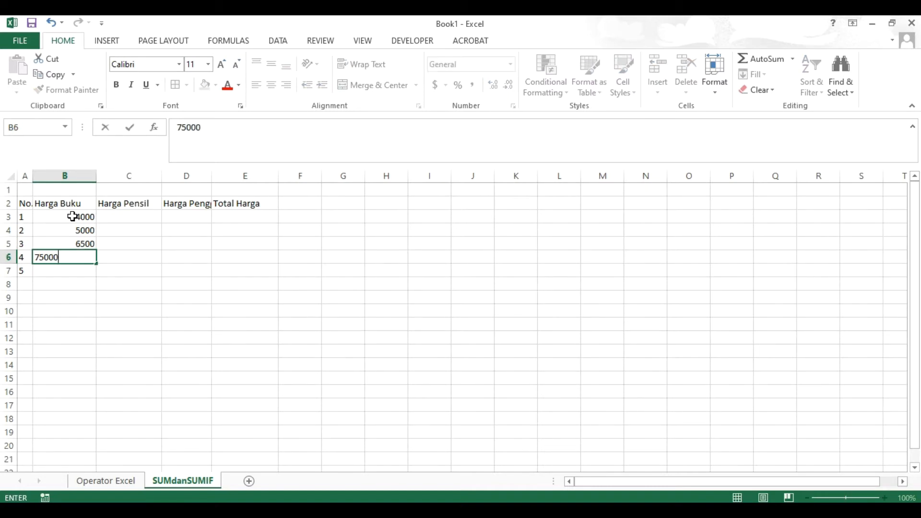
key(BackSpace)
key(Return)
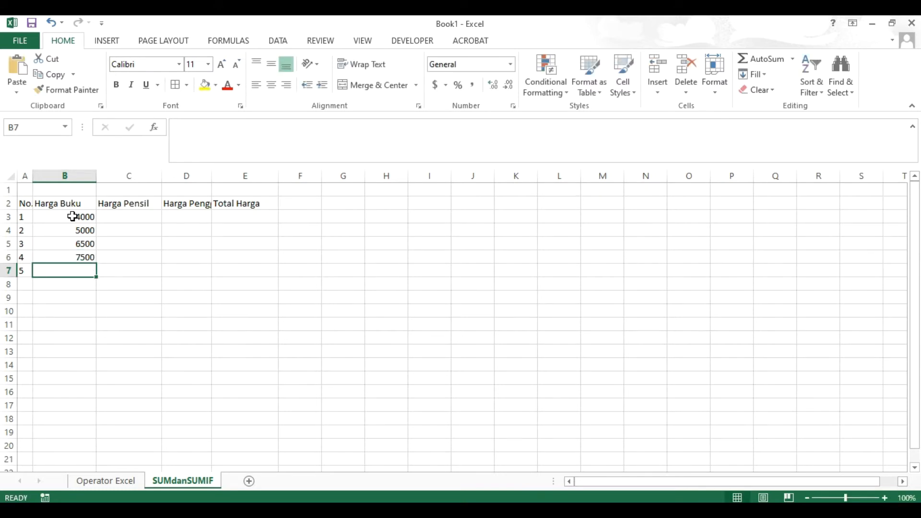
text(3000)
key(Return)
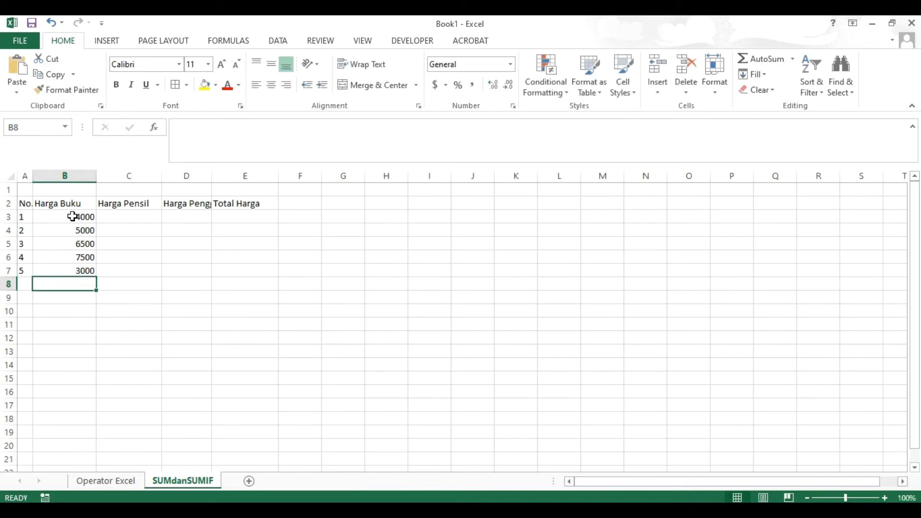
Enter the pencil prices 2000 in cell C3 and 2500 in cell C4 under "Harga Pensil".
click(138, 217)
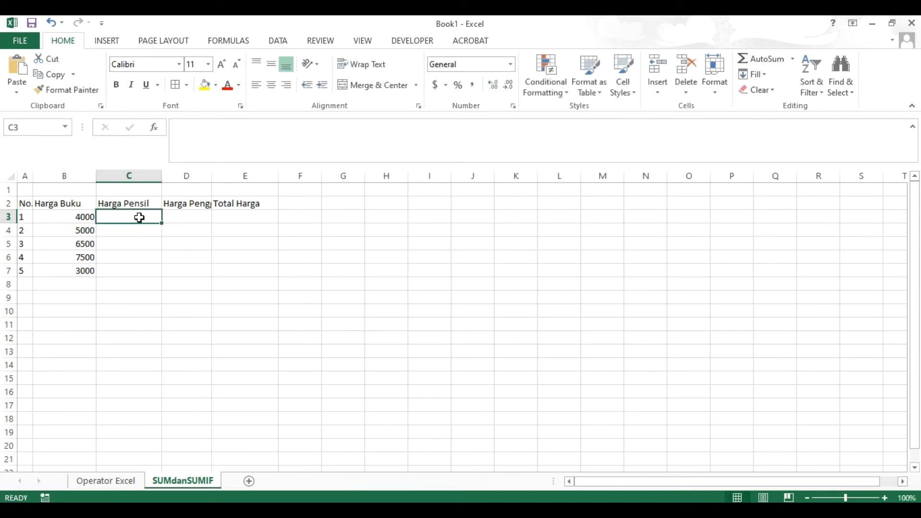
text(2000)
key(Return)
text(25000)
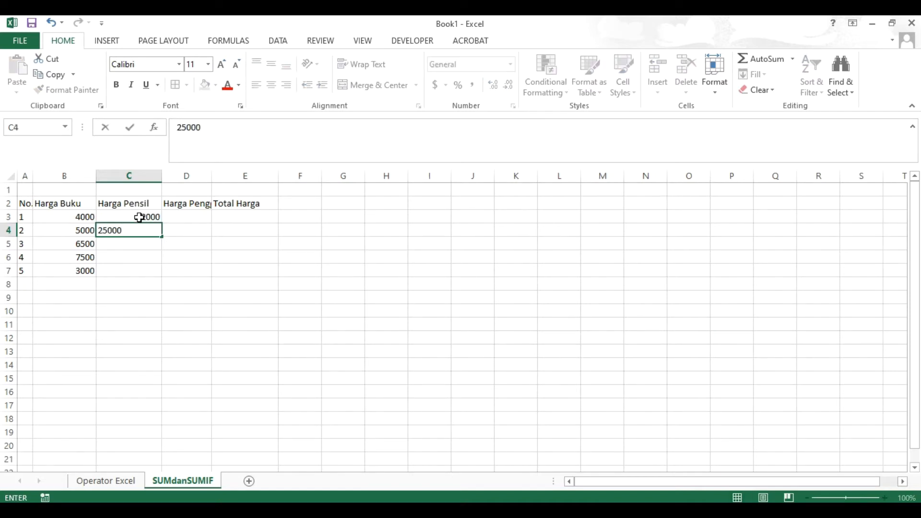
key(BackSpace)
key(Return)
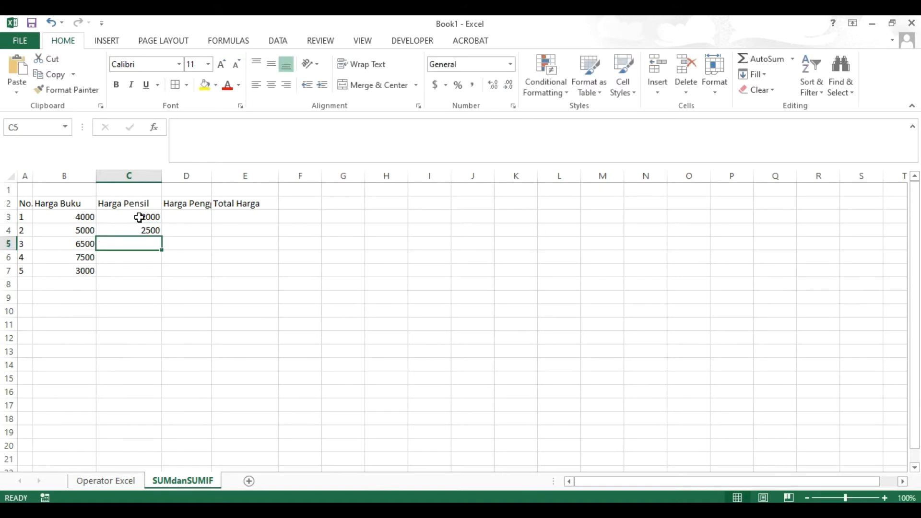
Enter the remaining pencil prices 3000, 4000 and 4500 in cells C5 to C7.
text(3000)
key(Return)
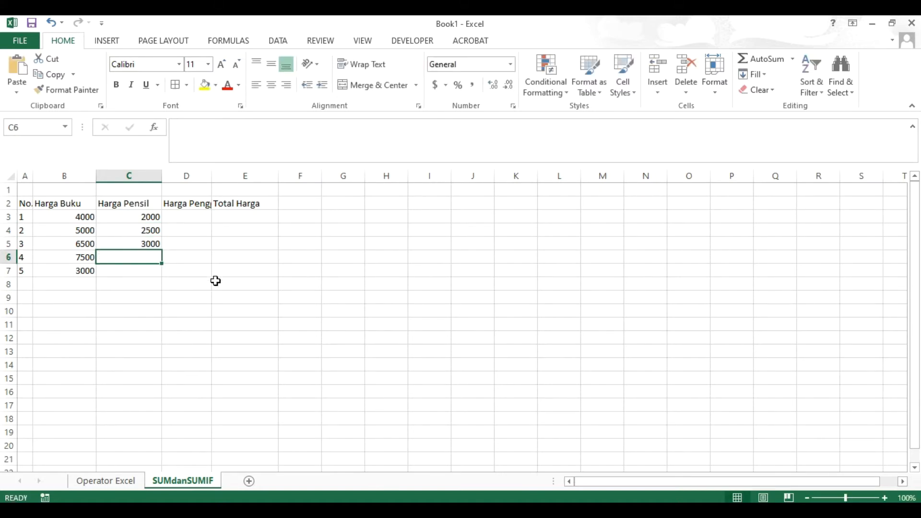
text(400)
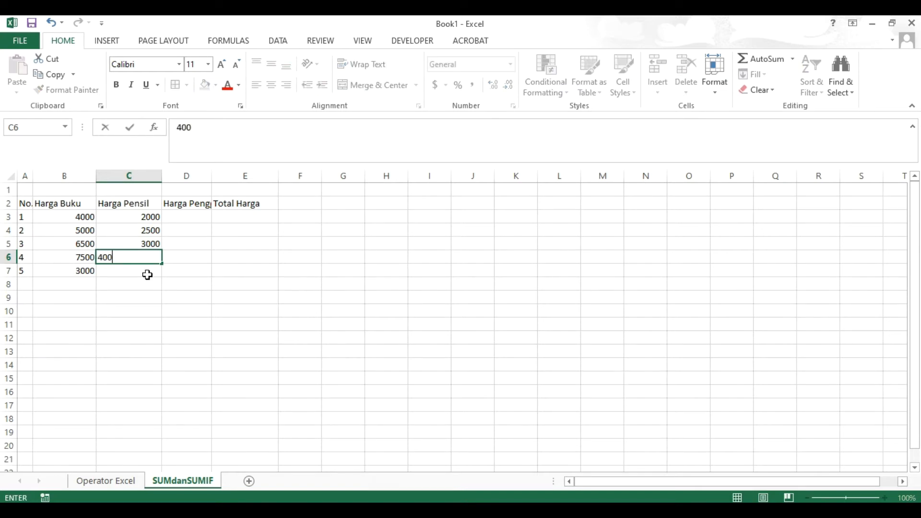
text(0)
key(Return)
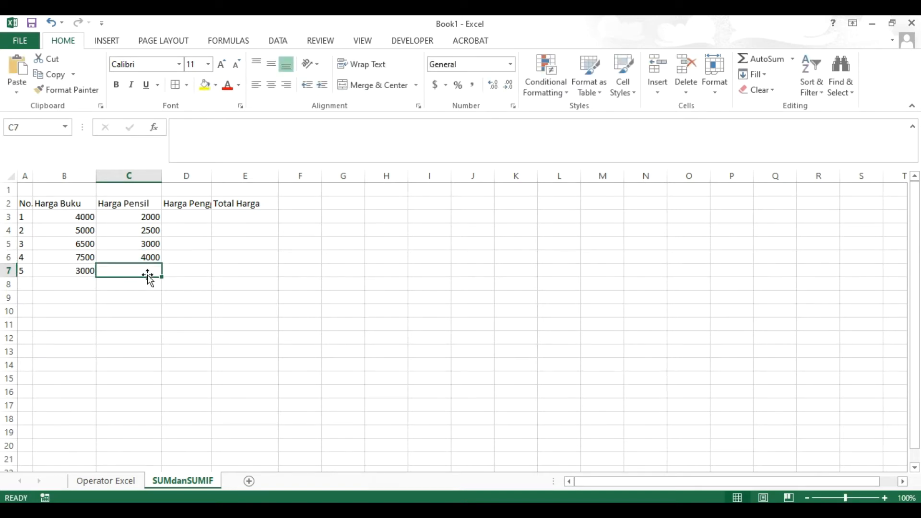
text(45000)
key(BackSpace)
key(Return)
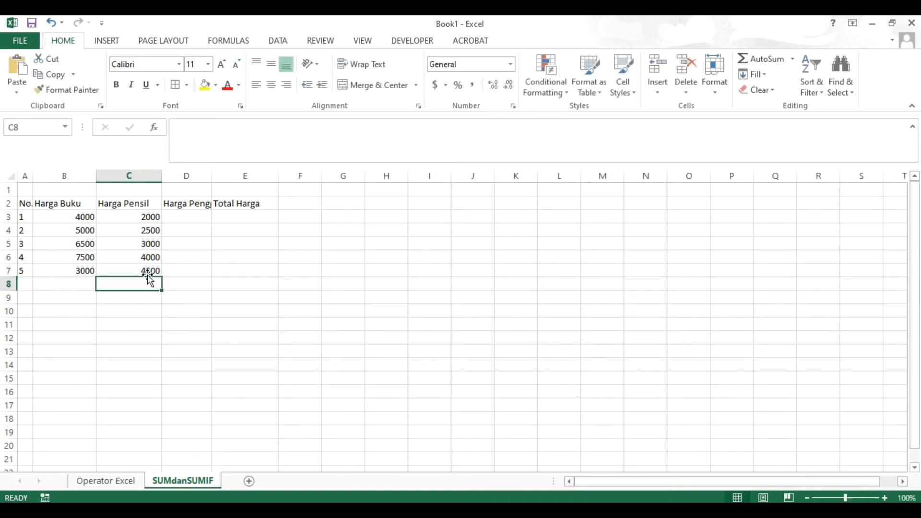
Widen column D slightly to show more of the "Harga Penggaris" header.
click(179, 213)
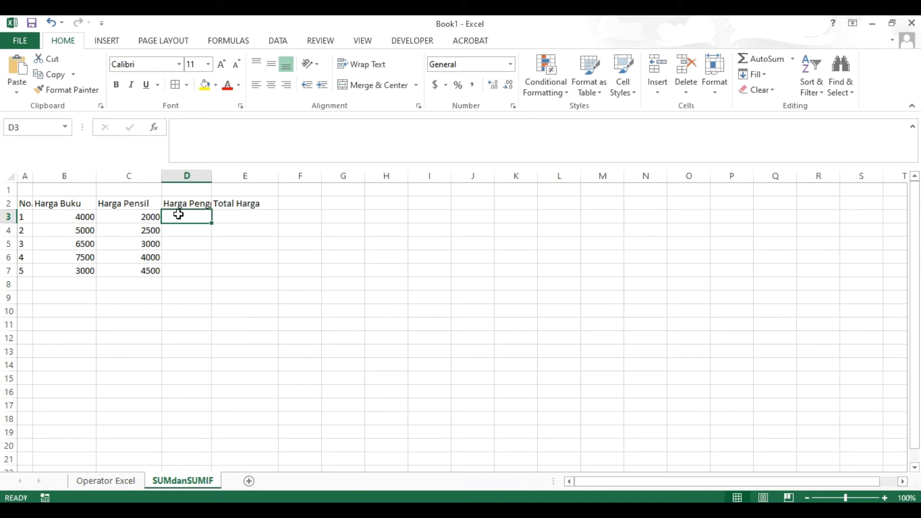
click(199, 204)
drag(215, 177, 223, 178)
Enter the ruler prices 4000 in cell D3 and 5000 in cell D4 under "Harga Penggaris".
click(201, 217)
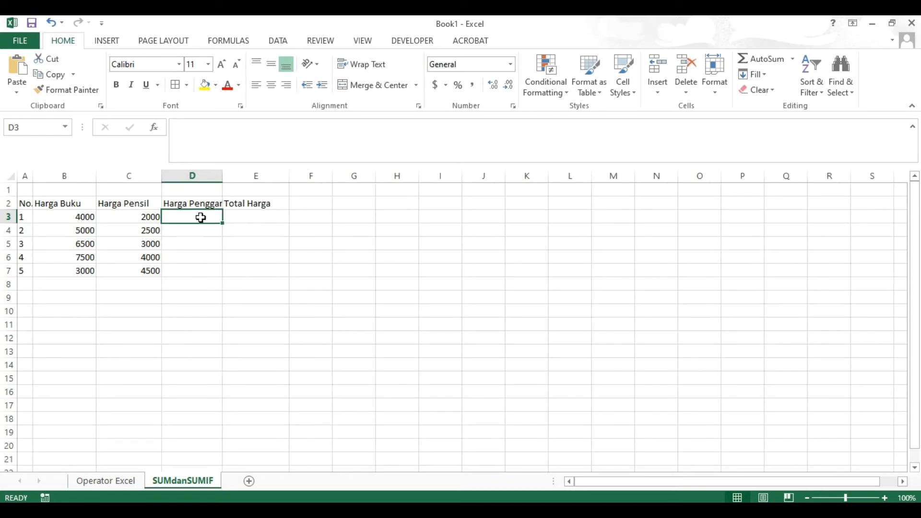
text(4000)
key(Return)
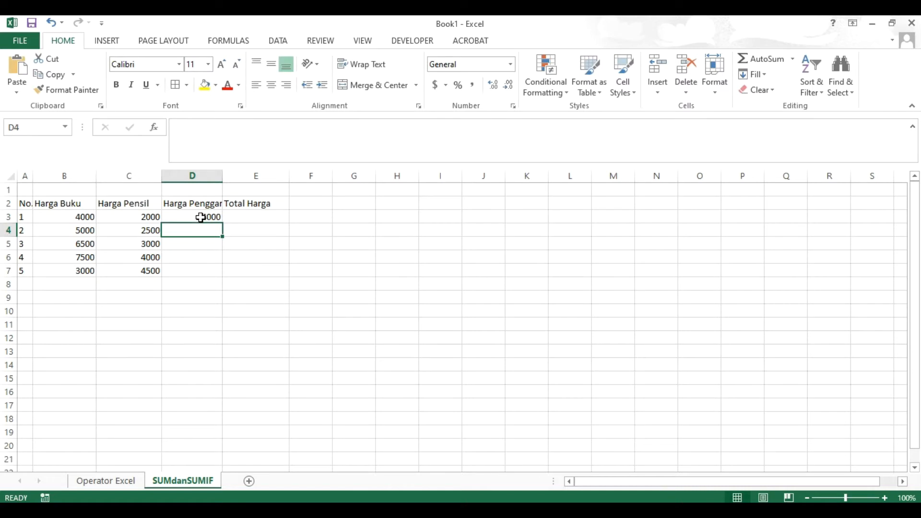
text(500)
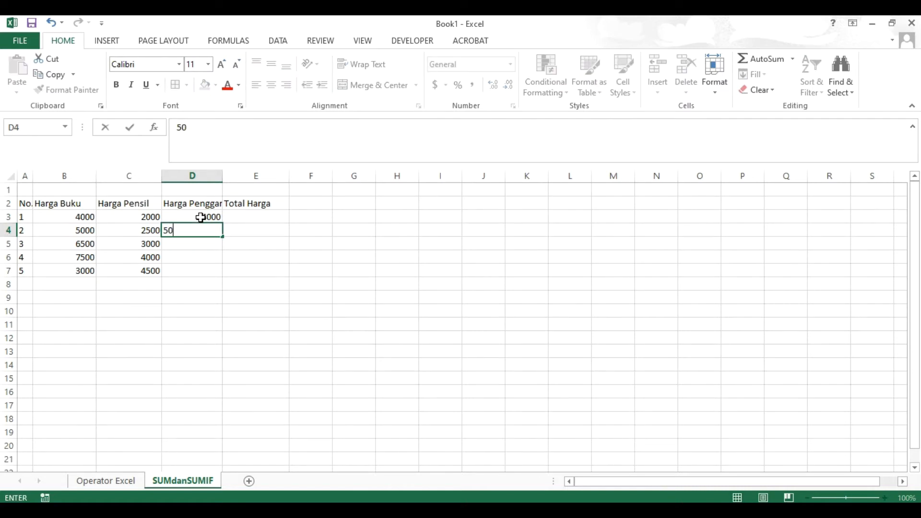
key(Return)
key(Up)
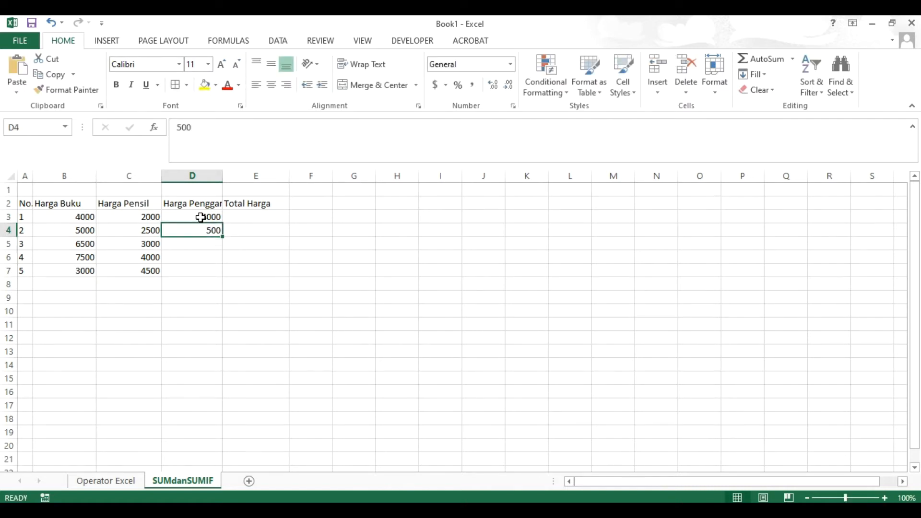
text(5000)
key(Return)
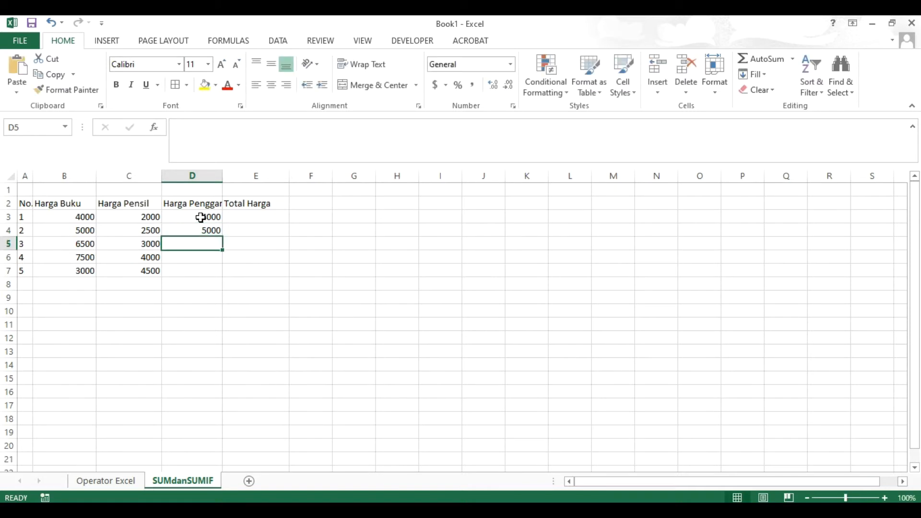
Enter the remaining ruler prices 4000, 6000 and 3000 in cells D5 to D7 under "Harga Penggaris".
text(4000)
key(Return)
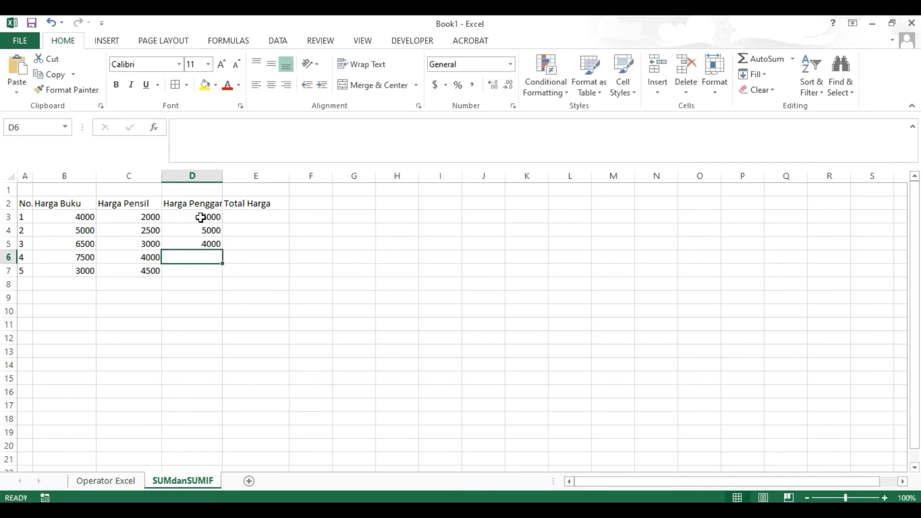
text(6000)
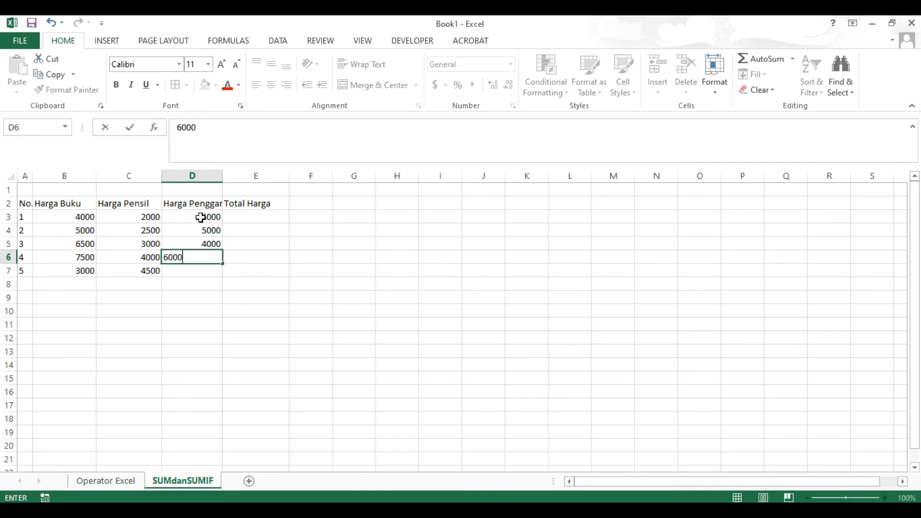
key(ctrl+Return)
key(Return)
text(3)
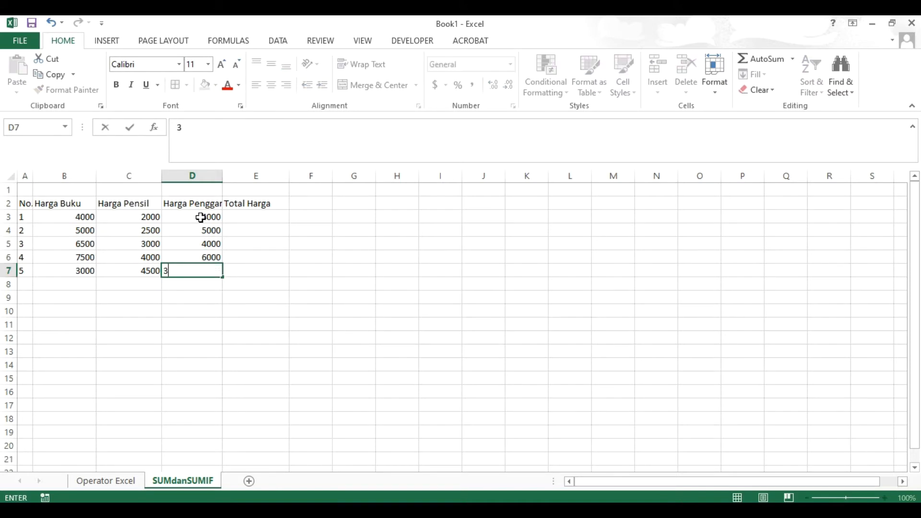
text(000)
key(Return)
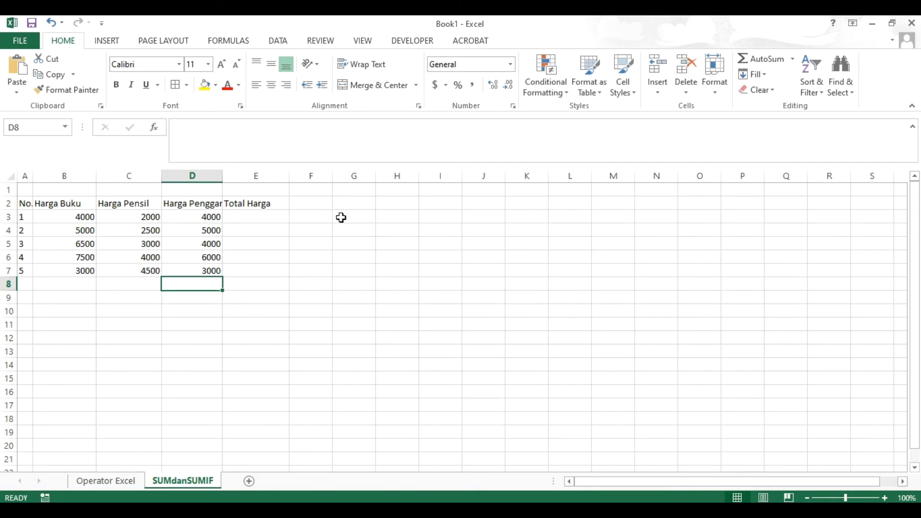
Center all the book, pencil and ruler prices in cells B3 to D7 horizontally.
click(244, 219)
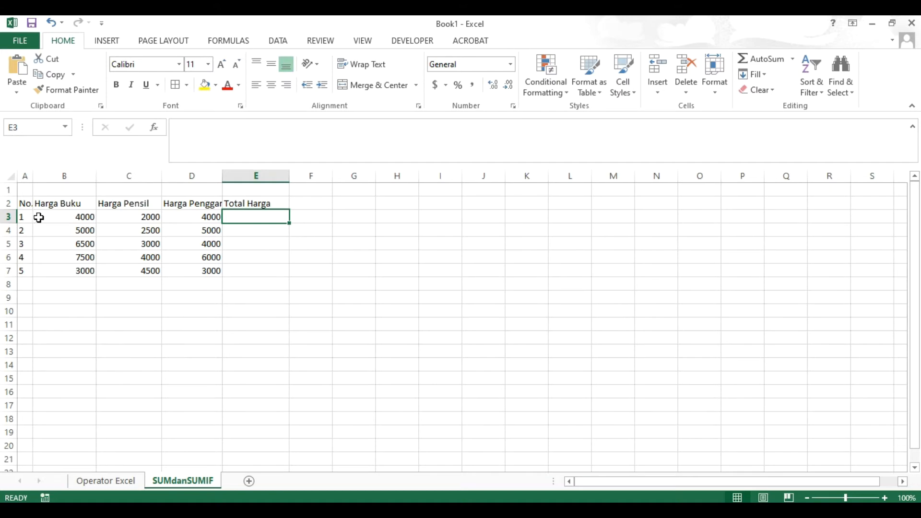
drag(47, 218, 195, 278)
click(140, 310)
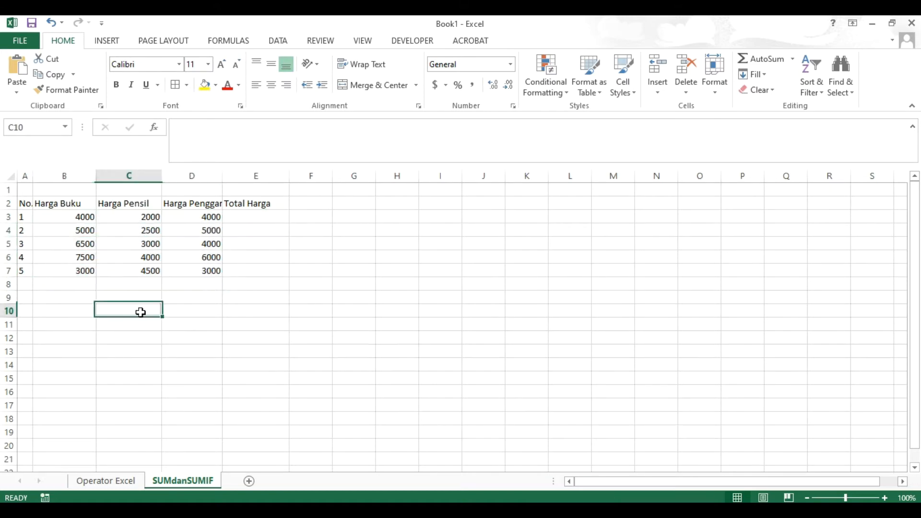
click(48, 218)
drag(48, 218, 219, 265)
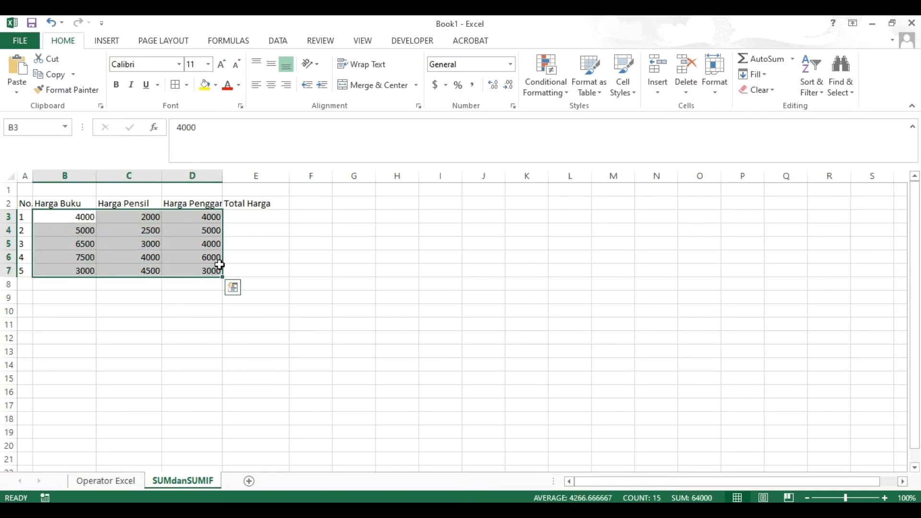
click(271, 85)
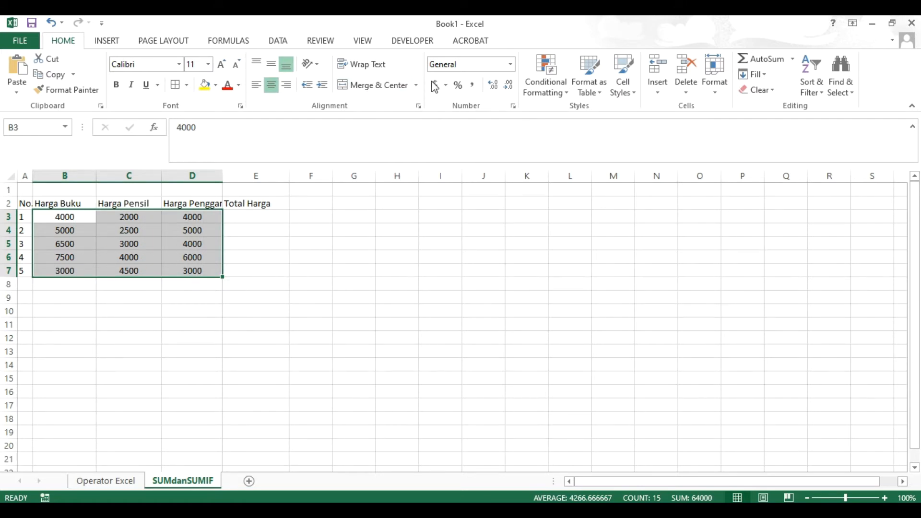
Try the Currency and Accounting number formats on the prices in B3:D7, and undo both.
click(512, 64)
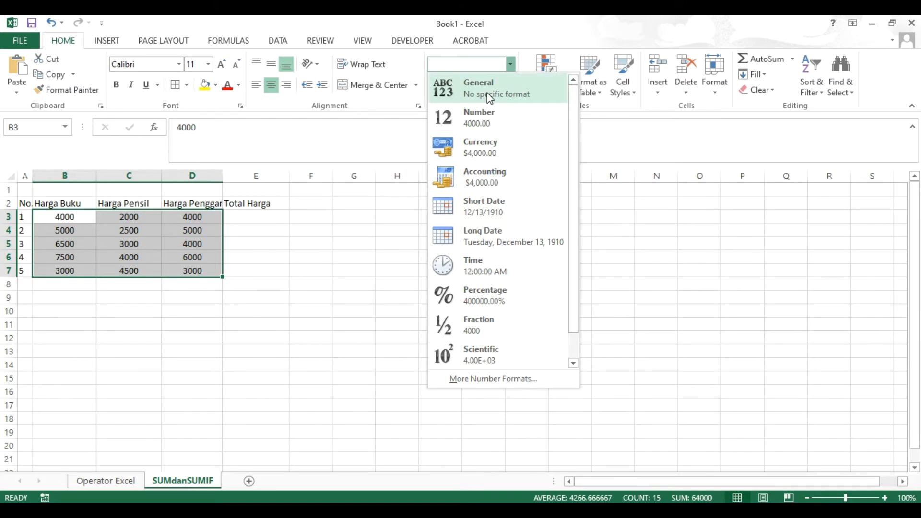
click(505, 156)
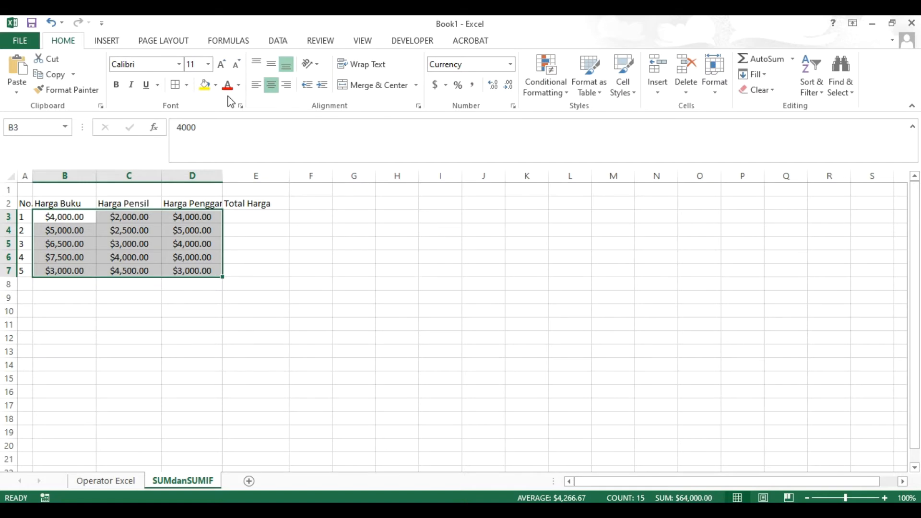
click(510, 64)
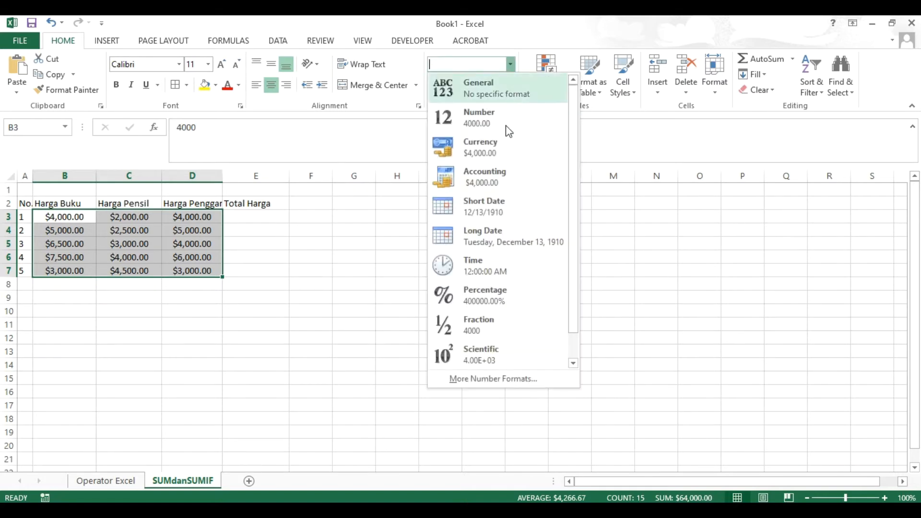
click(504, 177)
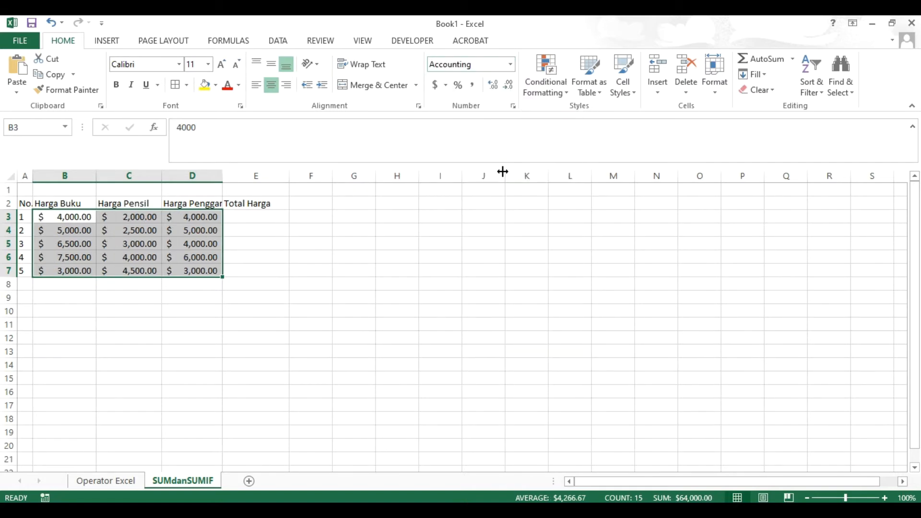
key(ctrl+z)
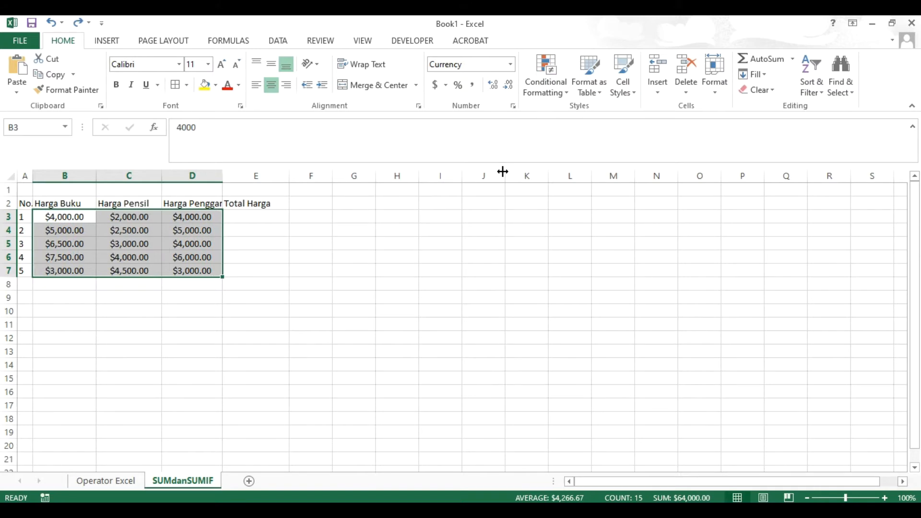
key(ctrl+z)
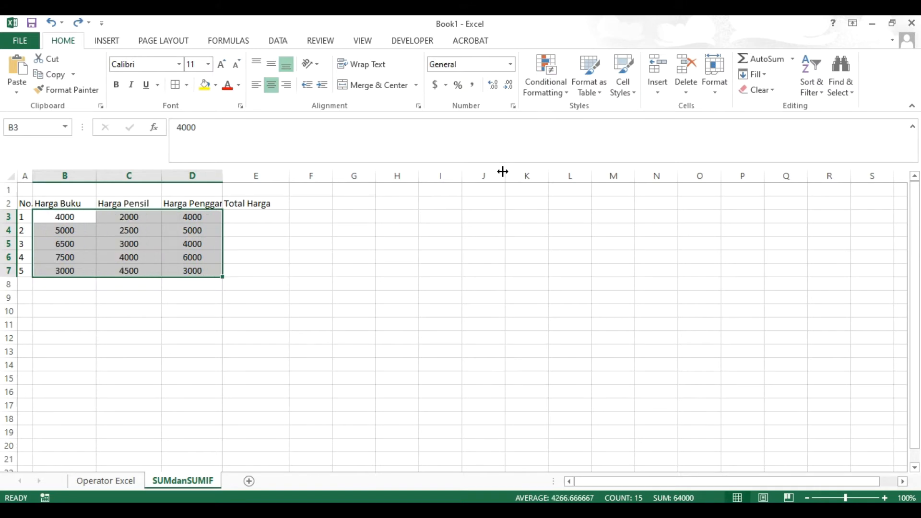
Apply the Currency format to the prices in B3:D7 and open the additional accounting format settings.
click(512, 68)
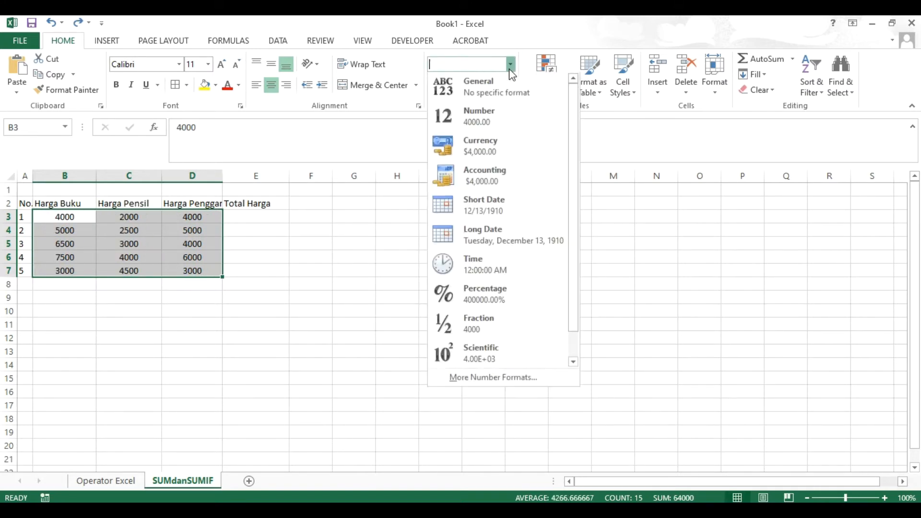
click(496, 153)
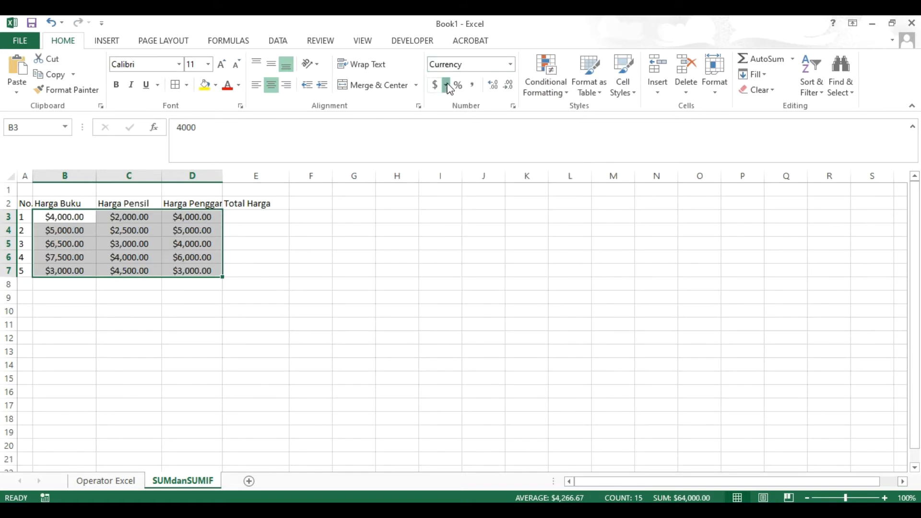
click(446, 86)
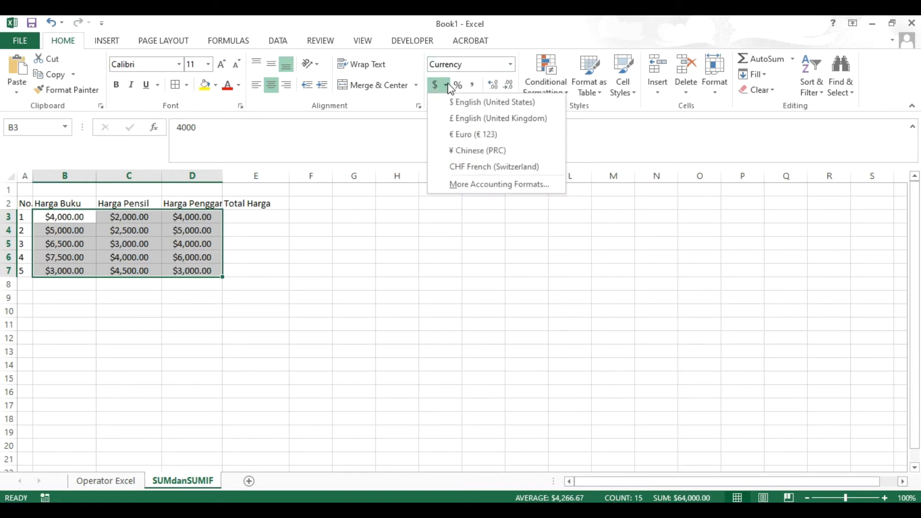
click(487, 185)
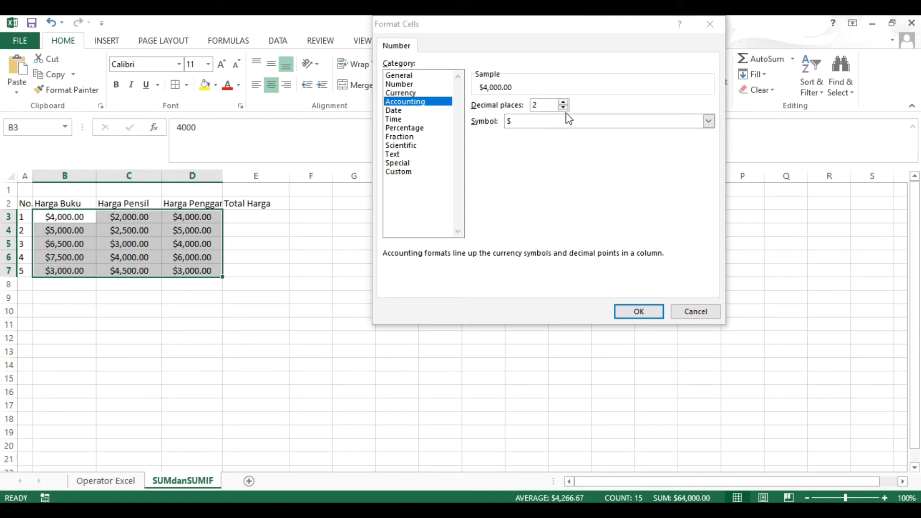
Try the accounting currency symbols beginning with R, going through ROL, RON and RSD.
click(709, 121)
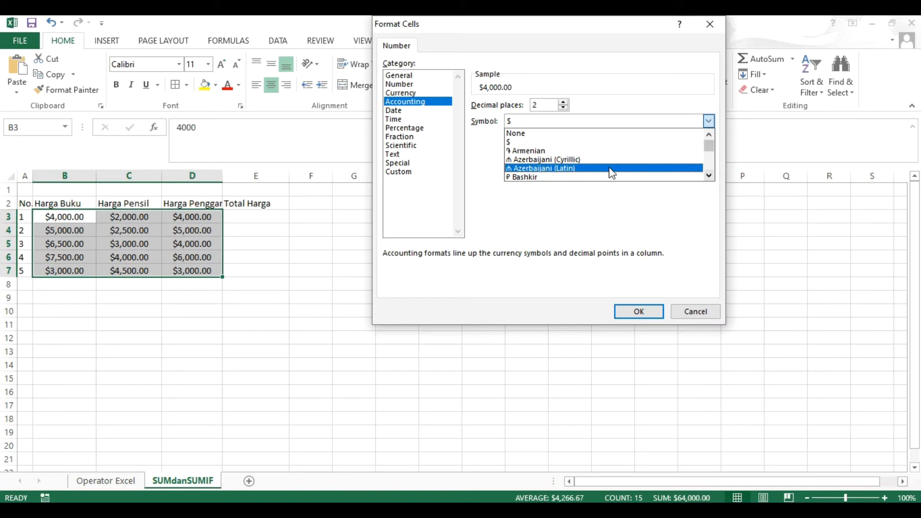
key(r)
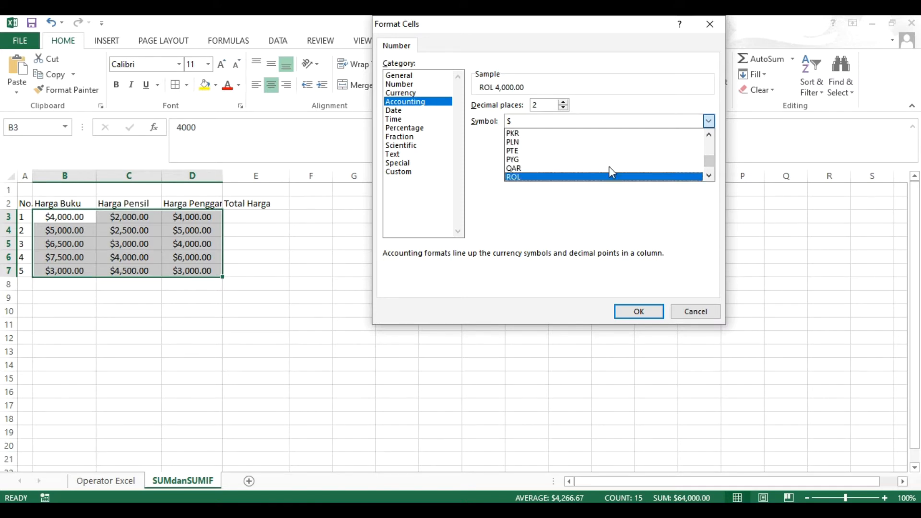
key(u)
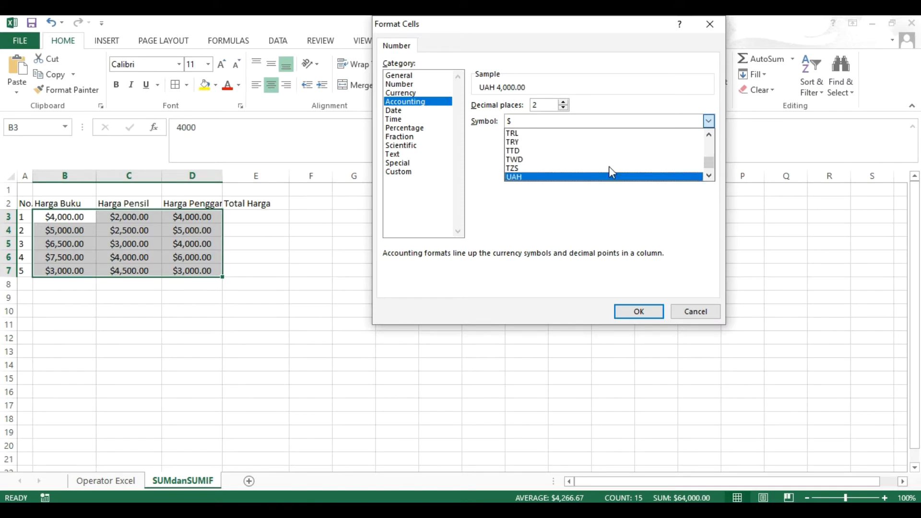
key(r)
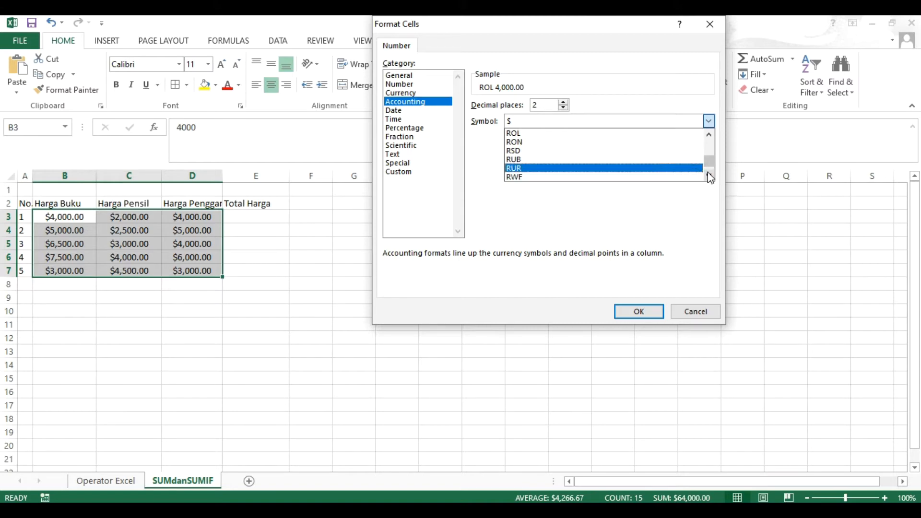
mouse_move(711, 160)
mouse_down()
mouse_move(711, 167)
mouse_move(716, 155)
mouse_up()
click(529, 121)
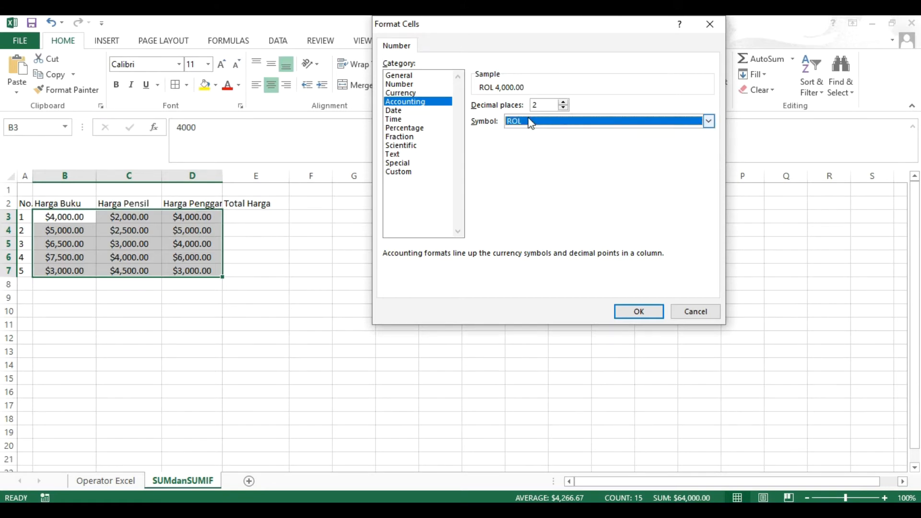
click(531, 123)
key(Down)
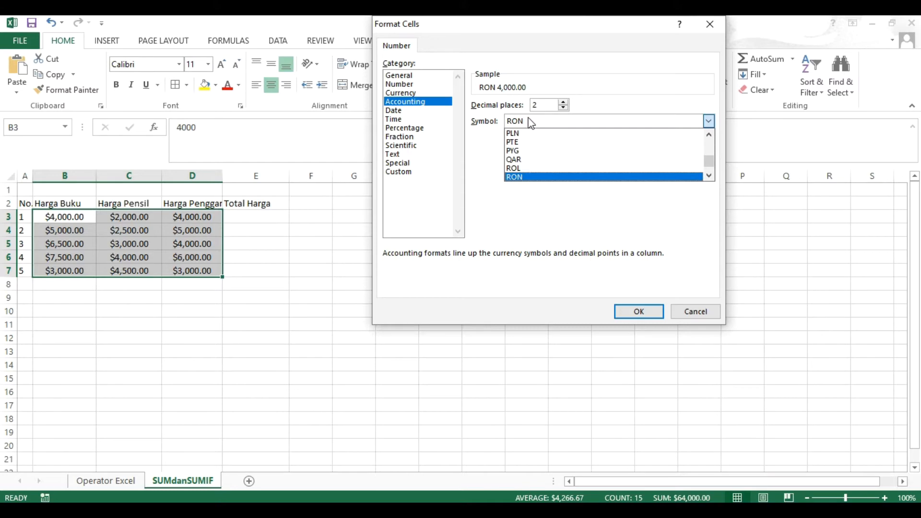
click(531, 123)
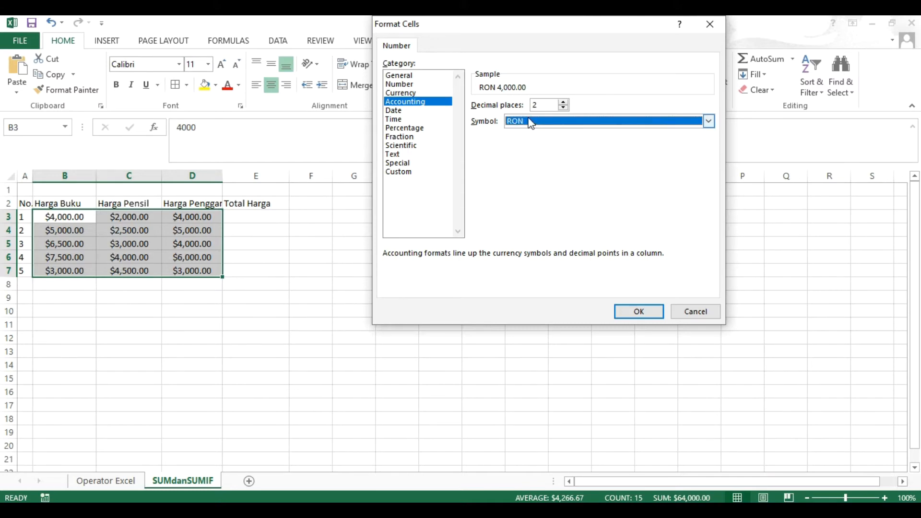
click(531, 122)
key(Down)
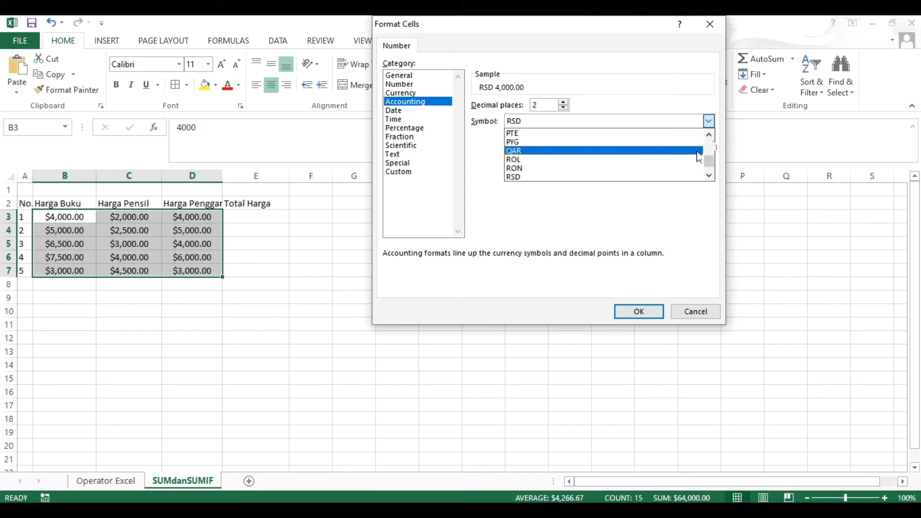
Find "Rp Indonesian" among the currency symbols and set it as the accounting symbol.
click(709, 134)
click(710, 135)
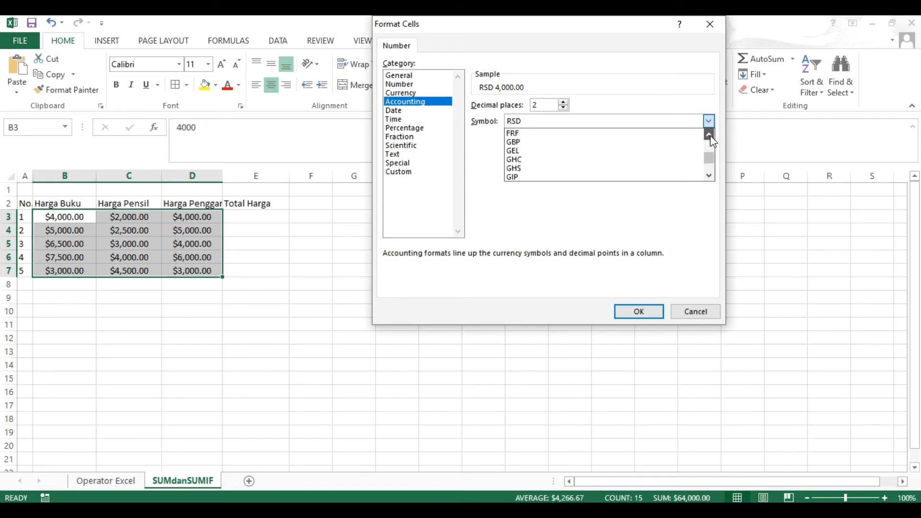
click(709, 135)
drag(711, 158, 709, 152)
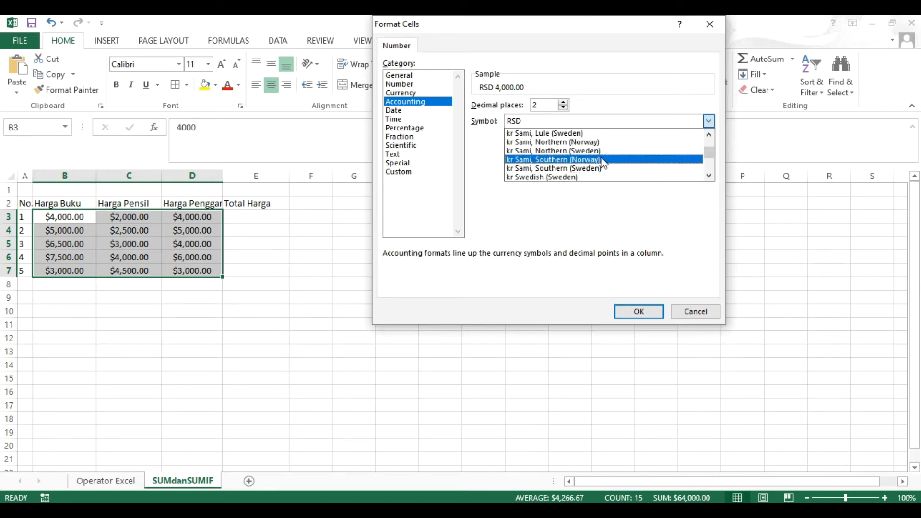
click(710, 135)
drag(710, 136, 711, 178)
click(711, 177)
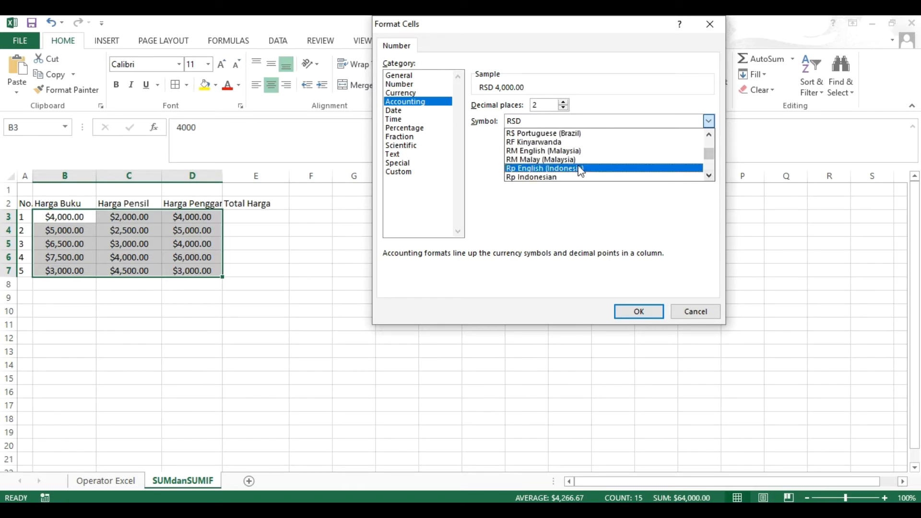
click(569, 177)
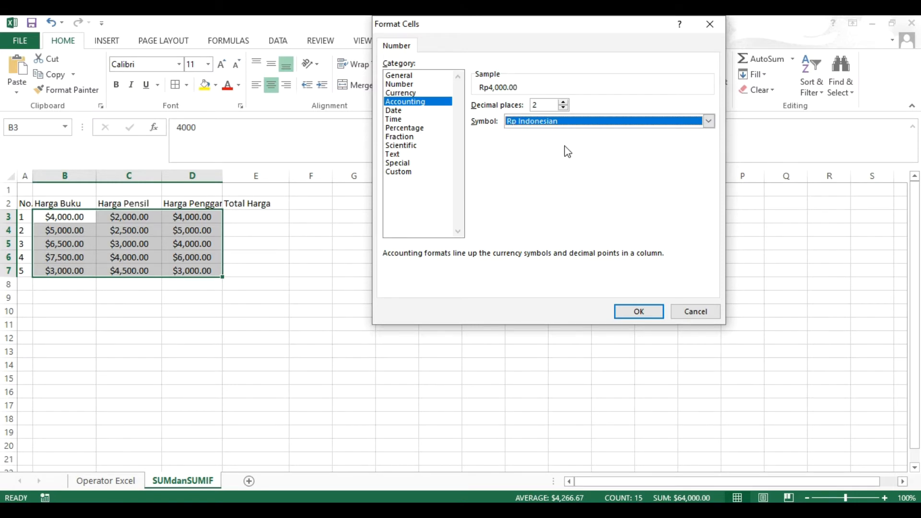
Set the decimal places to 0 and apply the rupiah accounting format to the prices in B3:D7.
click(564, 108)
click(563, 109)
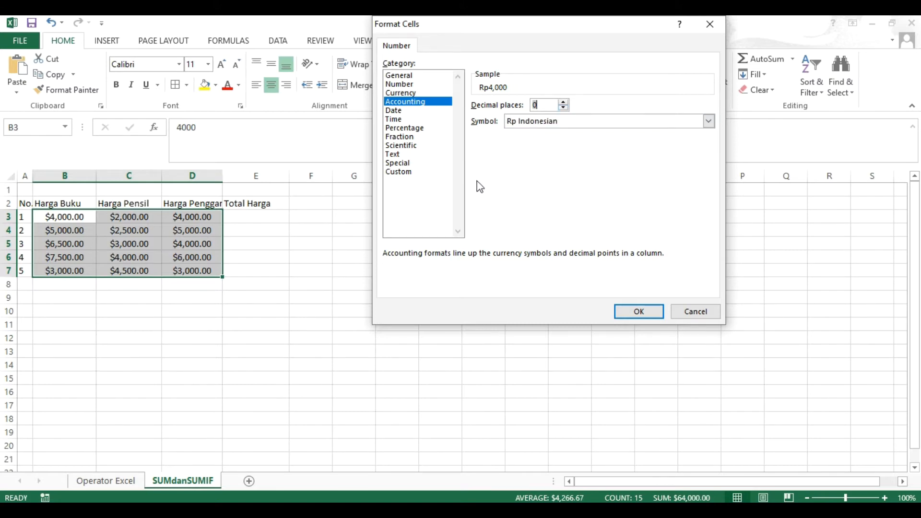
click(639, 311)
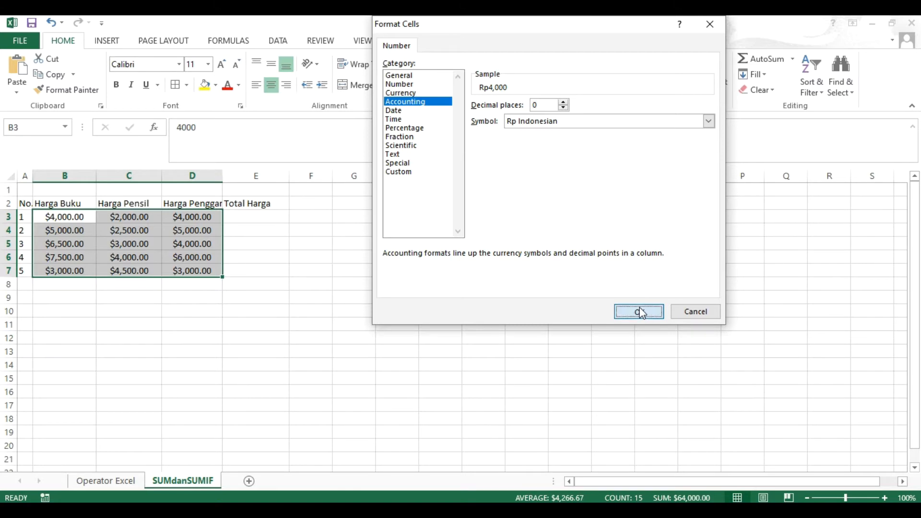
click(356, 297)
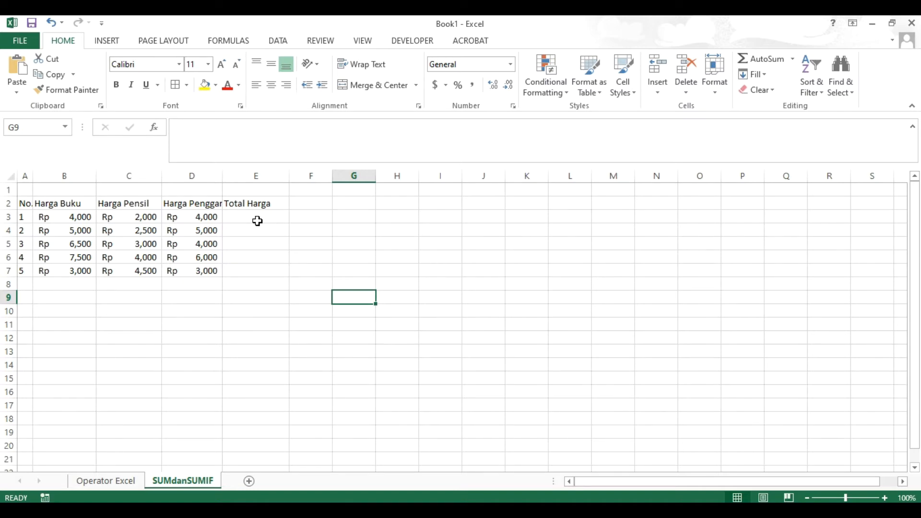
Total the first row's prices in E3 with the addition formula =B3+C3+D3.
click(260, 216)
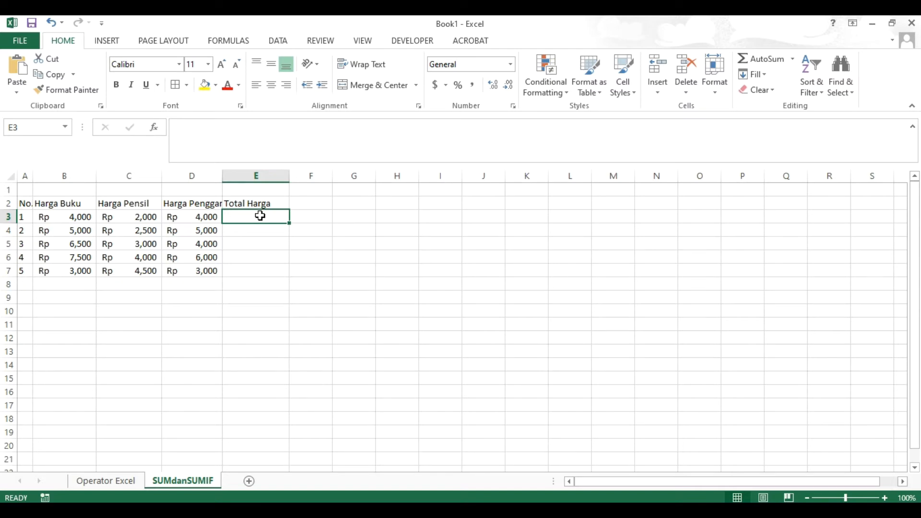
text(=)
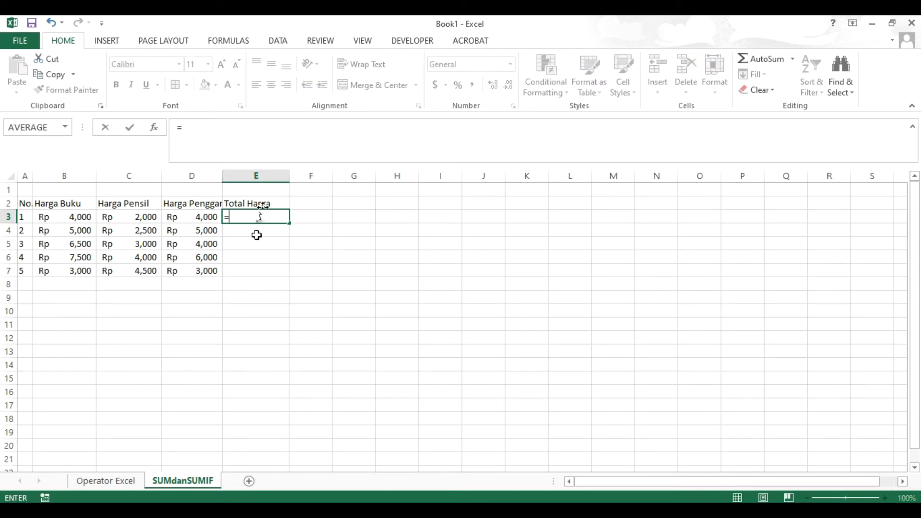
click(73, 219)
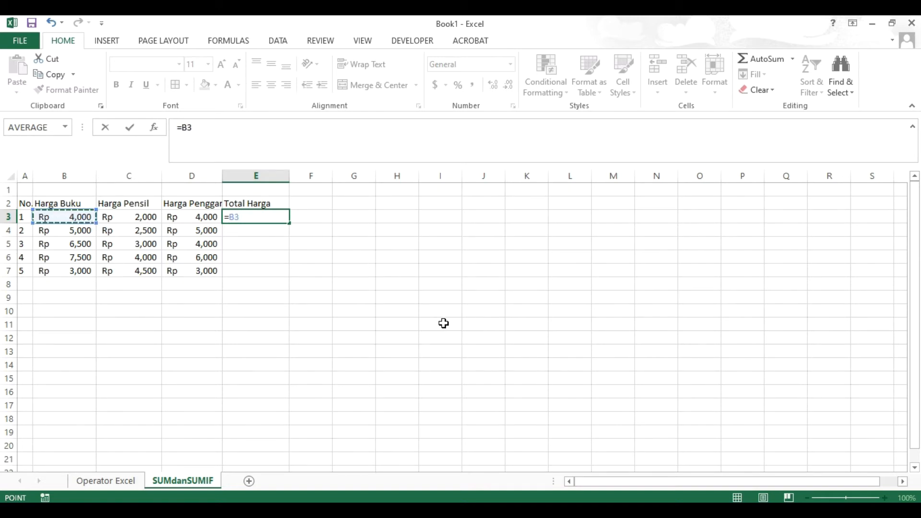
text(+)
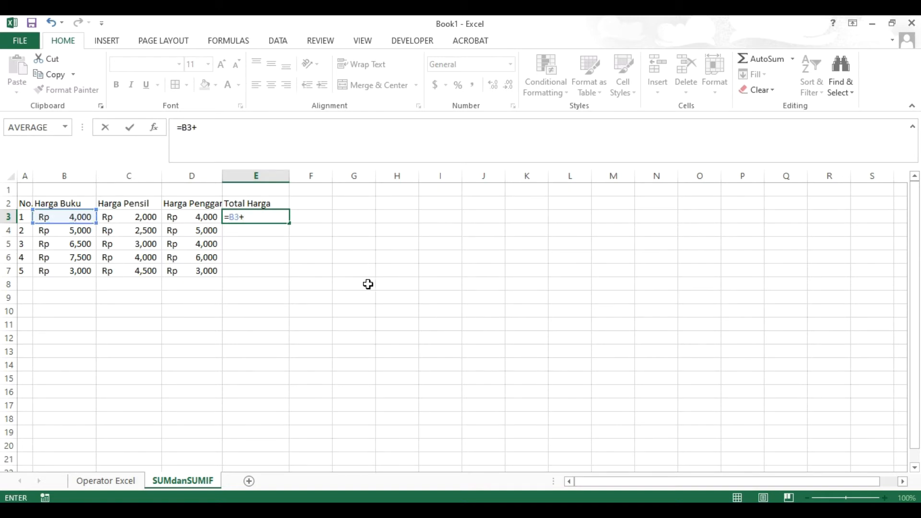
click(146, 217)
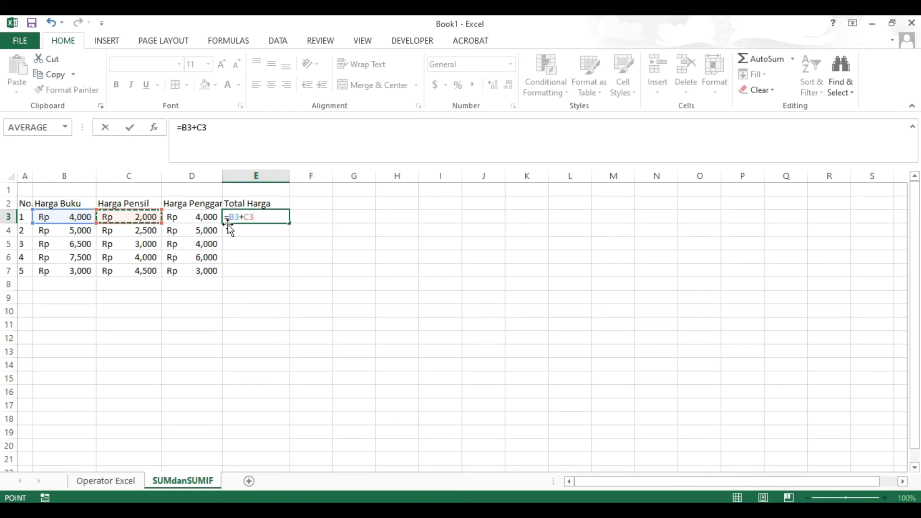
text(+)
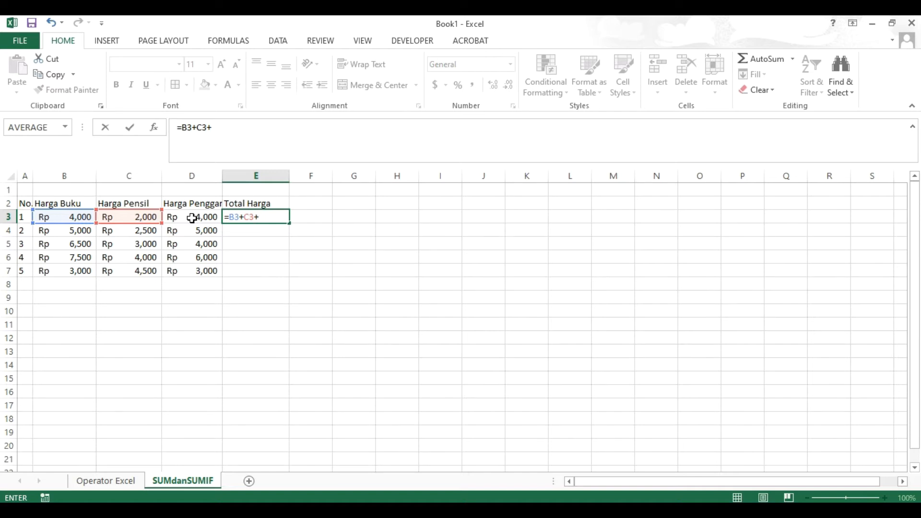
click(192, 218)
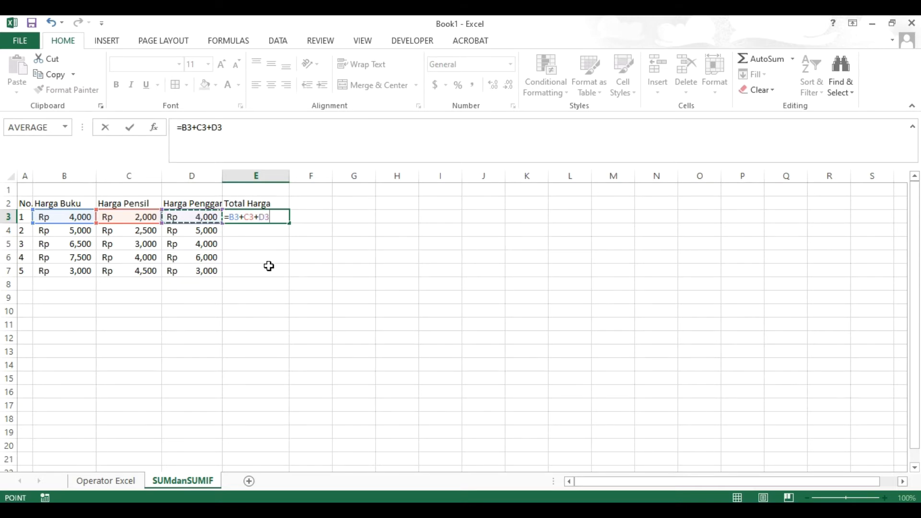
key(Return)
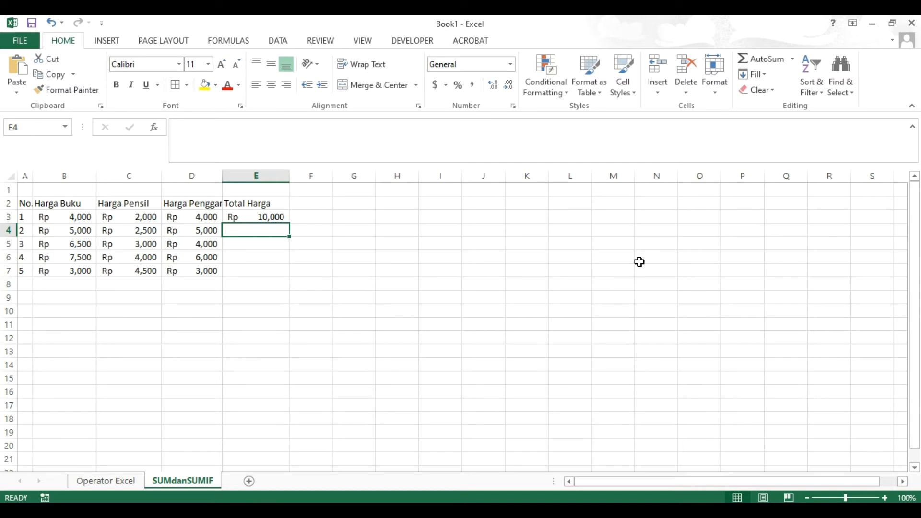
Total the second row's prices in E4 with the range formula =SUM(B4:D4) and select the cell to review it.
text(=)
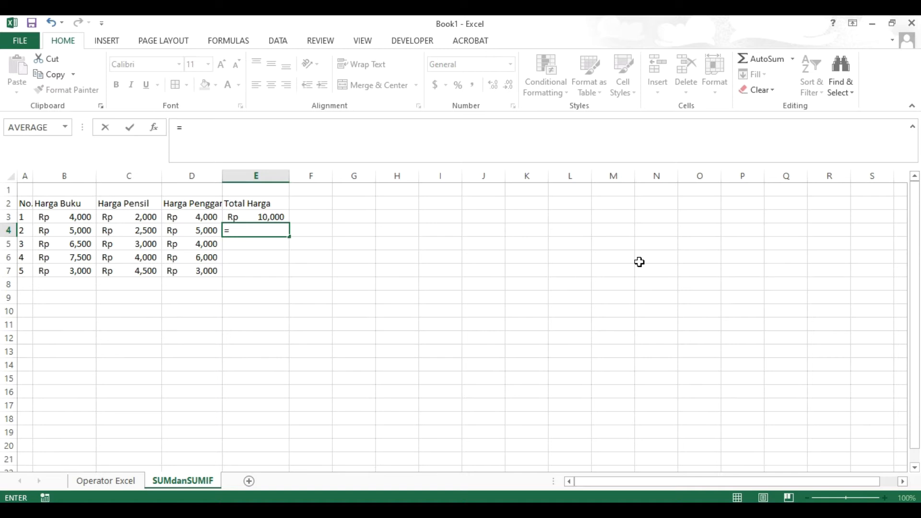
text(sum)
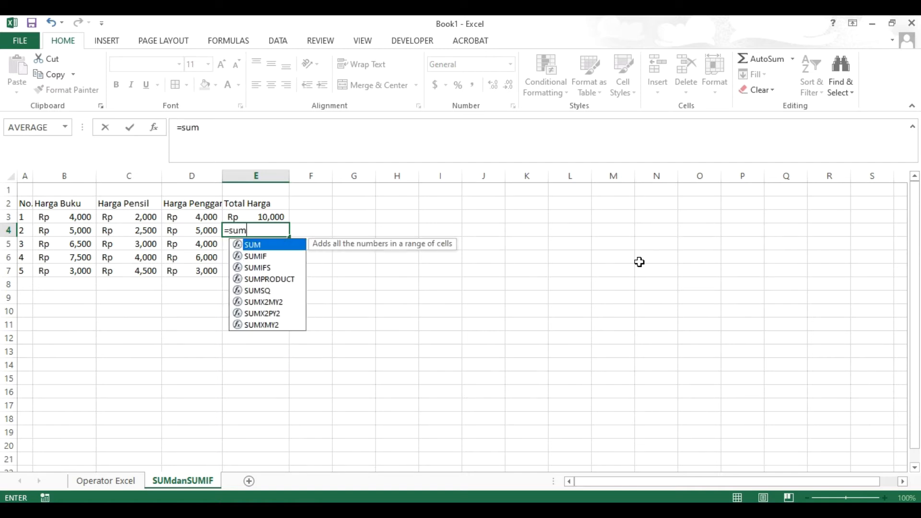
text(()
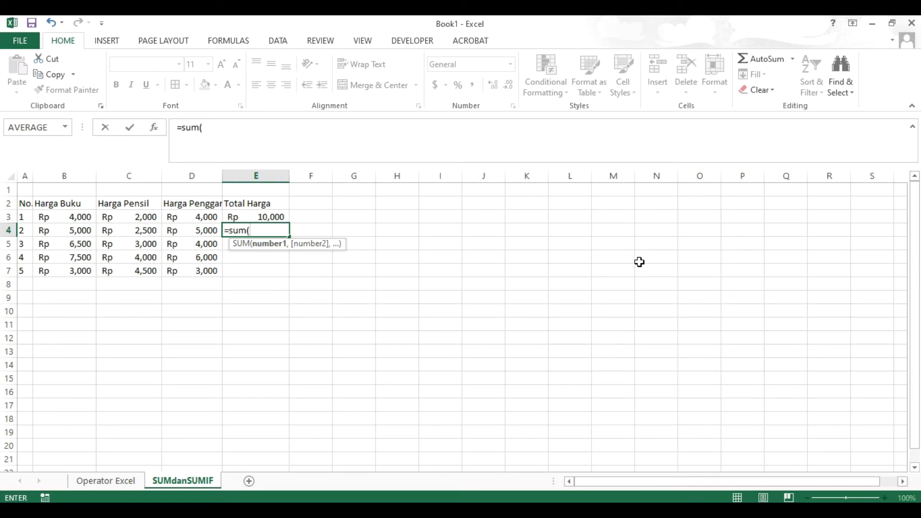
click(63, 234)
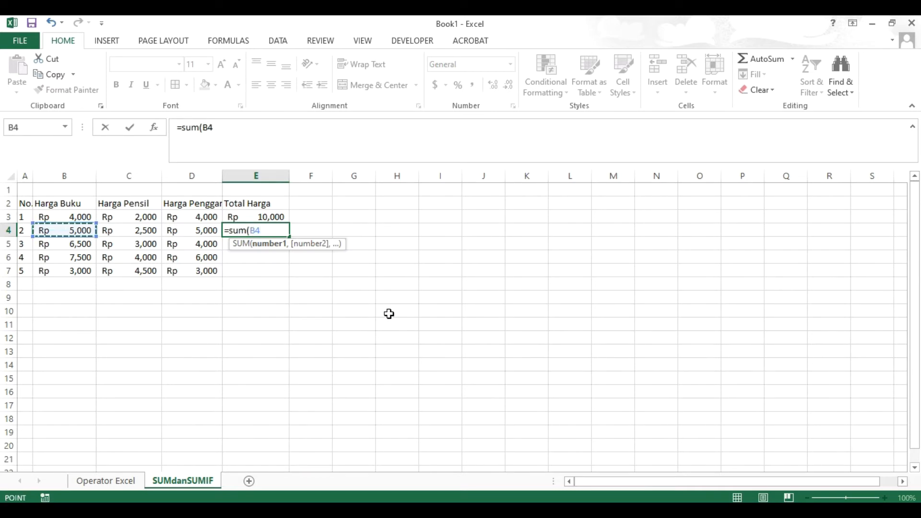
text(,)
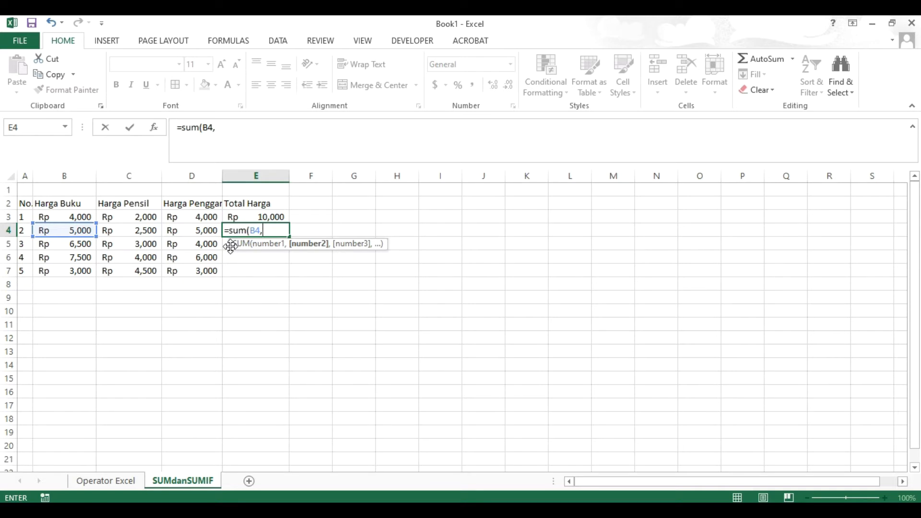
key(BackSpace)
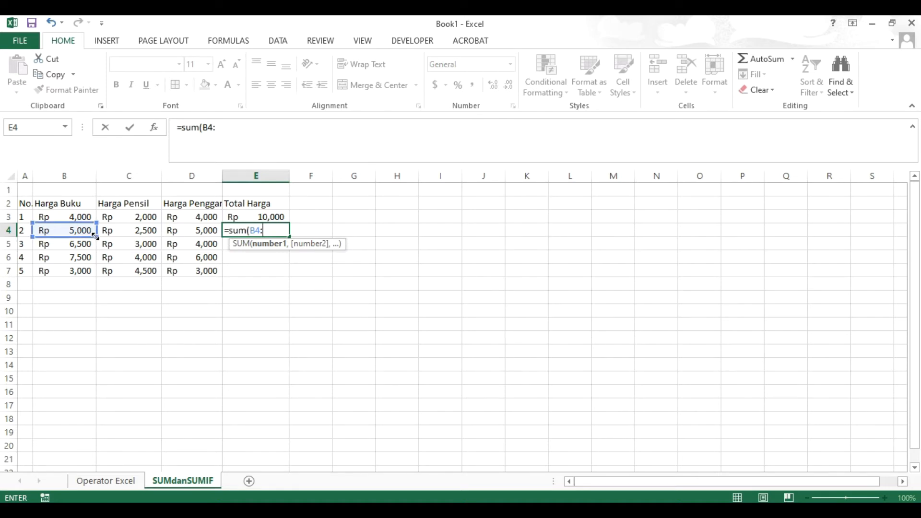
drag(95, 235, 212, 235)
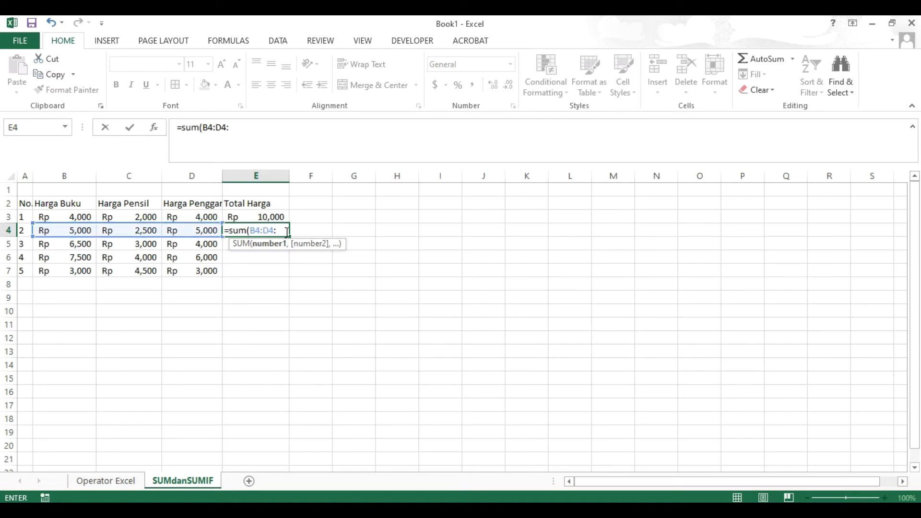
key(BackSpace)
text())
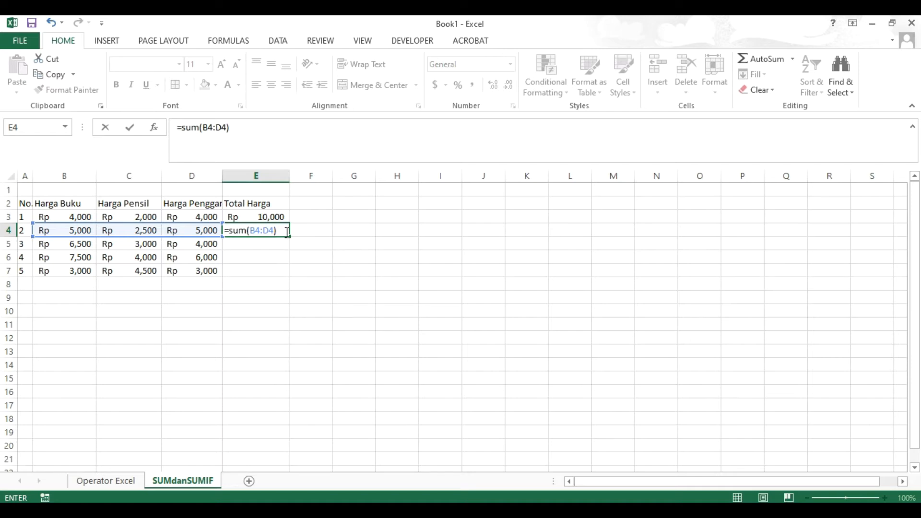
key(Return)
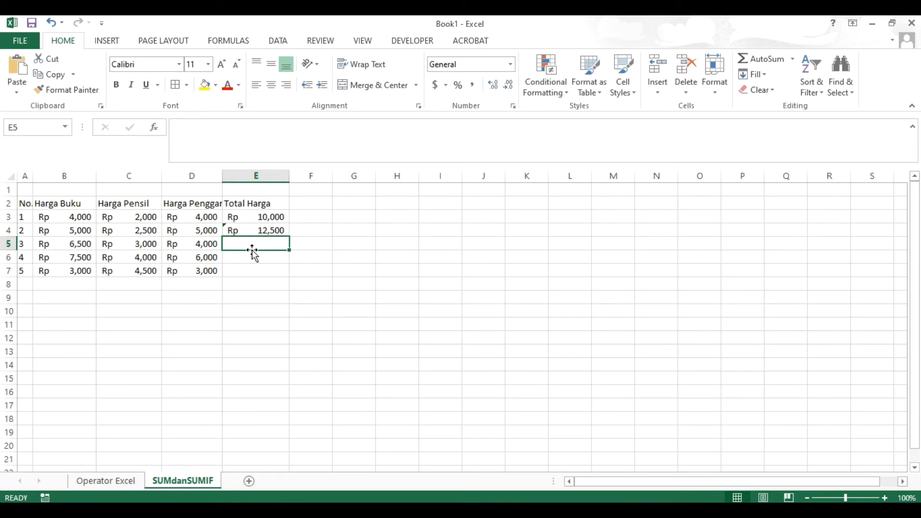
click(247, 231)
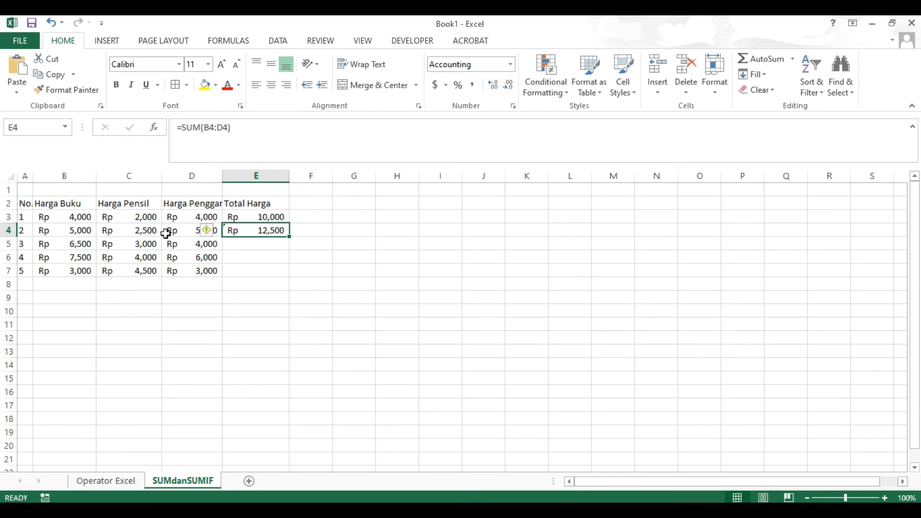
Try the comma-separated formula =SUM(B5,D5) in E5 for the third row's total.
click(256, 245)
text(su)
key(BackSpace)
key(BackSpace)
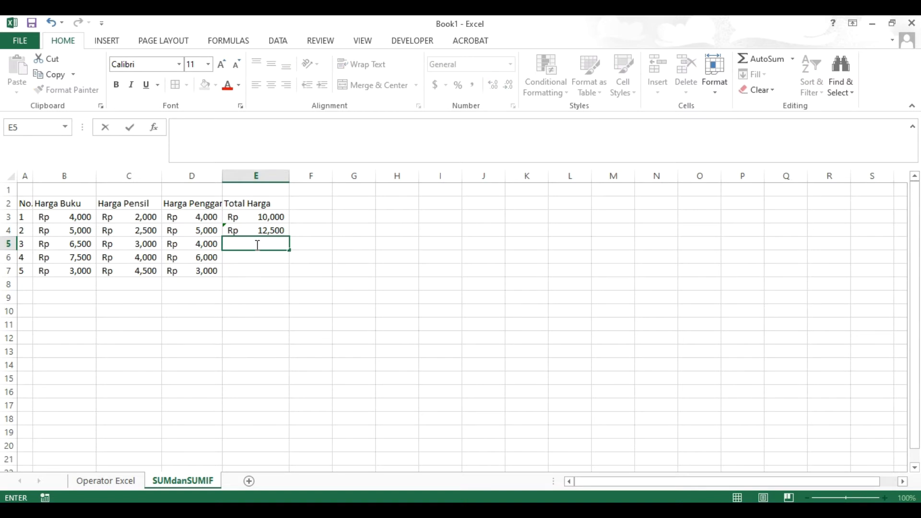
text(=sum)
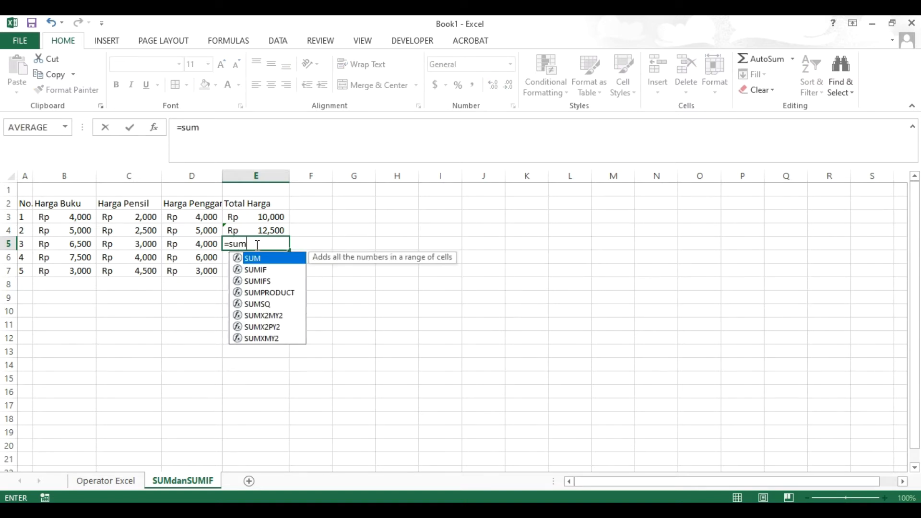
text(()
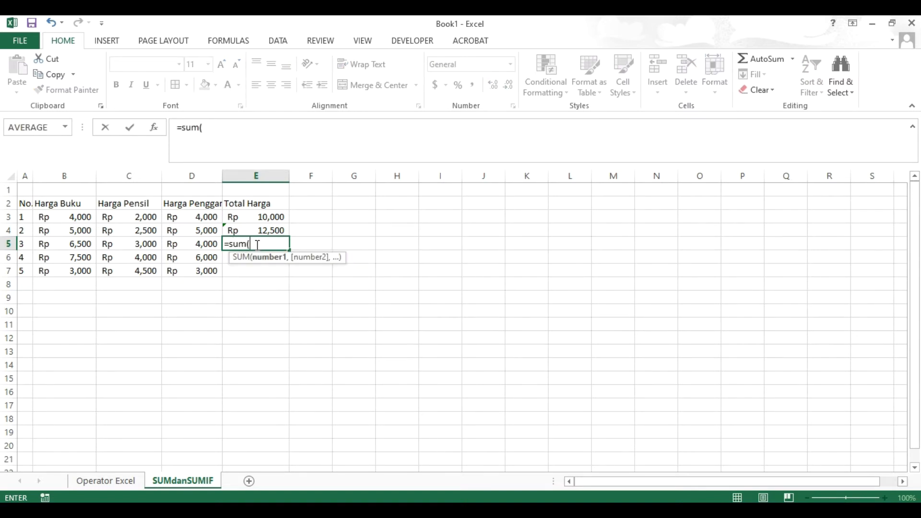
click(73, 245)
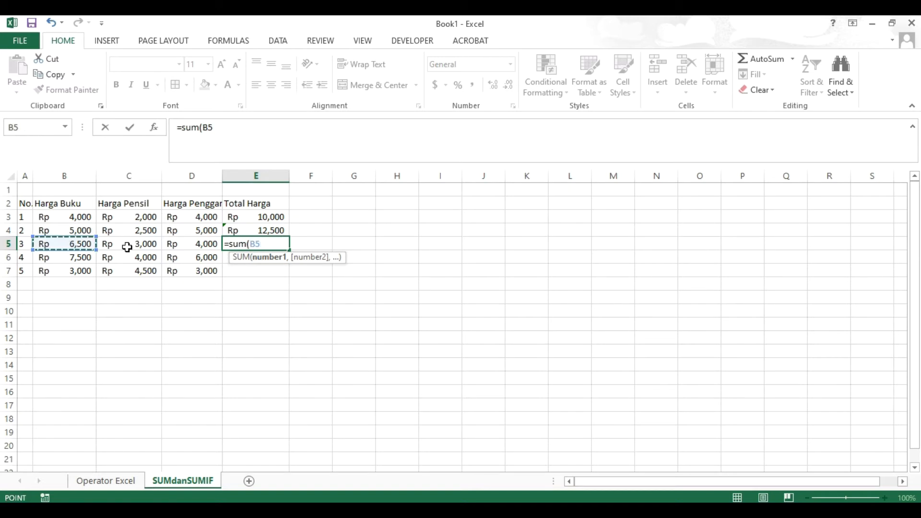
text(,)
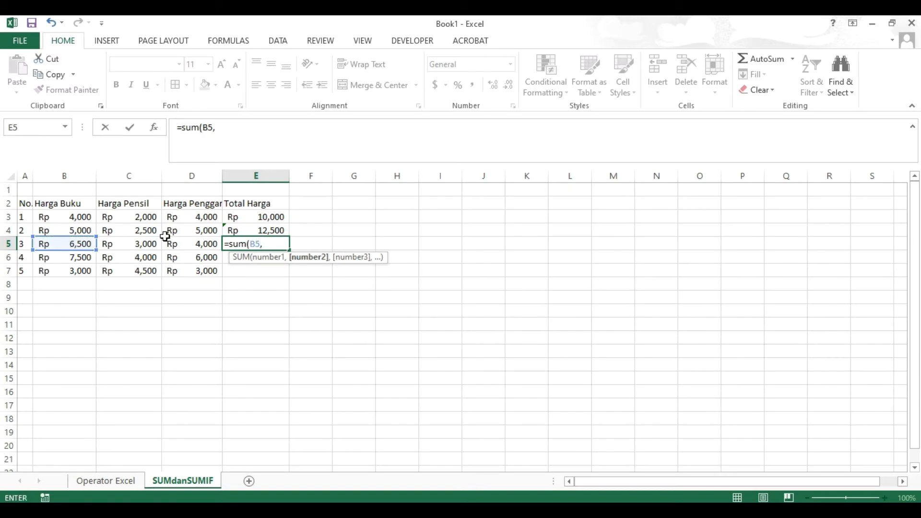
click(196, 244)
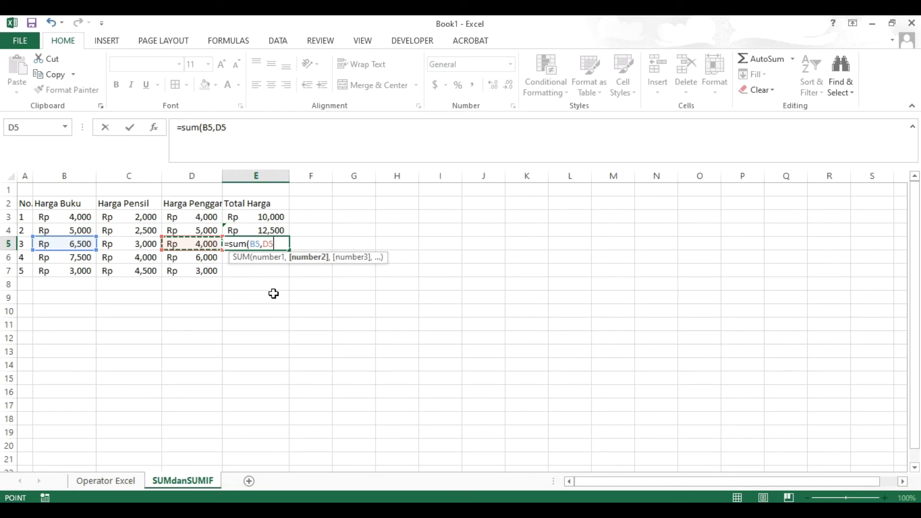
key(Return)
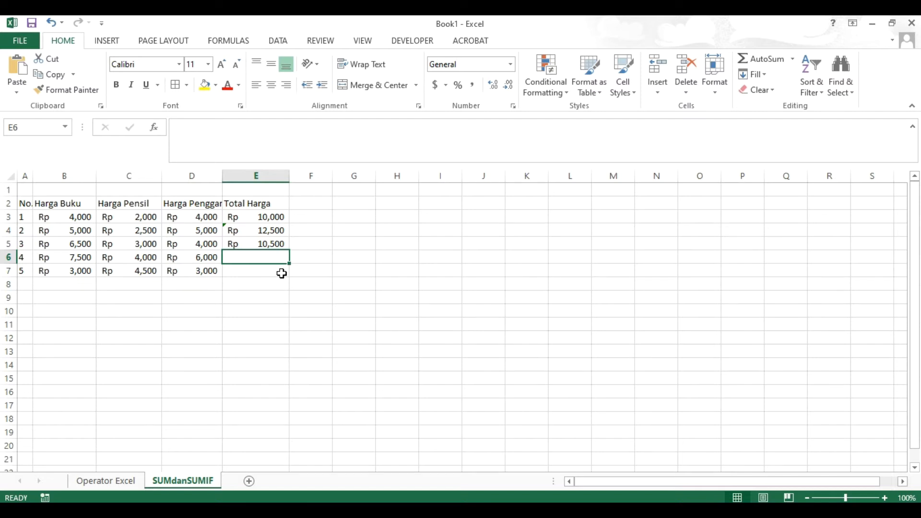
Replace the formula in E5 with =SUM(B5:D5) to total all of the third row's prices.
click(259, 243)
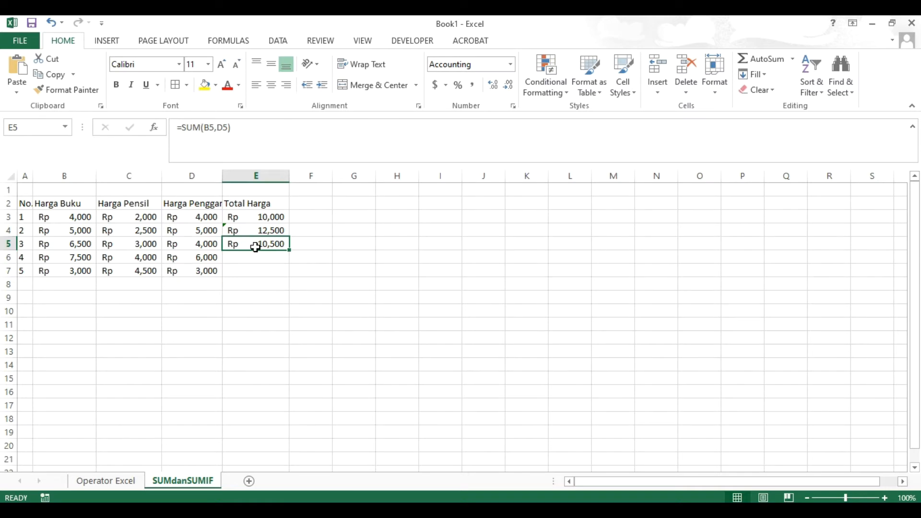
text(=)
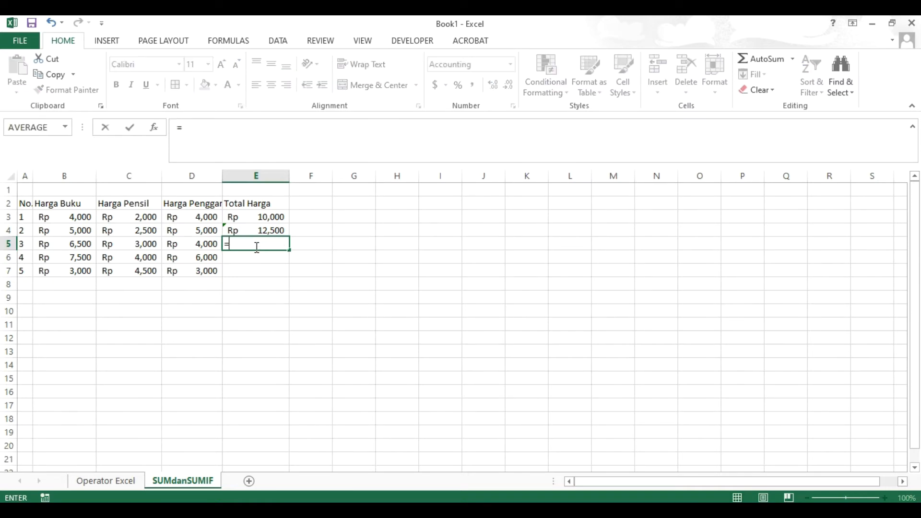
text(su)
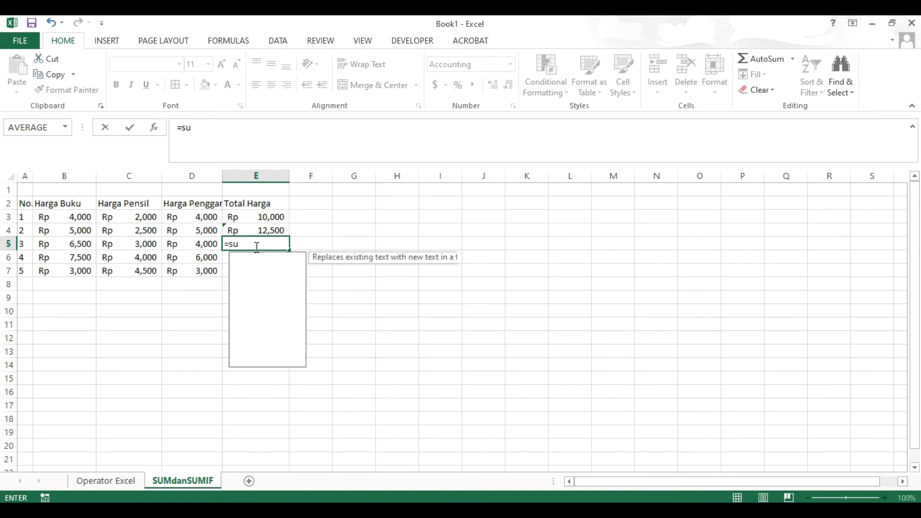
text(m()
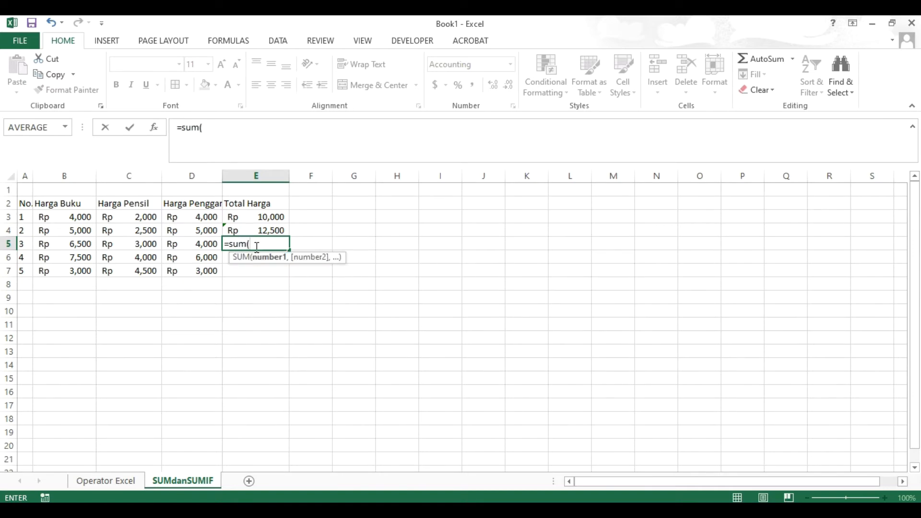
click(69, 243)
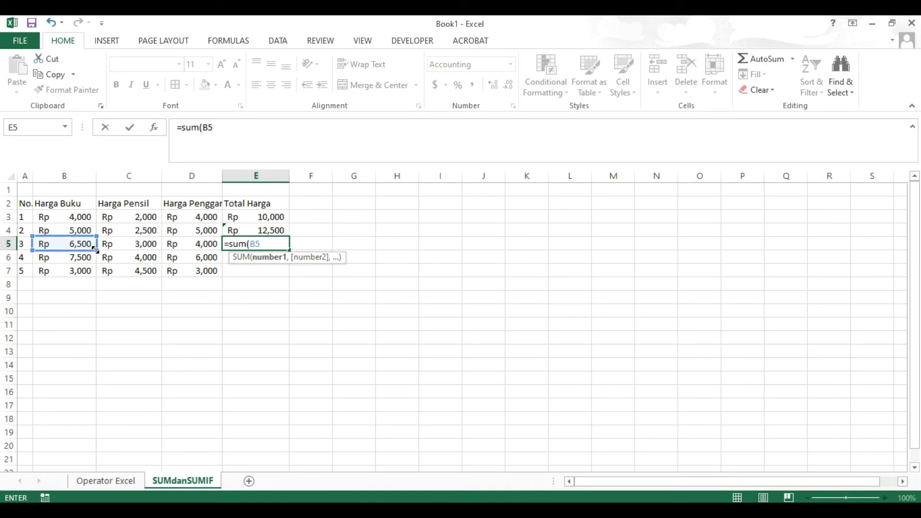
drag(95, 249, 208, 250)
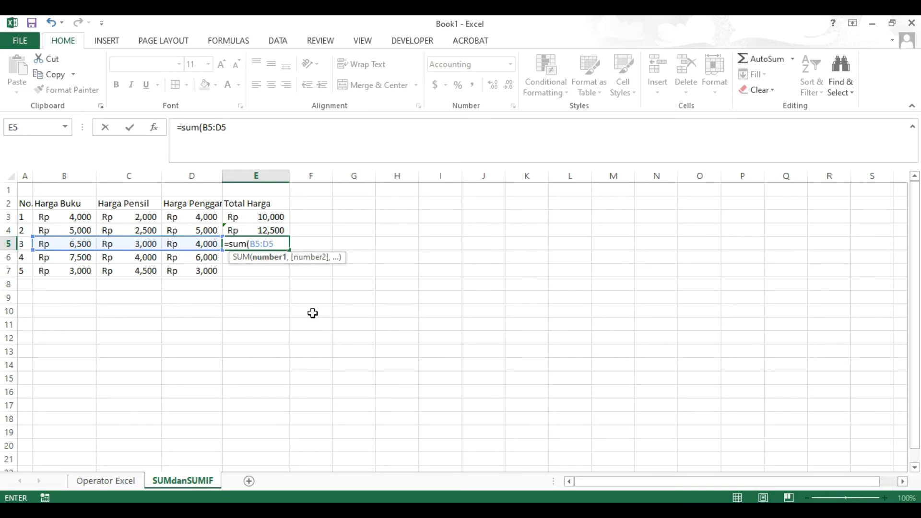
key(Return)
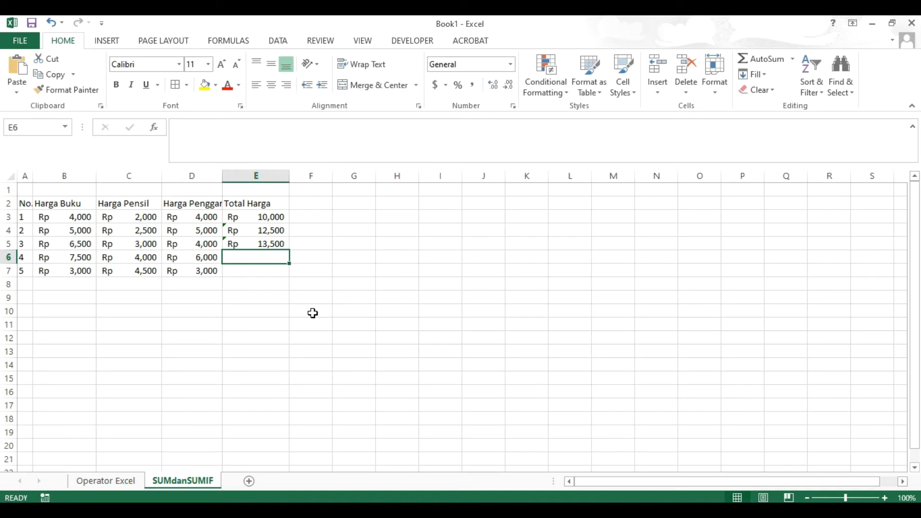
Fill the SUM formula from E5 down through E7 to total the remaining rows.
click(269, 242)
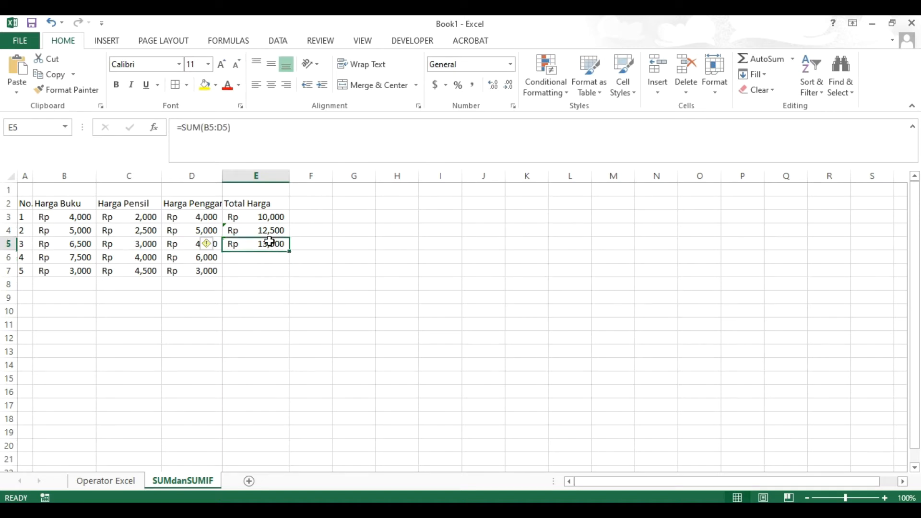
click(267, 260)
click(253, 280)
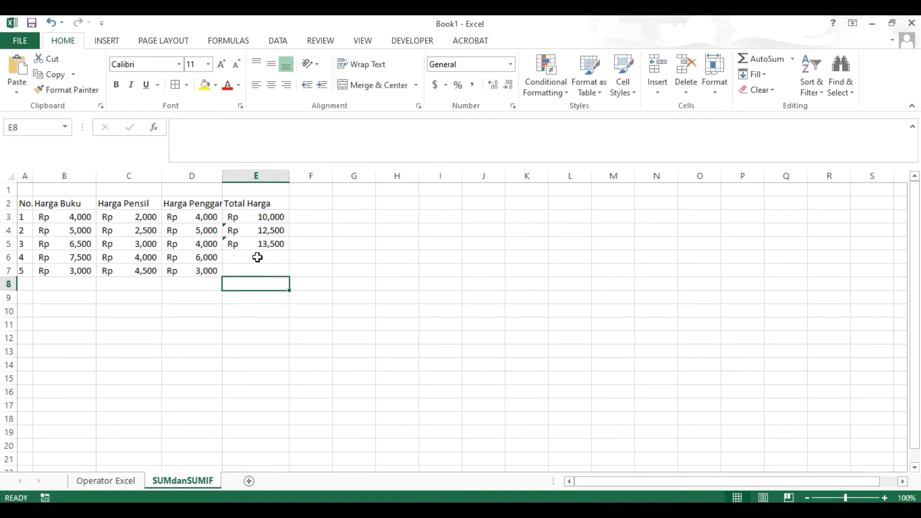
click(262, 245)
drag(289, 253, 289, 278)
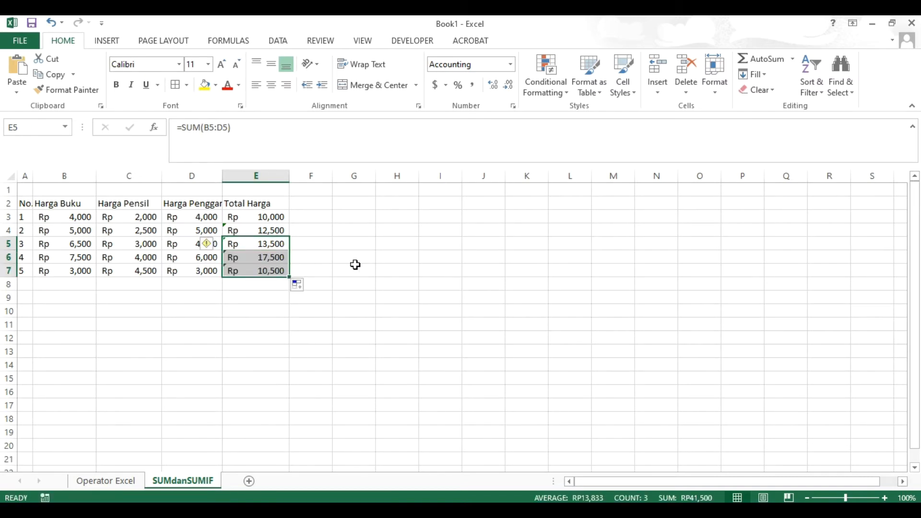
Review the filled SUM formulas in cells E6 and E5.
click(240, 257)
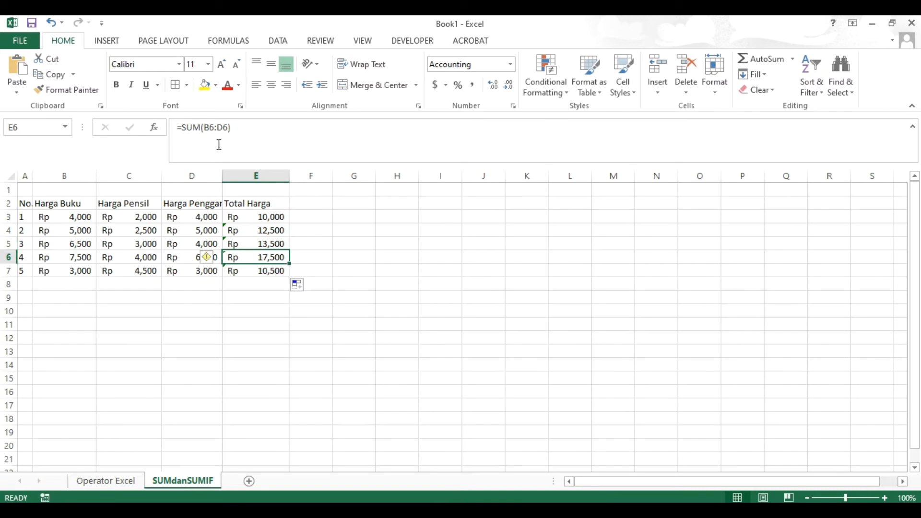
click(214, 128)
click(259, 243)
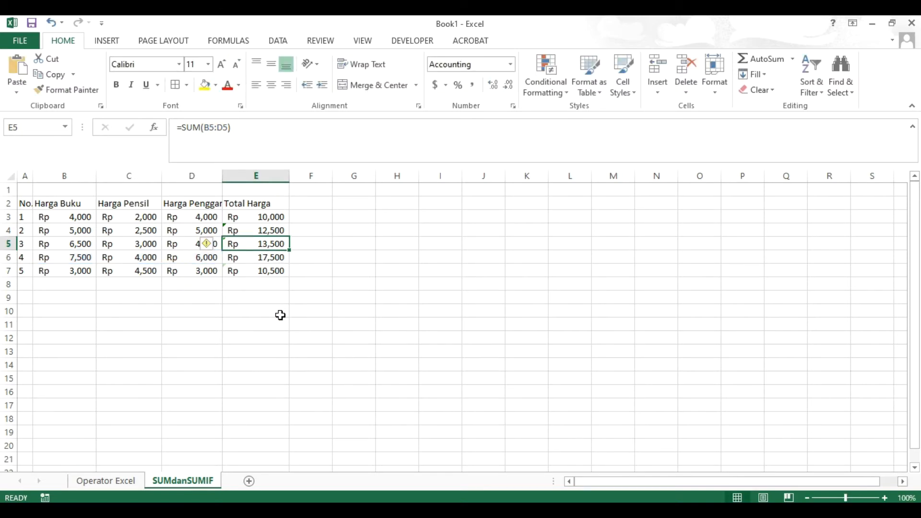
click(407, 328)
click(315, 369)
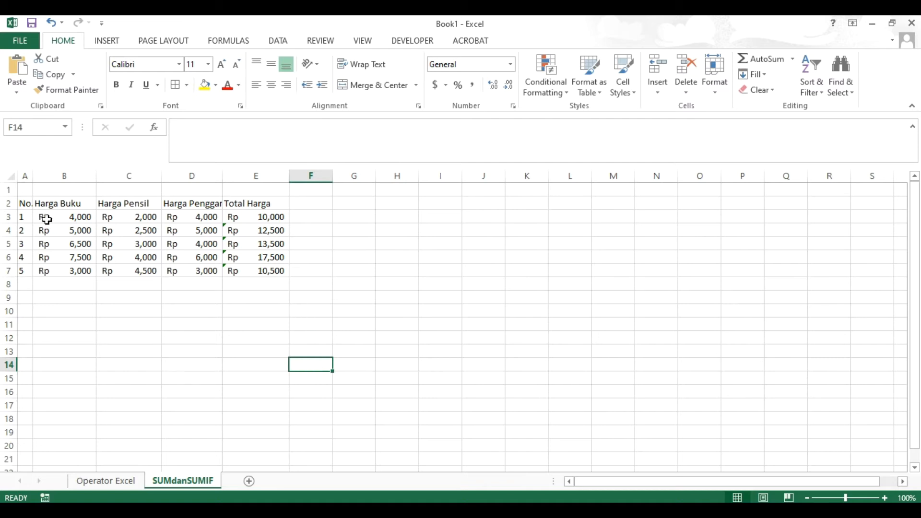
Apply borders to all cells of the price table in A2:E7.
drag(21, 204, 259, 270)
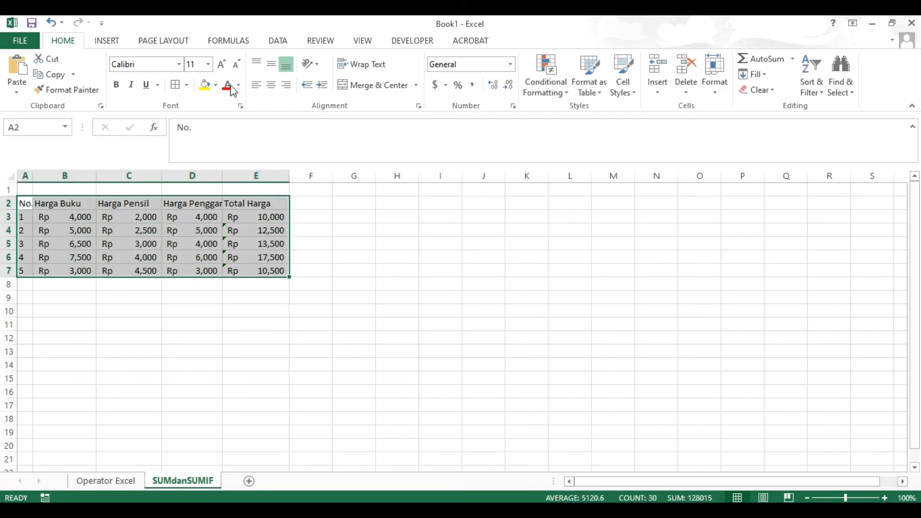
click(174, 84)
click(346, 285)
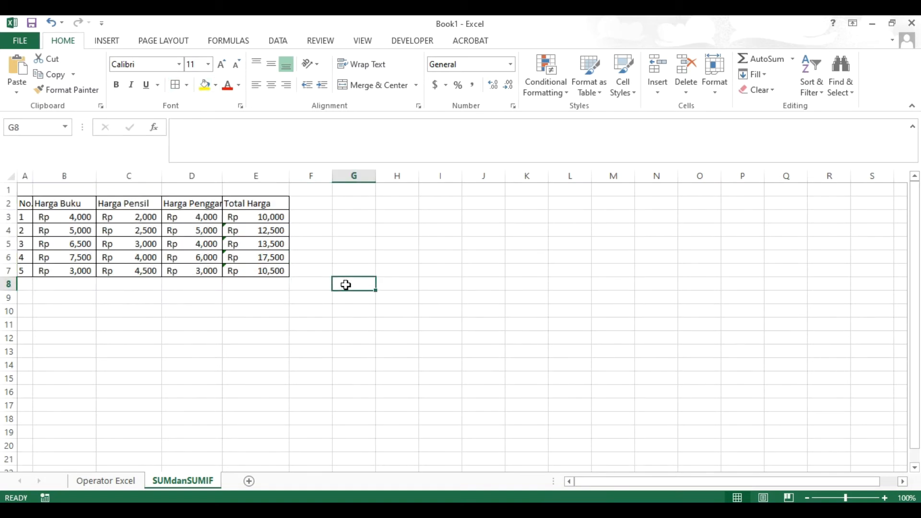
click(216, 405)
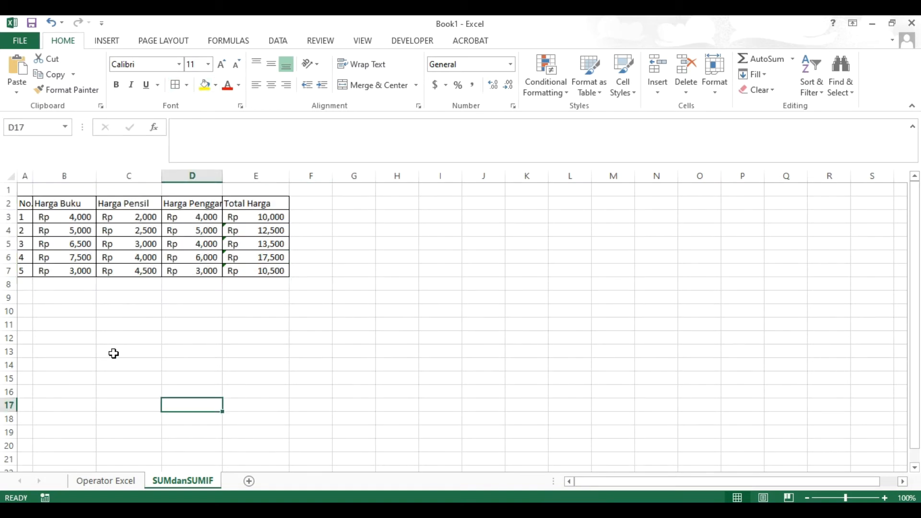
click(55, 301)
click(25, 301)
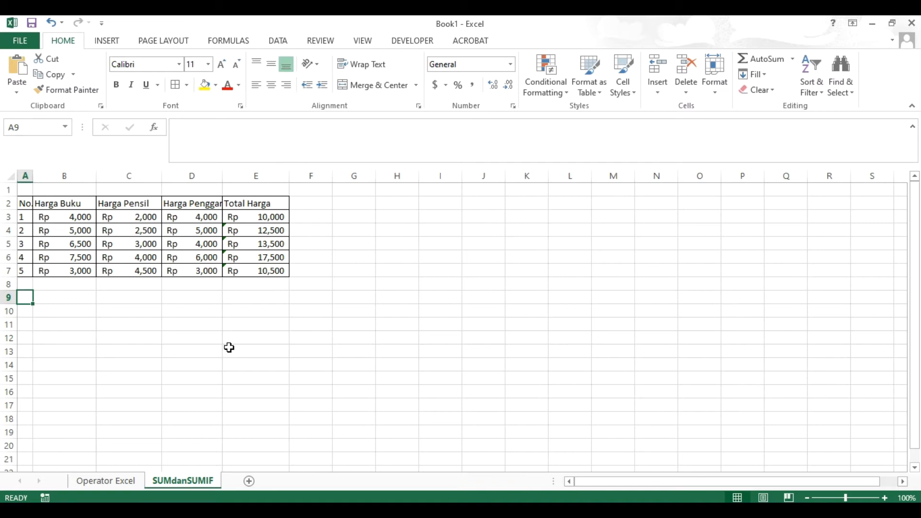
key(Down)
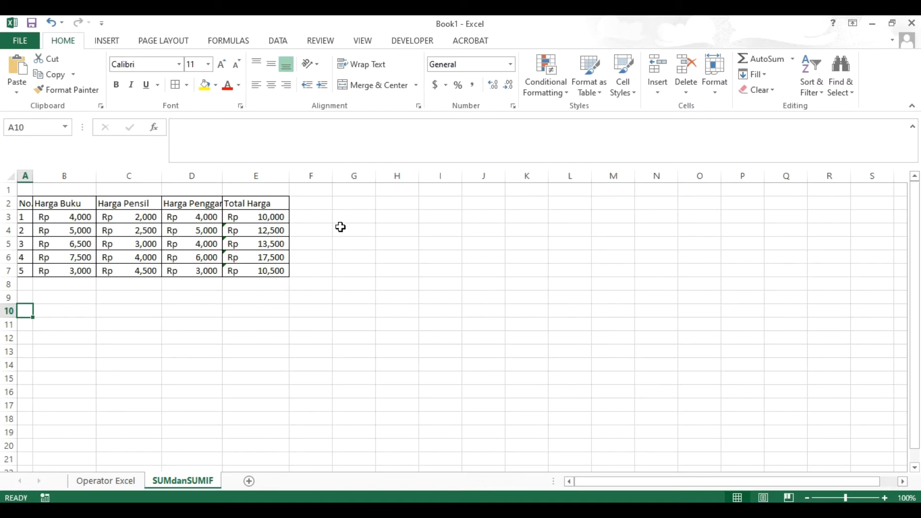
Enter the title "Daftar Peminjaman Buku" in H2 for a second table beside the price table.
click(406, 206)
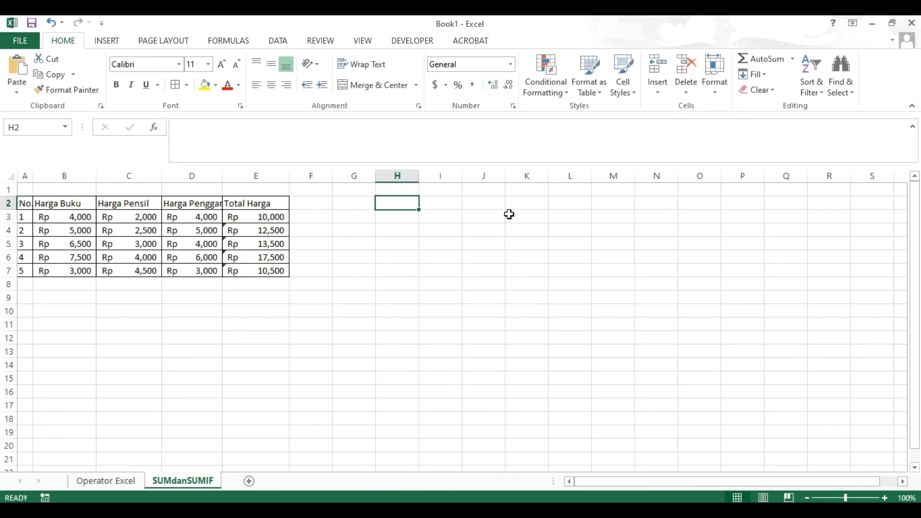
text(D)
key(BackSpace)
text(Daftar )
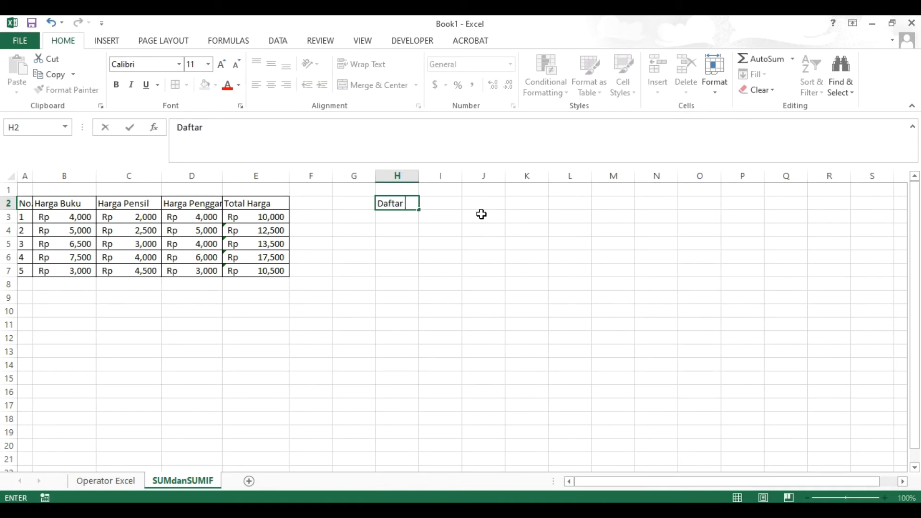
text(Peminjaman Buku)
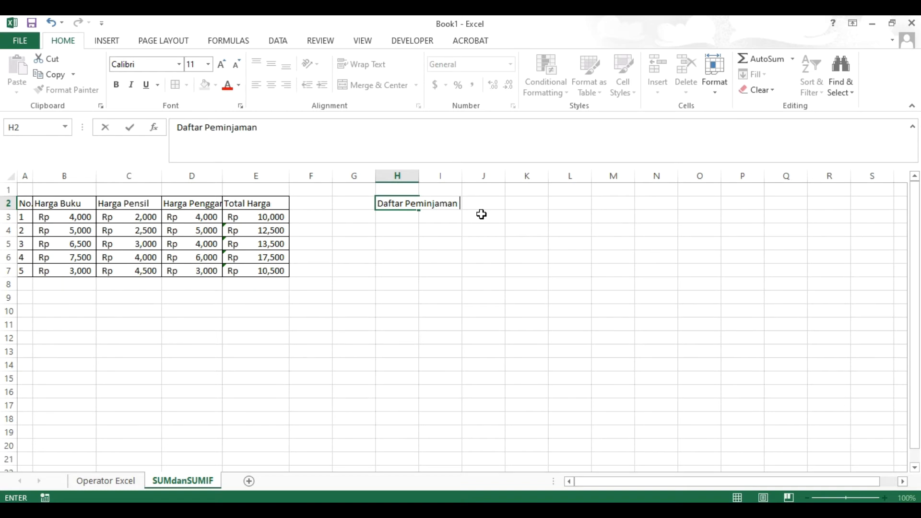
key(Return)
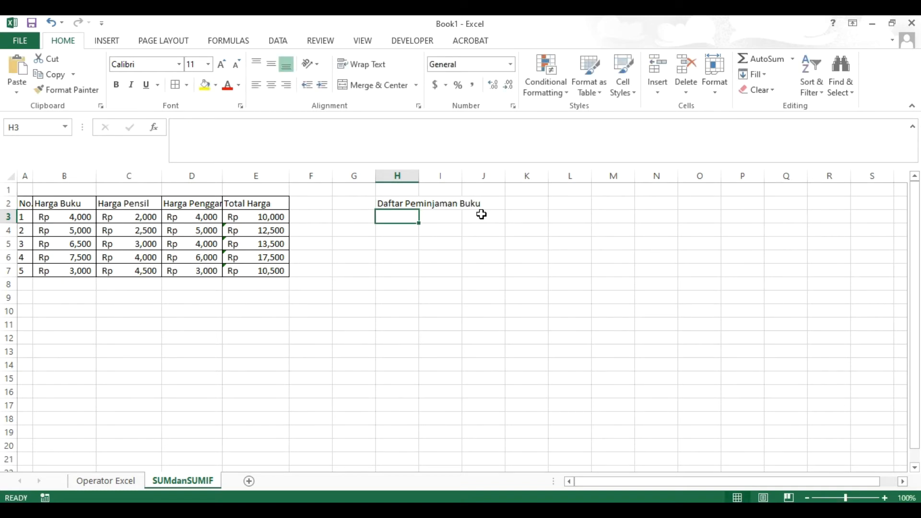
Enter the column header "Tanggal" with a capital T in H4.
click(399, 230)
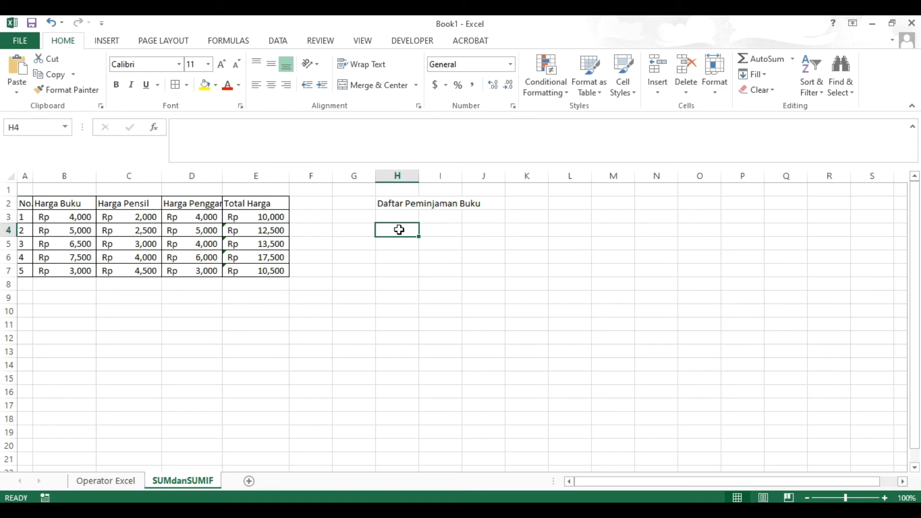
text(tang)
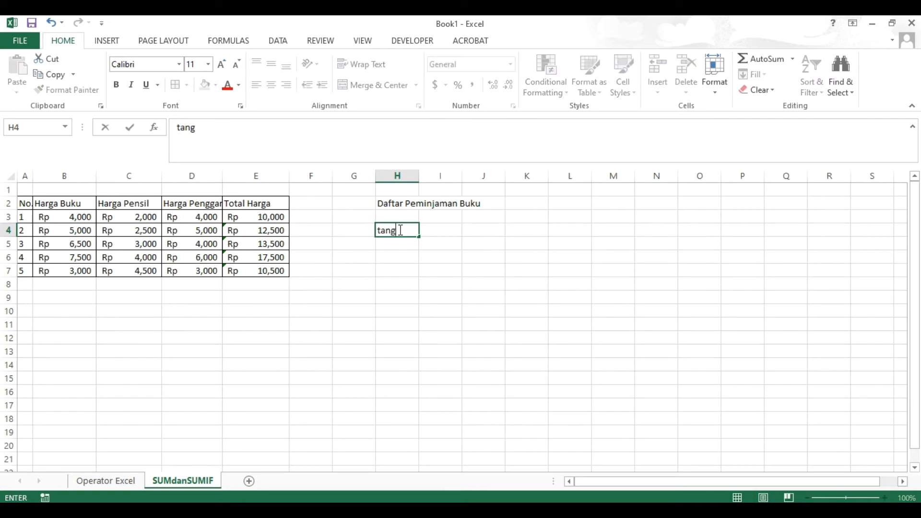
text(gal)
key(Up)
key(Down)
key(F2)
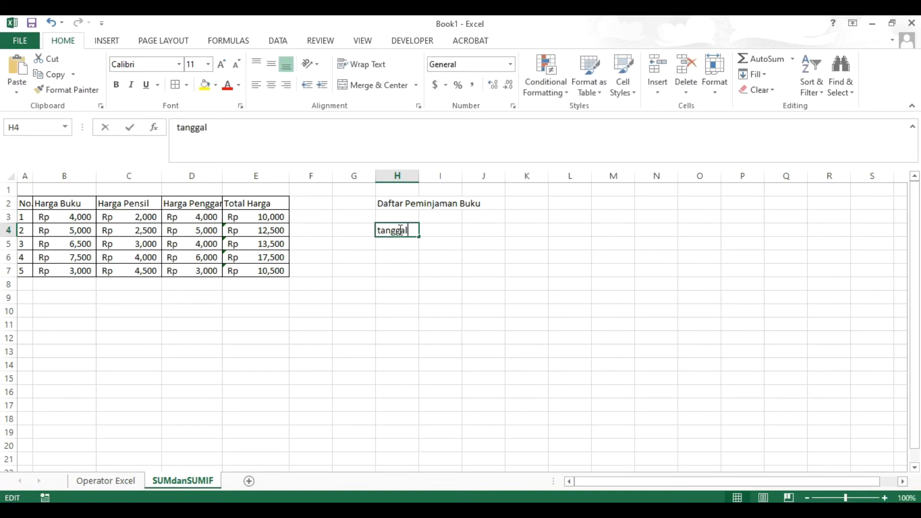
key(Left)
key(Left)
key(Left)
key(Left)
key(Left)
key(Left)
key(BackSpace)
text(T)
key(Return)
Enter the column header "Jenis Buku" in I4.
key(Up)
key(Right)
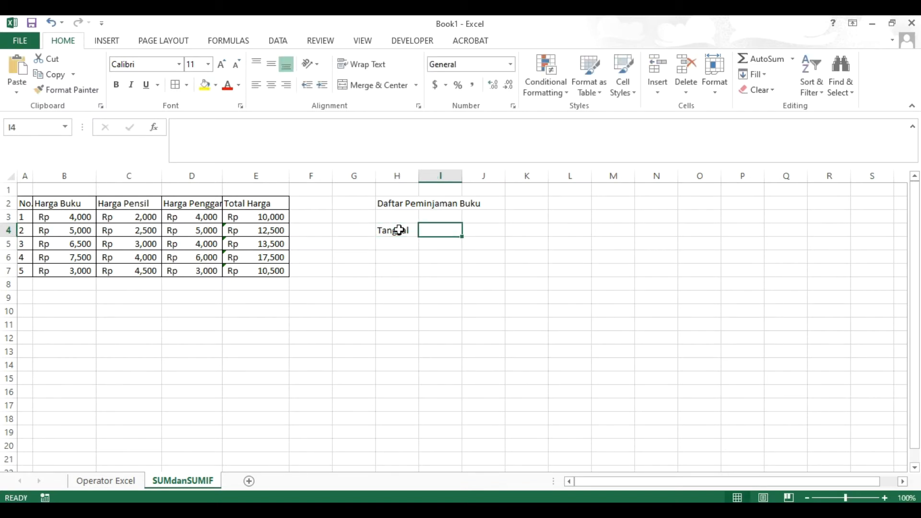
text(Buku)
key(Return)
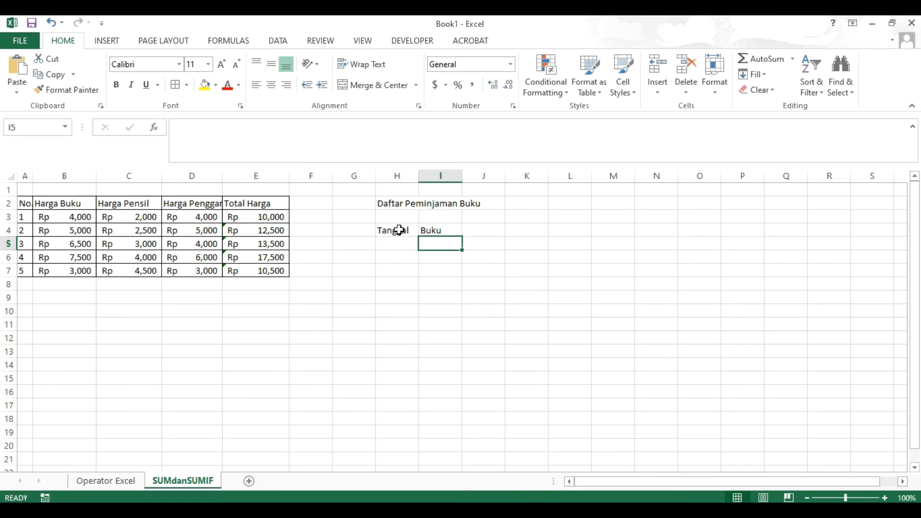
click(439, 230)
text(Jenis Buku)
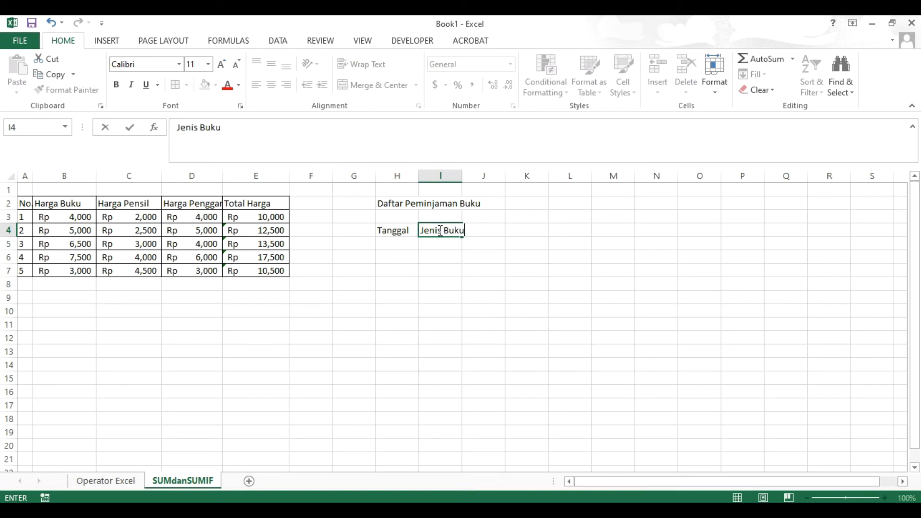
key(Return)
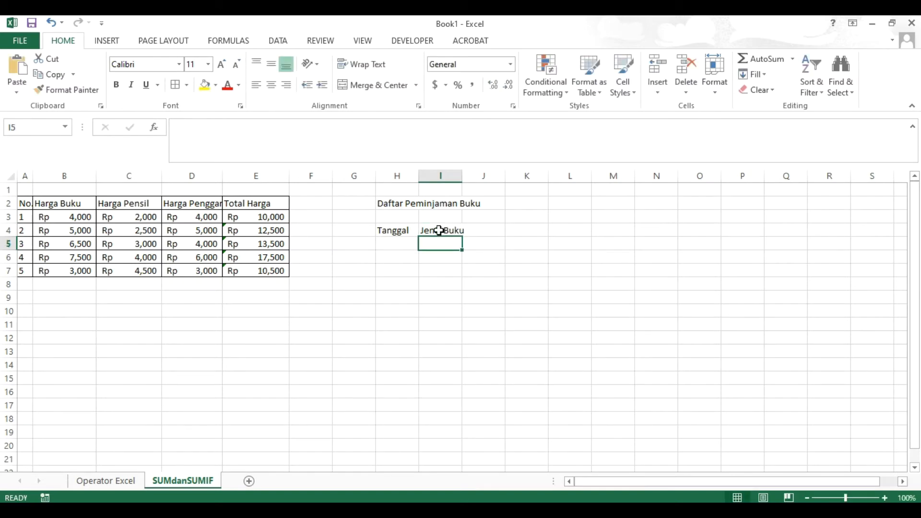
Enter the column header "Jumlah" in J4 and widen column I slightly so its header fits.
key(Up)
key(Right)
text(JUm)
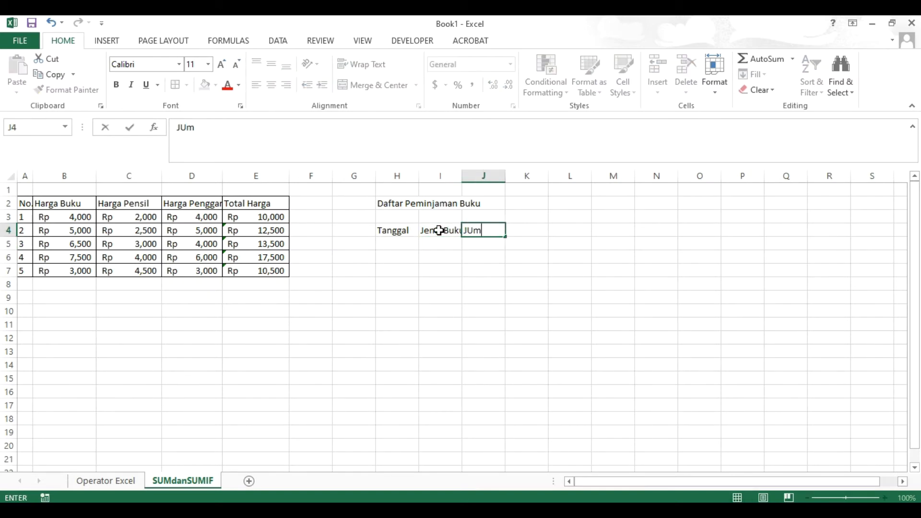
text(ah)
key(Return)
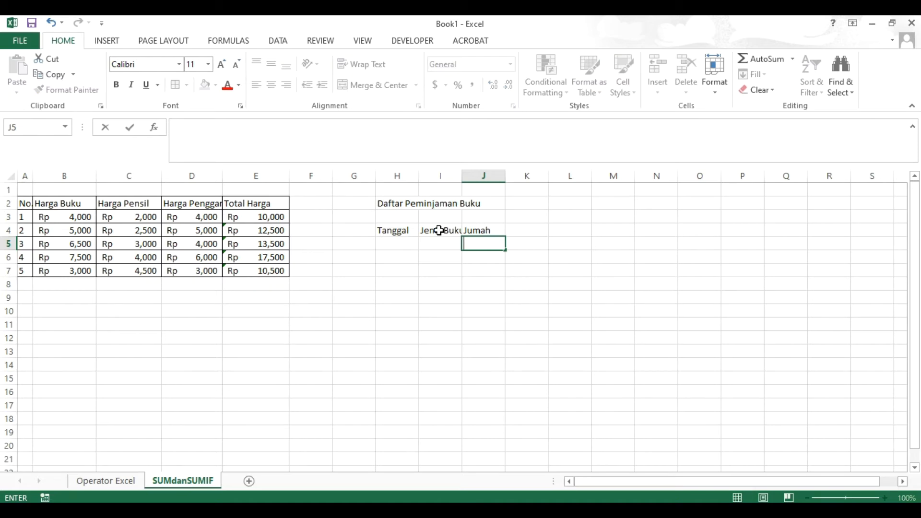
key(Up)
key(F2)
text(Jumlah)
key(BackSpace)
key(BackSpace)
key(BackSpace)
key(BackSpace)
key(BackSpace)
key(BackSpace)
key(BackSpace)
key(BackSpace)
key(BackSpace)
key(BackSpace)
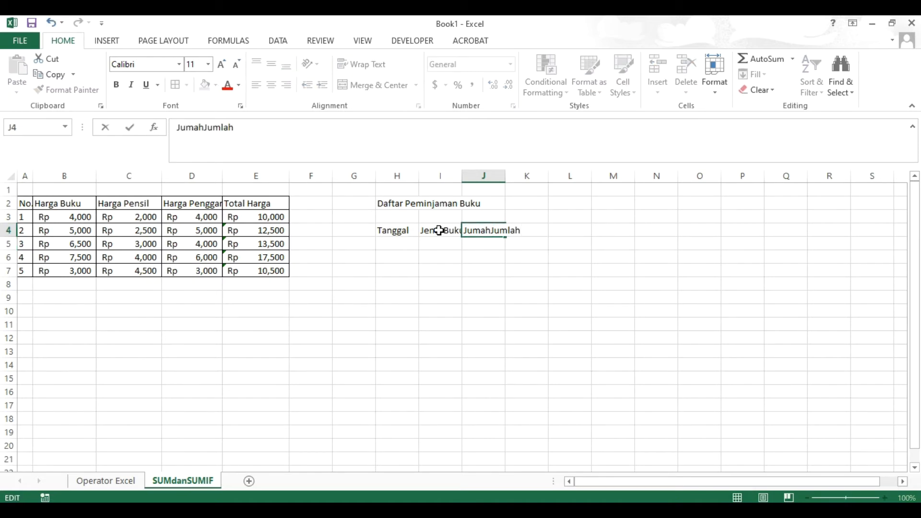
text(umlah)
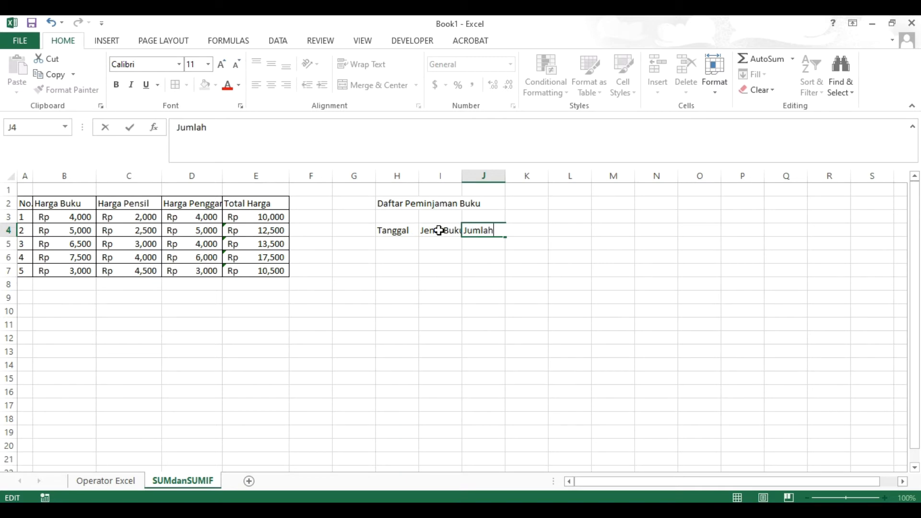
key(Return)
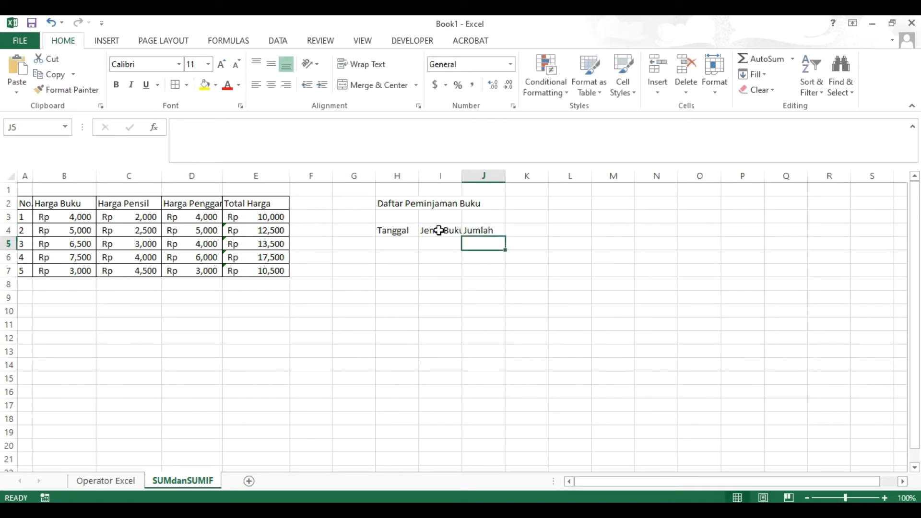
drag(462, 179, 468, 178)
Enter the loan dates 2/3/2020 in H5 and 3/3/2020 in H6 under Tanggal.
click(388, 245)
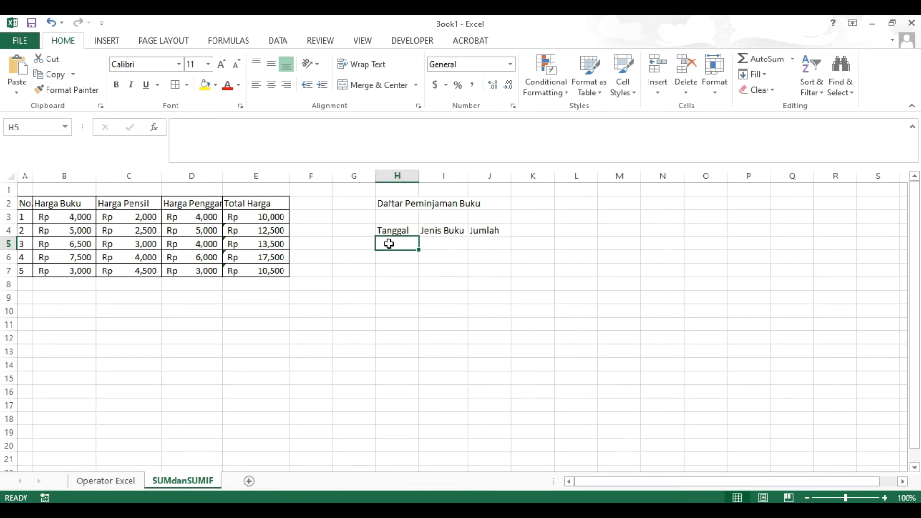
text(2)
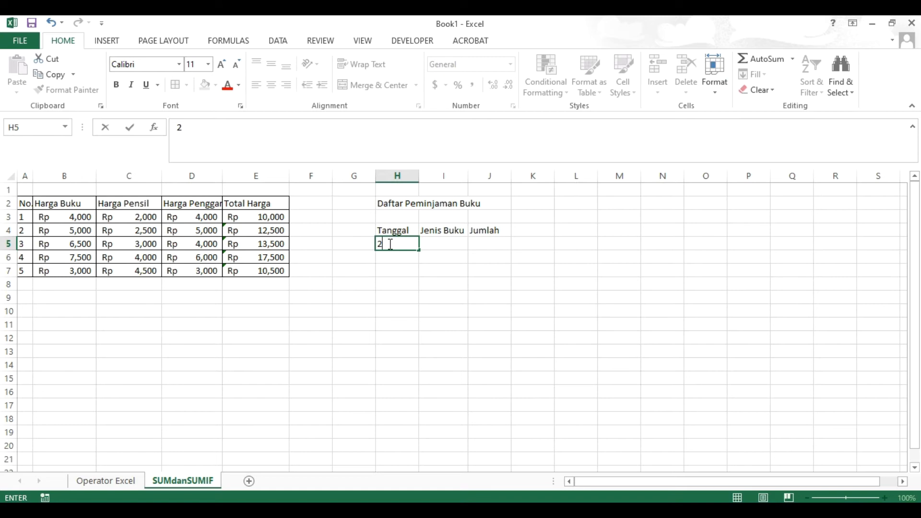
text(/3/202)
key(BackSpace)
key(BackSpace)
text(2020)
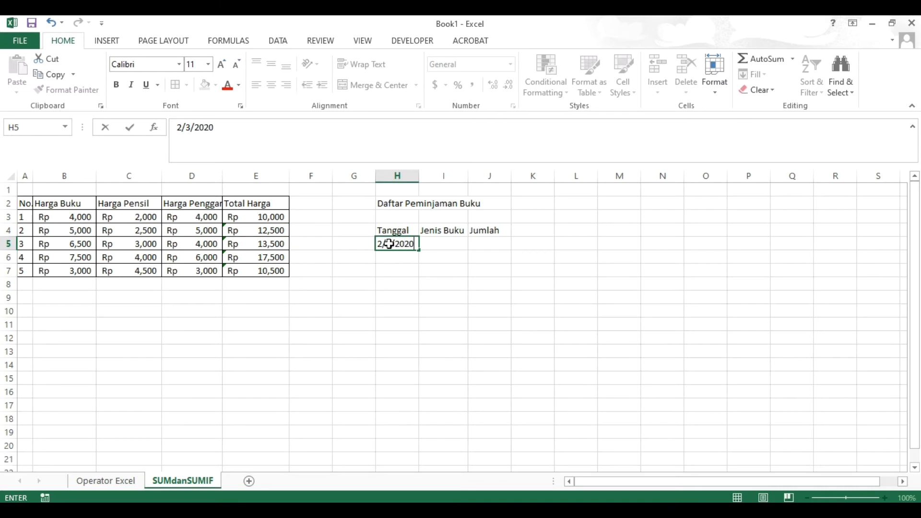
key(Return)
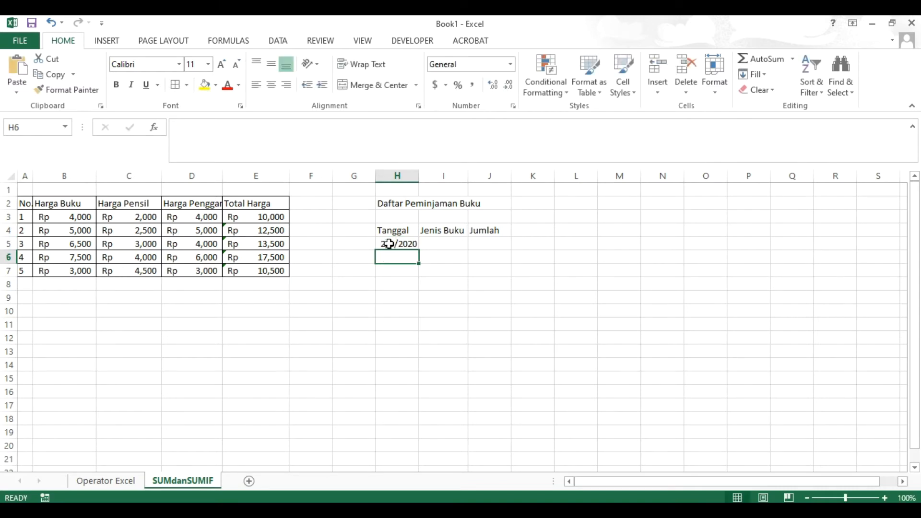
text(3/)
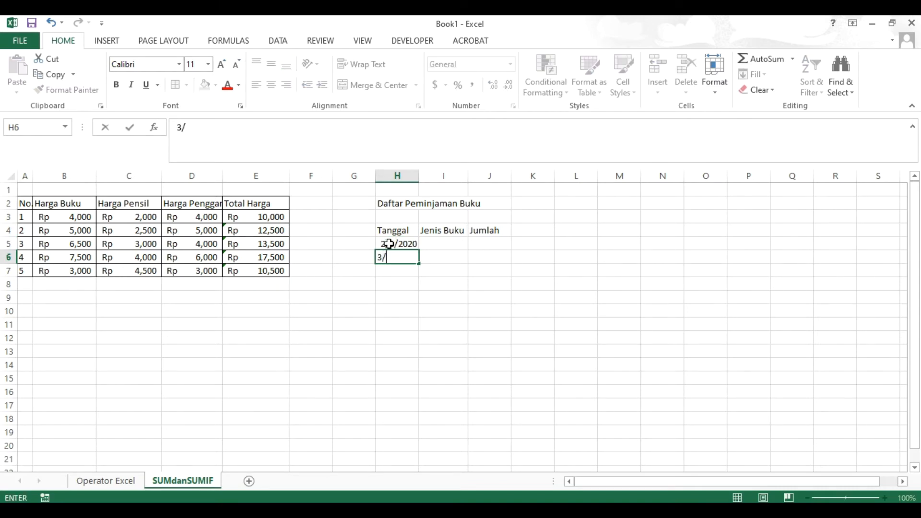
text(3/2020)
key(Return)
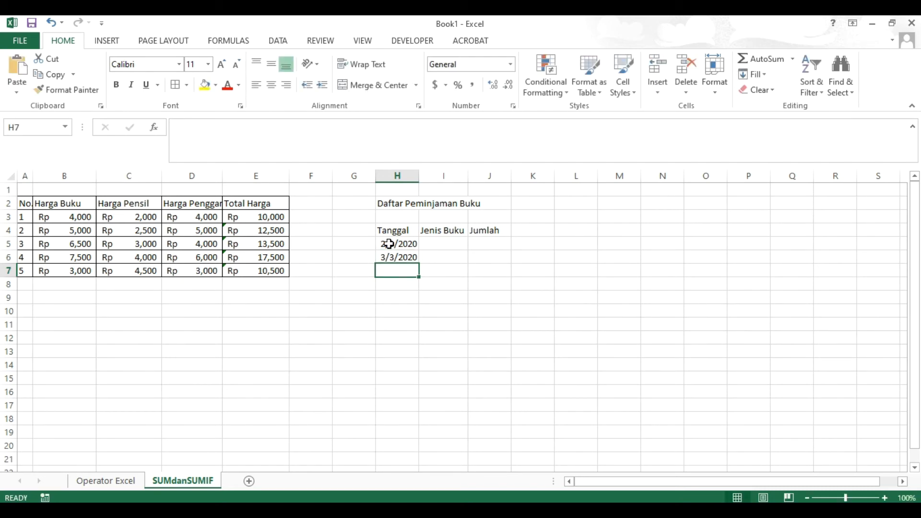
Enter the loan dates 4/3/2020, 5/3/2020 and 6/3/2020 in H7 to H9 under Tanggal.
text(4/3/20202)
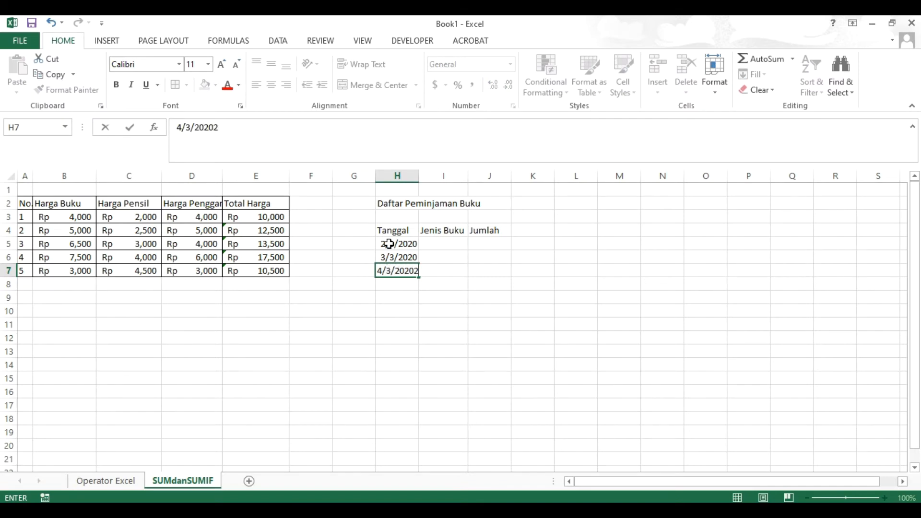
key(BackSpace)
key(Return)
text(5/)
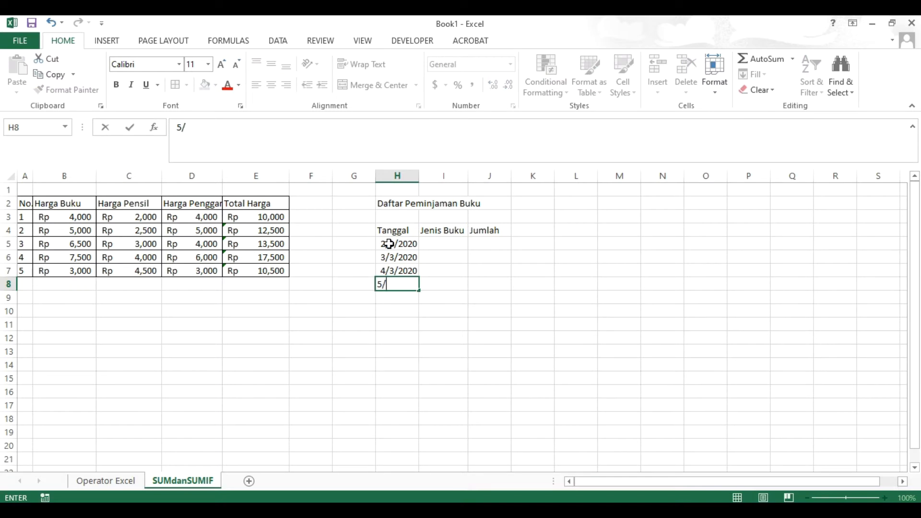
text(3/20202)
key(Return)
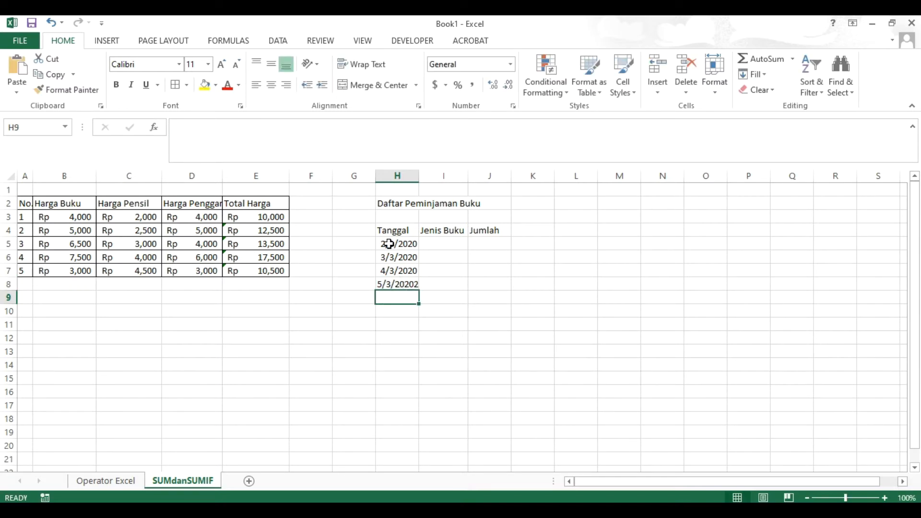
key(Up)
key(F2)
key(BackSpace)
key(Return)
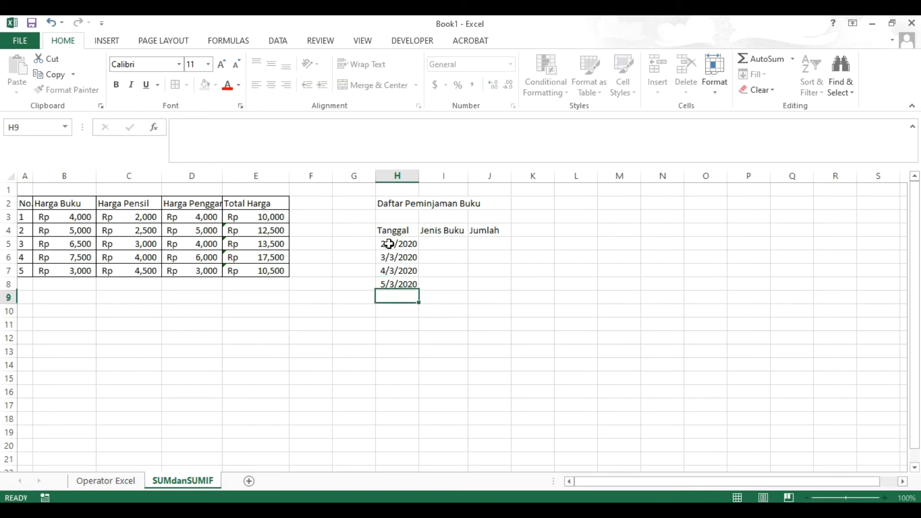
text(6/)
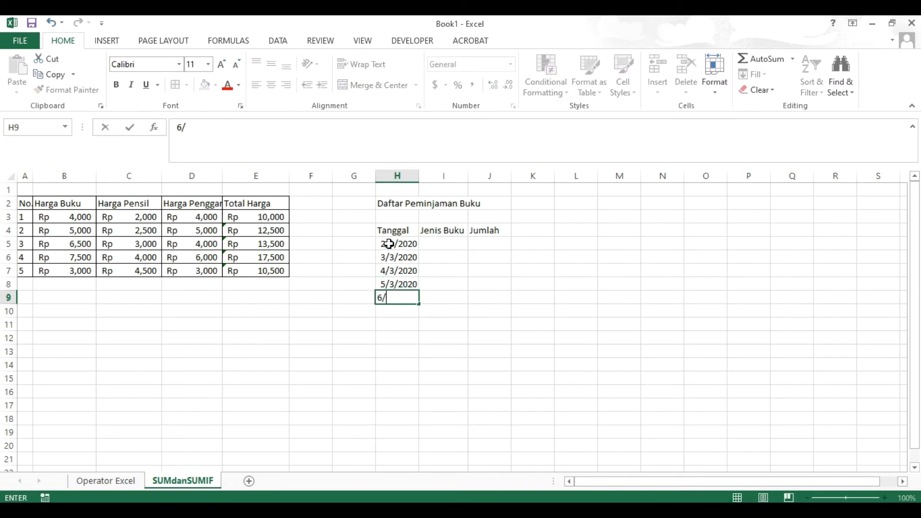
text(3/2020)
key(Return)
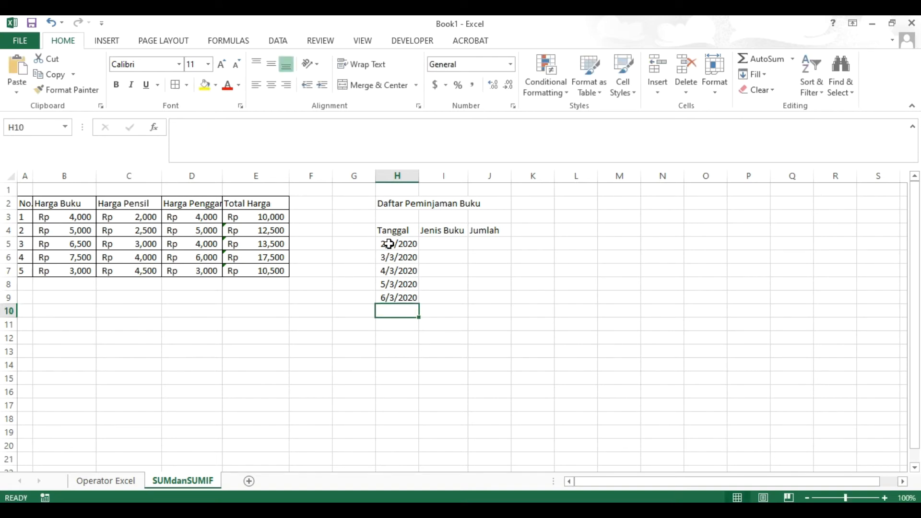
Apply all borders to the loan table H4:J9 and widen column H slightly.
drag(396, 230, 486, 295)
click(176, 85)
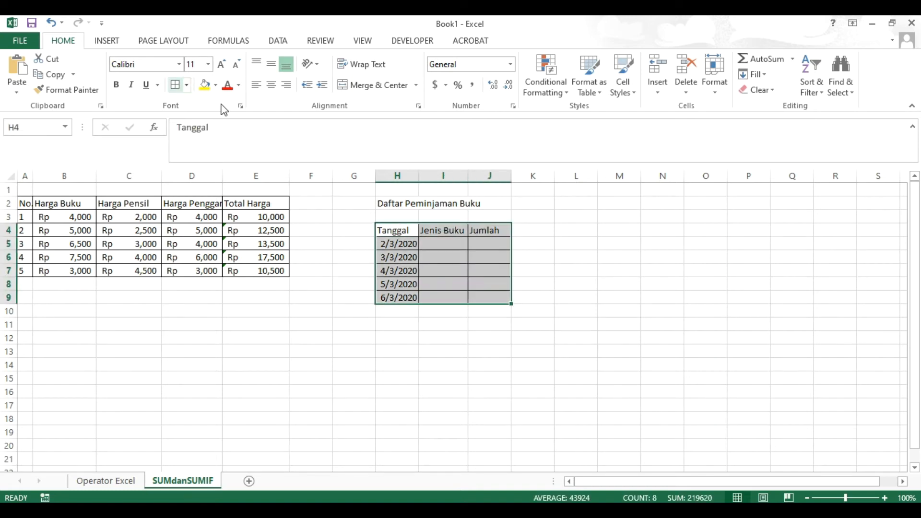
drag(419, 179, 436, 179)
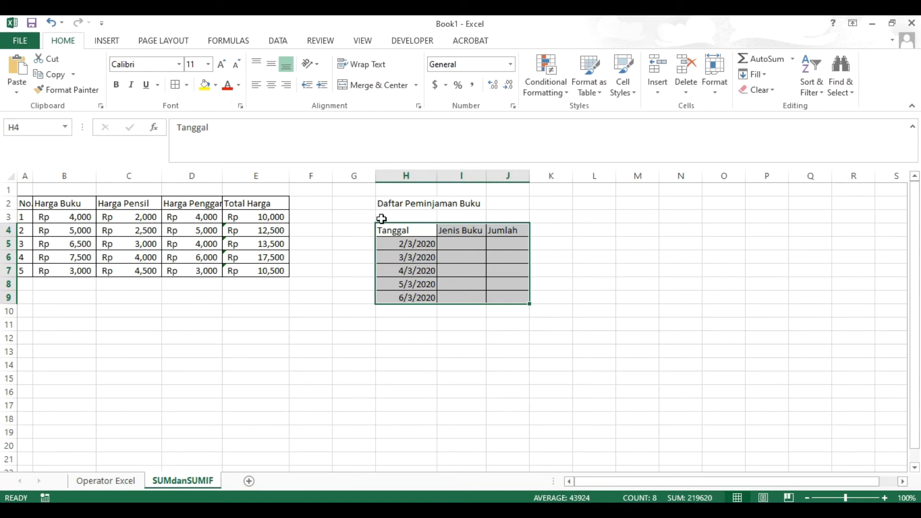
Centre the contents of H4:J9 horizontally and make the column headers in H4:J4 bold.
click(271, 85)
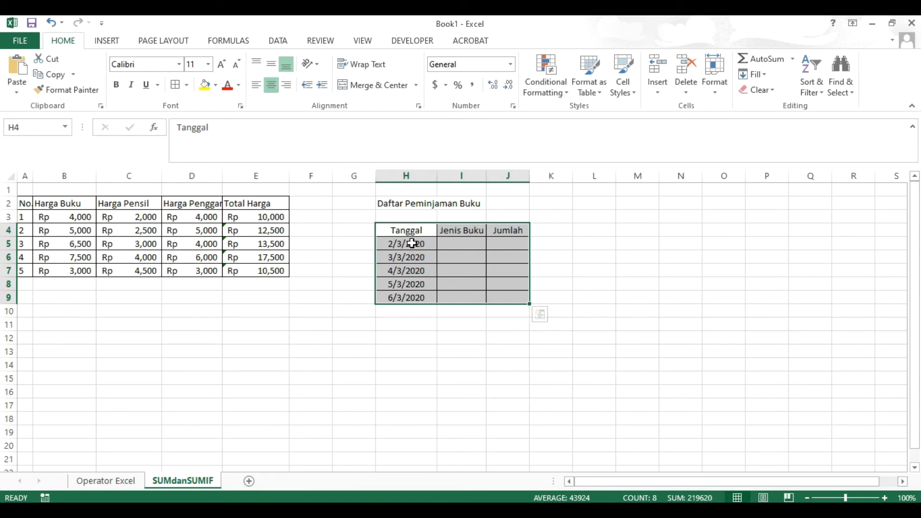
drag(397, 230, 497, 229)
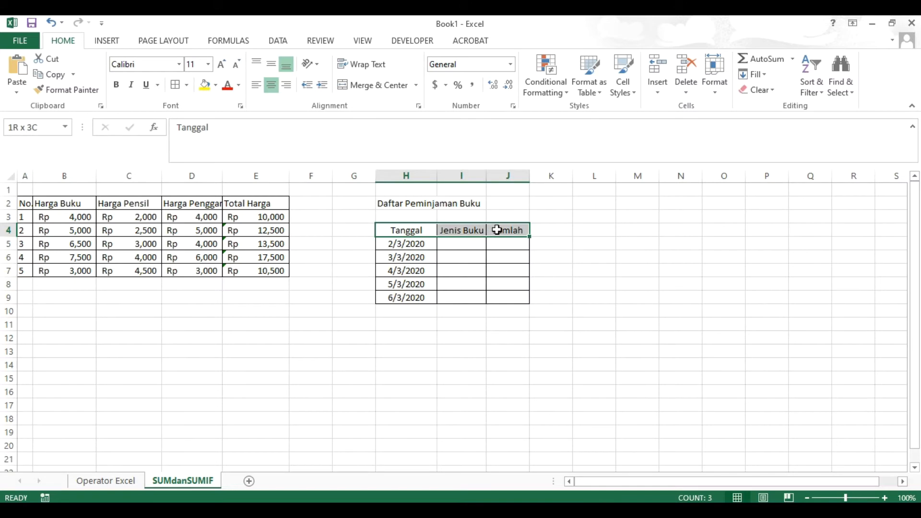
click(116, 85)
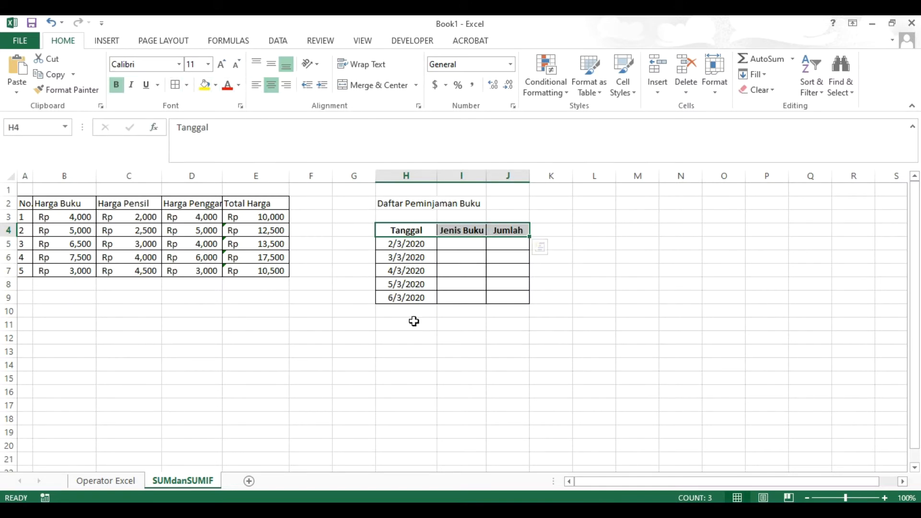
Widen column I and enter the book types Kalkulus in I5 and Kebumian in I6.
click(461, 364)
drag(486, 176, 509, 180)
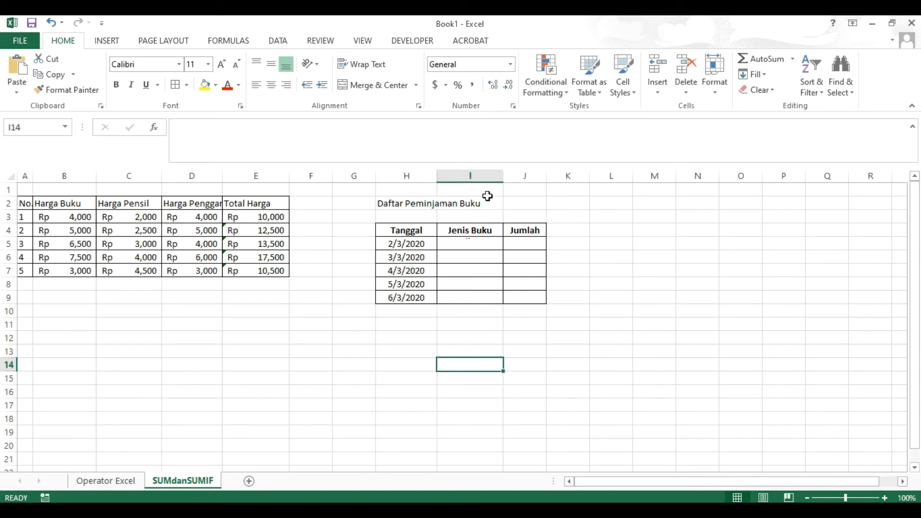
click(475, 244)
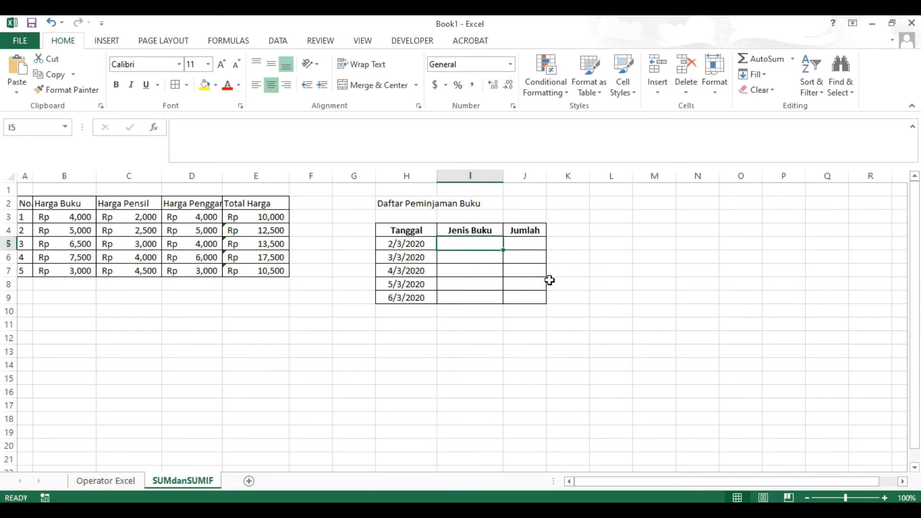
text(Kal)
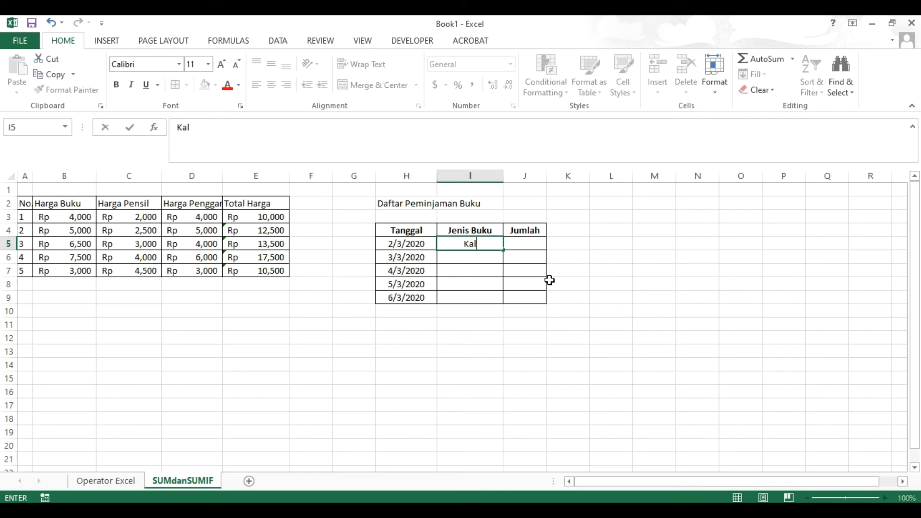
text(kulus)
key(Return)
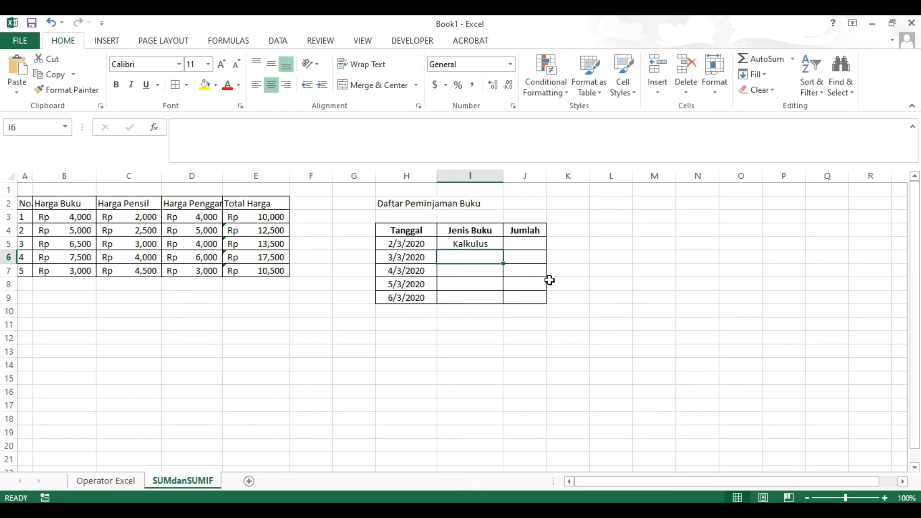
text(ebumian)
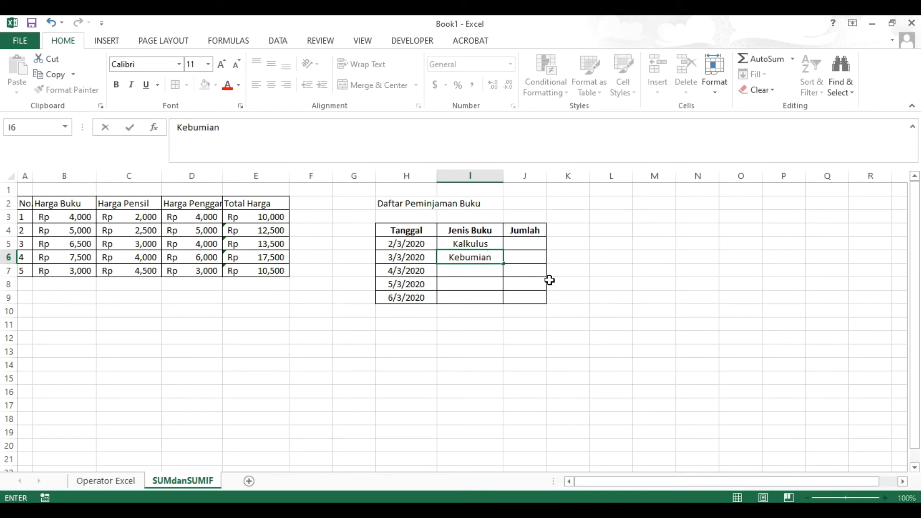
key(Return)
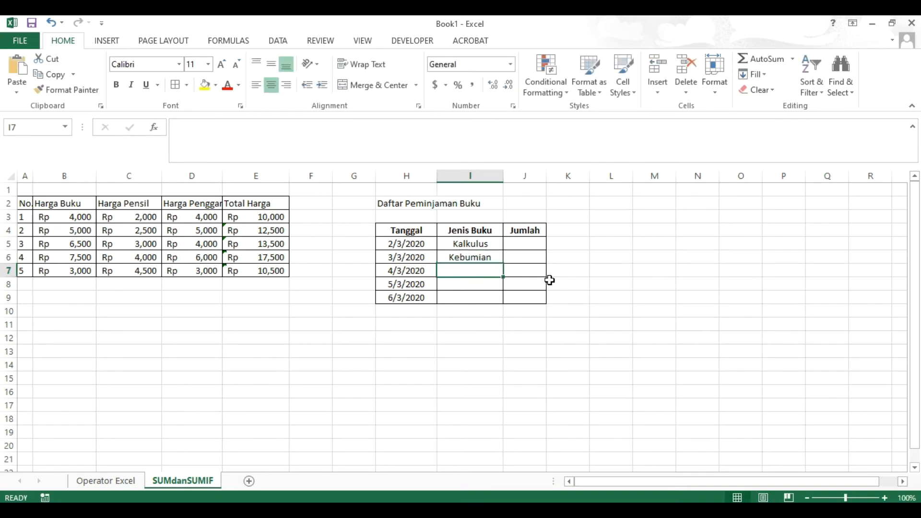
Enter the book types Astronomi, Agama and Sejarah in I7 to I9 under Jenis Buku.
text(Astro)
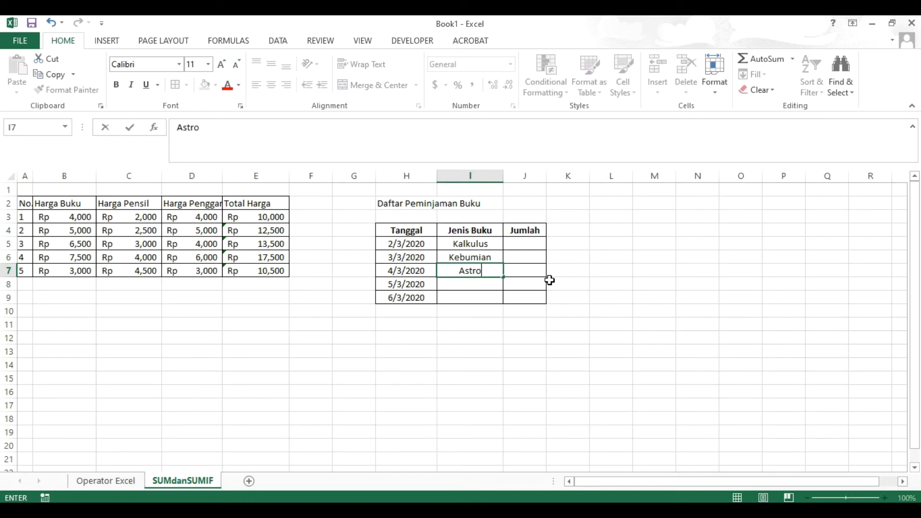
text(nomi)
key(Return)
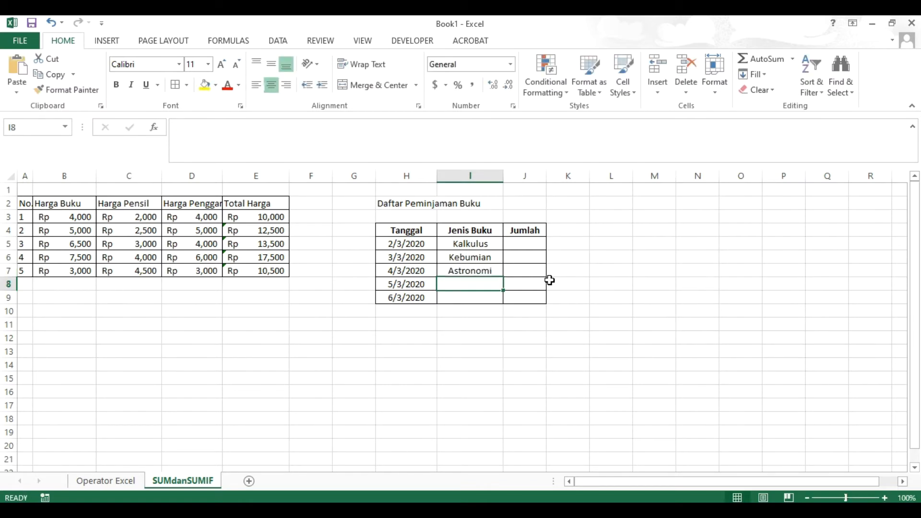
text(Agama)
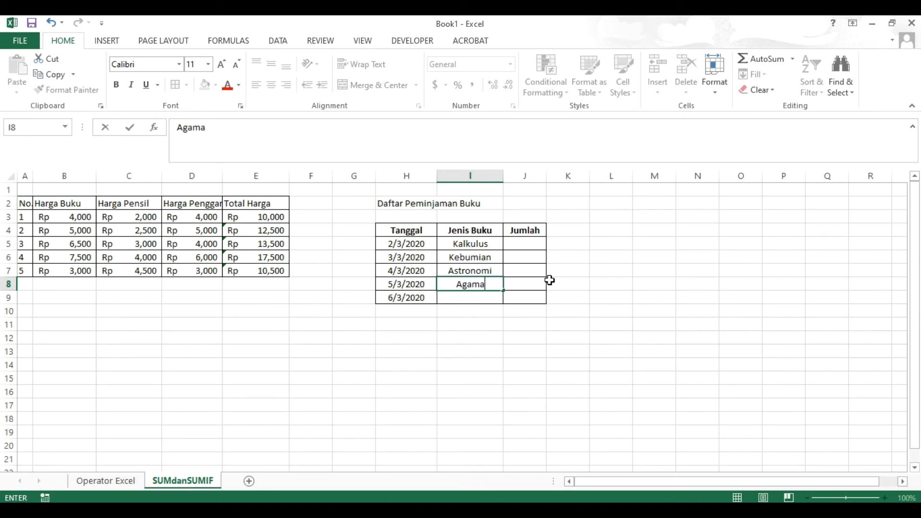
key(Return)
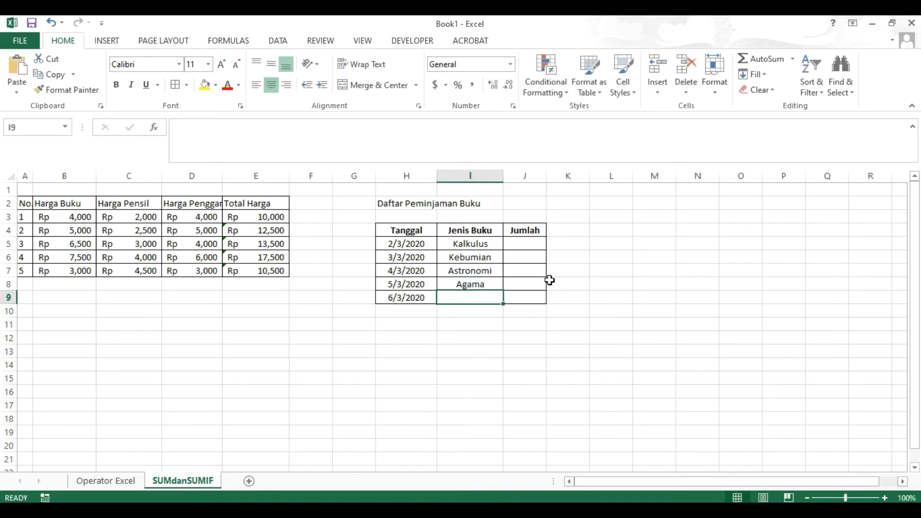
text(Sejarah)
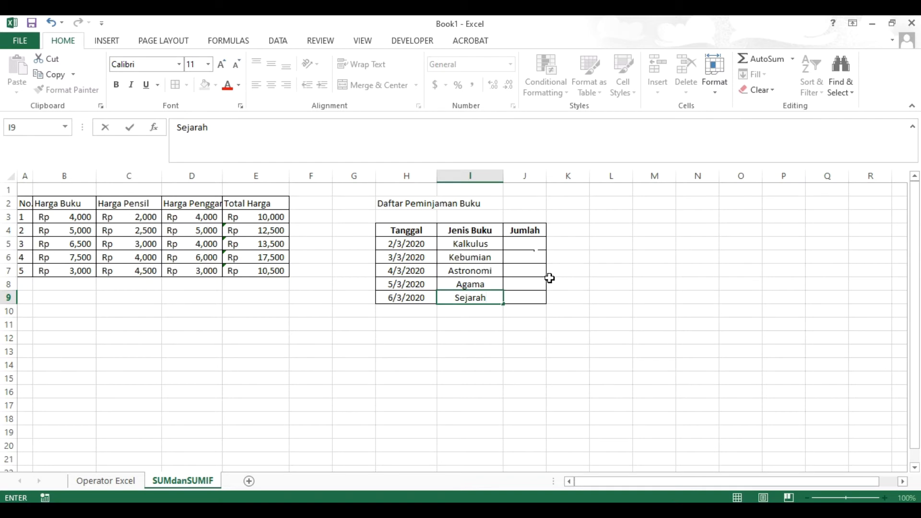
Enter the quantities 12, 10, 5, 20 and 15 in J5 to J9 under Jumlah.
click(521, 240)
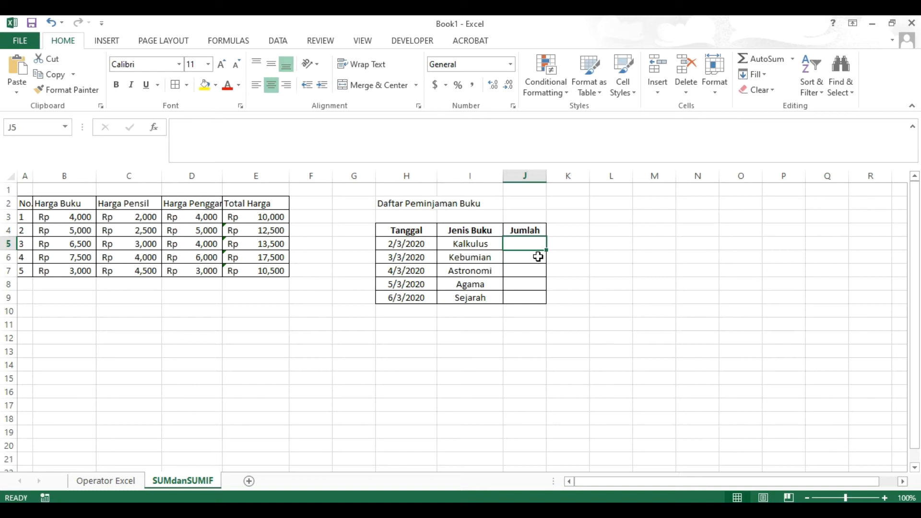
text(12)
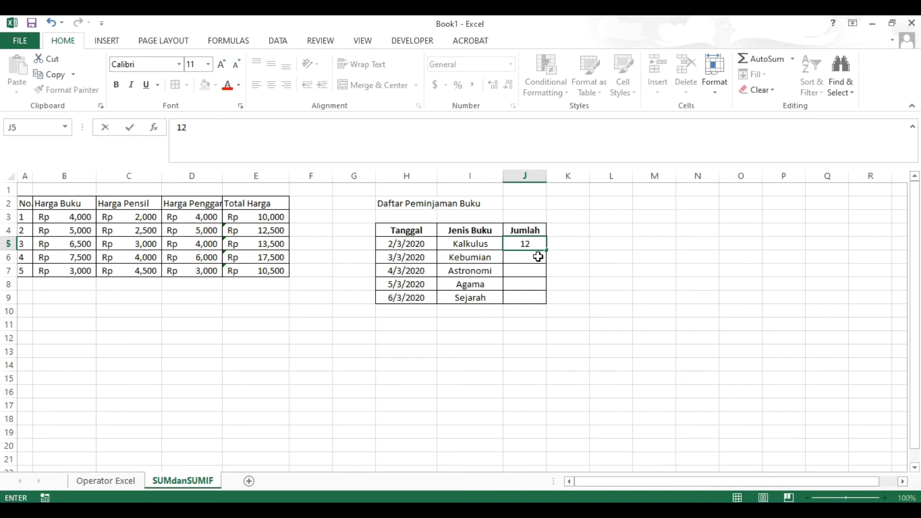
click(538, 257)
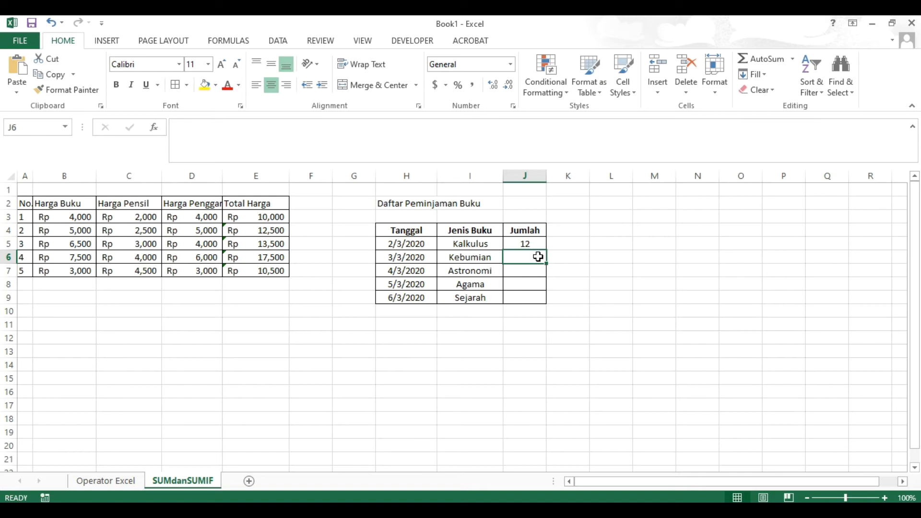
text(10)
key(Return)
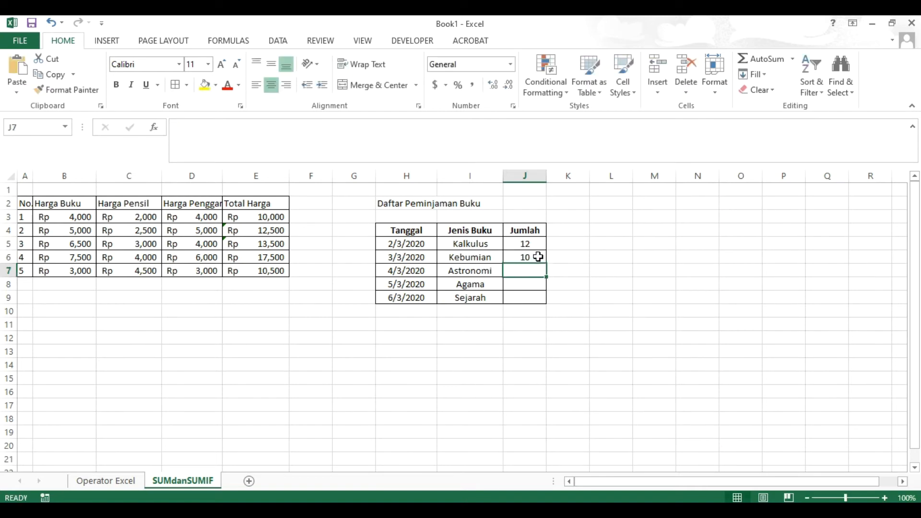
text(5)
key(Return)
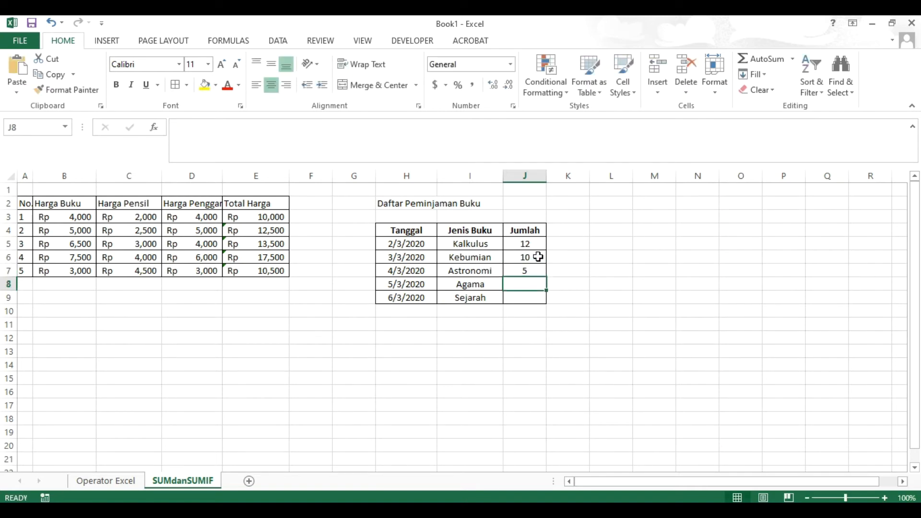
text(20)
key(Return)
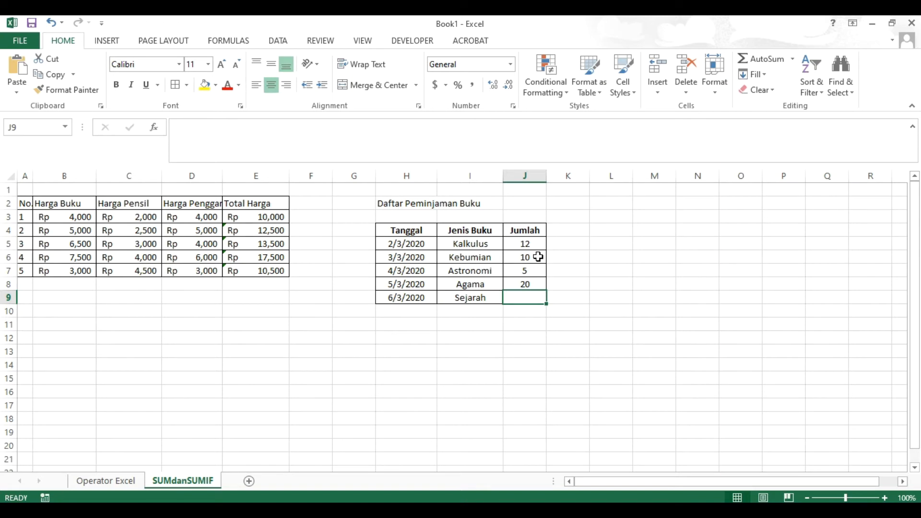
text(15)
key(Return)
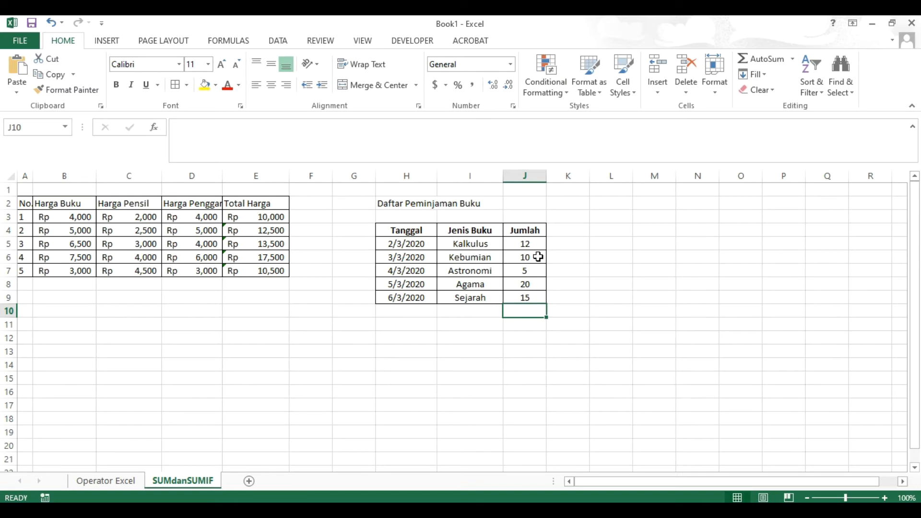
Copy the loan records in H5:J9 and paste them directly below the table, starting at H10.
click(401, 308)
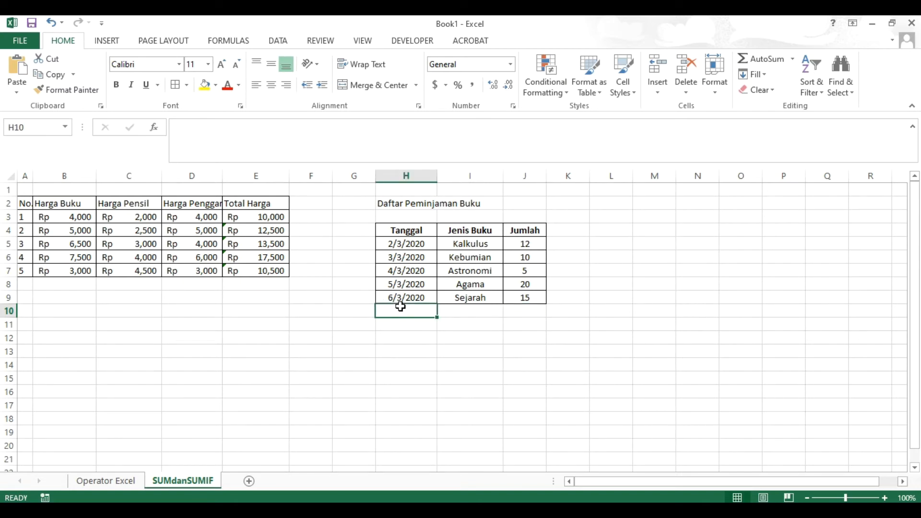
drag(401, 242, 529, 295)
key(ctrl+c)
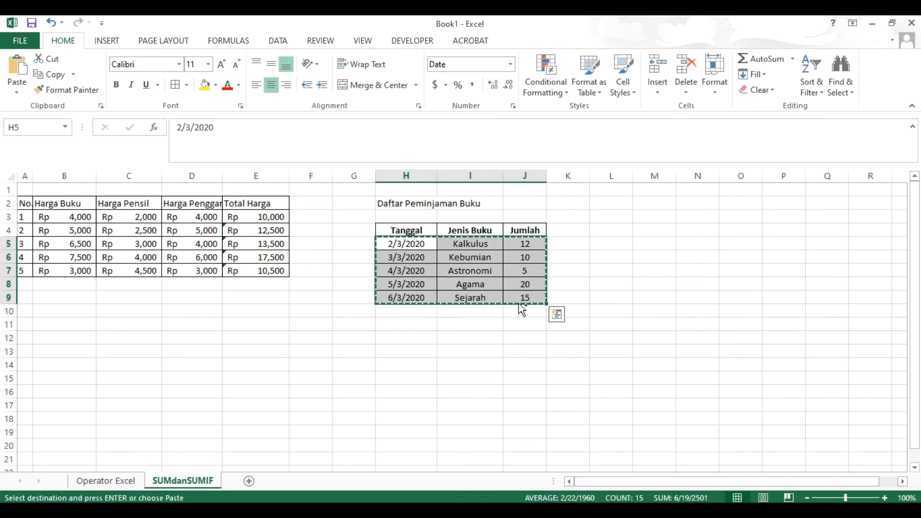
click(416, 313)
key(ctrl+v)
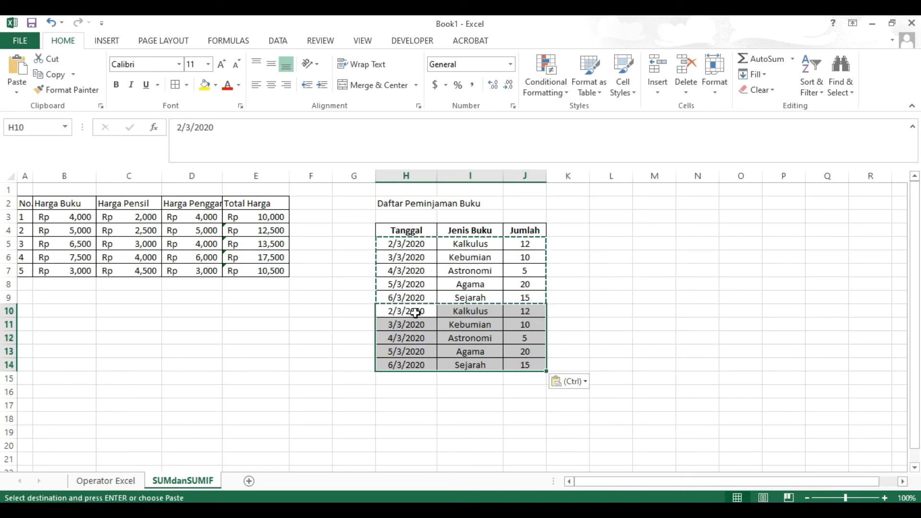
click(490, 312)
double_click(607, 320)
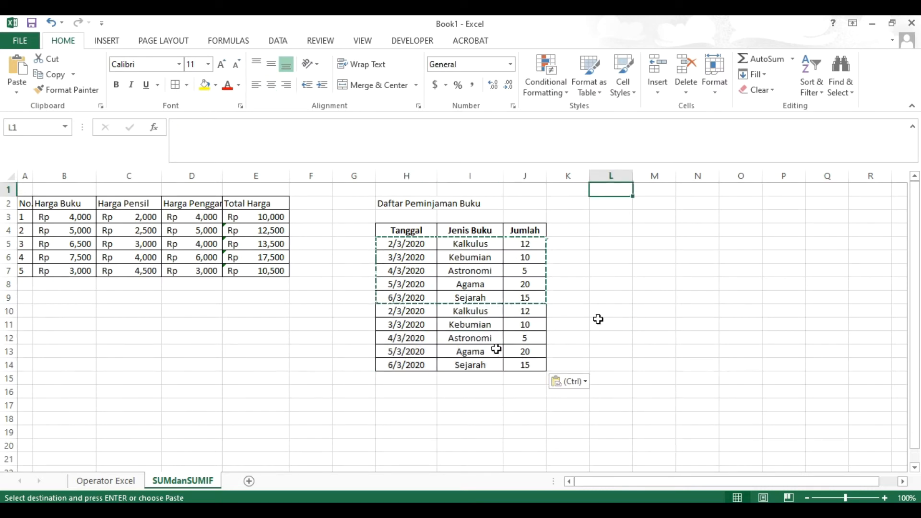
double_click(492, 351)
click(587, 316)
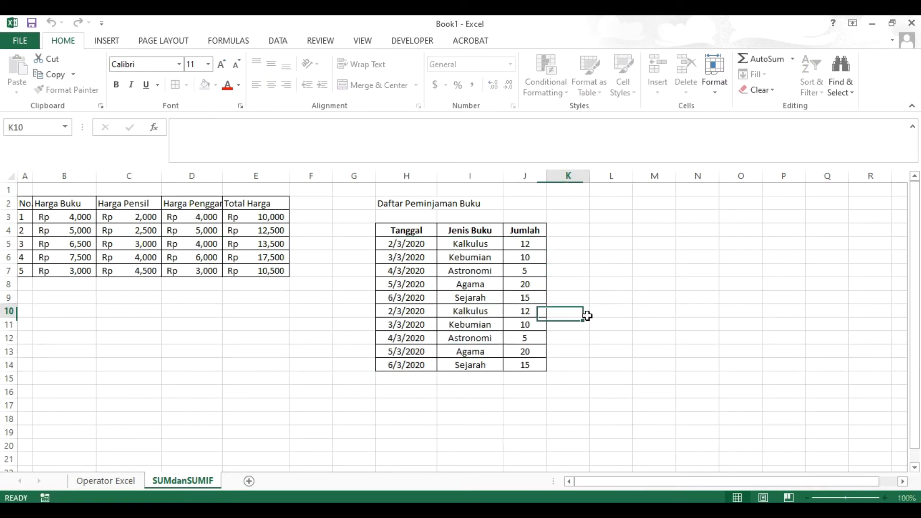
Change the date of the second Kalkulus loan record in H10 to 7/3/2020.
click(528, 312)
click(391, 310)
double_click(391, 310)
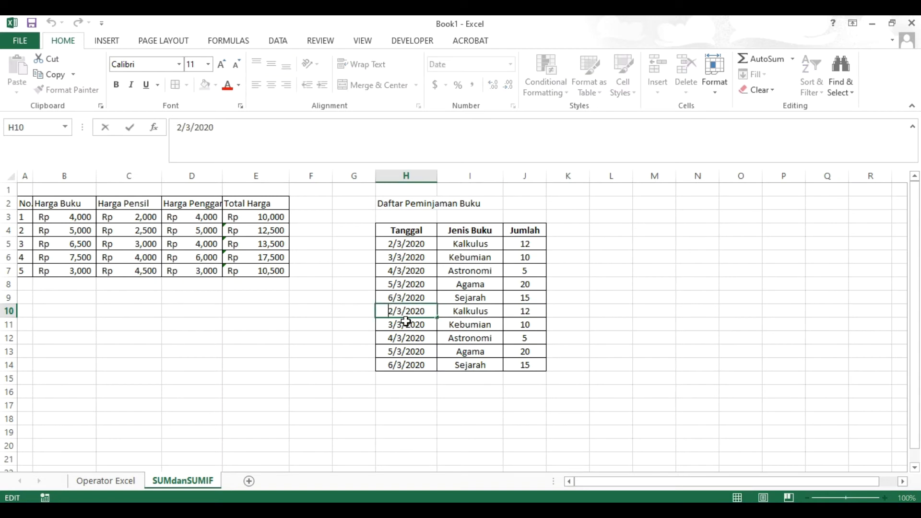
key(BackSpace)
text(7)
key(Return)
Change the date of the second Kebumian loan record in H11 to 8/3/2020.
key(F2)
key(Left)
key(Left)
key(Left)
key(Left)
key(Left)
key(Left)
key(Left)
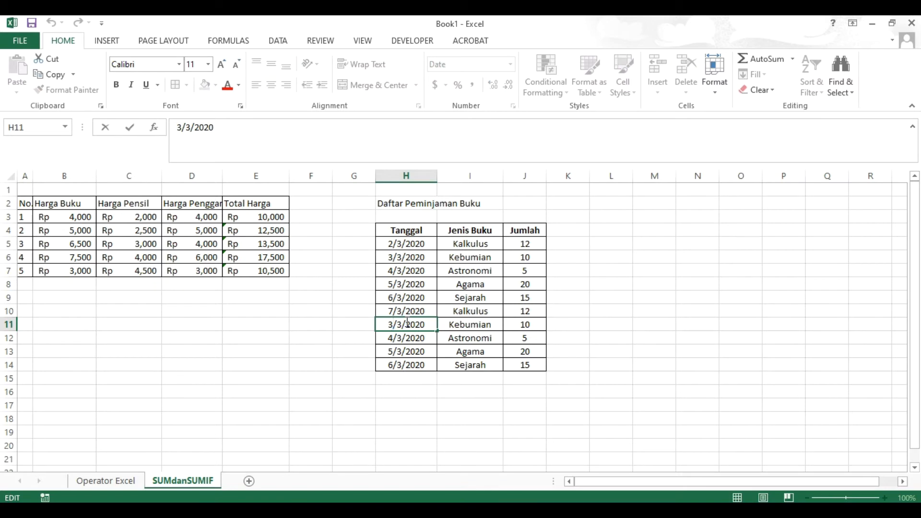
key(BackSpace)
text(8)
key(Return)
Change the date of the second Astronomi loan record in H12 to 9/3/2020.
key(Left)
key(Right)
key(F2)
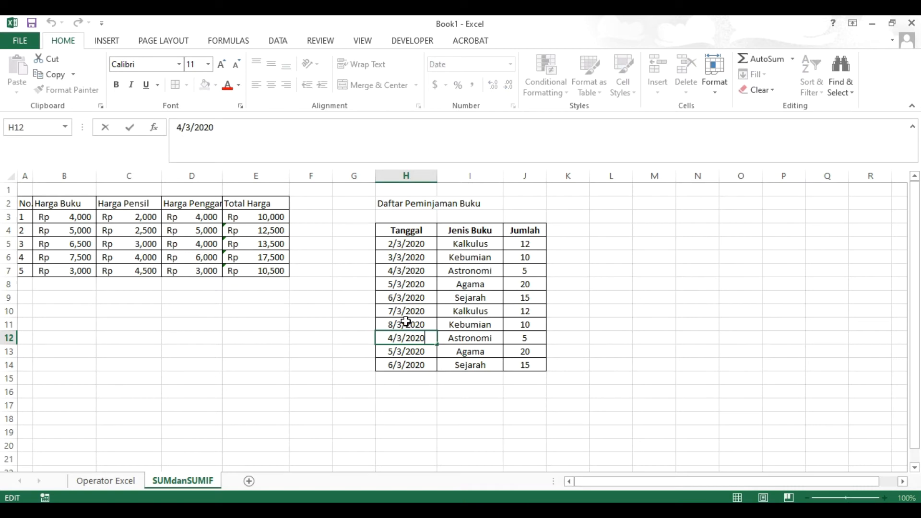
key(Left)
key(Left)
key(Left)
key(Left)
key(Left)
key(Left)
key(Left)
key(BackSpace)
text(9)
key(Return)
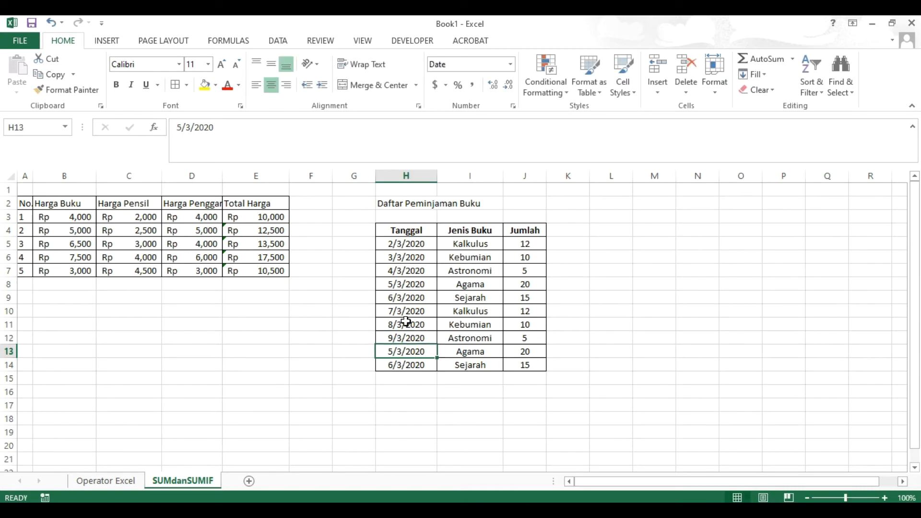
Change the date of the second Agama loan record in H13 to 10/3/2020.
key(F2)
key(Left)
key(Left)
key(Left)
key(Left)
key(Left)
key(Left)
key(Left)
key(Left)
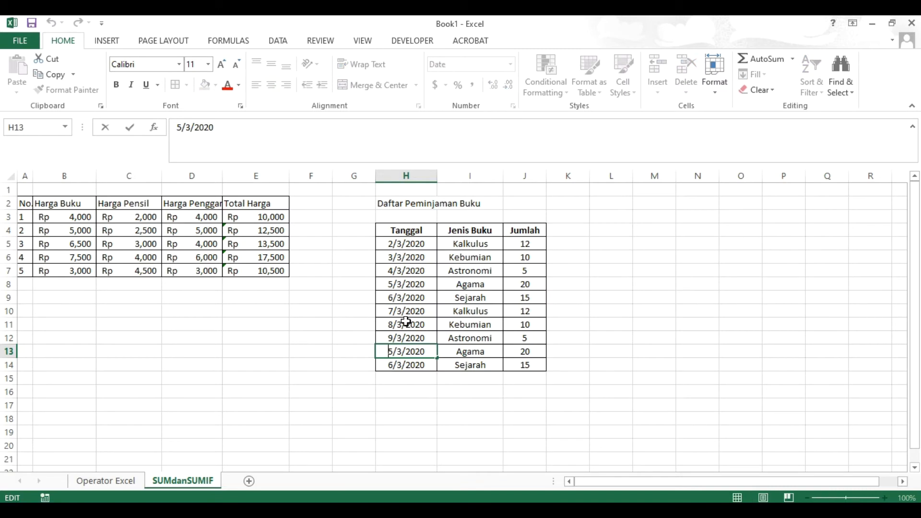
key(Delete)
text(1)
text(0)
key(Return)
Change the date of the second Sejarah loan record in H14 to 11/3/2020.
key(F2)
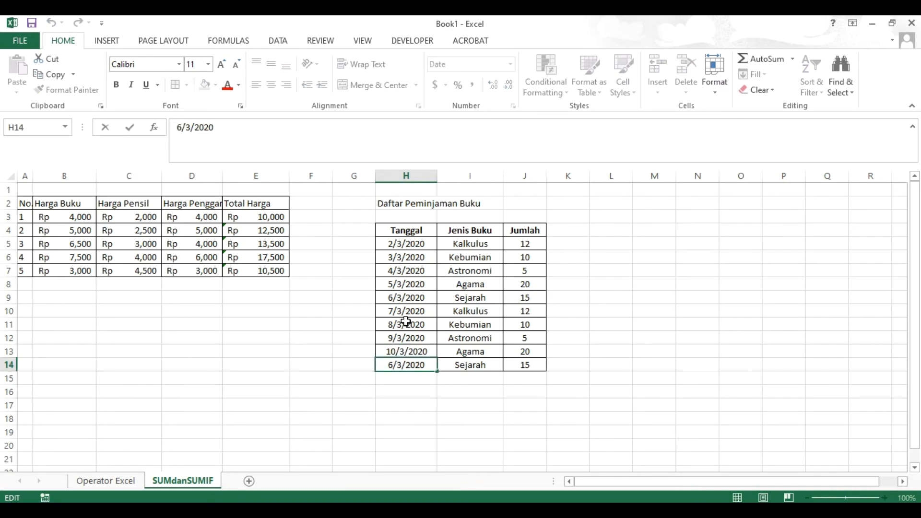
key(Left)
key(Left)
key(Left)
key(Left)
key(Left)
key(Left)
key(Left)
key(BackSpace)
text(11)
key(Return)
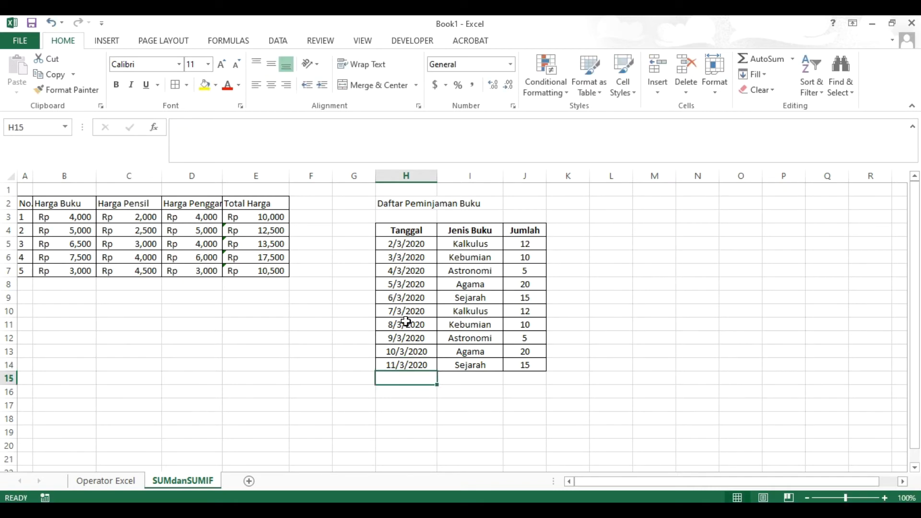
Replace the copied quantities in J10 to J14 under Jumlah with 10, 12, 7, 10 and 11.
click(528, 313)
text(10)
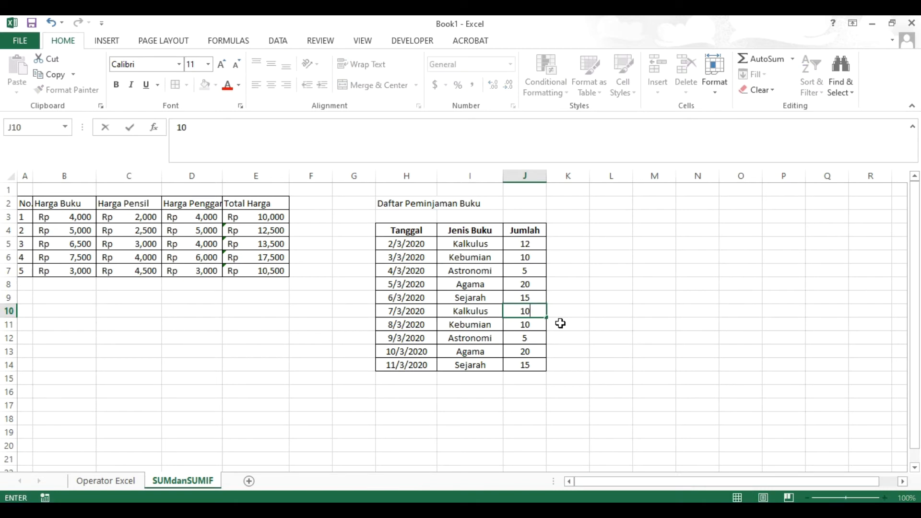
key(Return)
text(12)
key(Return)
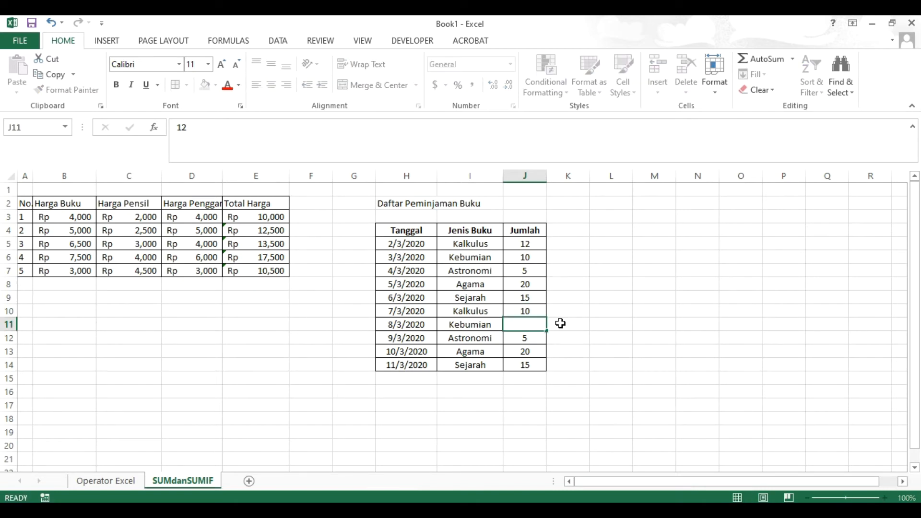
text(7)
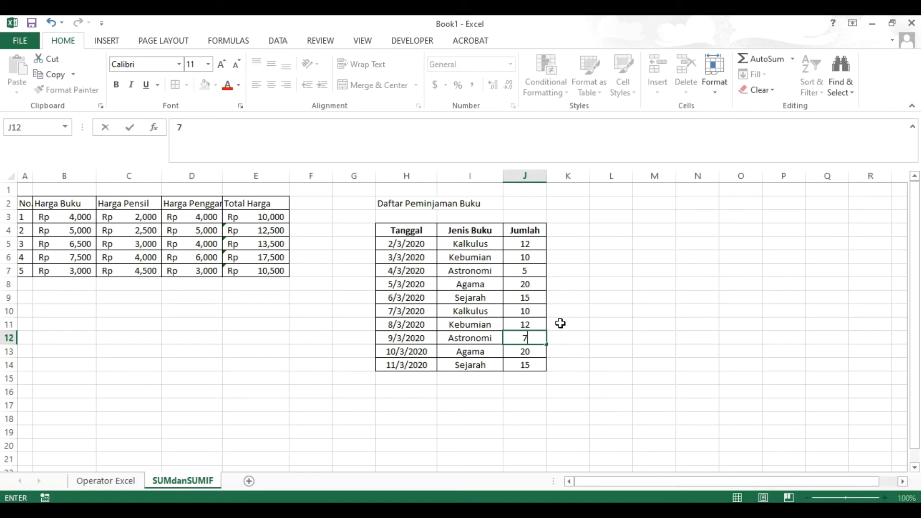
key(Return)
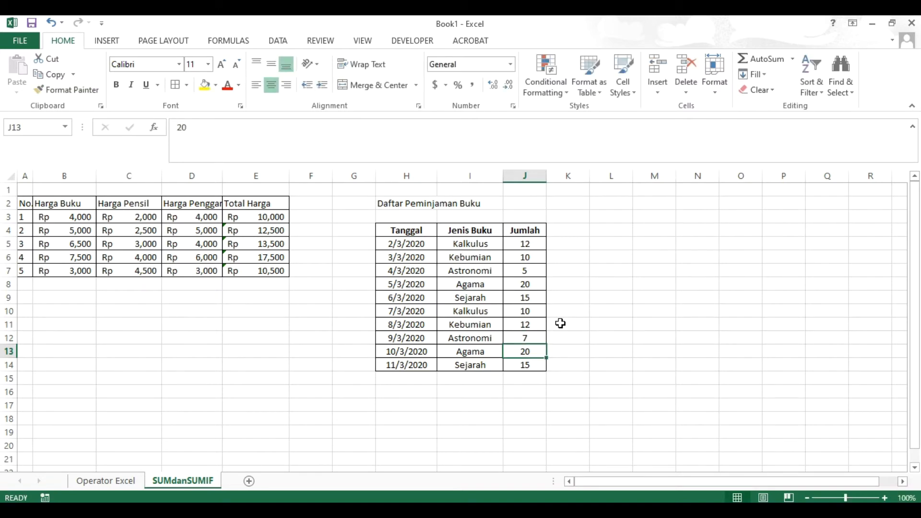
text(10)
key(Return)
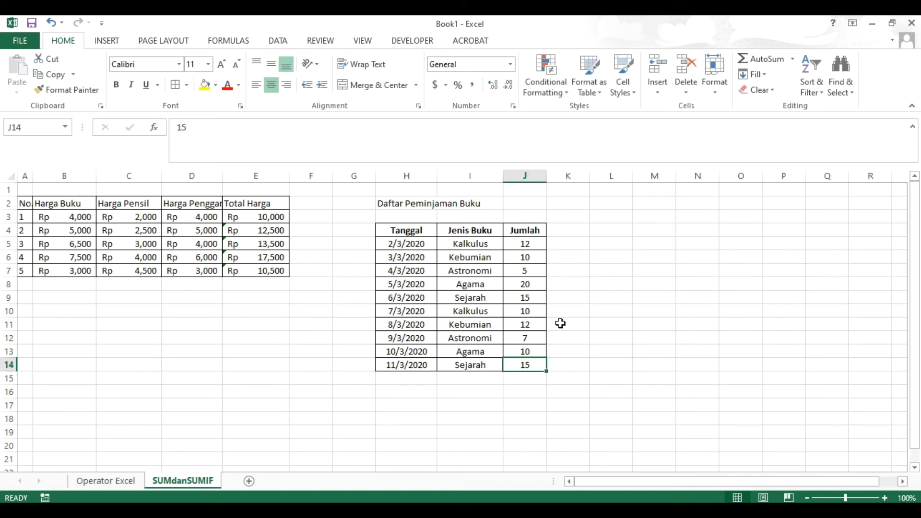
text(11)
key(Return)
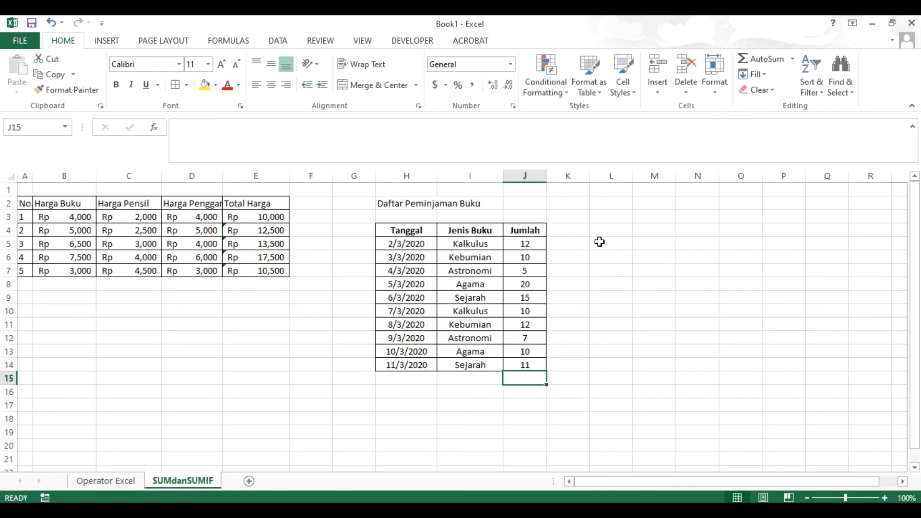
Enter the summary table headers Buku in M4 and Total in N4.
click(637, 232)
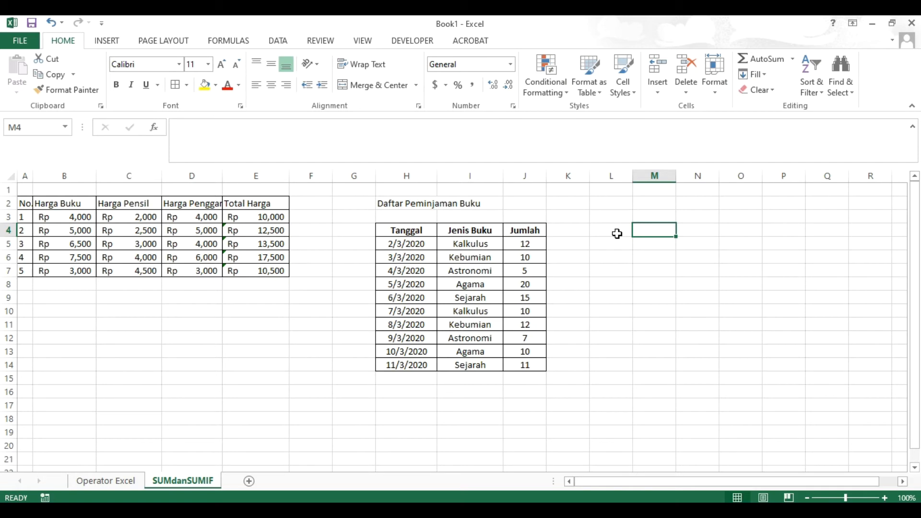
click(623, 232)
click(653, 233)
click(646, 250)
click(647, 232)
text(Buku)
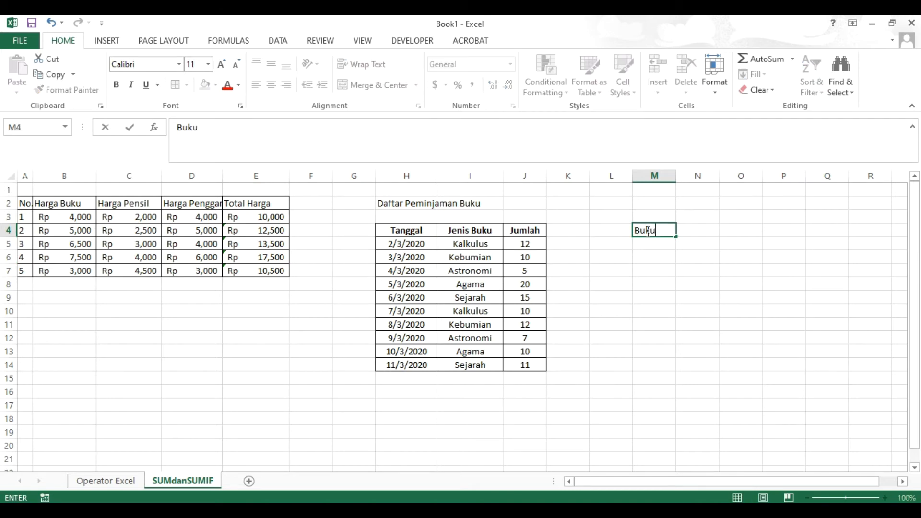
key(Return)
key(Up)
key(Right)
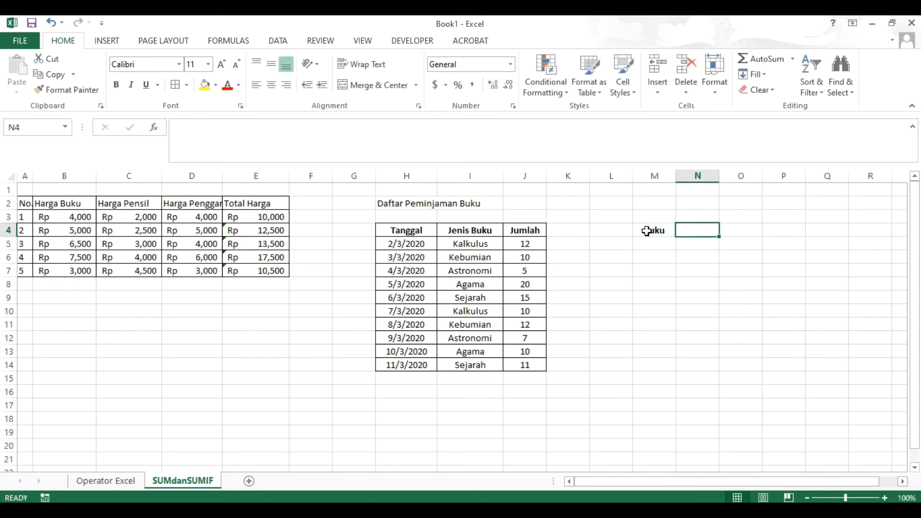
text(Total)
key(Return)
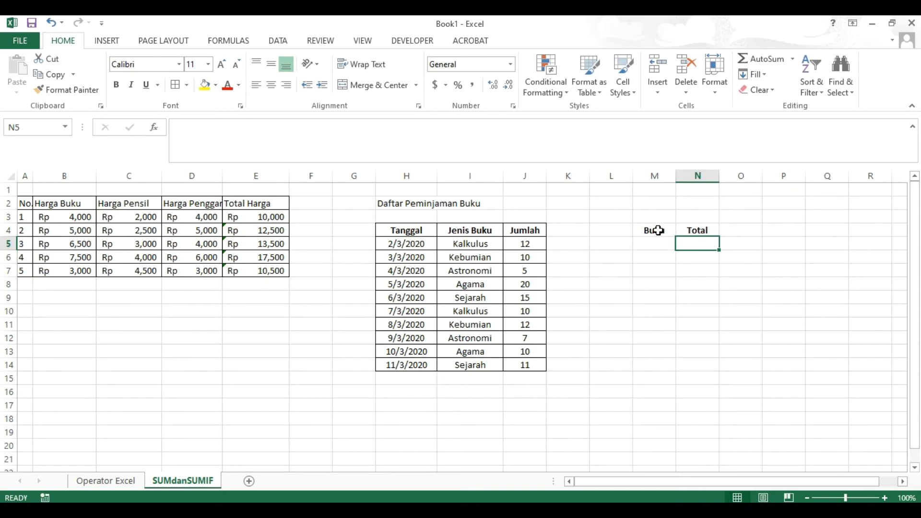
List the book types Kalkulus, Kebumian and Astronomi in M5 to M7 under Buku.
click(661, 230)
click(648, 245)
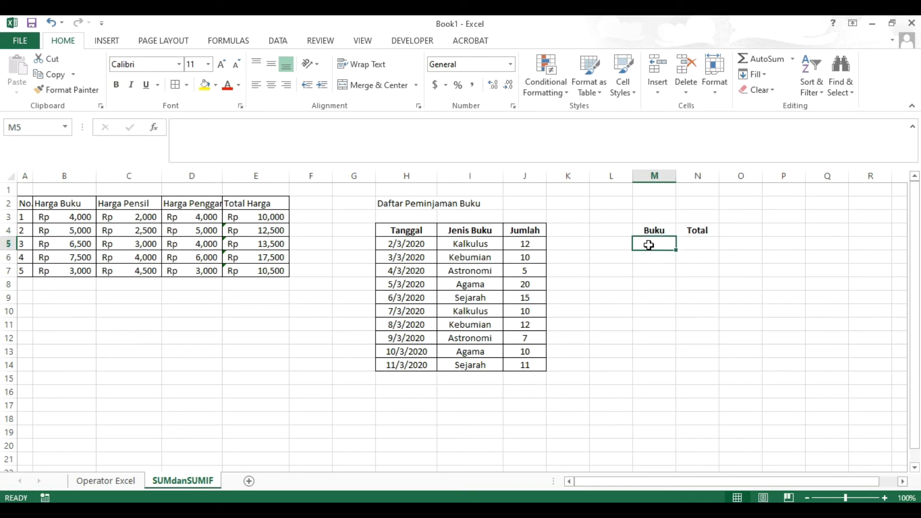
text(Kalkulus)
click(651, 259)
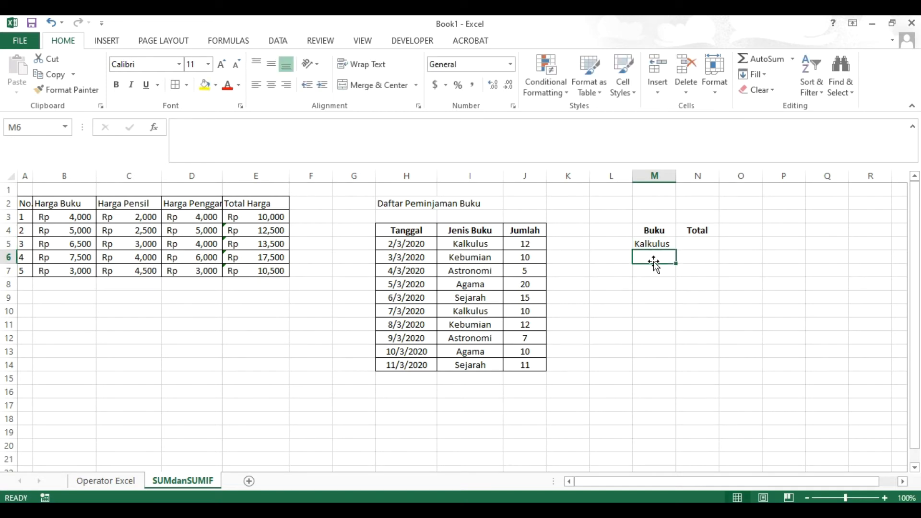
text(Kebumina)
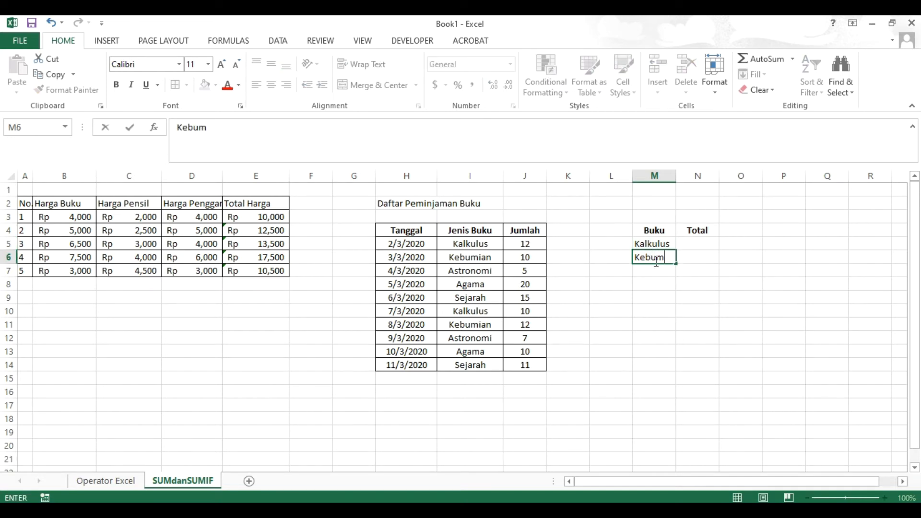
key(BackSpace)
key(BackSpace)
text(an)
click(657, 266)
text(Astroni)
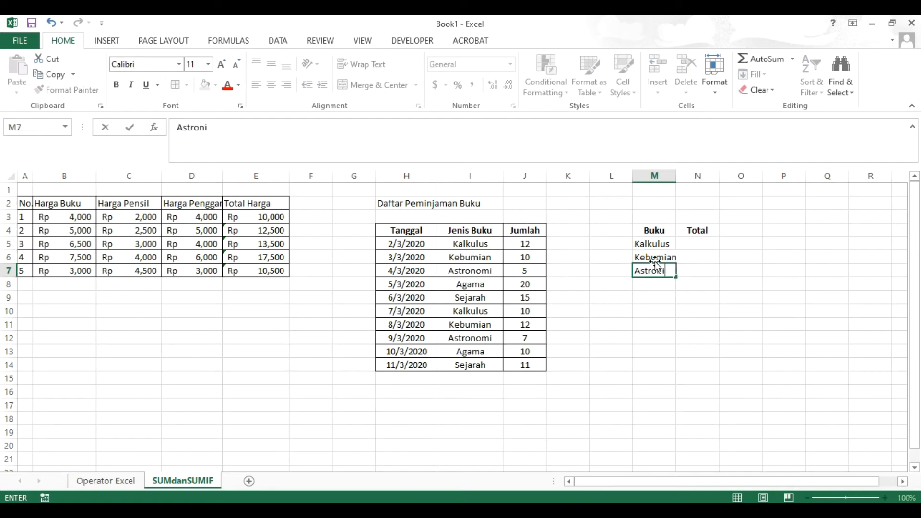
key(BackSpace)
text(omi)
key(Return)
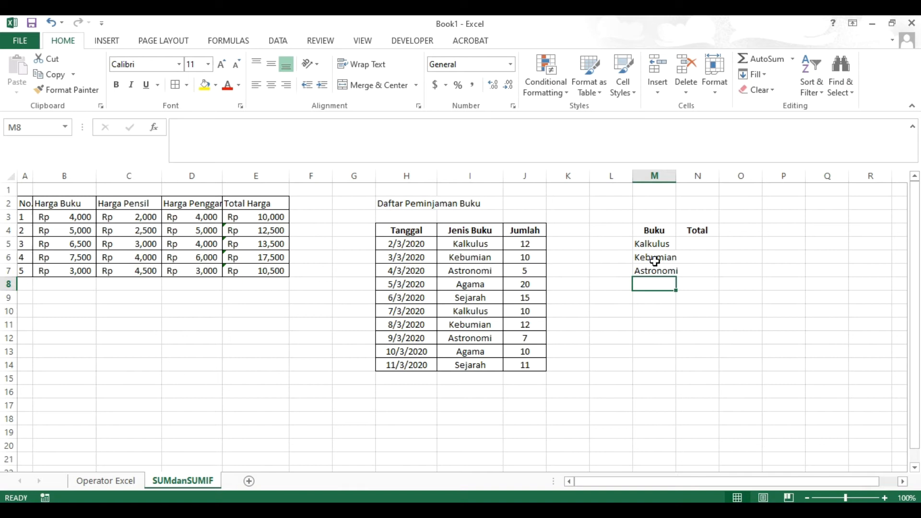
Add the book types Agama in M8 and Sejarah in M9.
text(go)
key(BackSpace)
key(BackSpace)
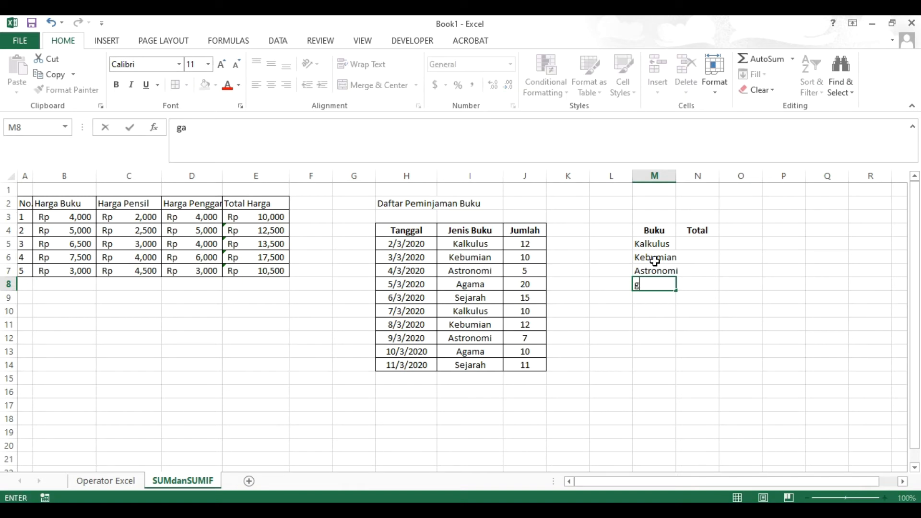
text(Agama)
key(Return)
text(Sejarah)
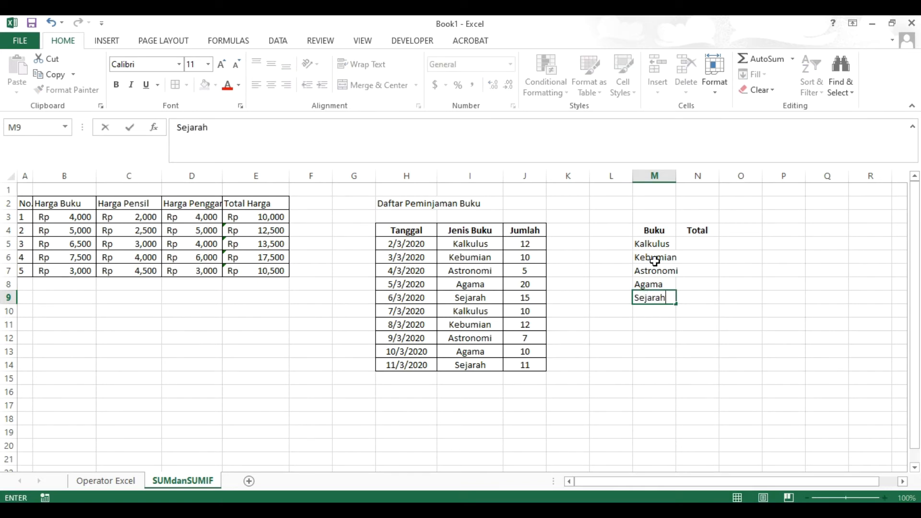
key(Return)
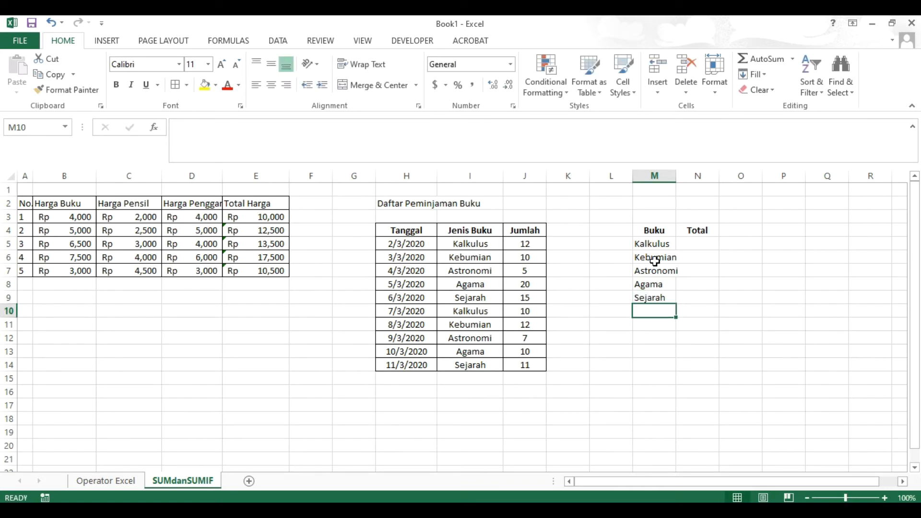
Widen column M to fit the book types and apply borders to all cells of M4:N9.
drag(676, 177, 685, 177)
drag(658, 236, 706, 298)
click(176, 86)
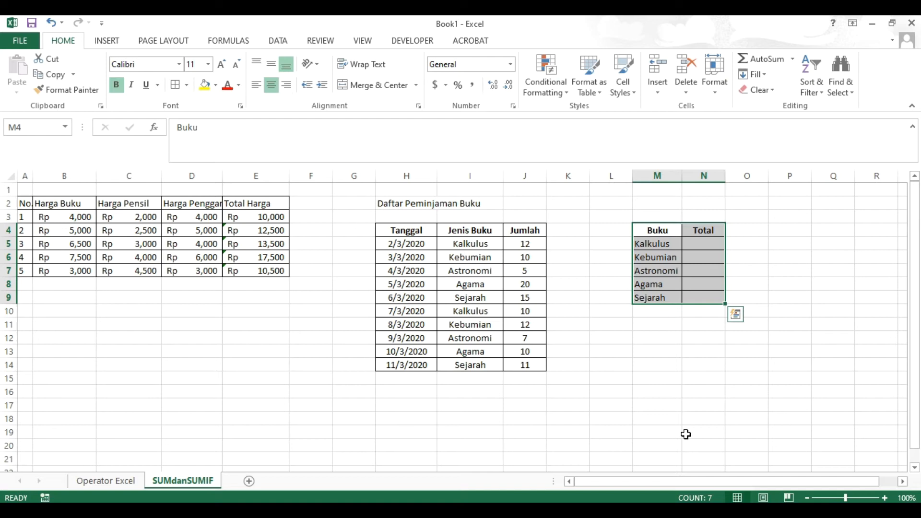
click(705, 434)
Enter =SUMIF(I5:I14,M5,J5:J14) in N5 to total the borrowed Kalkulus books.
click(701, 263)
click(714, 243)
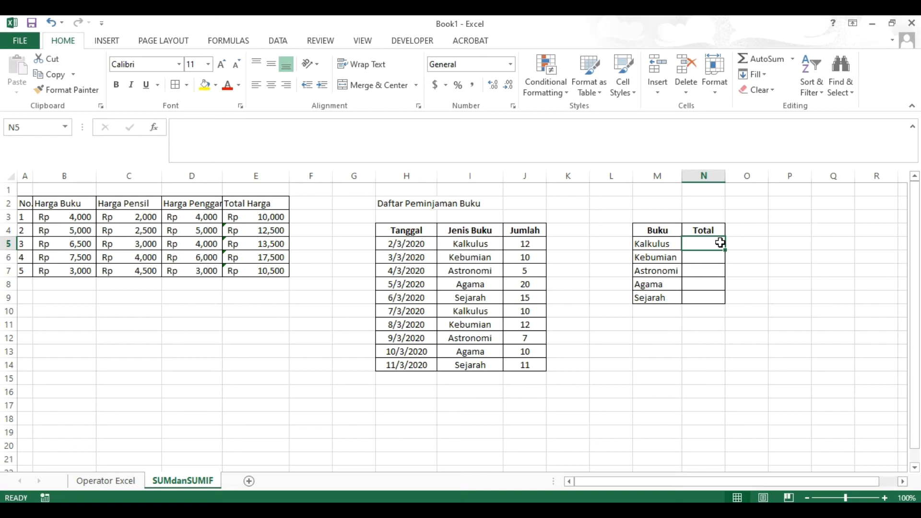
text(=)
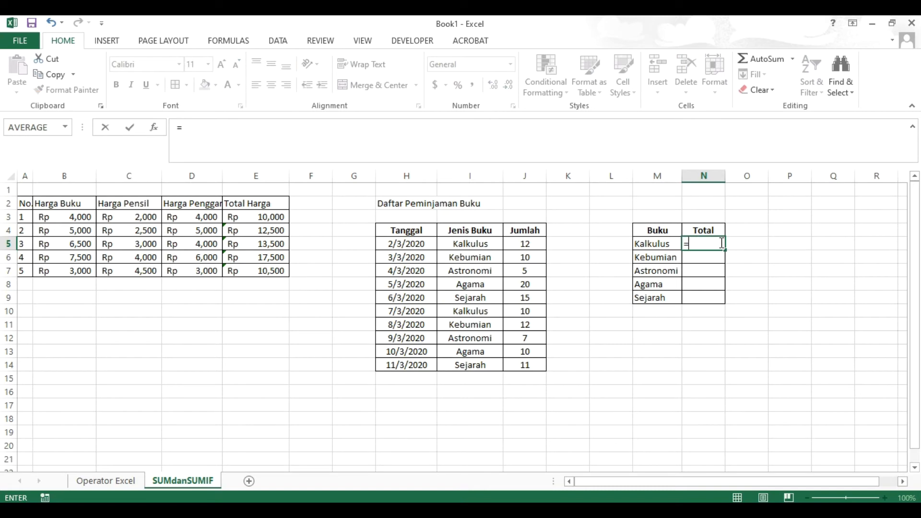
text(sumif)
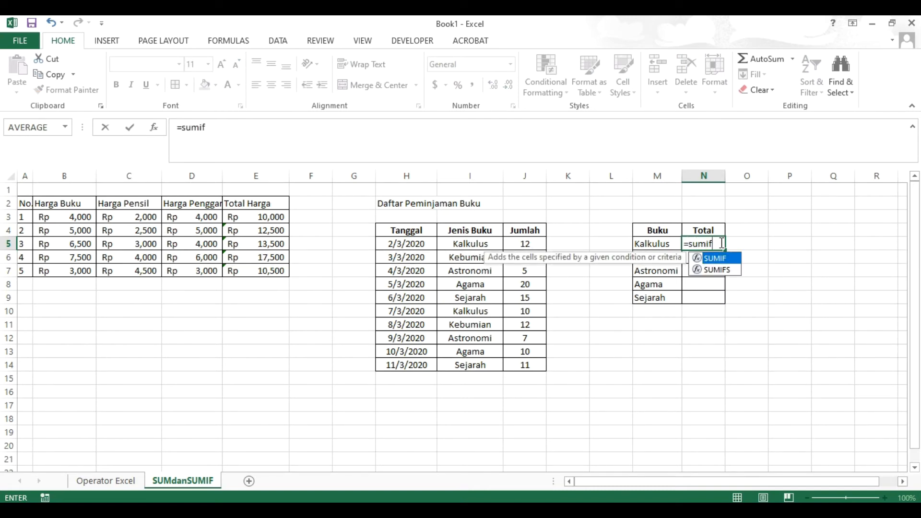
text(()
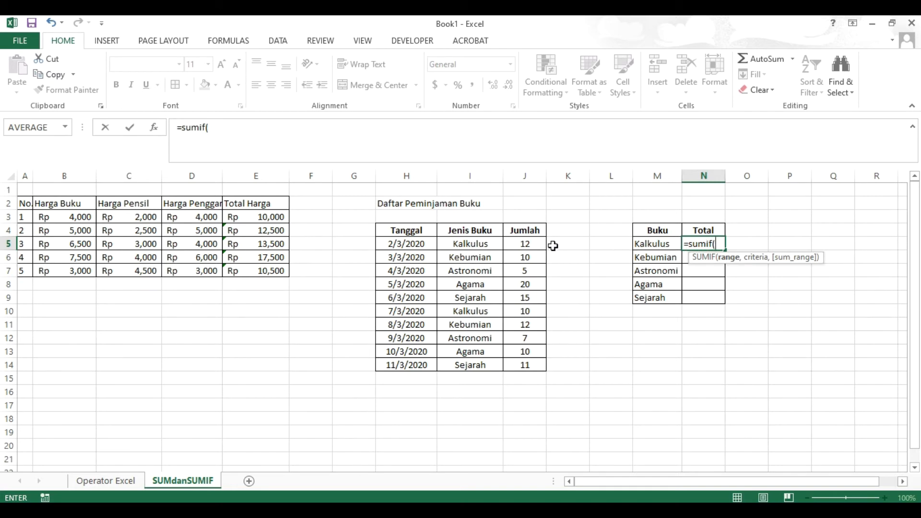
click(474, 244)
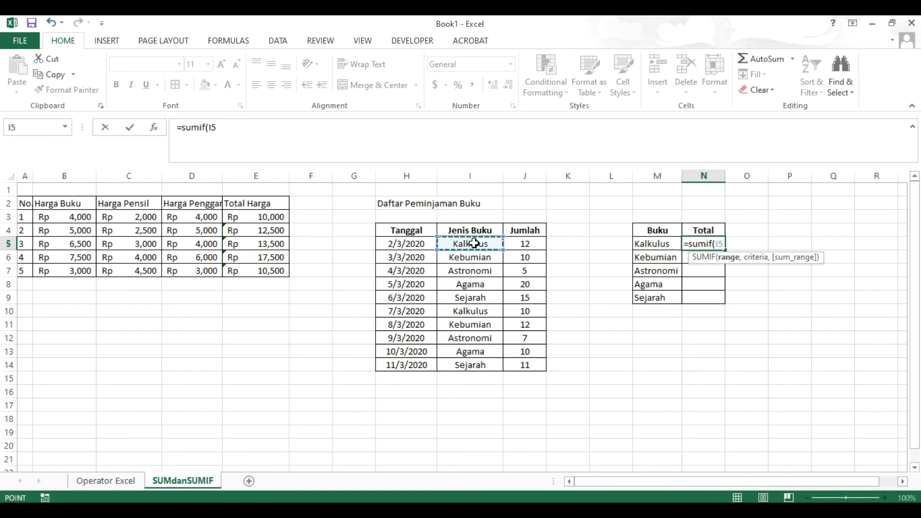
drag(473, 249, 475, 366)
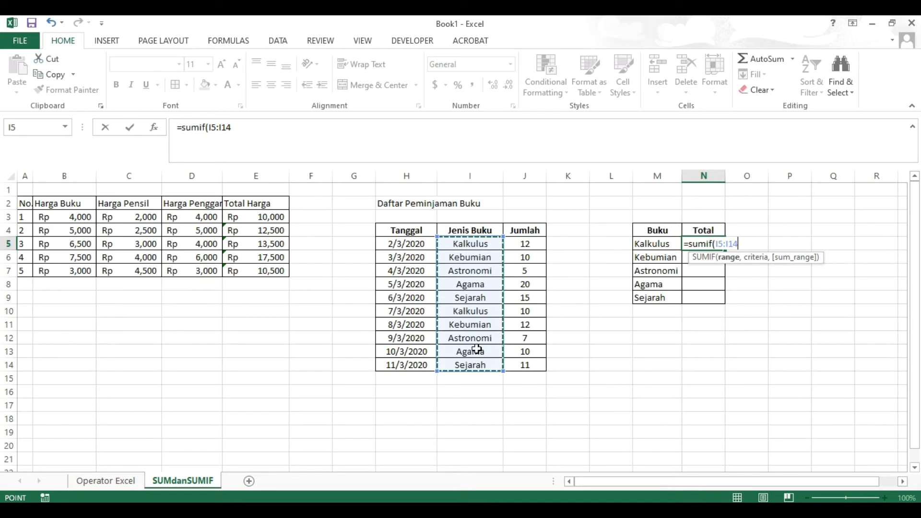
text(,)
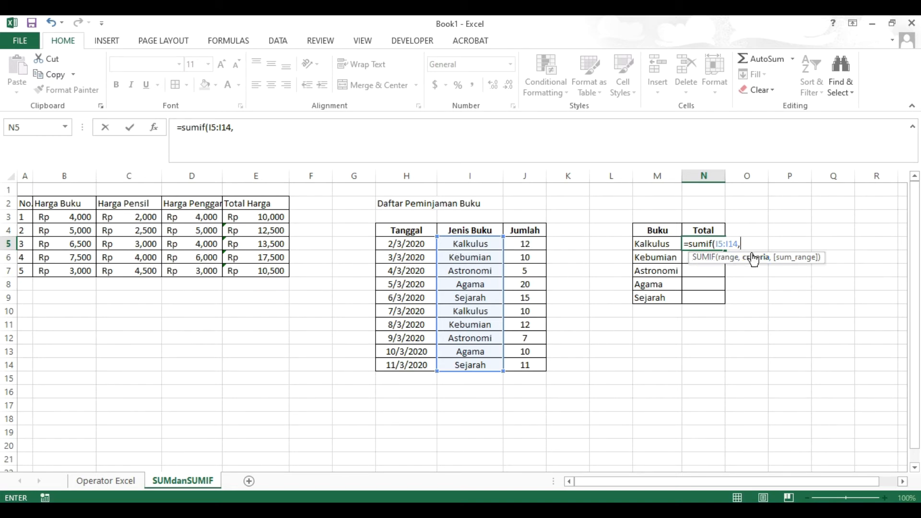
click(665, 245)
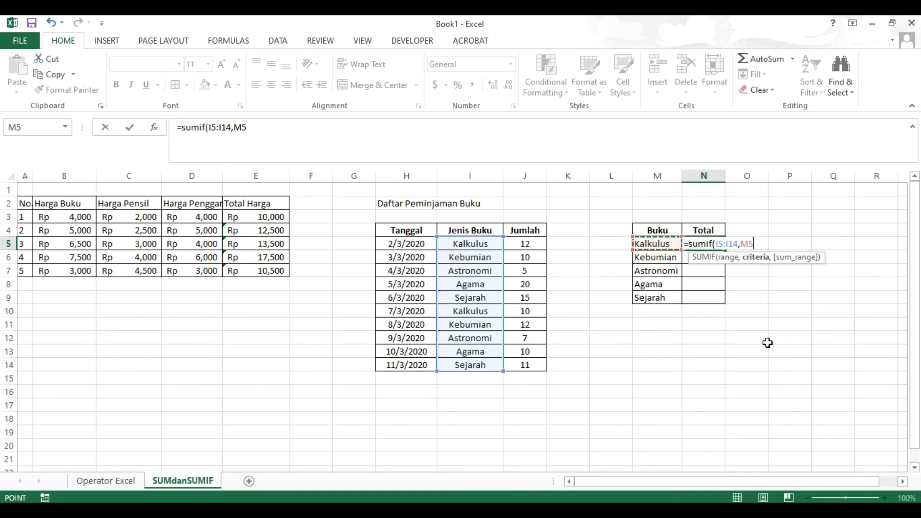
text(,)
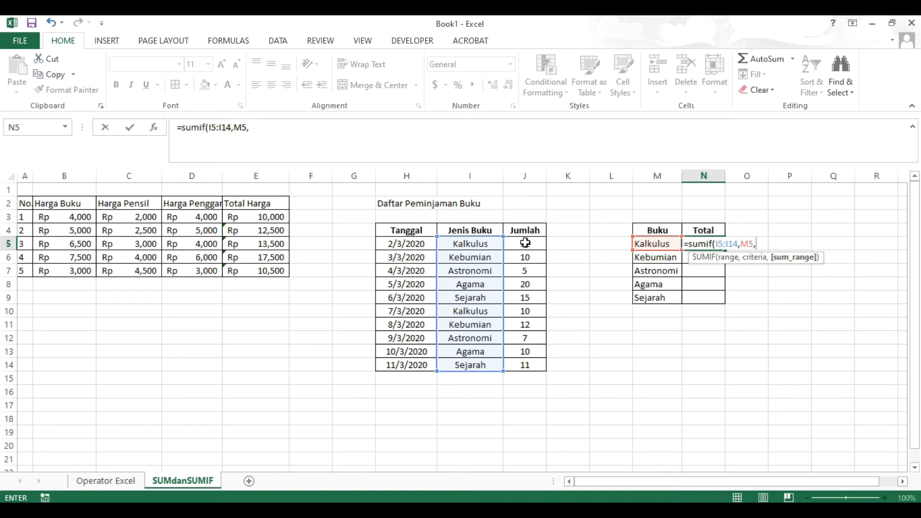
drag(526, 243, 535, 373)
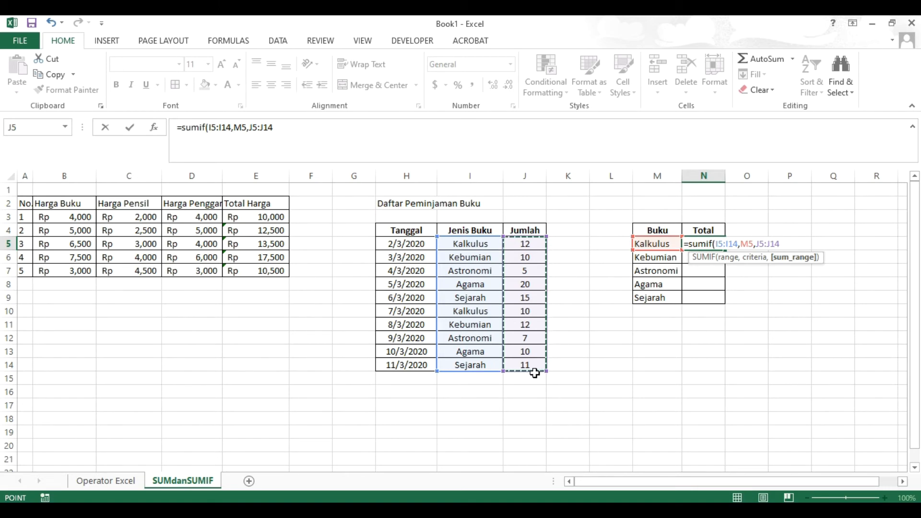
text())
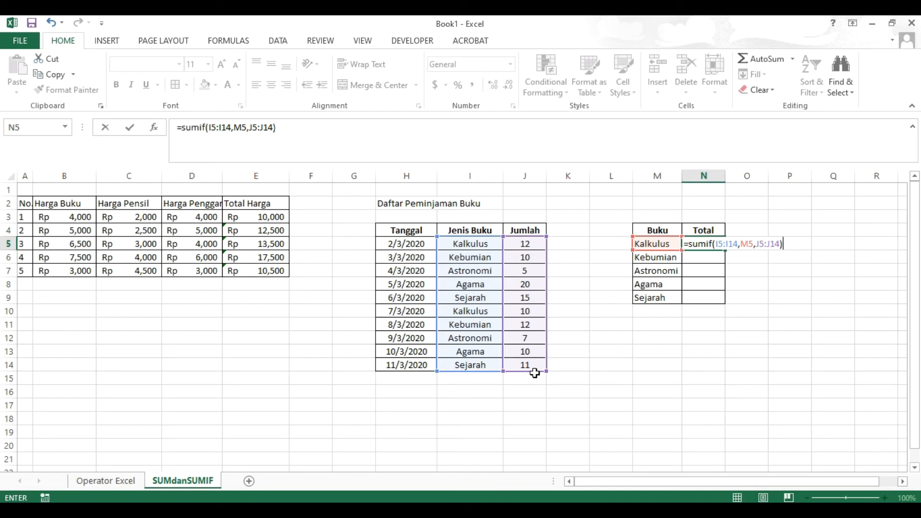
key(Return)
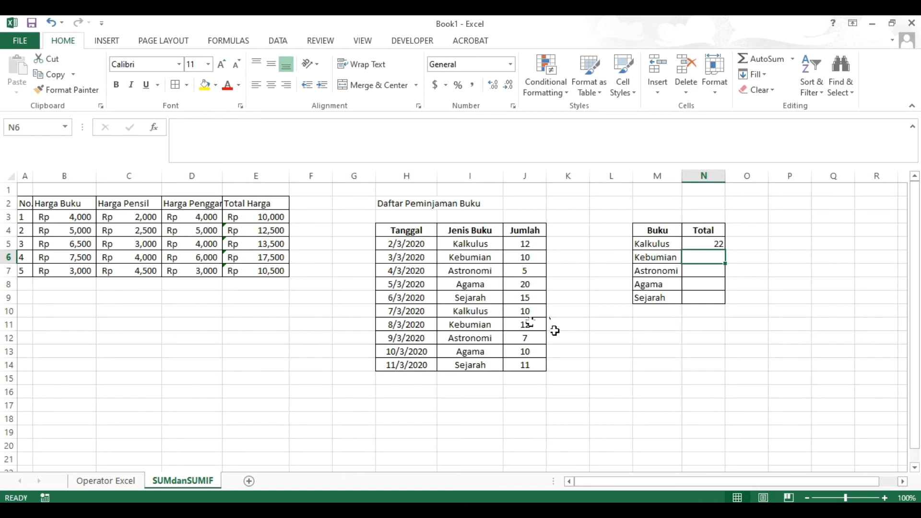
Center the Kalkulus total in N5 and fill its formula down through N9.
click(701, 242)
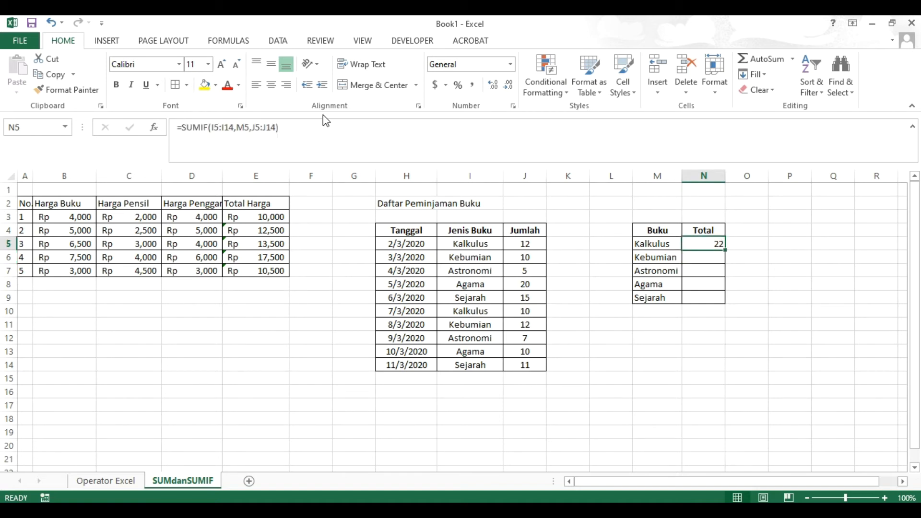
click(271, 89)
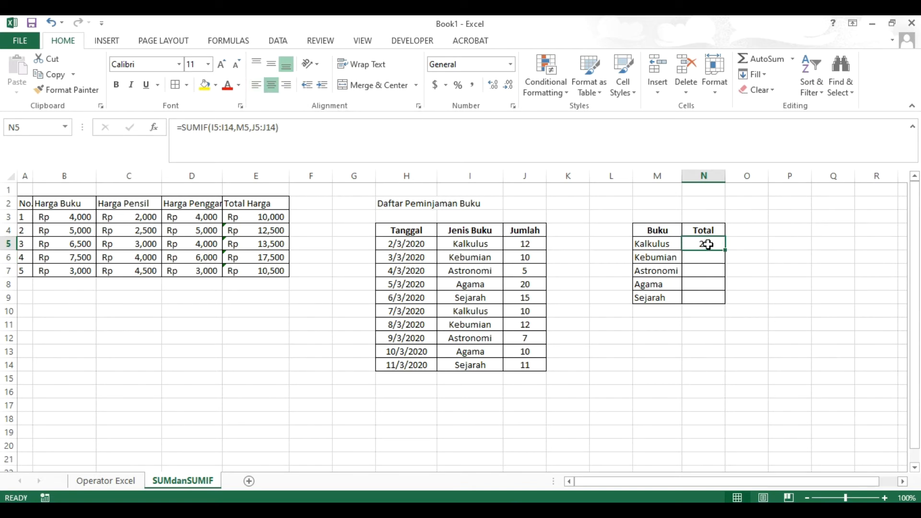
drag(726, 250, 720, 304)
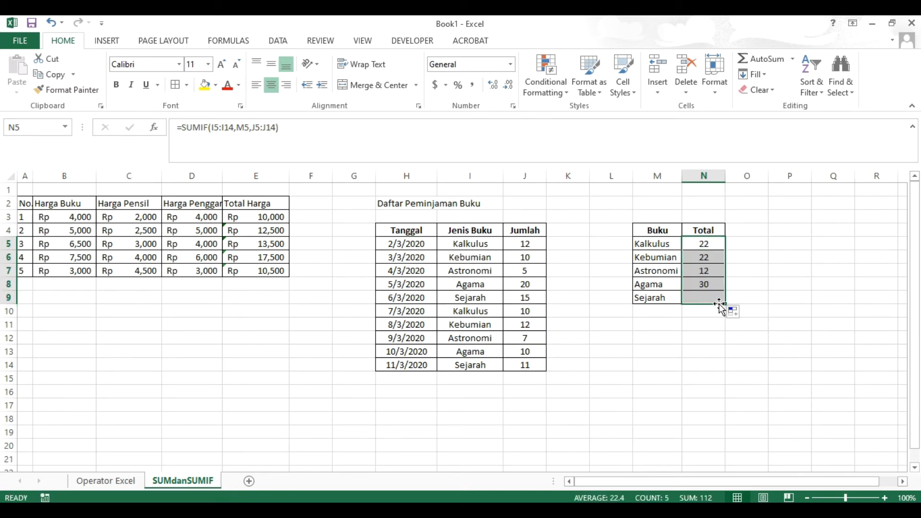
Check the formula copied into N6, and fill the SUMIF from N5 down through N9 again.
click(705, 258)
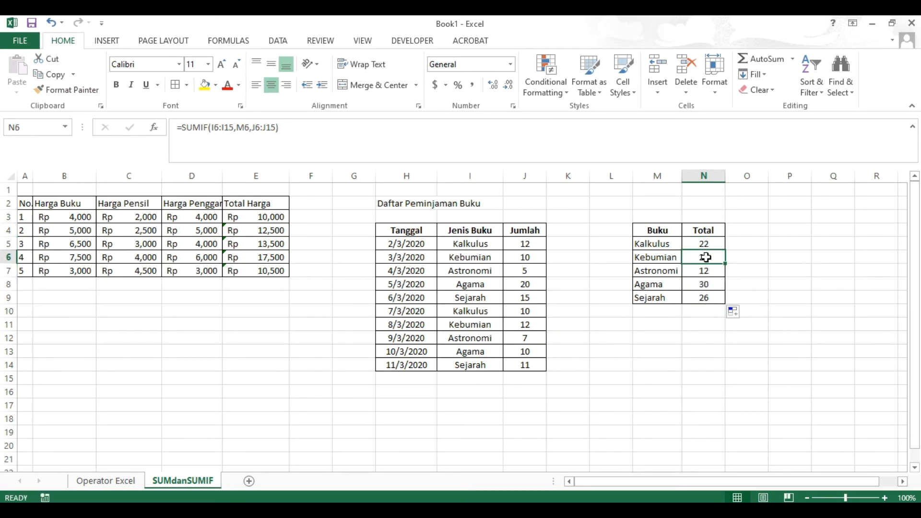
double_click(706, 257)
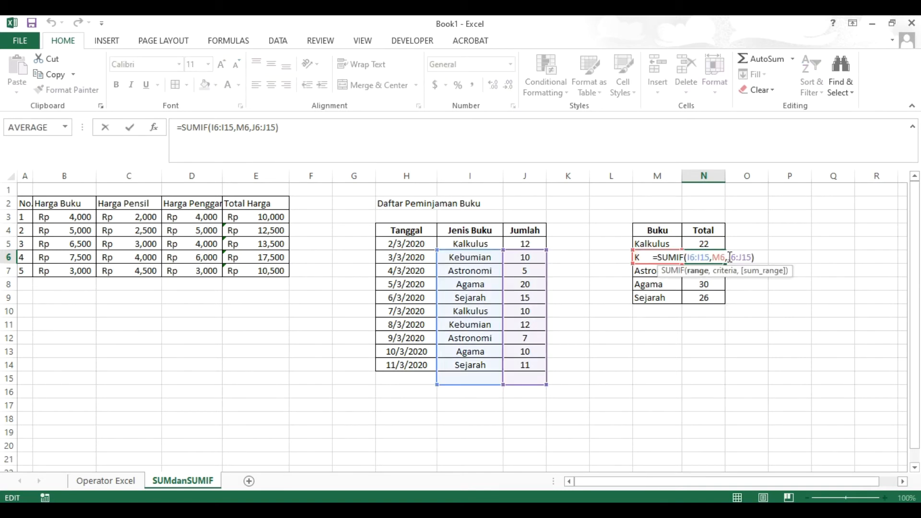
key(Return)
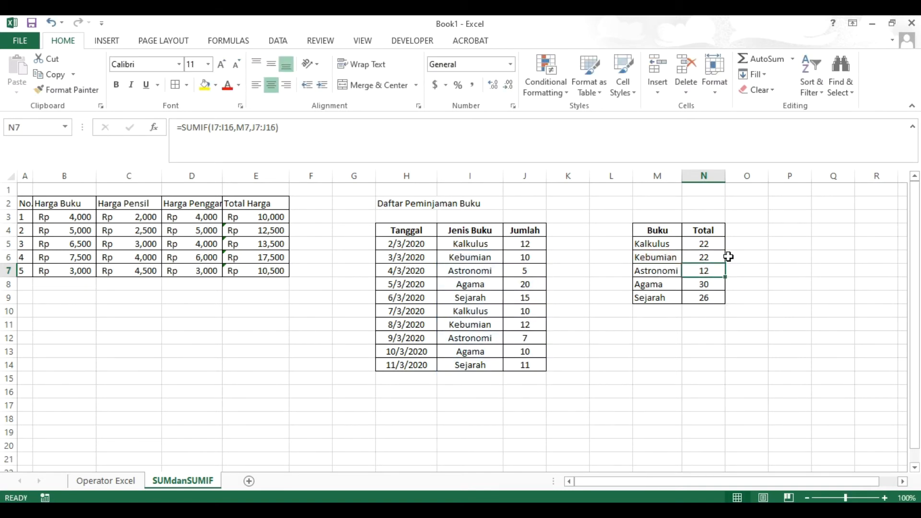
click(716, 337)
click(714, 258)
click(712, 247)
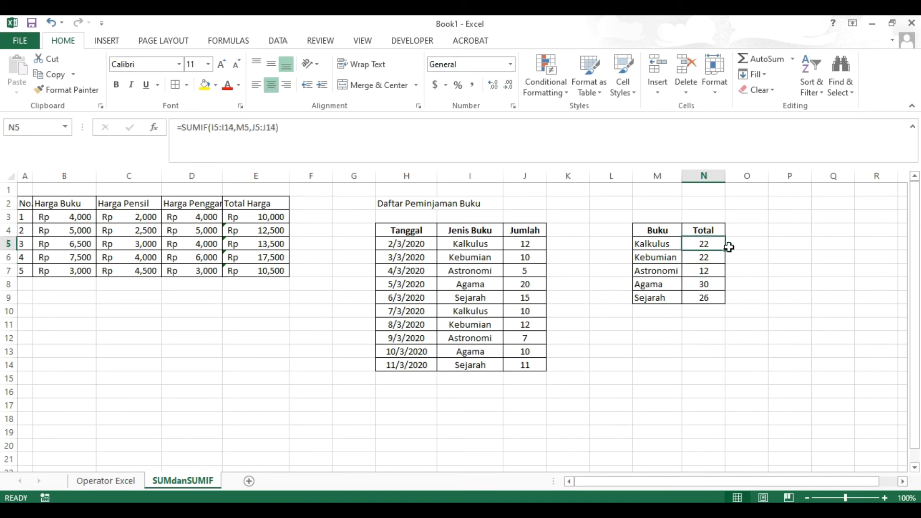
drag(725, 250, 725, 301)
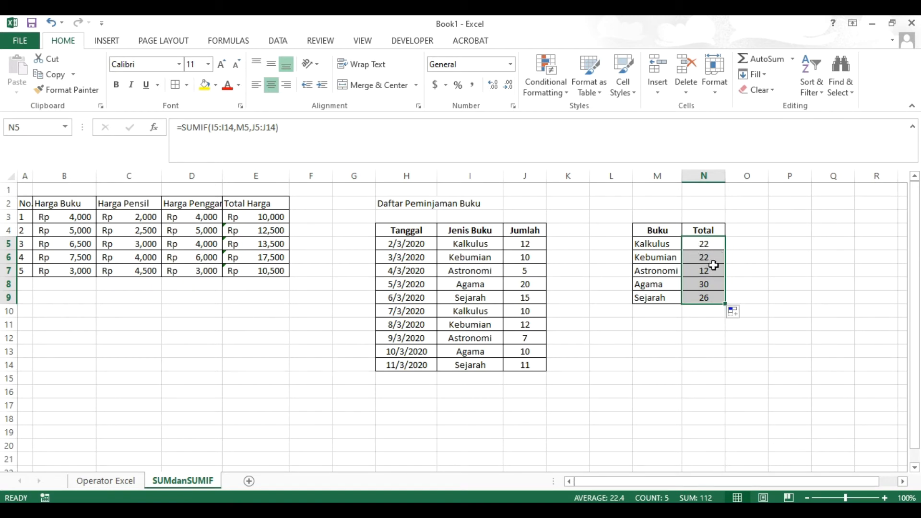
Compare the range references of the SUMIF in N5 with those in the copied formula in N6.
click(710, 259)
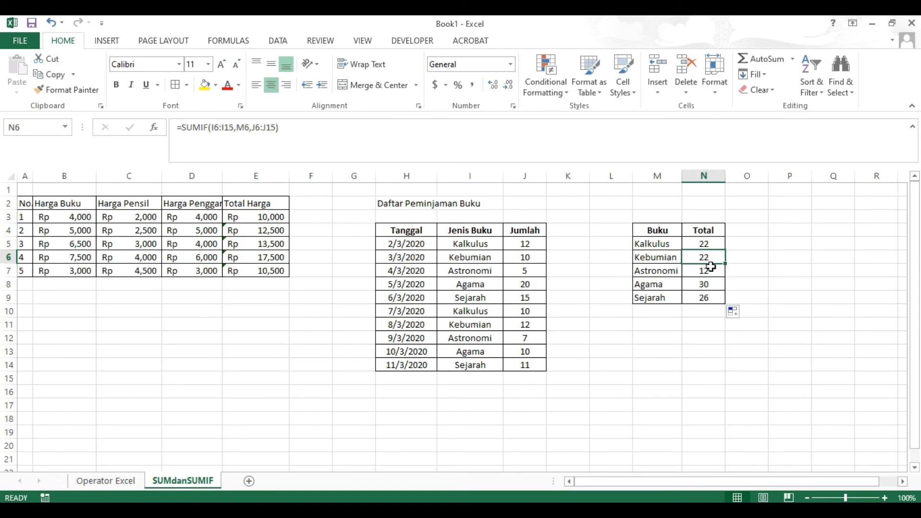
click(697, 245)
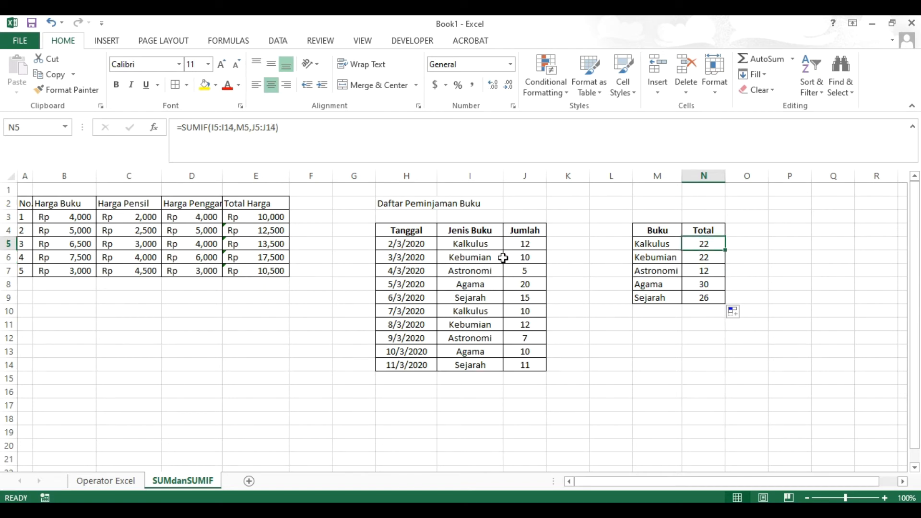
click(702, 258)
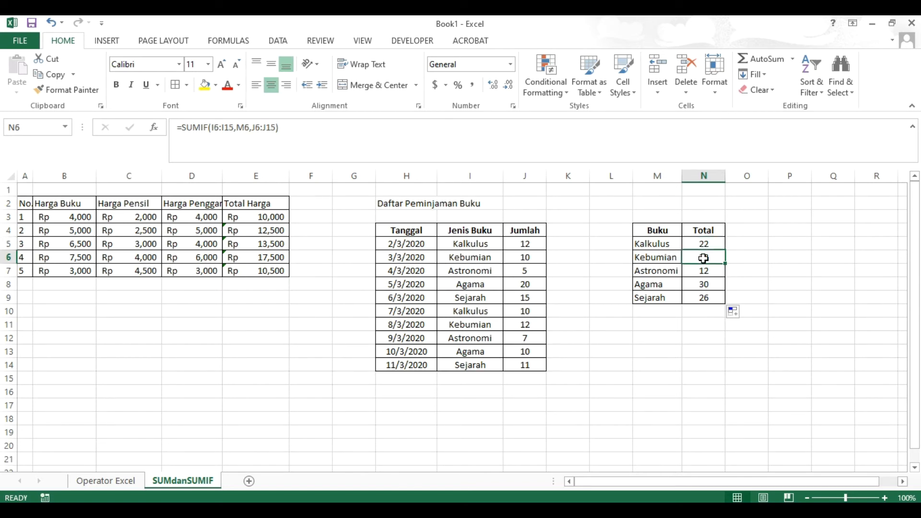
double_click(704, 258)
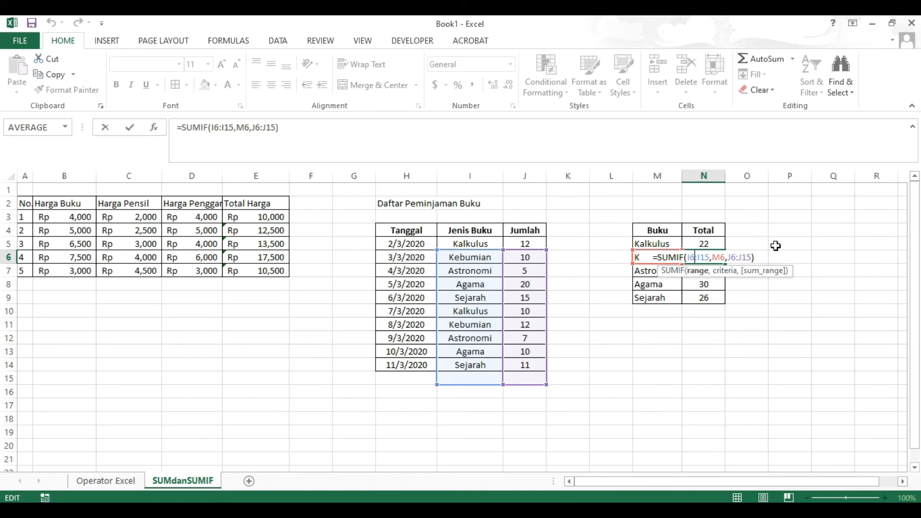
click(787, 231)
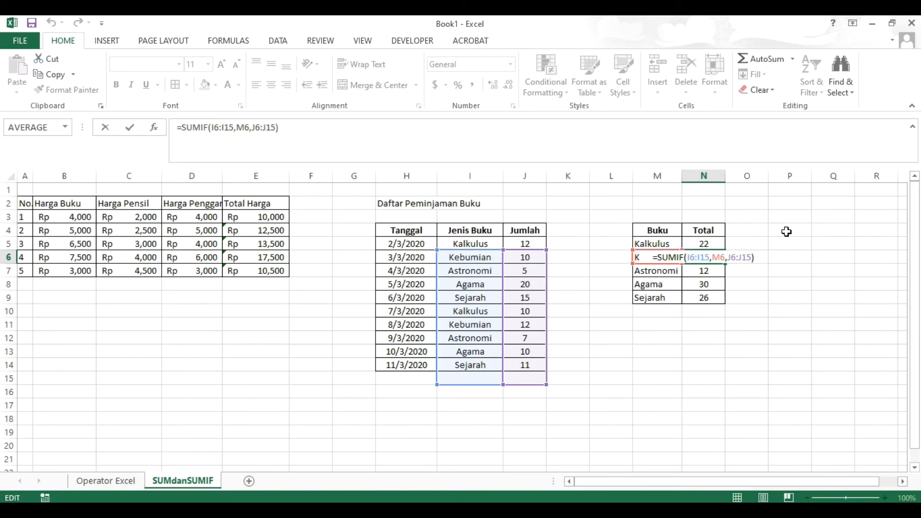
Make the criteria range in the N5 SUMIF formula absolute as $I$5:$I$14.
click(701, 244)
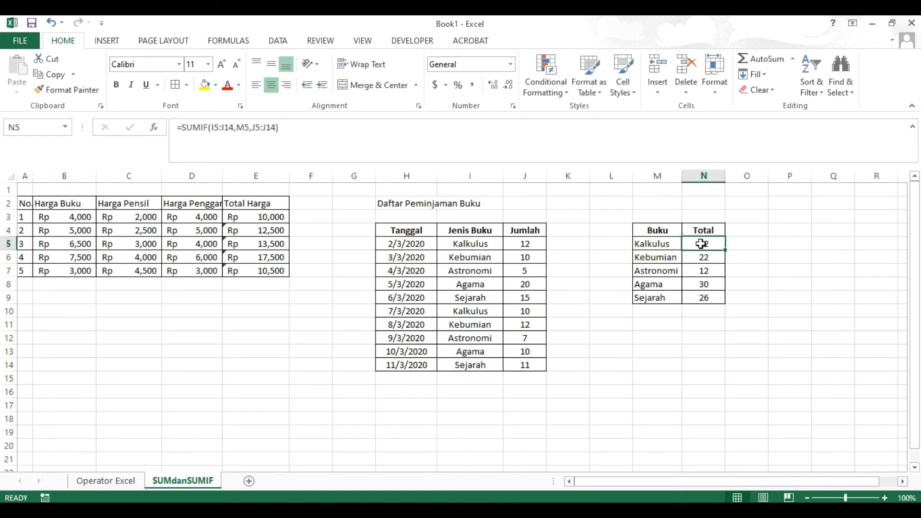
double_click(701, 244)
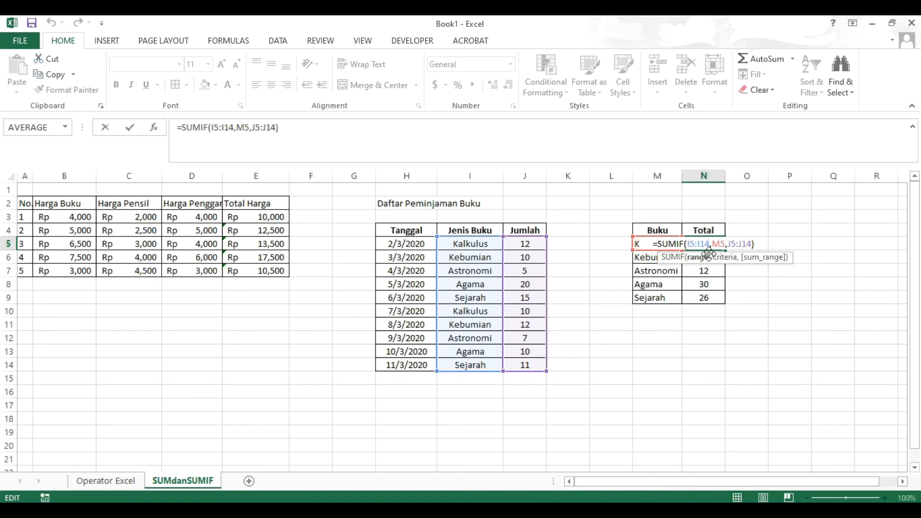
text($)
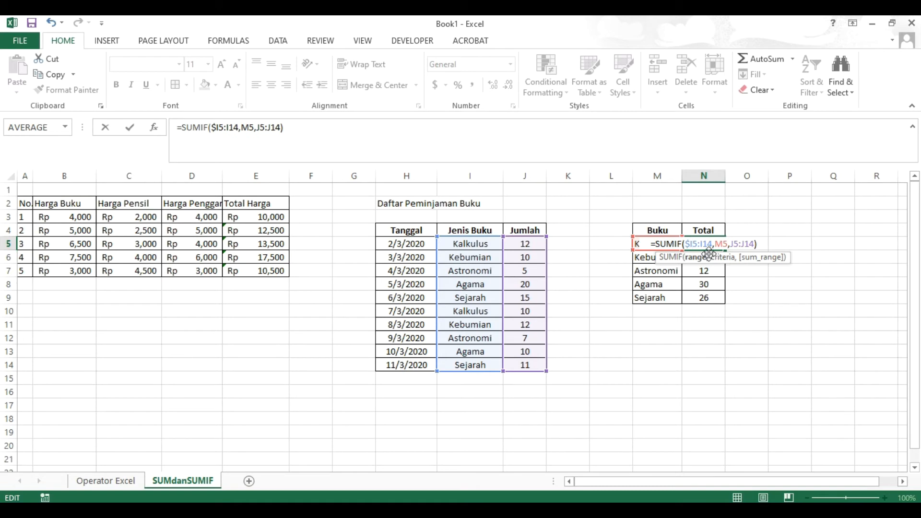
key(Right)
text($)
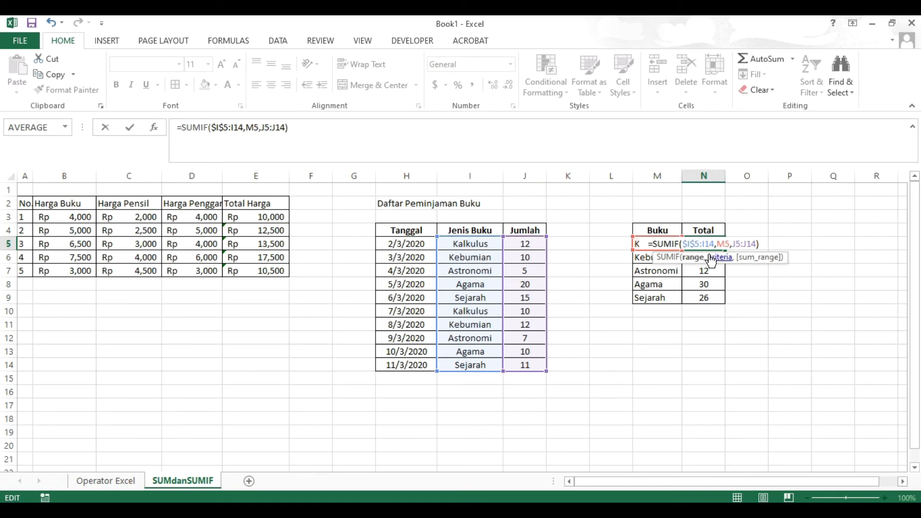
key(Right)
key(Right)
text($I)
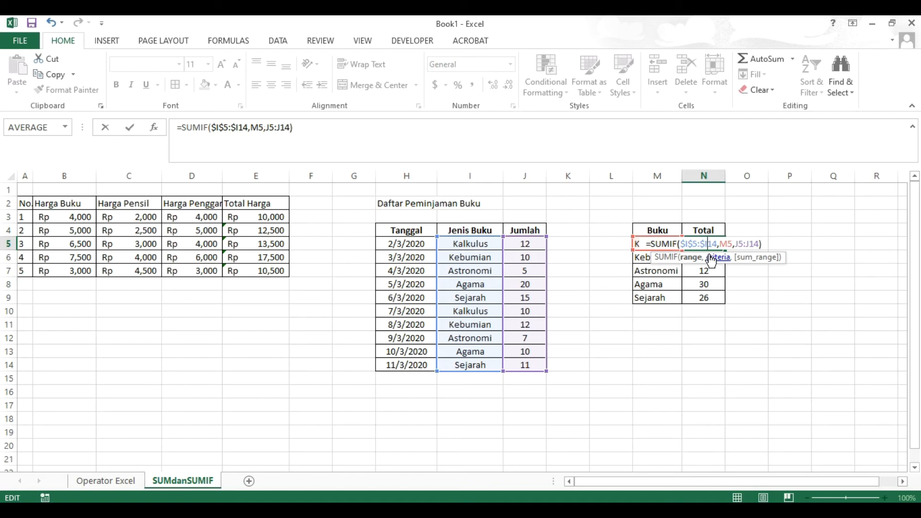
text($)
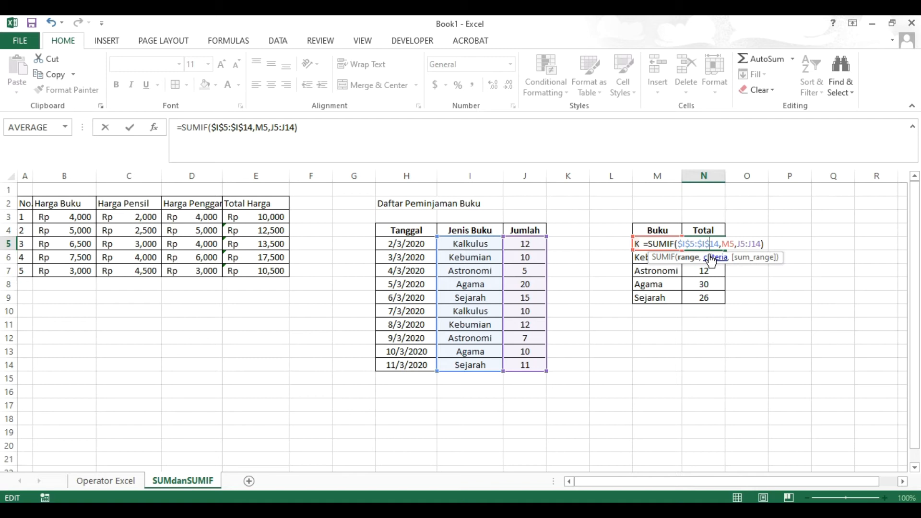
Make the sum range in the N5 SUMIF formula absolute as $J$5:$J$14 and commit the formula.
click(739, 245)
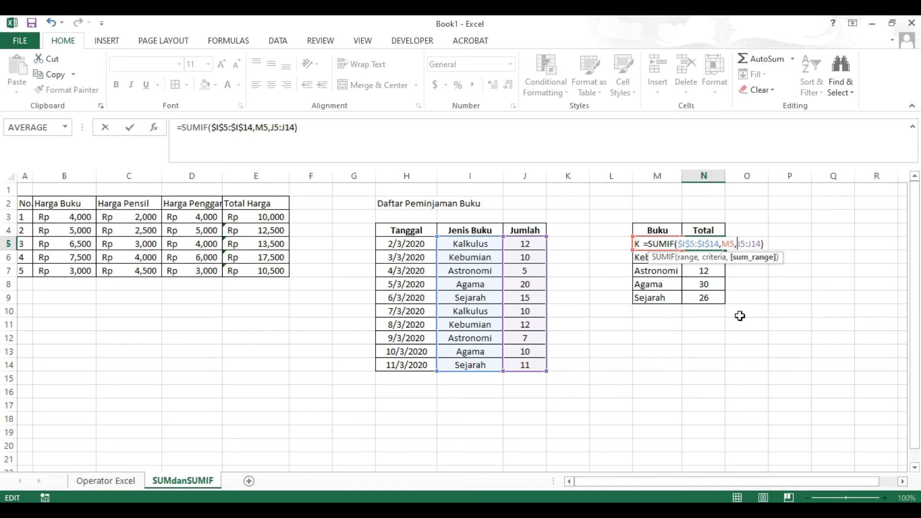
text($)
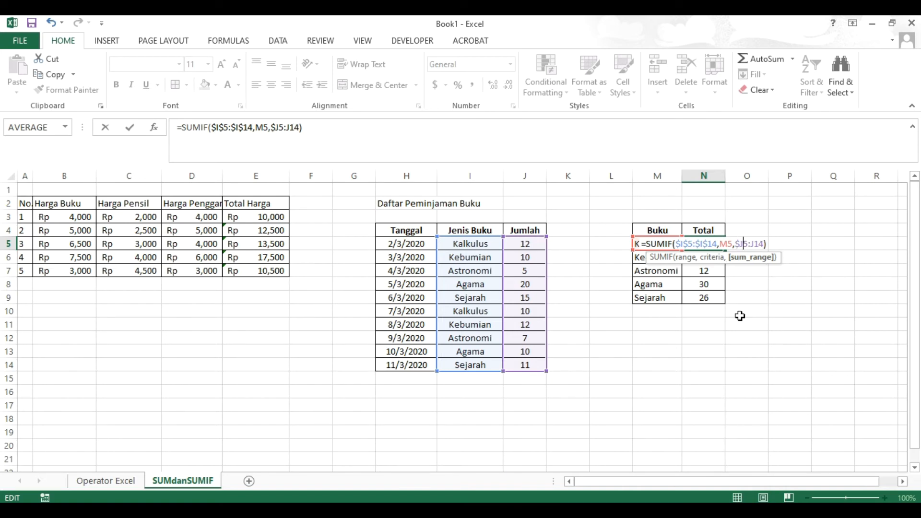
key(Right)
text($)
key(Right)
key(Right)
text($I)
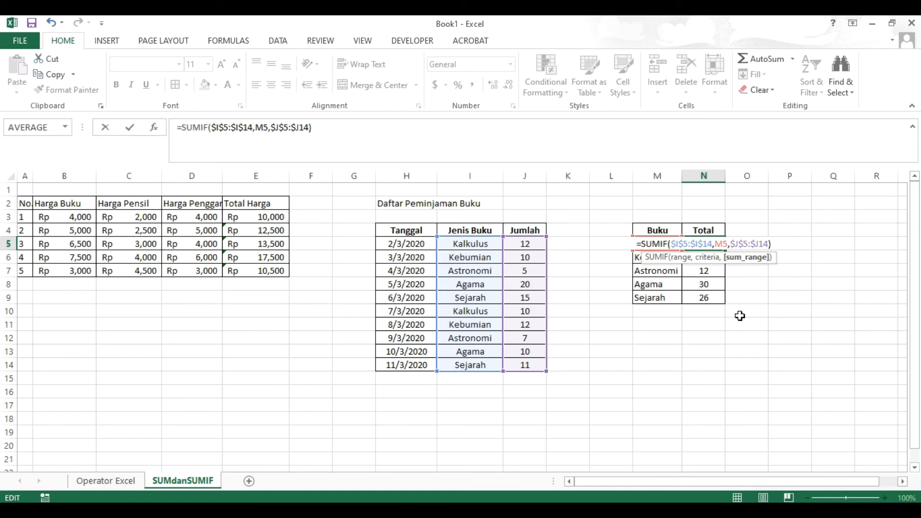
text($)
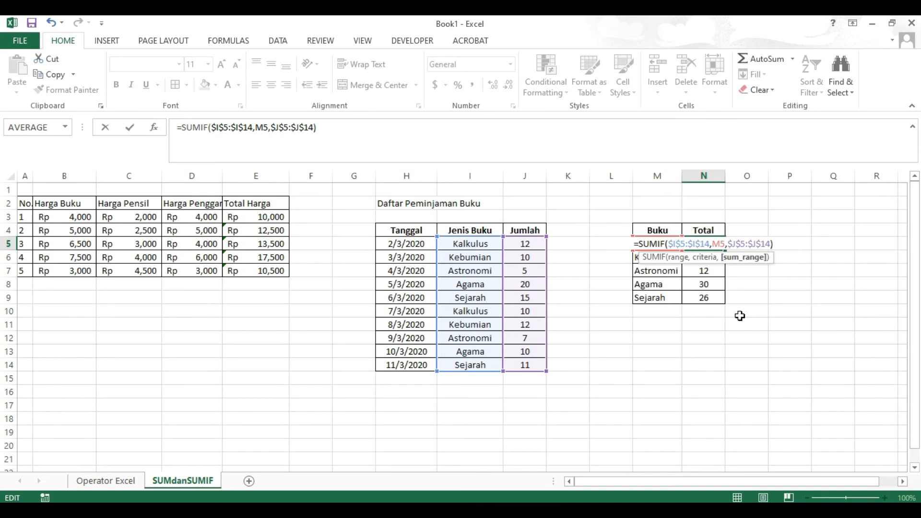
key(Return)
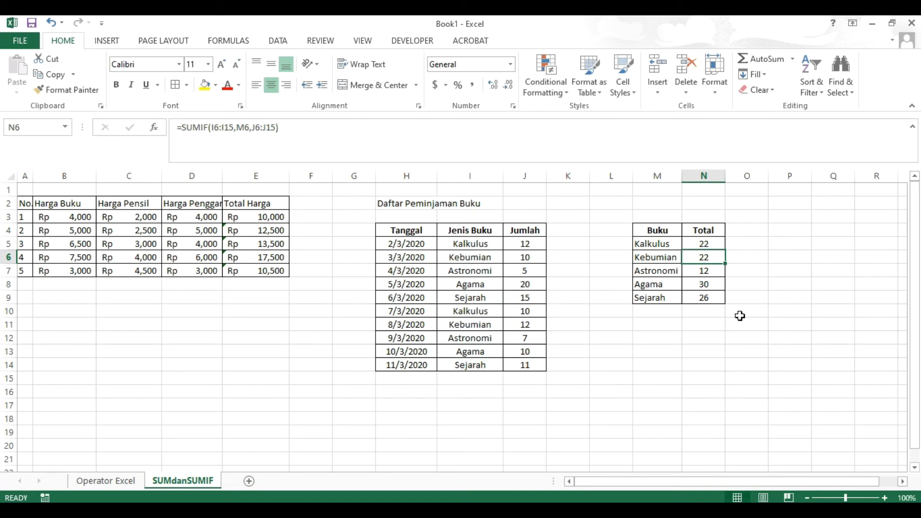
Fill the SUMIF formula with absolute ranges from N5 down through N9.
click(708, 243)
drag(726, 250, 725, 303)
click(789, 300)
Compare the range and criteria references of the SUMIF formulas in N5, N6 and N7, including the criteria cell M6.
click(707, 243)
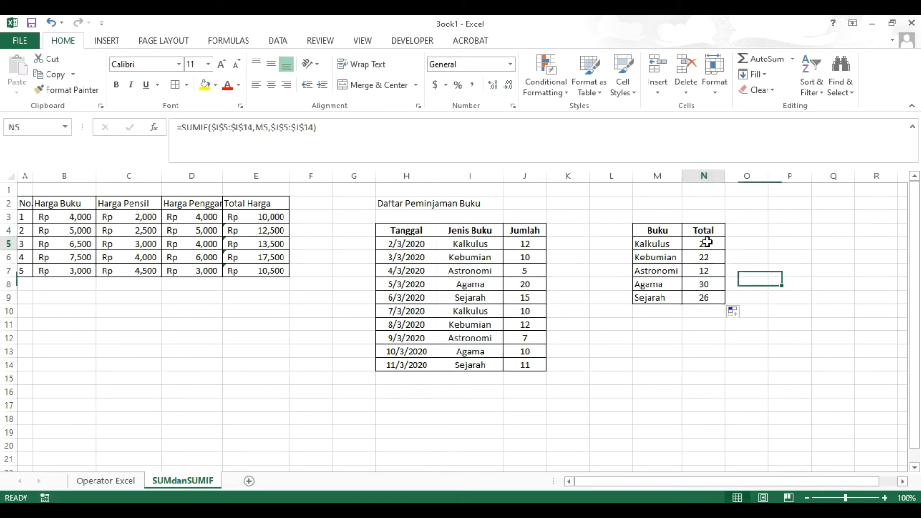
click(706, 260)
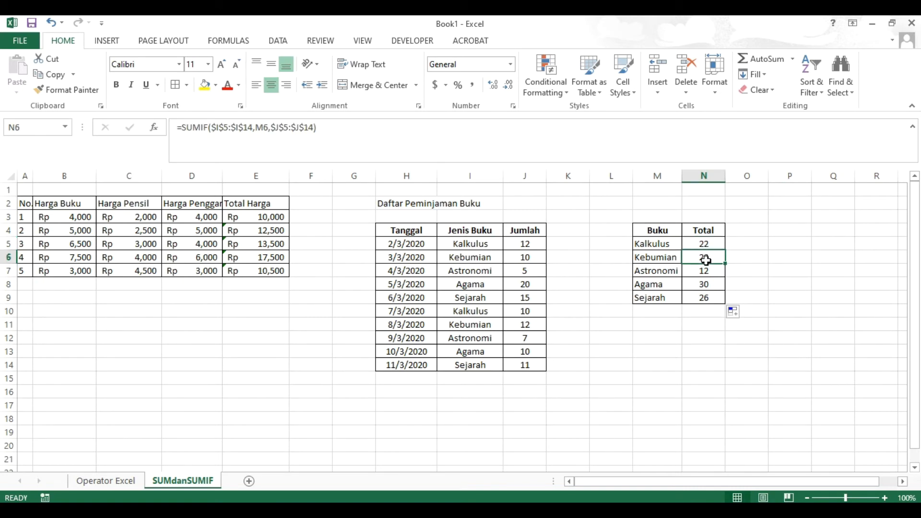
click(704, 269)
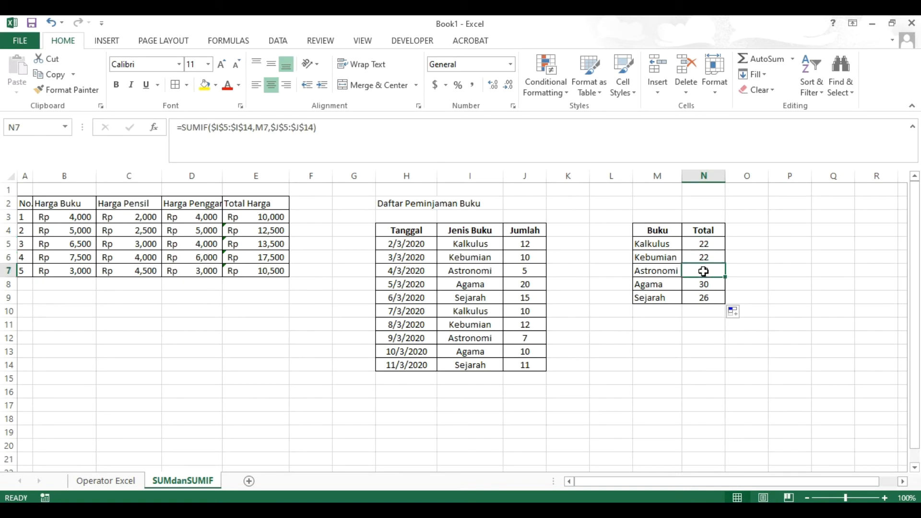
click(654, 259)
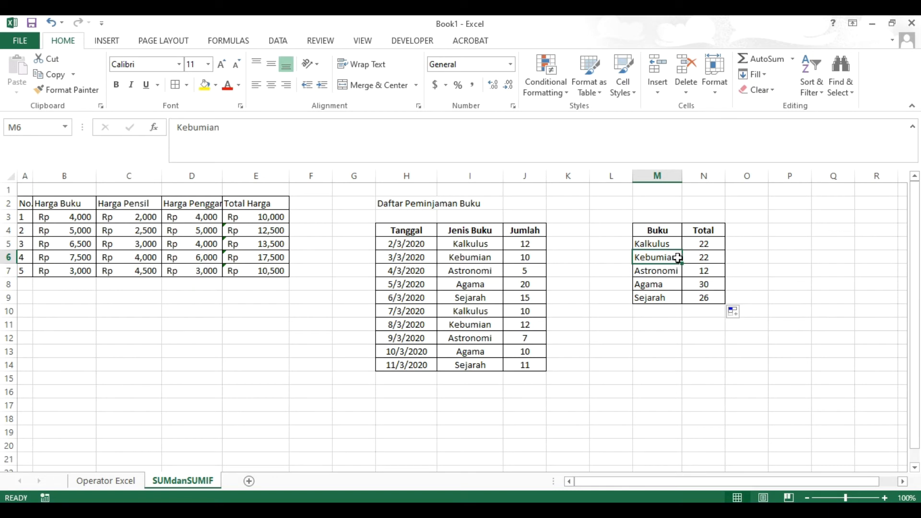
click(708, 260)
click(707, 245)
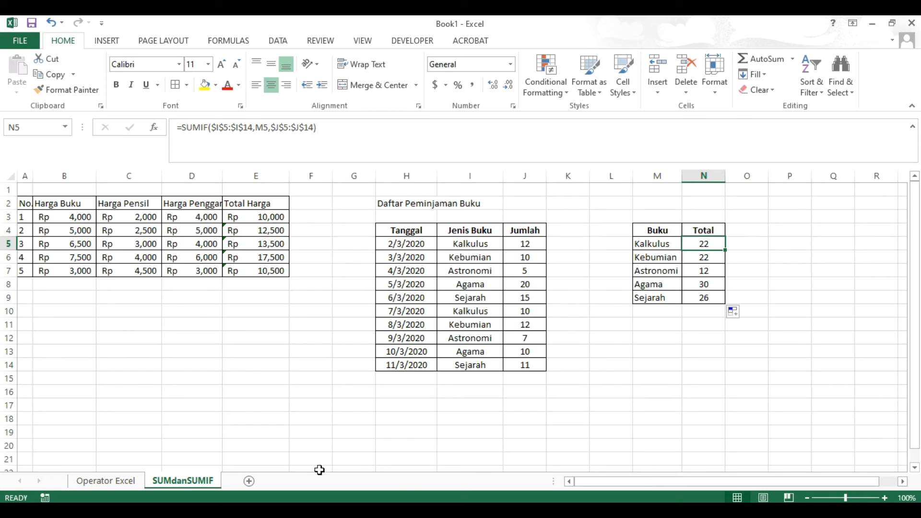
Add a new blank worksheet after the SUMdanSUMIF sheet.
click(249, 482)
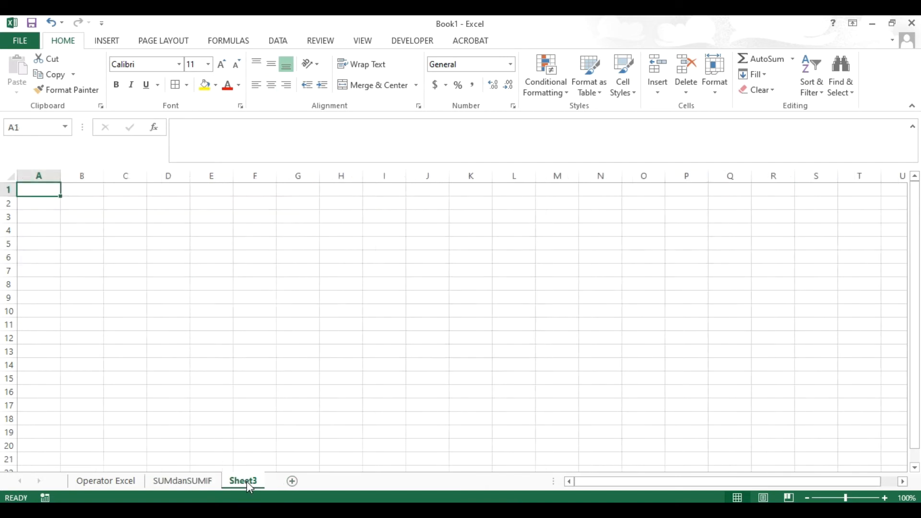
Rename the worksheet Sheet3 as COUNTAdanCOUNTIF.
double_click(254, 481)
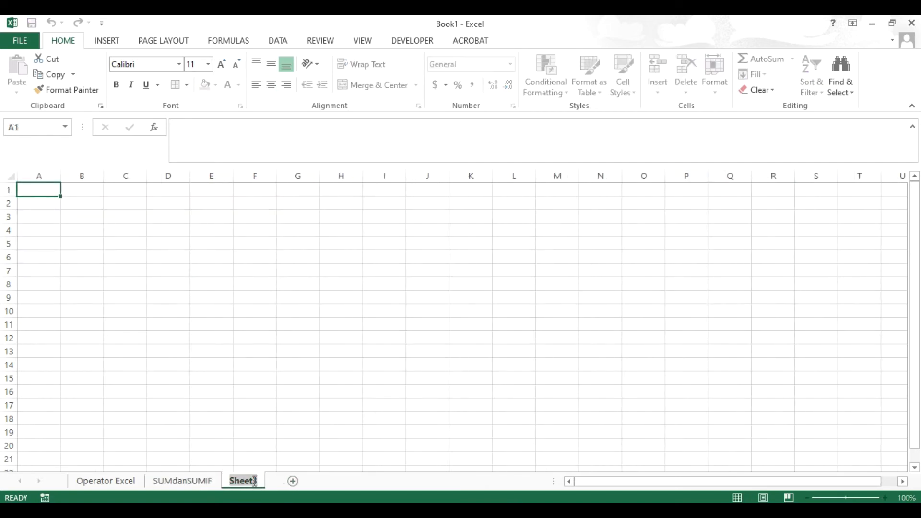
text(cOUNTA)
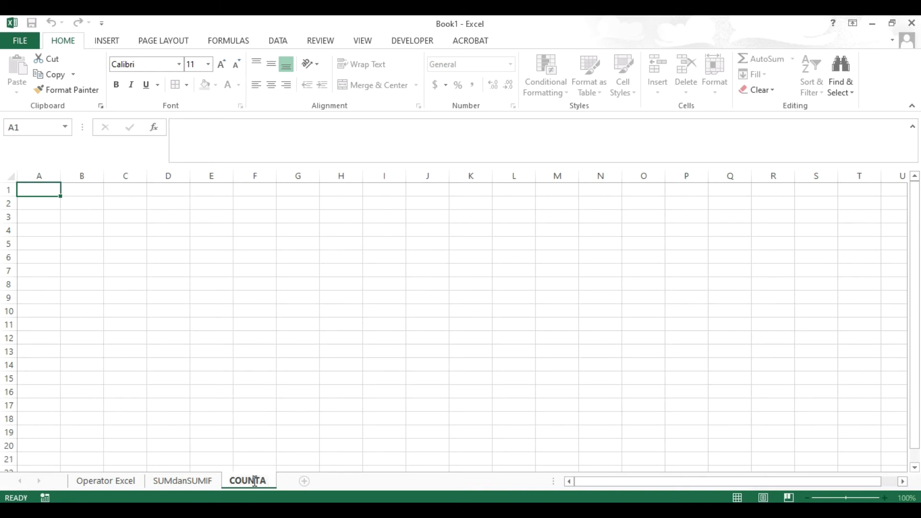
key(BackSpace)
text(dan)
key(BackSpace)
key(BackSpace)
key(BackSpace)
text(danCO)
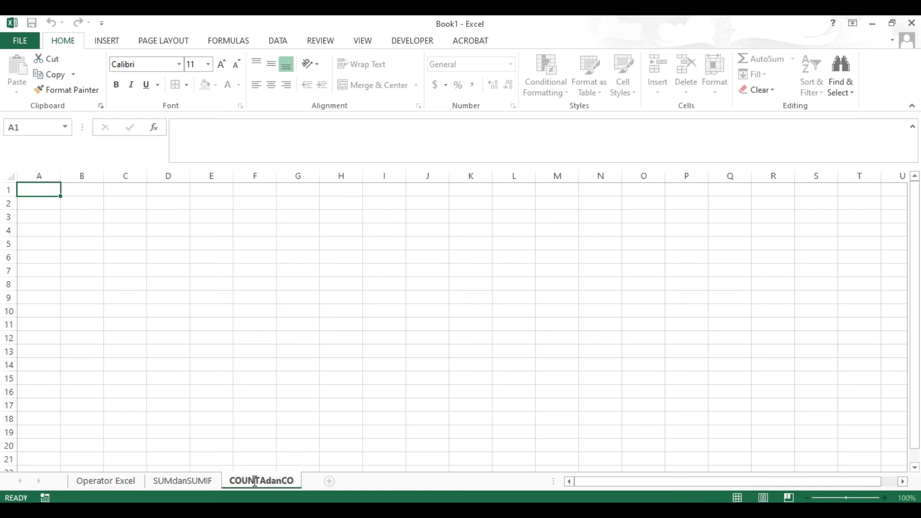
text(UNTIF)
key(Return)
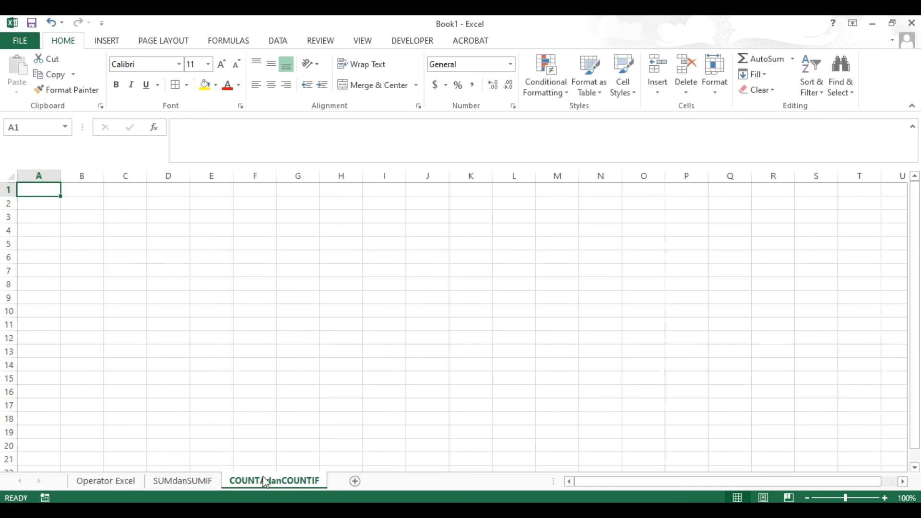
Rename the Operator Excel worksheet as OperatorExcel, without the space.
click(115, 481)
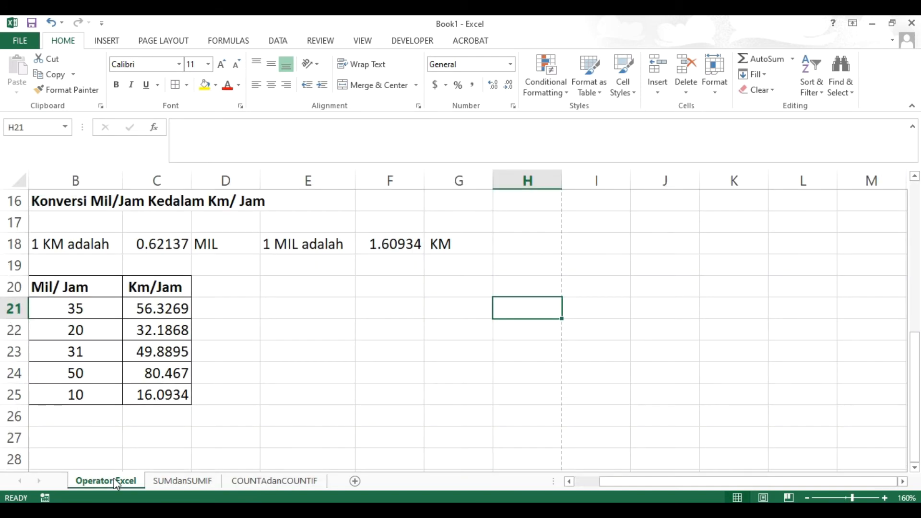
right_click(116, 482)
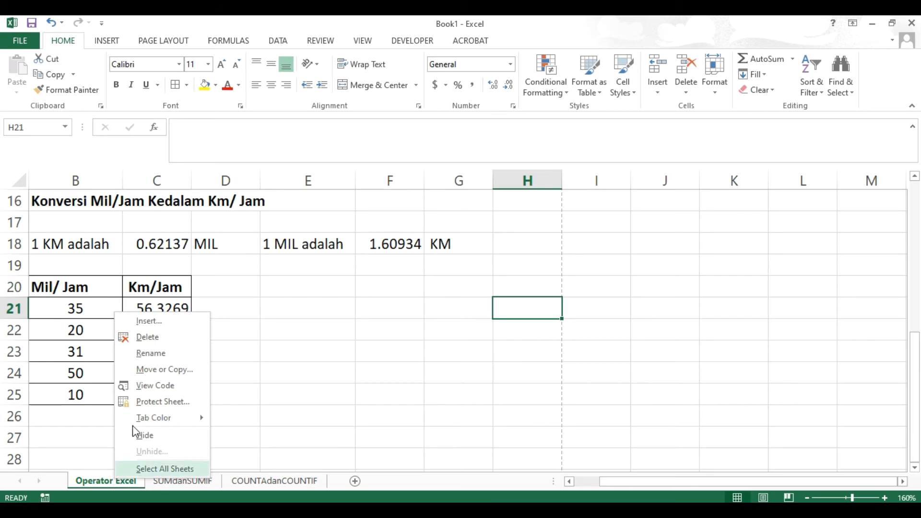
click(158, 354)
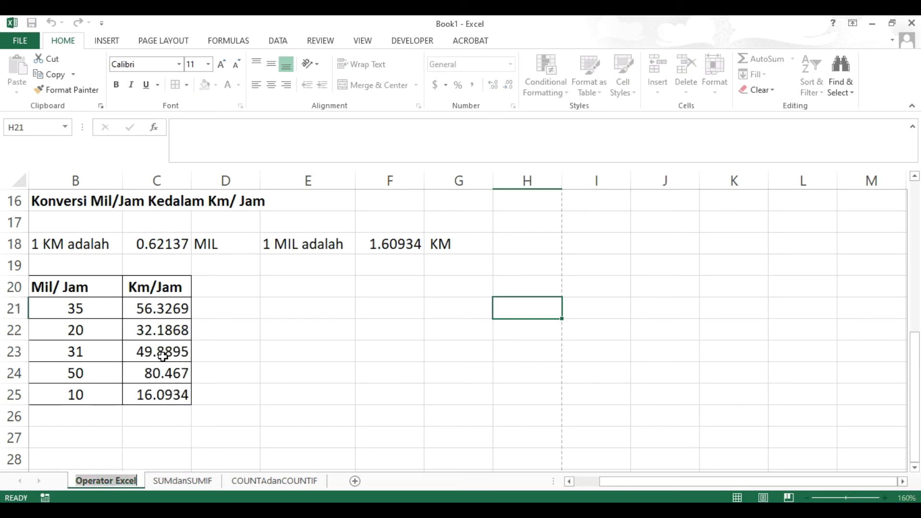
click(116, 481)
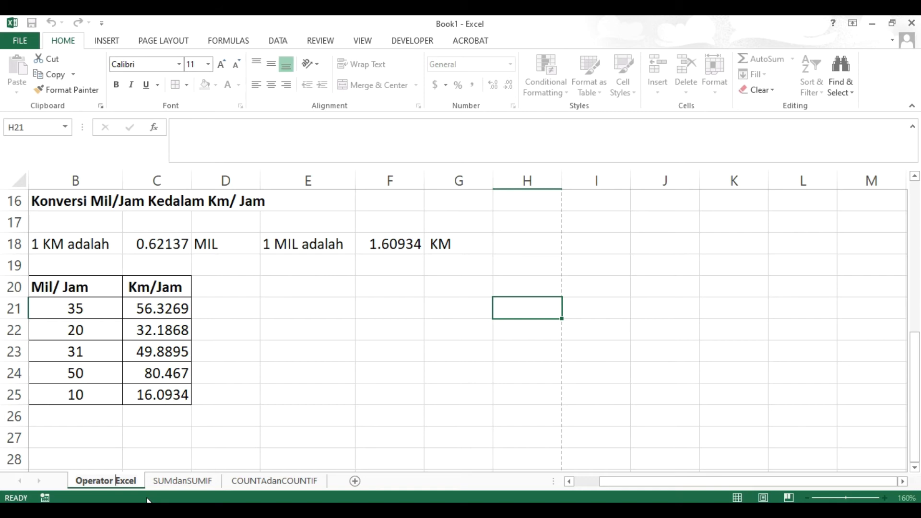
key(BackSpace)
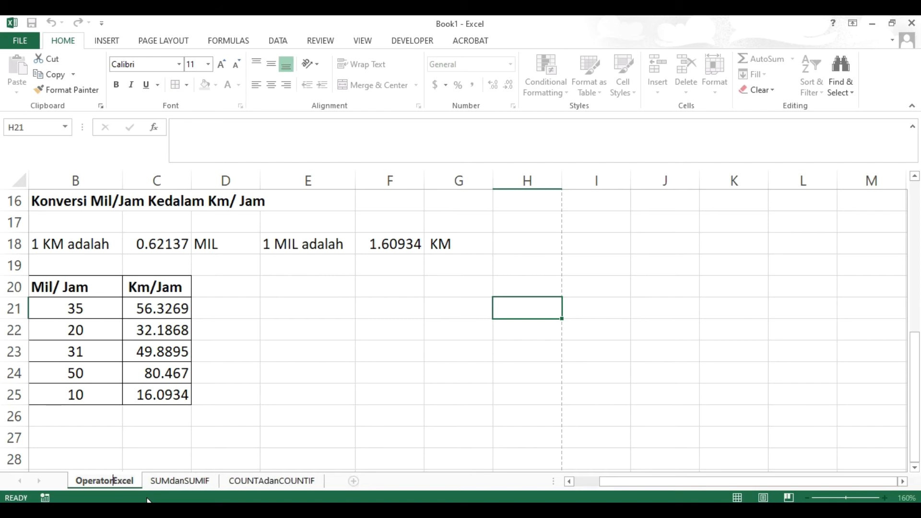
key(Return)
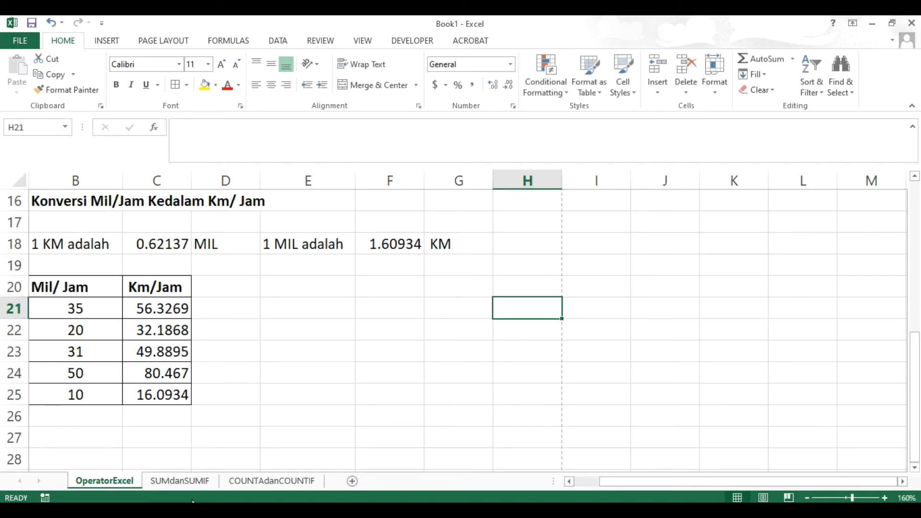
Look over the price, book-lending and book-total tables on the SUMdanSUMIF worksheet.
click(280, 482)
click(194, 481)
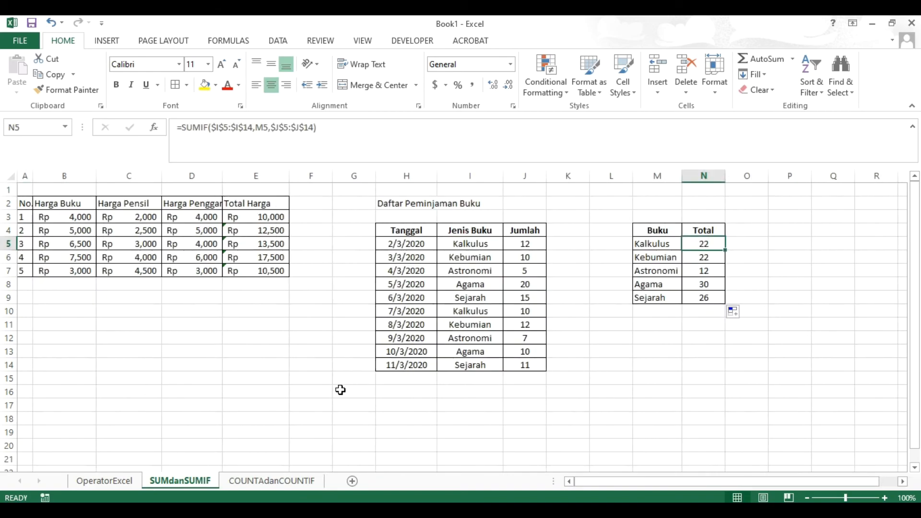
scroll(339, 389, up, 4)
scroll(349, 386, down, 3)
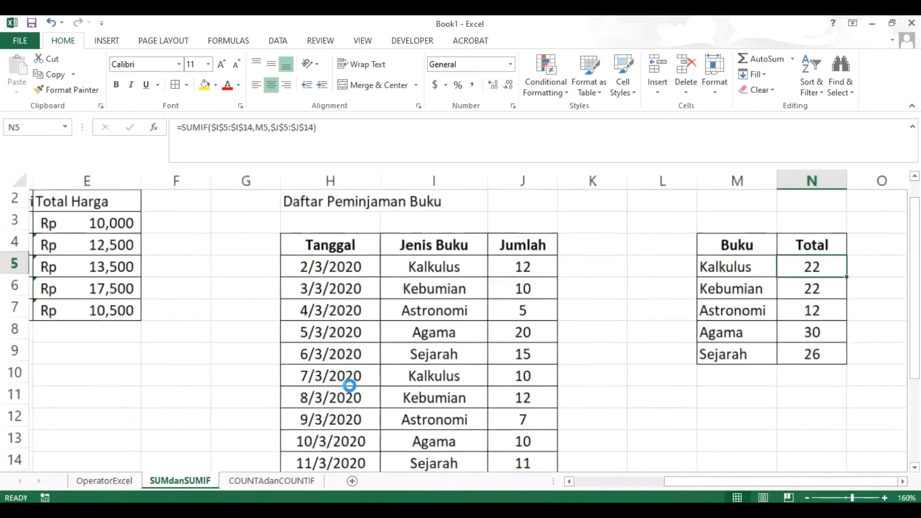
scroll(350, 386, down, 1)
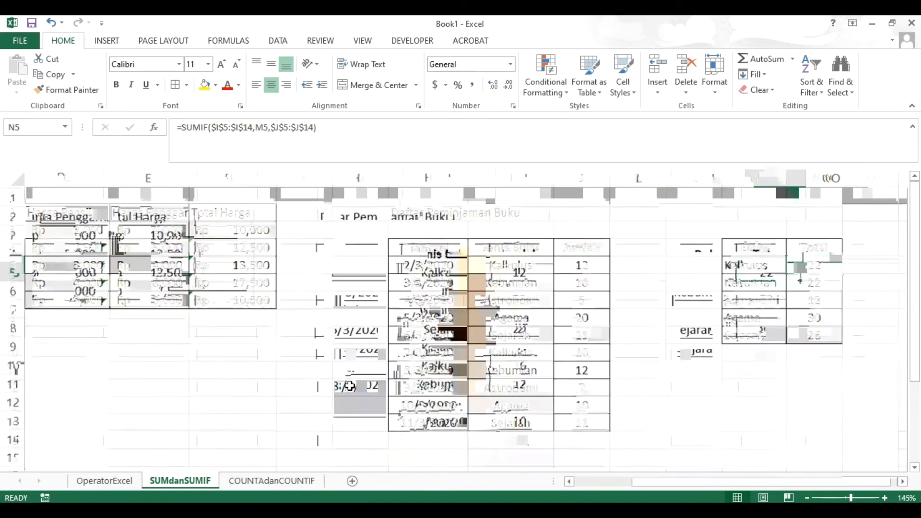
scroll(350, 386, up, 1)
scroll(350, 387, down, 1)
scroll(350, 386, down, 1)
scroll(350, 386, up, 1)
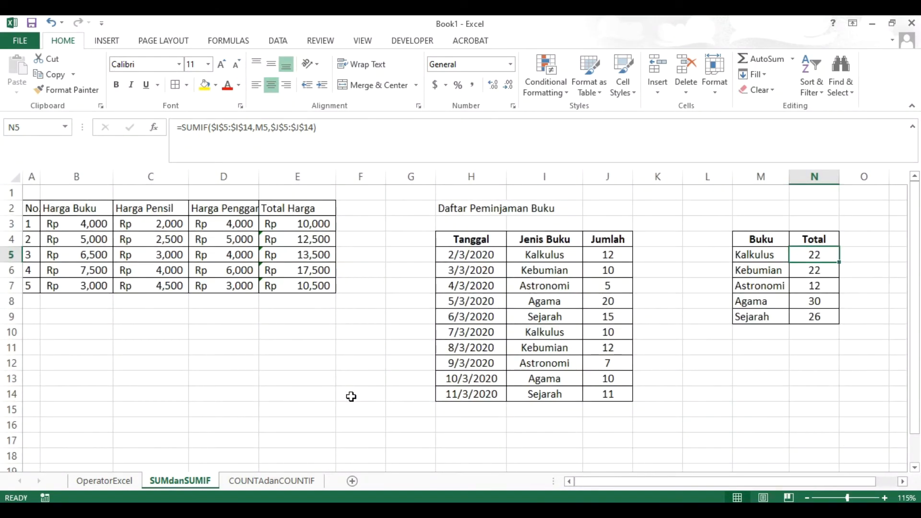
On the COUNTAdanCOUNTIF worksheet, enter the heading Nama Mhs in B2 and widen column B to fit it.
click(270, 480)
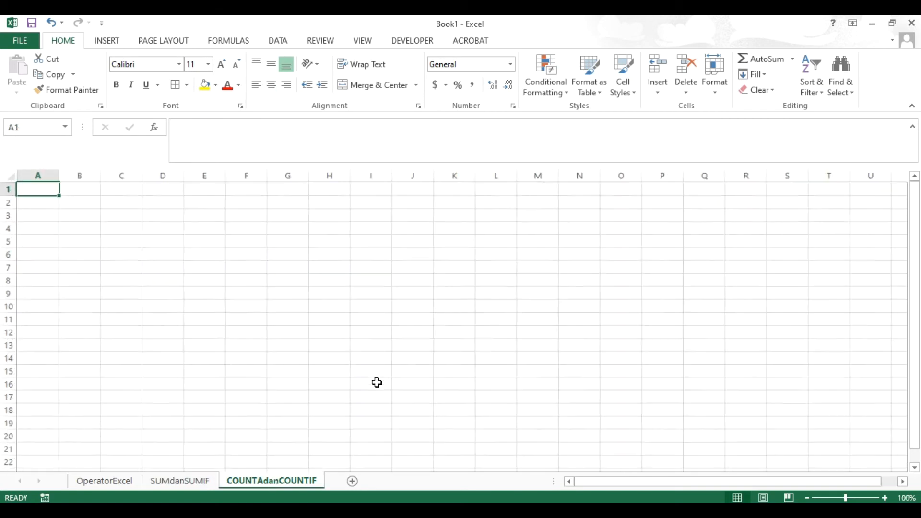
scroll(377, 383, up, 1)
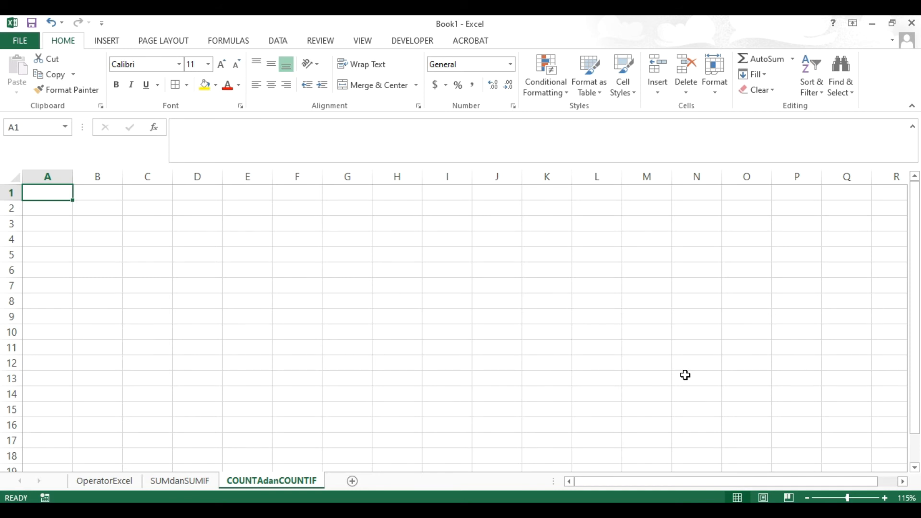
click(102, 209)
text(N)
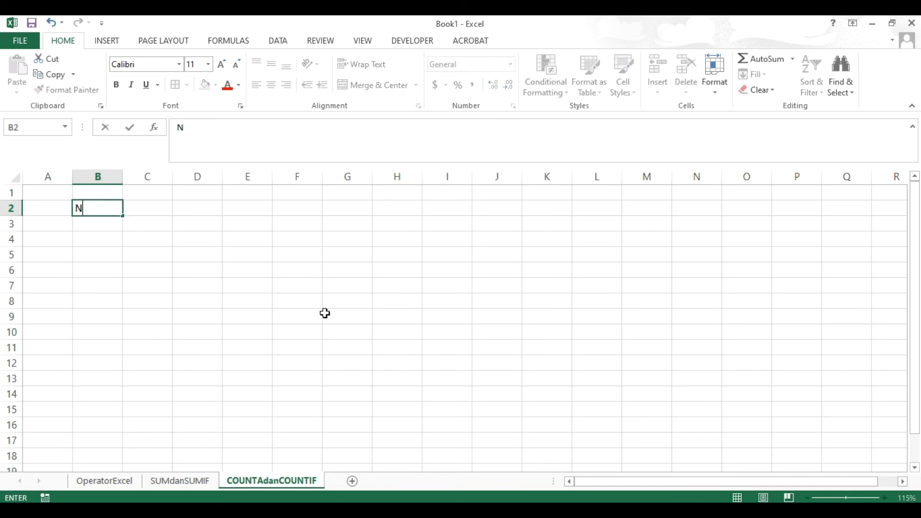
text(ama Mhs)
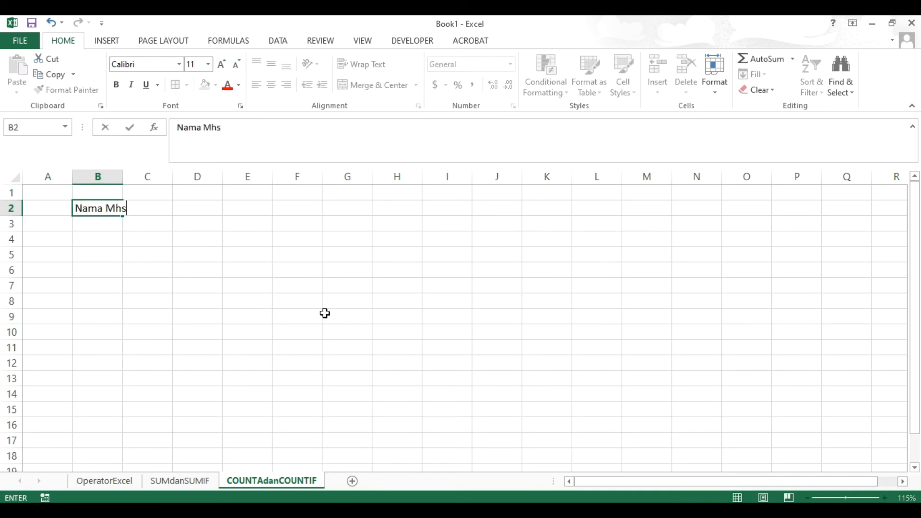
key(Return)
key(Up)
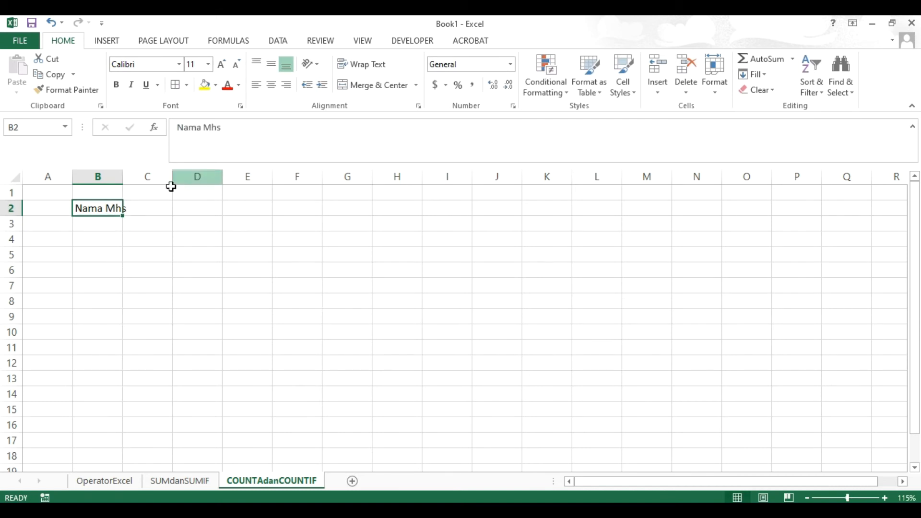
drag(123, 177, 141, 192)
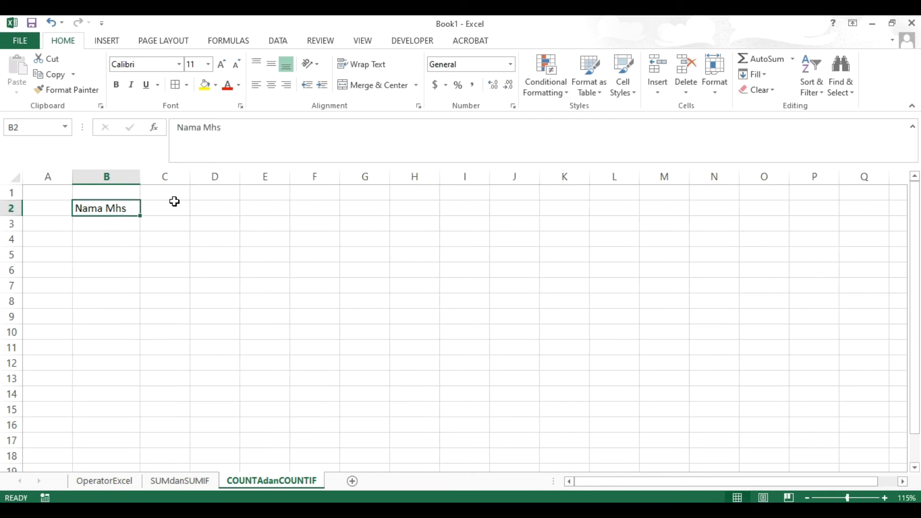
Enter the heading Nilai in cell C2.
click(182, 209)
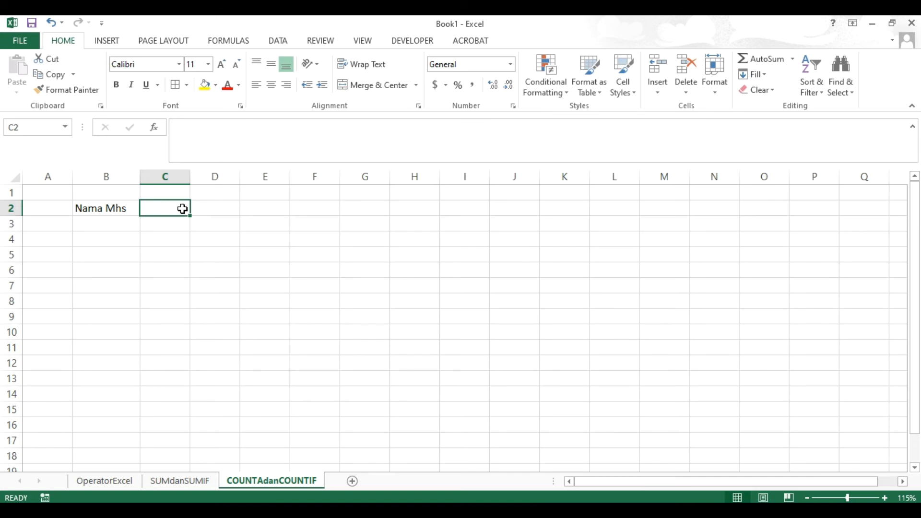
text(N)
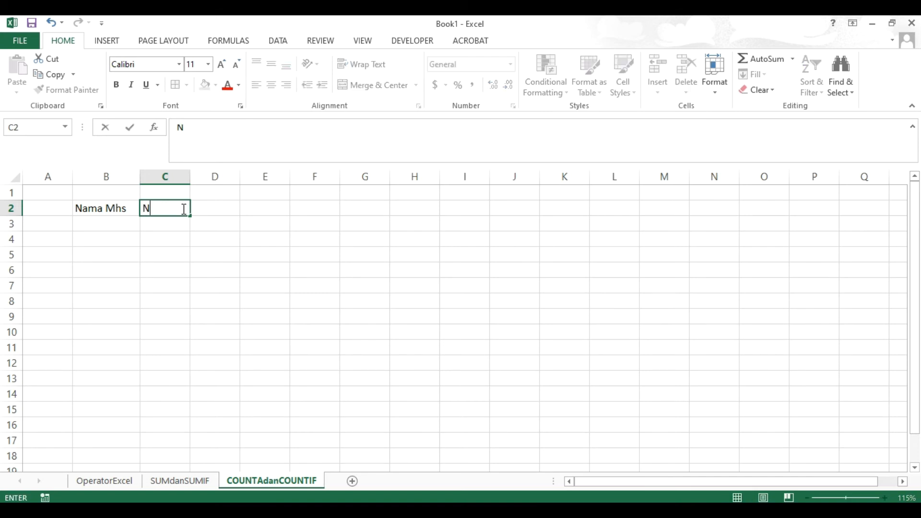
text(i)
key(BackSpace)
text(Nilai)
key(Return)
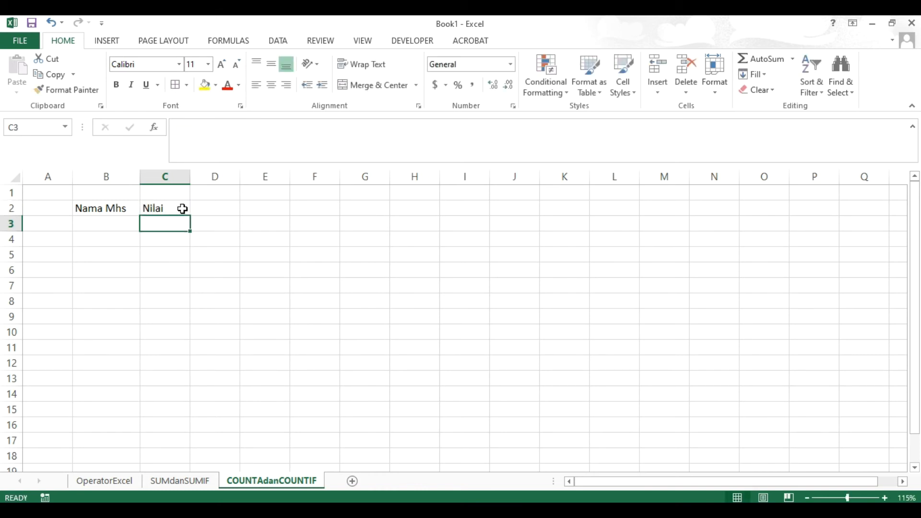
Enter the subheading Quiz in cell C3, under the Nilai heading.
text(UT)
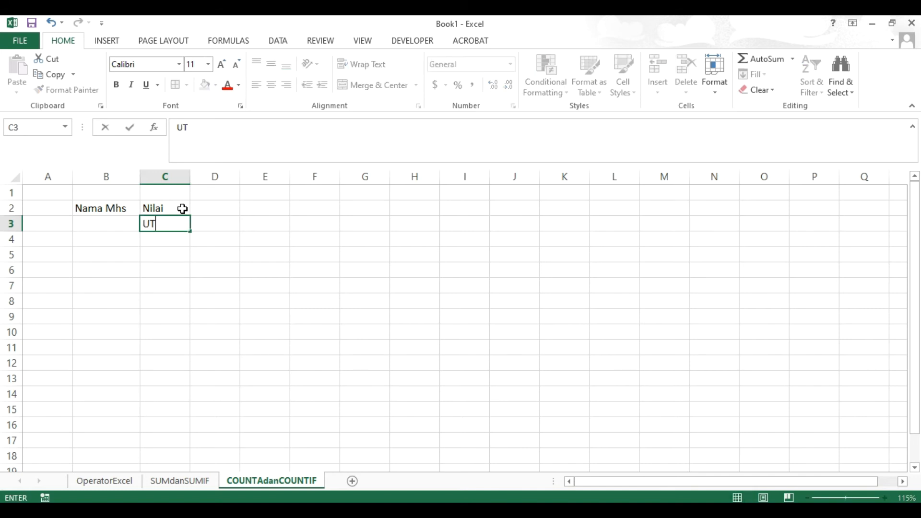
key(BackSpace)
key(BackSpace)
text(QUI)
key(BackSpace)
key(BackSpace)
key(BackSpace)
text(Quiz)
key(Tab)
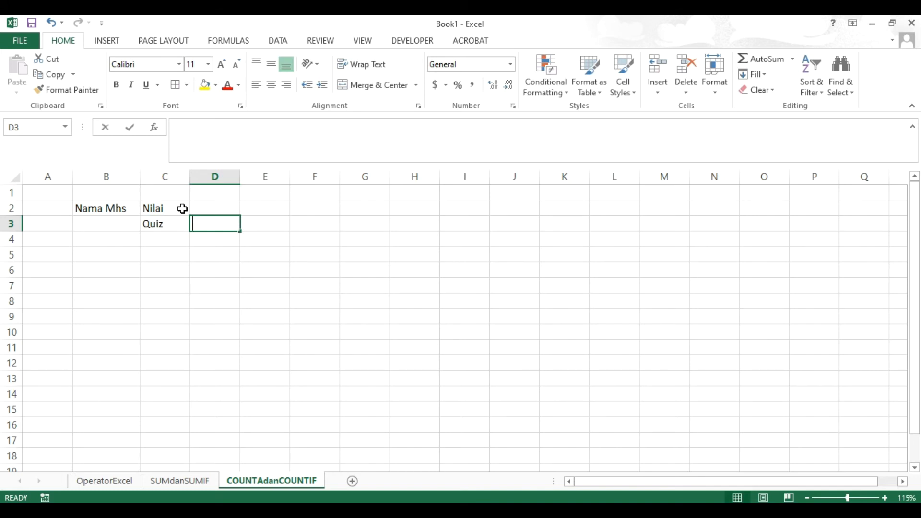
Add the subheadings Tugas, UTS and UAS in cells D3, E3 and F3.
text(S)
key(BackSpace)
text(Tugas)
key(Return)
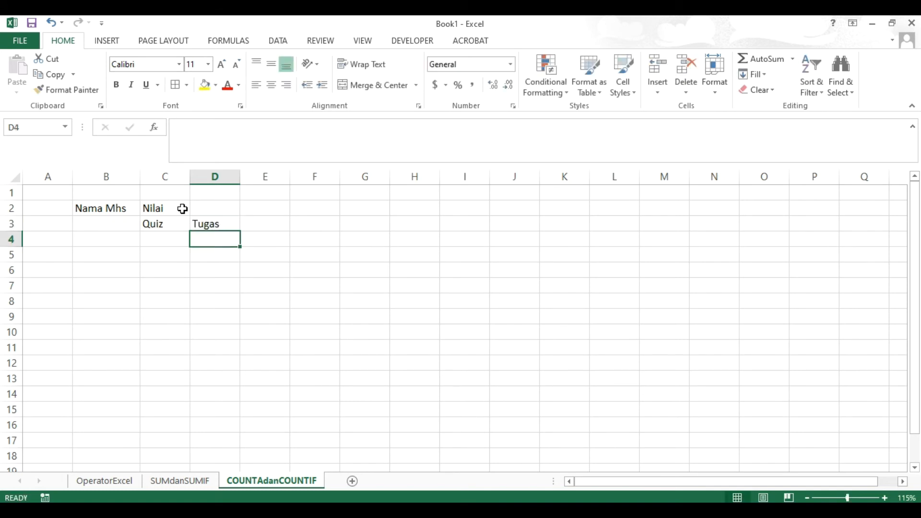
key(Up)
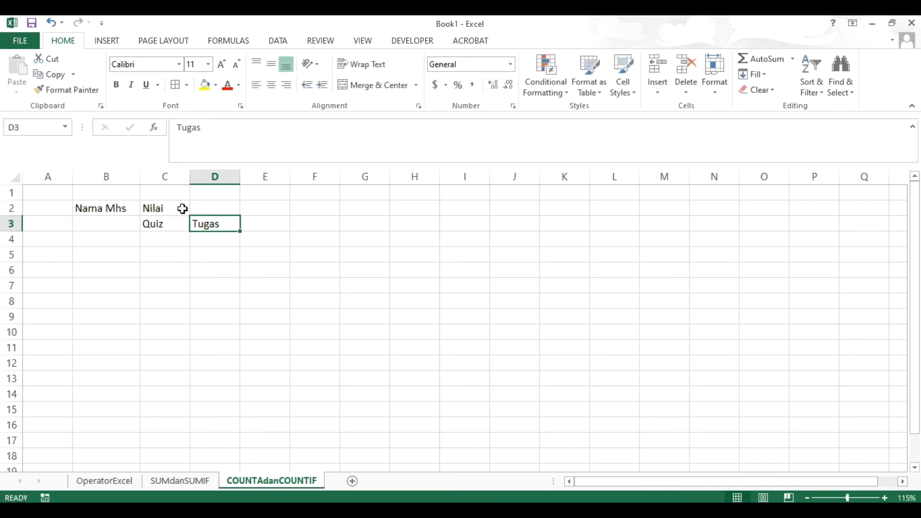
key(Right)
text(UTS)
key(Return)
key(Up)
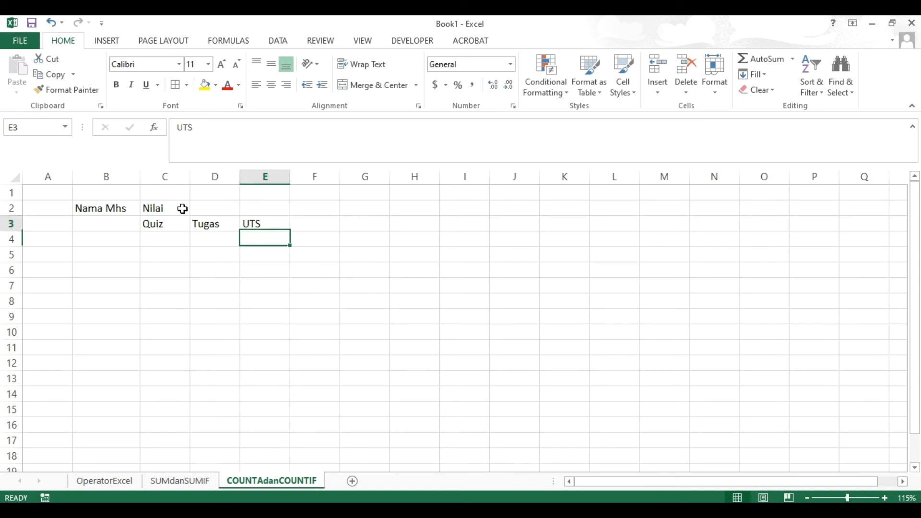
key(Right)
text(U)
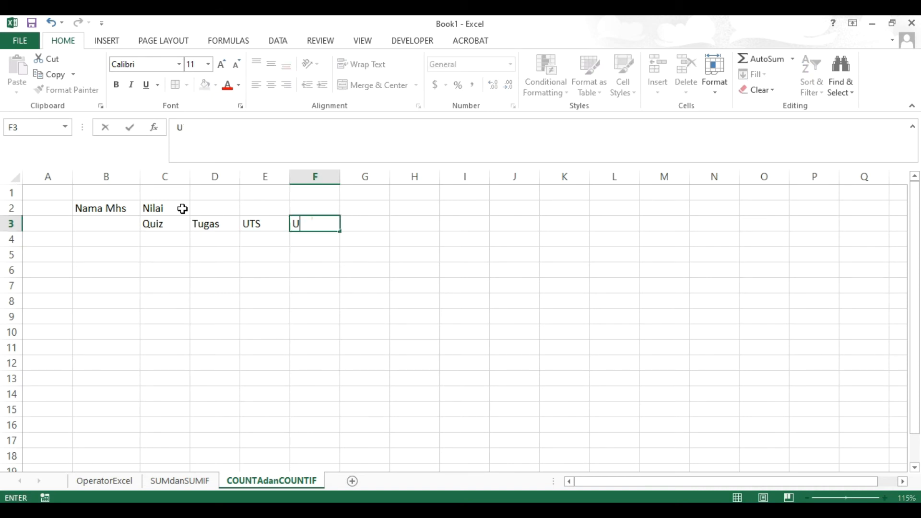
text(AS)
click(182, 209)
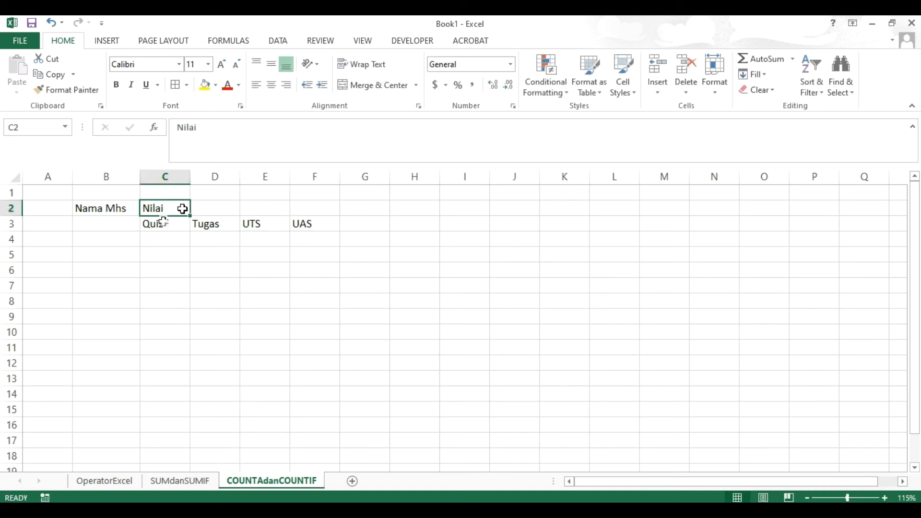
Merge and center the Nilai heading across C2:F2.
drag(154, 210, 319, 207)
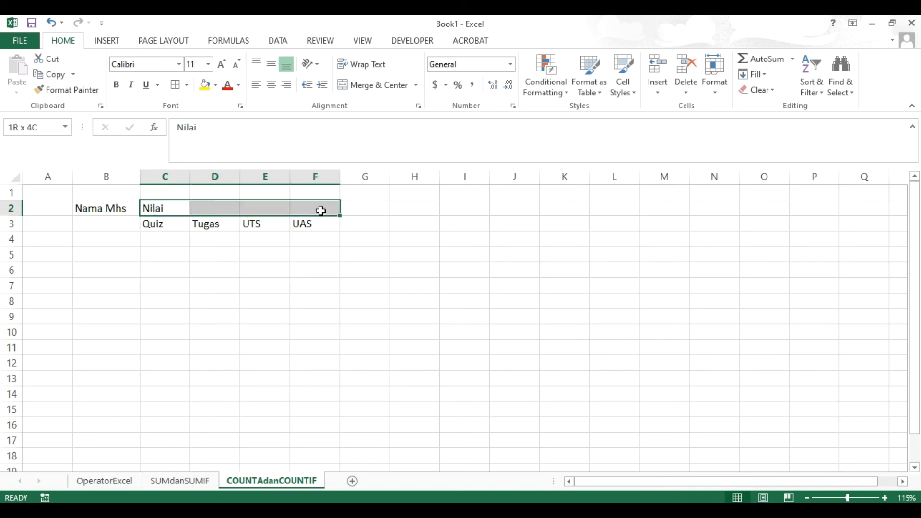
click(374, 90)
click(228, 317)
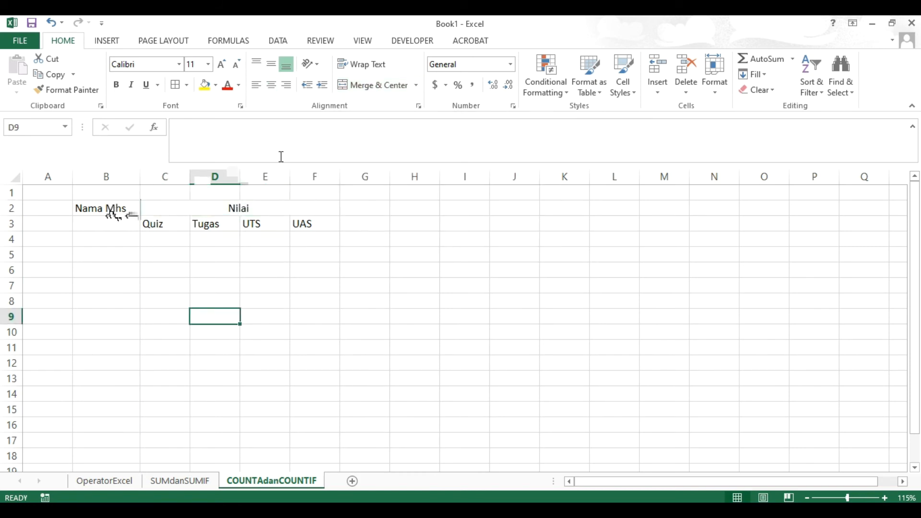
Merge and center the Nama Mhs heading over B2:B3 and align it vertically to the middle.
drag(112, 211, 112, 223)
click(374, 86)
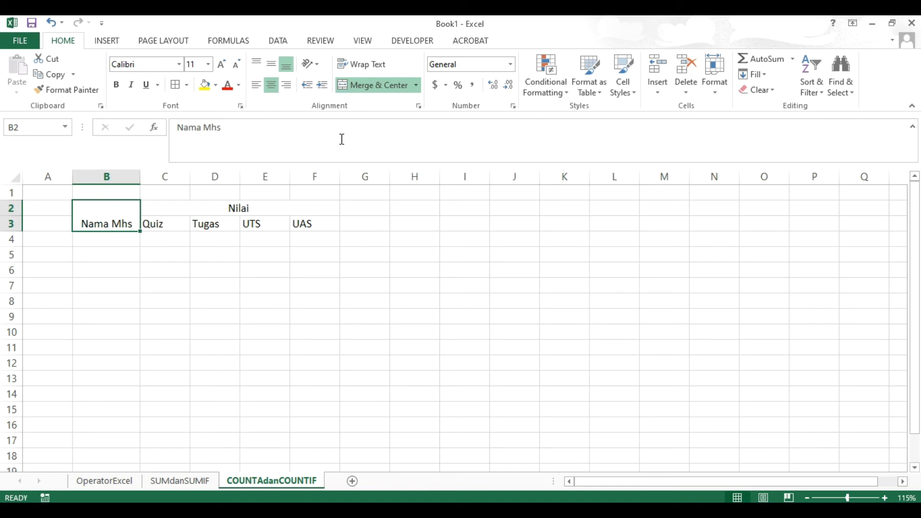
click(271, 63)
click(216, 287)
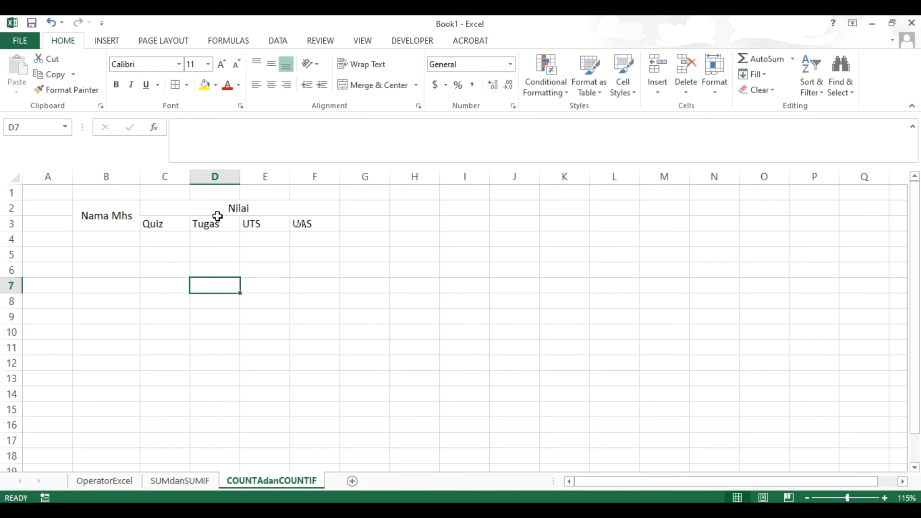
Center the subheadings Quiz, Tugas, UTS and UAS horizontally in cells C3:F3.
drag(163, 224, 307, 226)
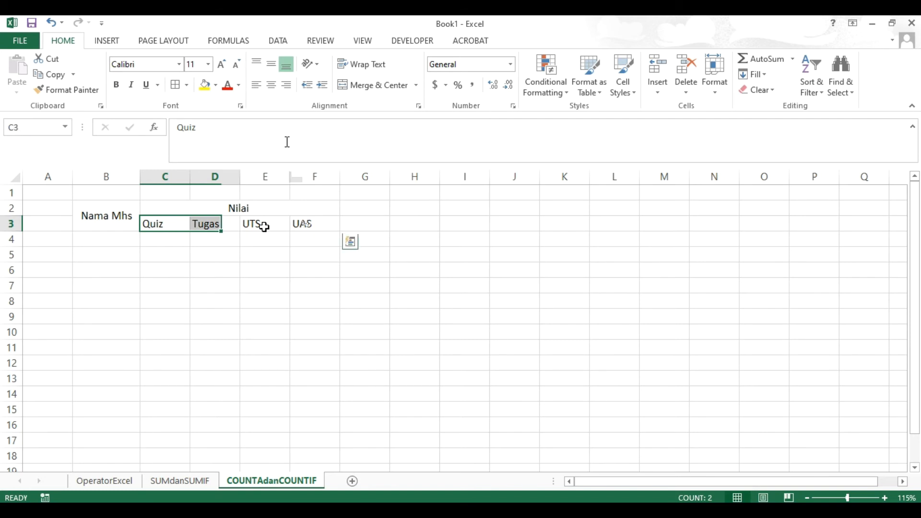
click(272, 85)
drag(135, 298, 142, 295)
Apply all borders to the table range B2:G8.
drag(122, 223, 373, 307)
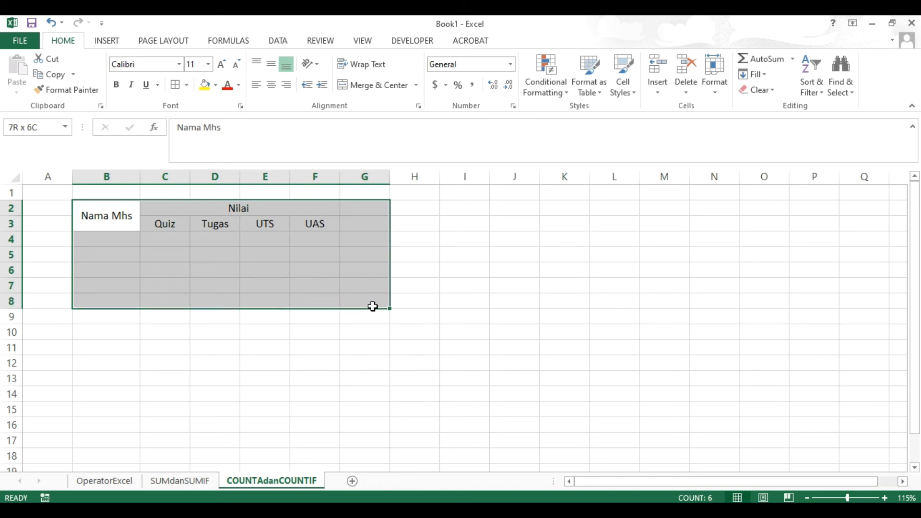
drag(373, 306, 373, 307)
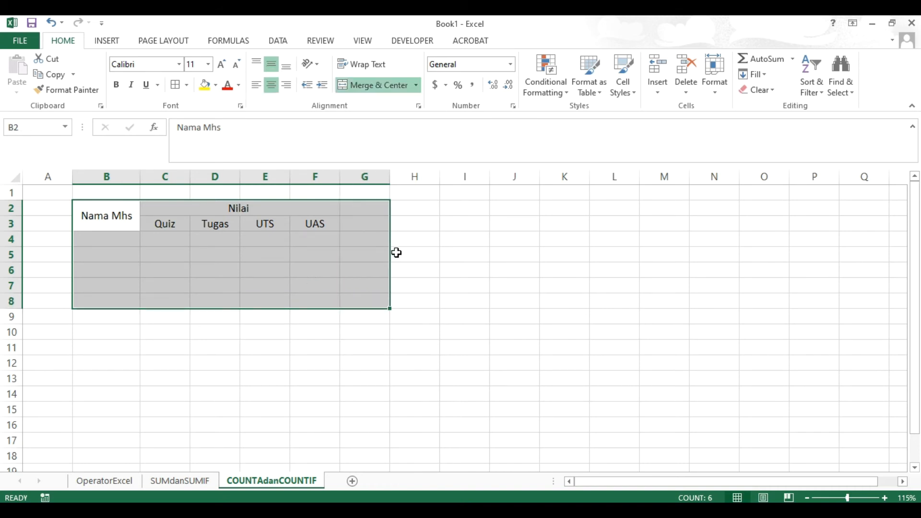
click(175, 85)
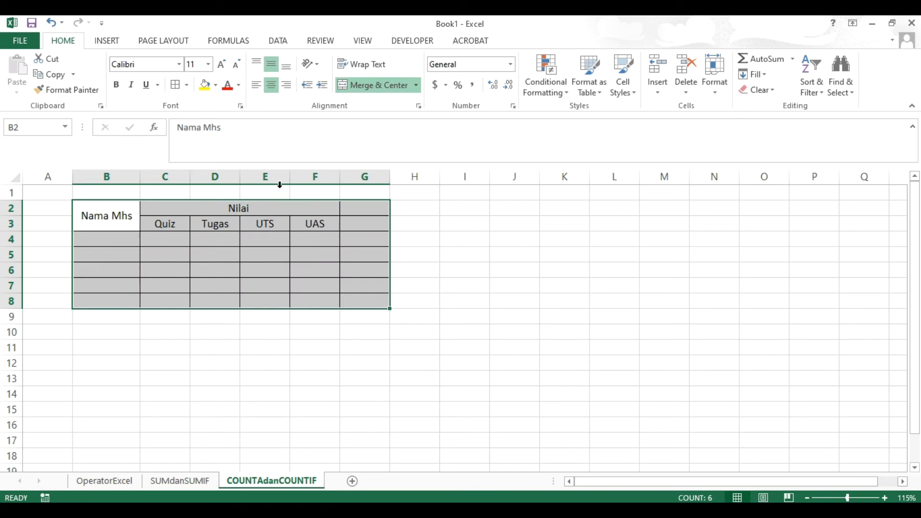
click(514, 332)
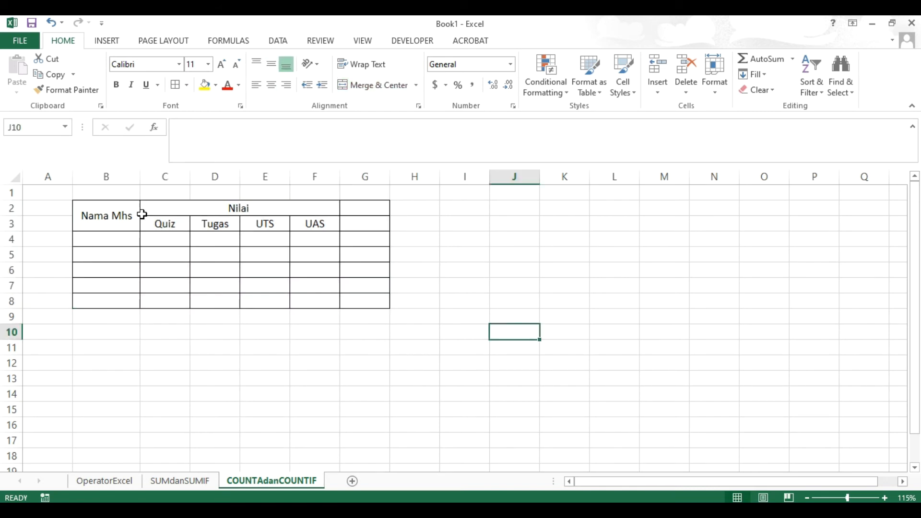
Enter the first three students' names in cells B4, B5 and B6 under the Nama Mhs heading.
click(111, 241)
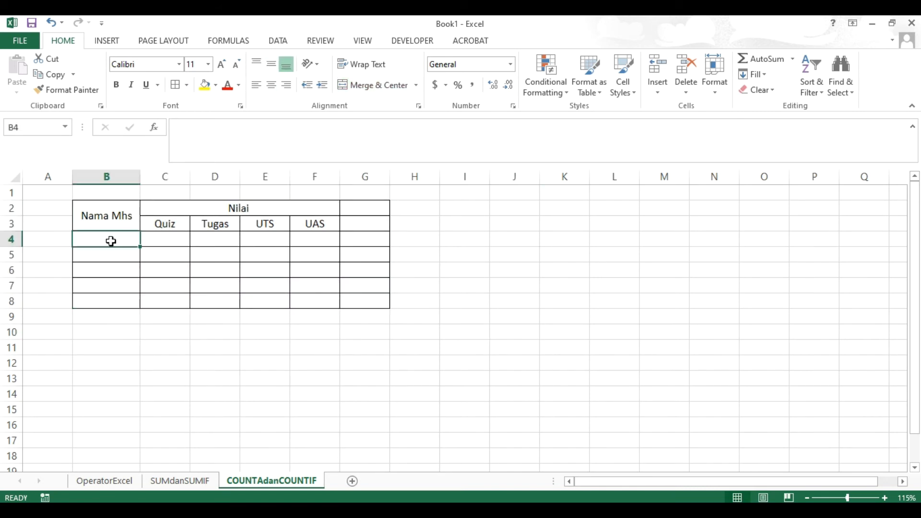
text(Kiki)
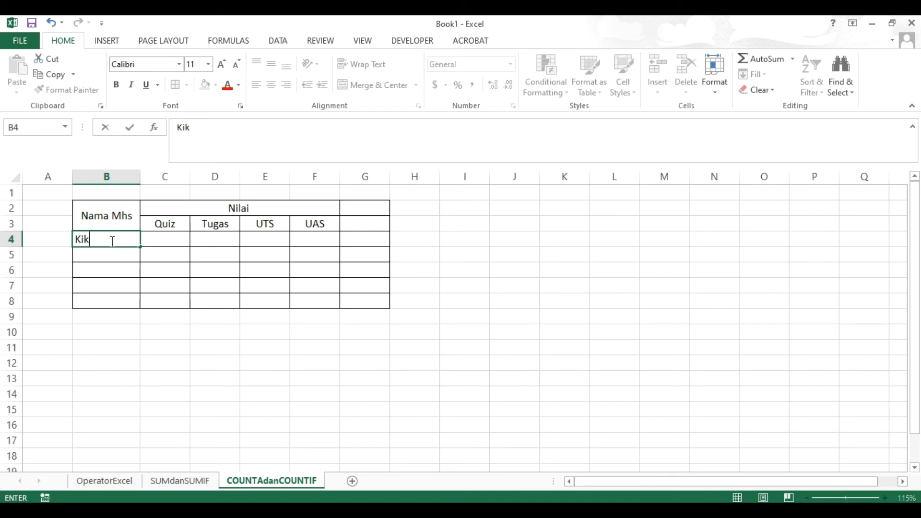
key(Return)
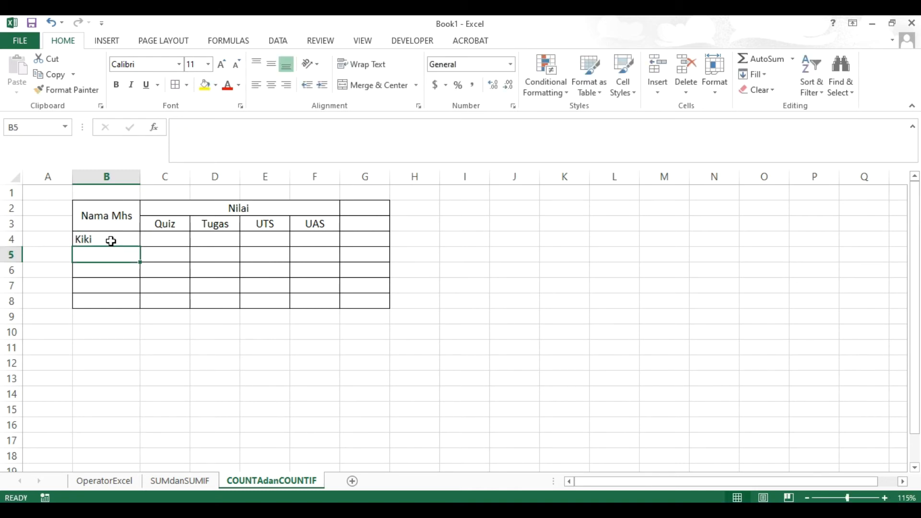
text(Iza)
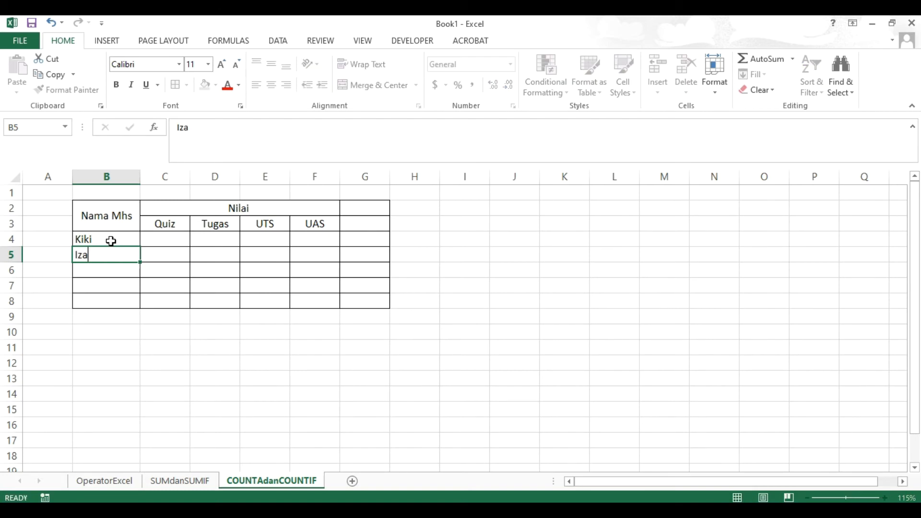
text(a)
key(Return)
text(Khiar)
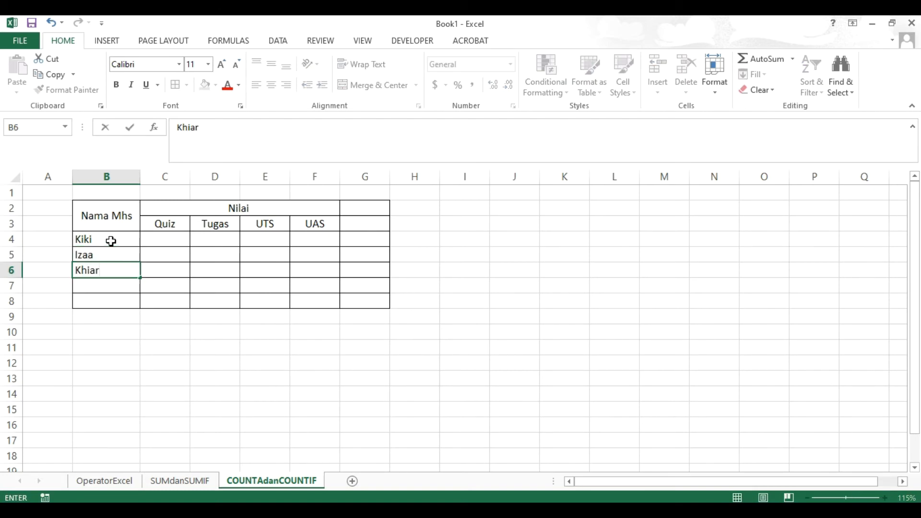
text(un)
key(Return)
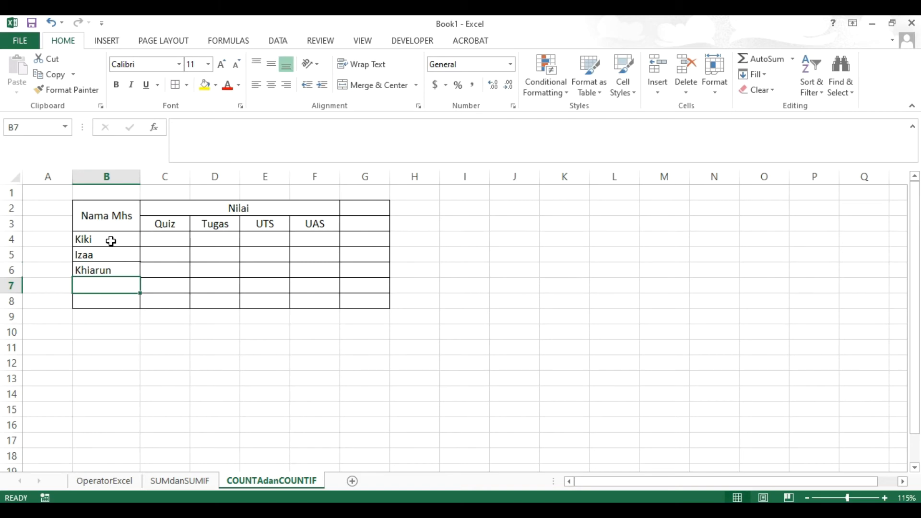
Correct the spelling of the third student's name in cell B6.
key(Up)
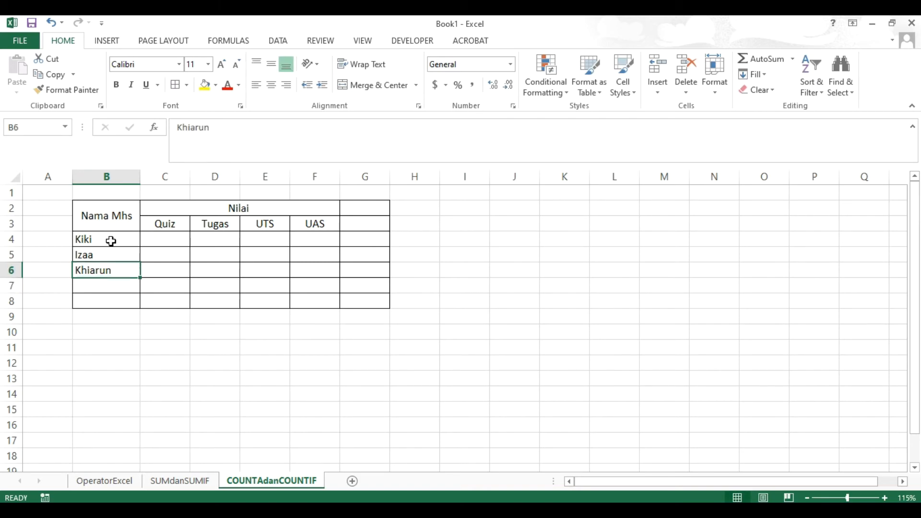
key(F2)
key(BackSpace)
key(BackSpace)
key(BackSpace)
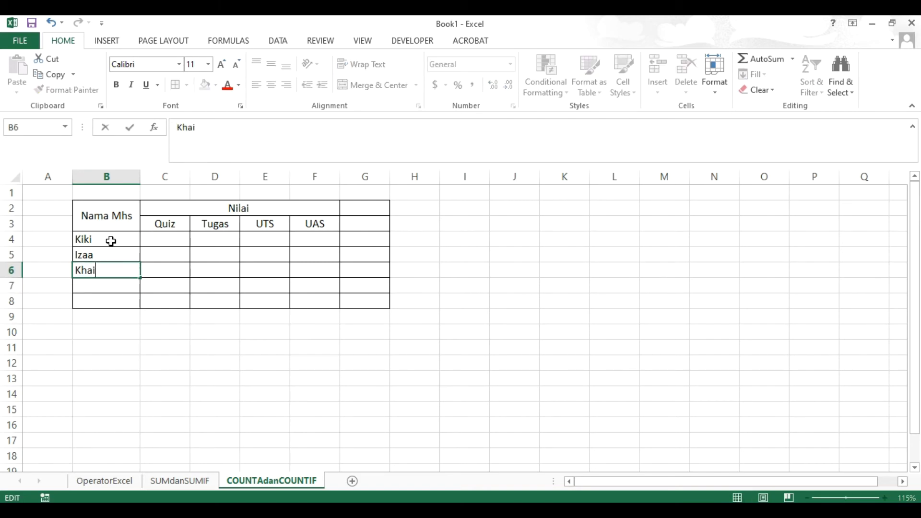
text(run)
key(Return)
Enter the fourth and fifth students' names in cells B7 and B8.
text(Faiz)
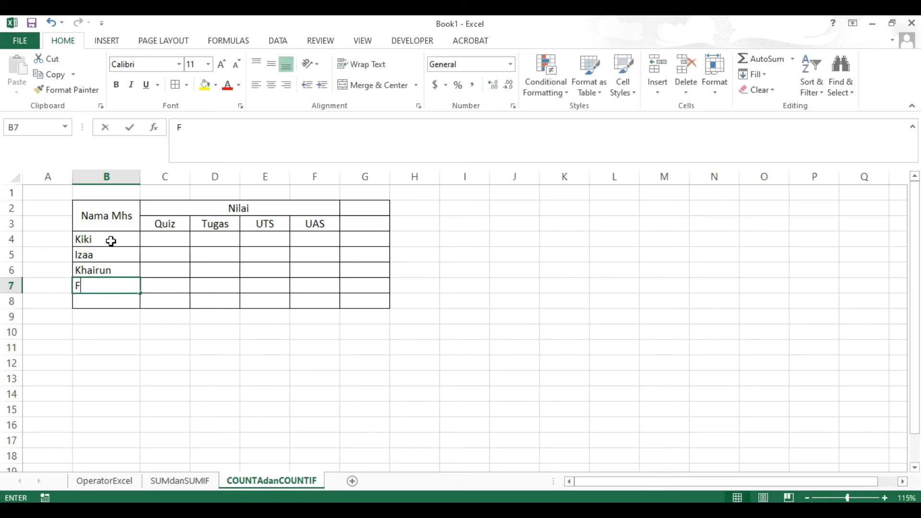
key(Return)
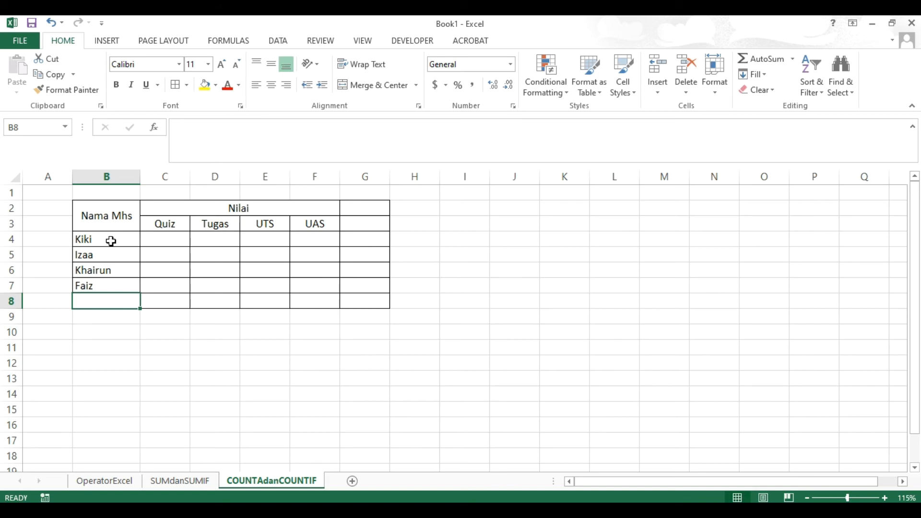
key(F2)
text(Nazl)
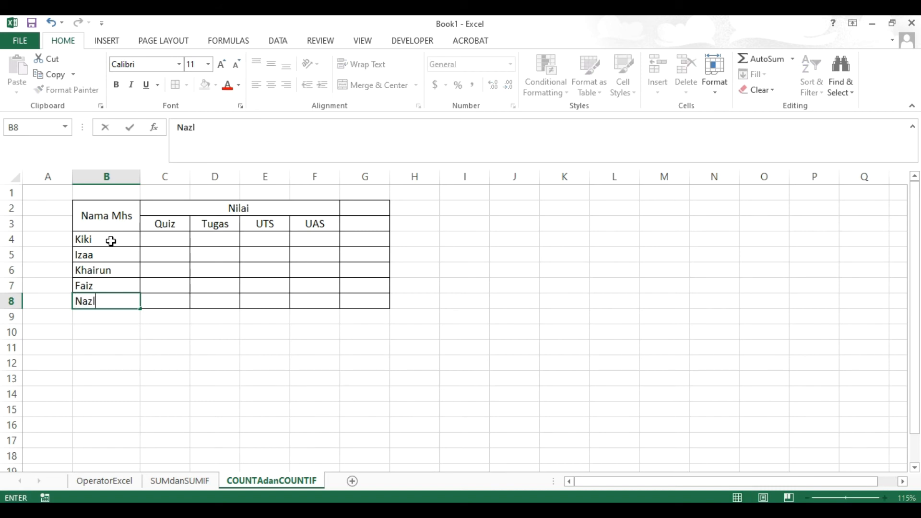
text(i)
key(Return)
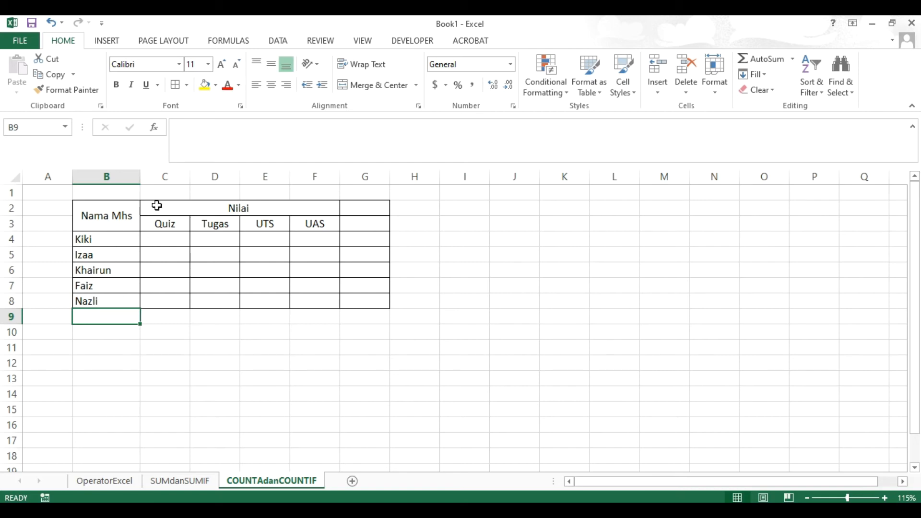
Enter the Quiz scores 90, 80, 80, 90 and 70 in cells C4 to C8.
click(167, 240)
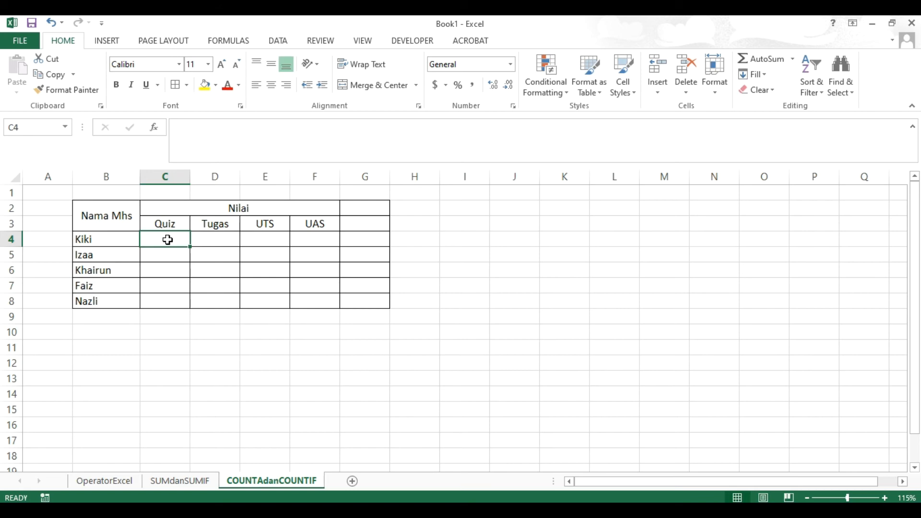
text(90)
key(ctrl+Return)
key(Return)
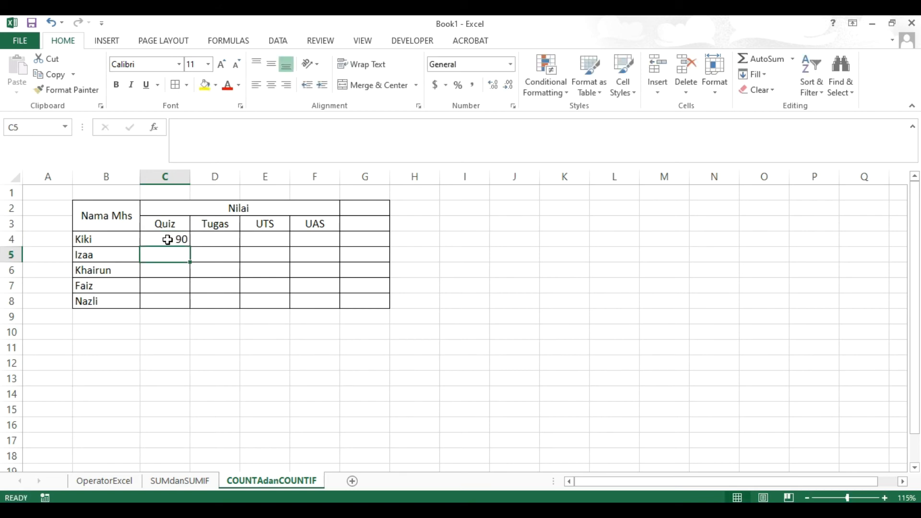
text(8)
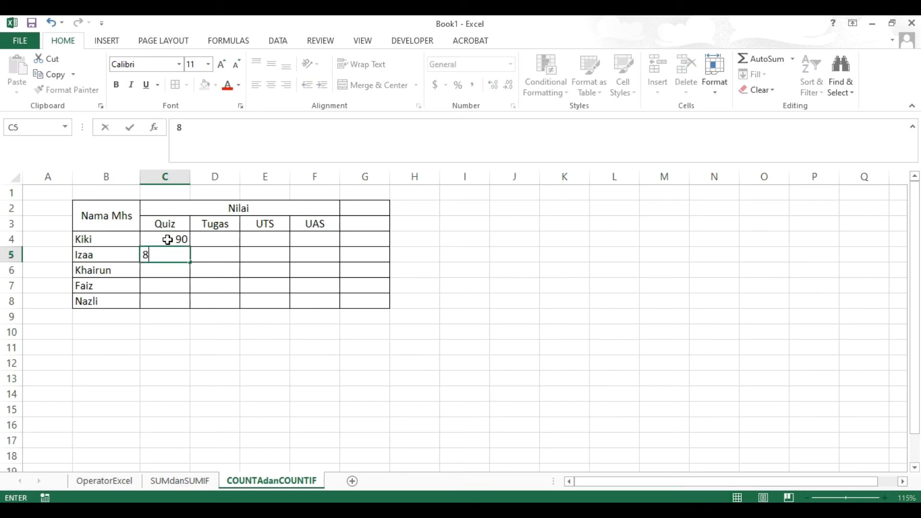
text(0)
key(Return)
text(80)
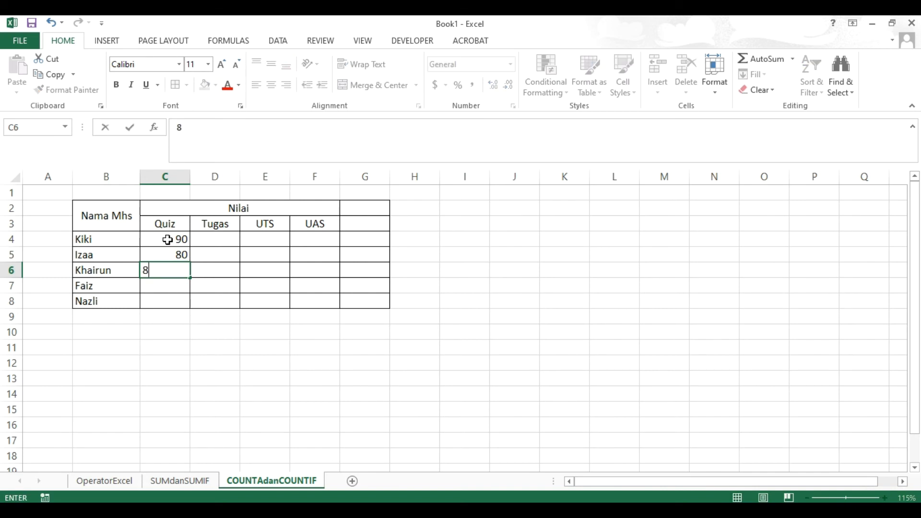
key(Return)
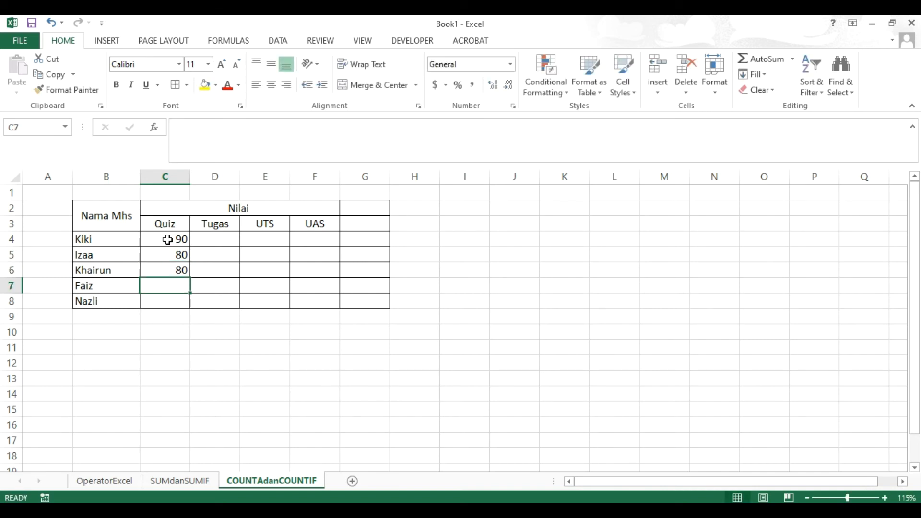
text(90)
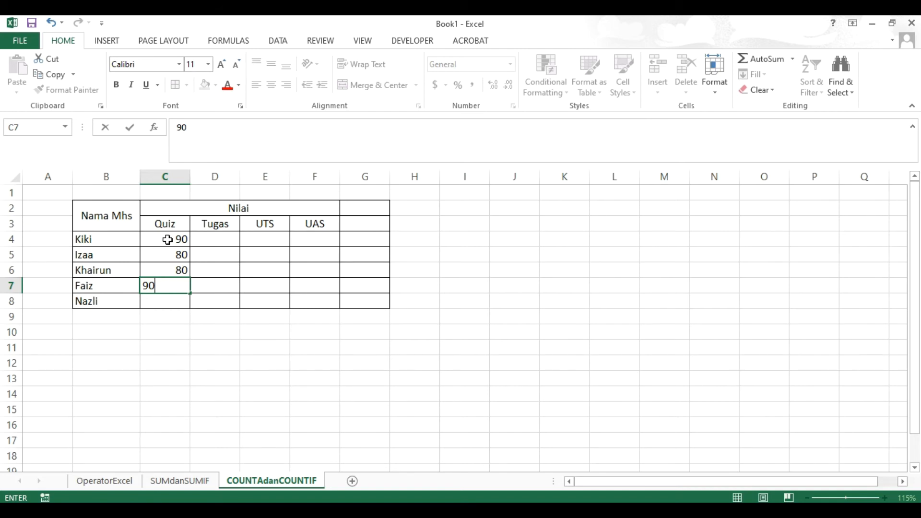
key(Return)
text(70)
key(Return)
Enter the first student's Tugas score of 90 in cell D4.
key(Up)
key(shift+Up)
key(shift+Up)
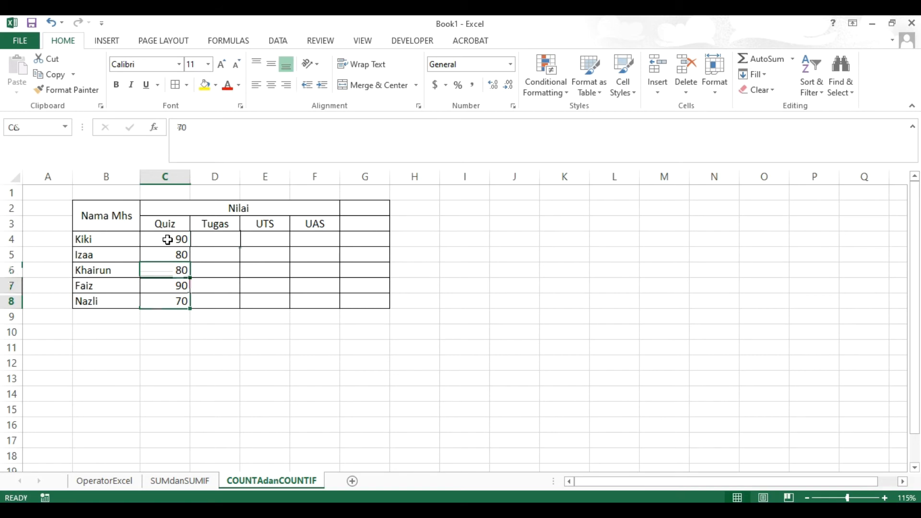
key(Up)
key(Up)
key(Right)
text(9-)
key(Return)
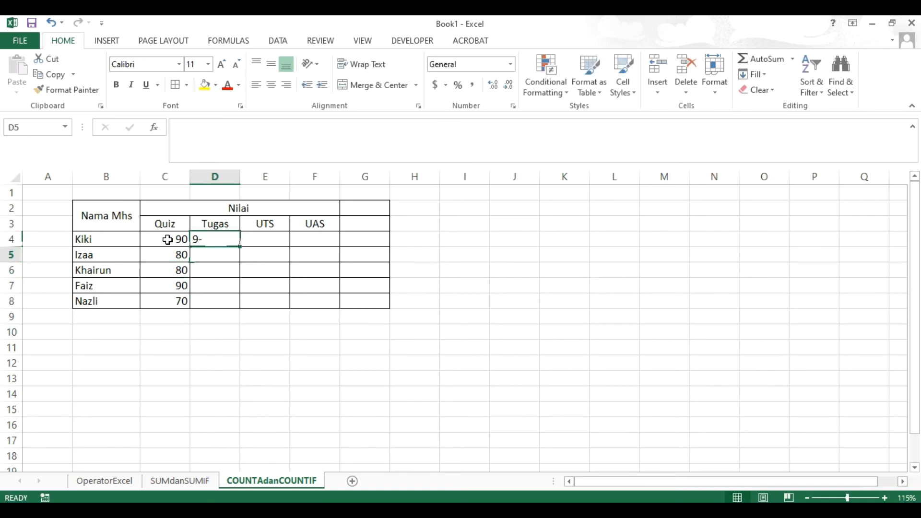
key(Up)
text(90)
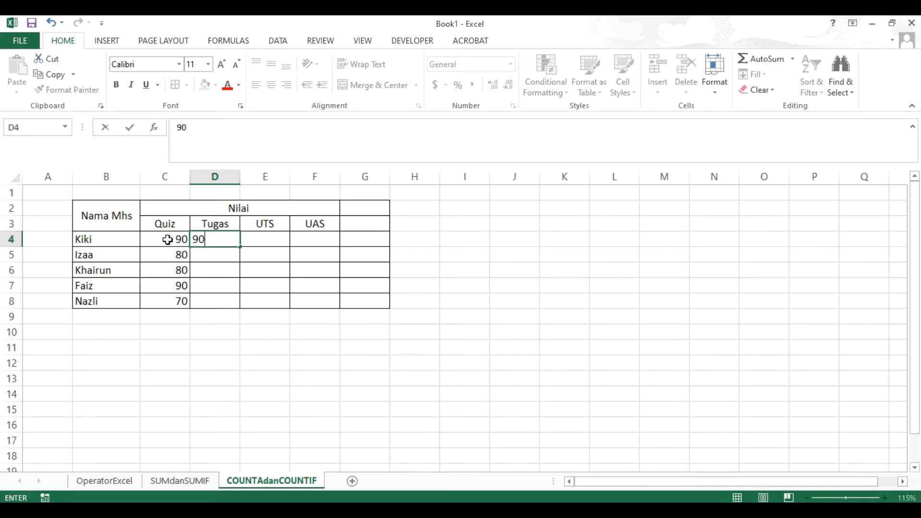
key(Return)
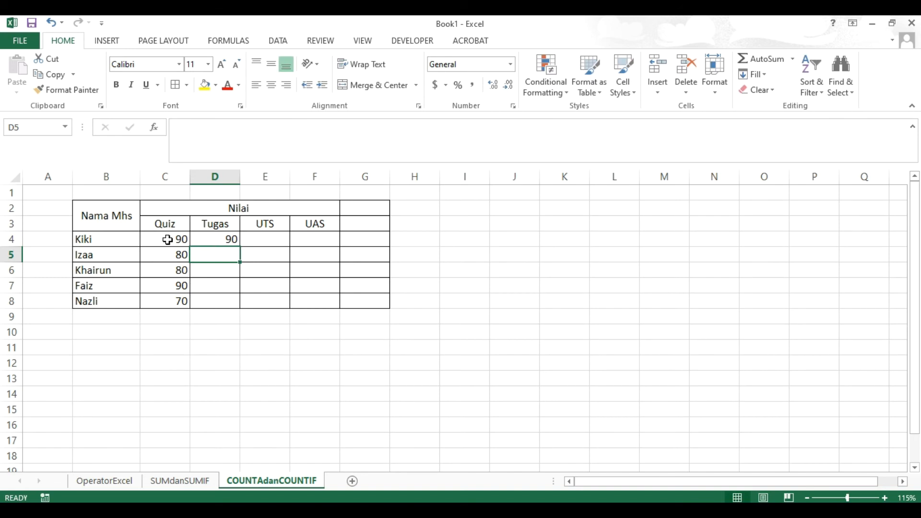
Enter a Tugas score of 90 in each of cells D6, D7 and D8, leaving D5 blank.
key(Down)
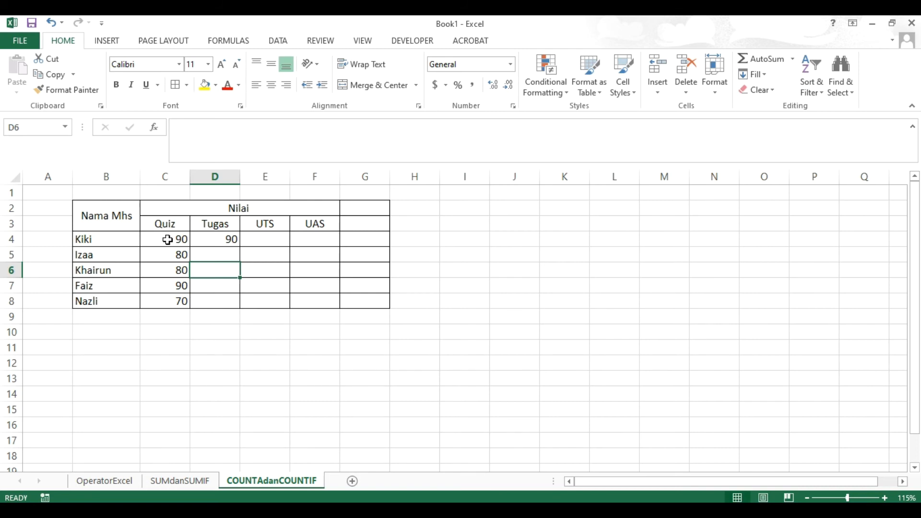
text(90)
key(Return)
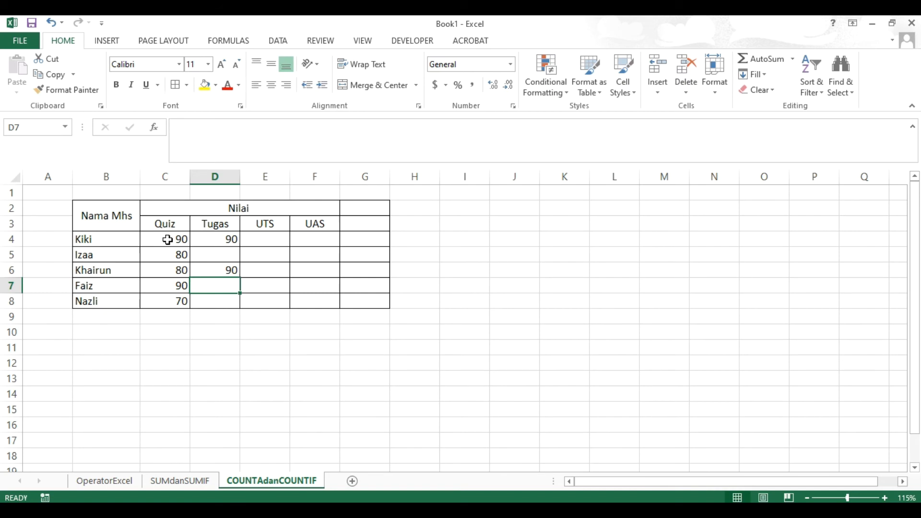
text(80)
key(BackSpace)
key(BackSpace)
text(9)
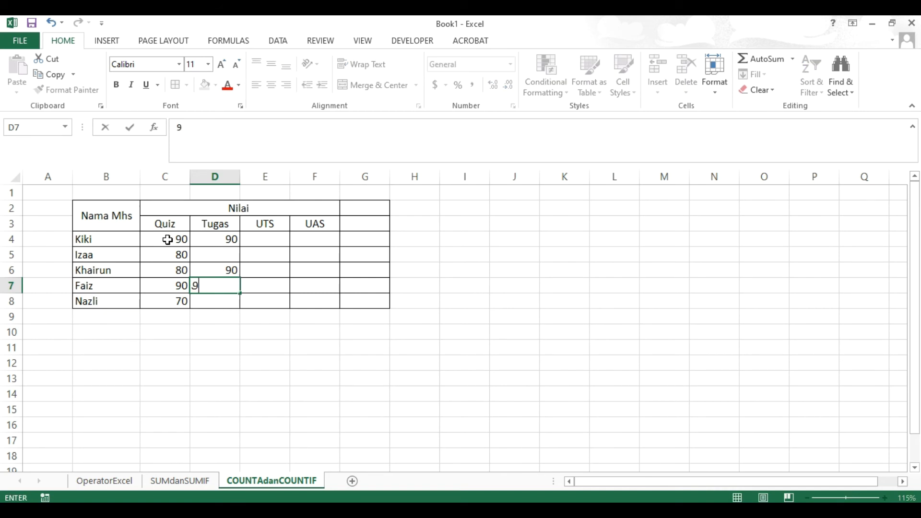
text(0)
key(Return)
text(90)
key(Return)
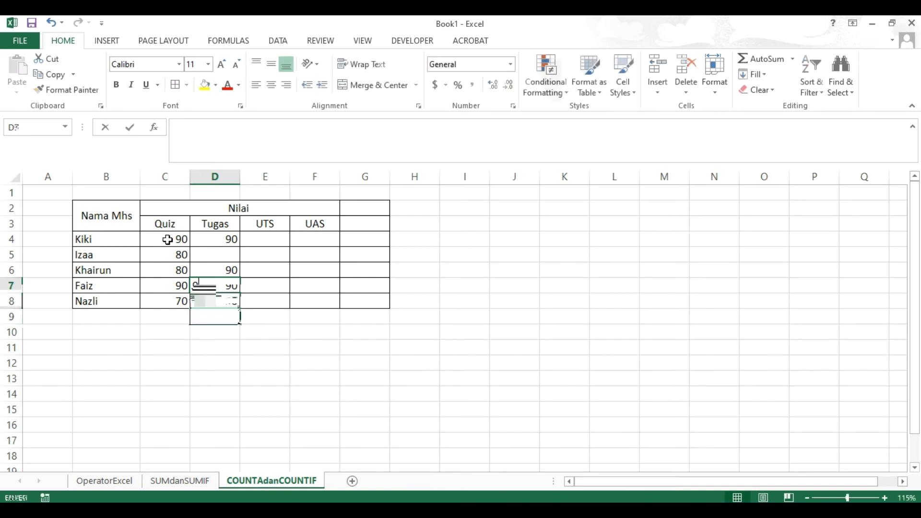
Enter the second student's UTS score of 80 in cell E5, leaving E4 blank.
key(Up)
key(Up)
key(Up)
key(Up)
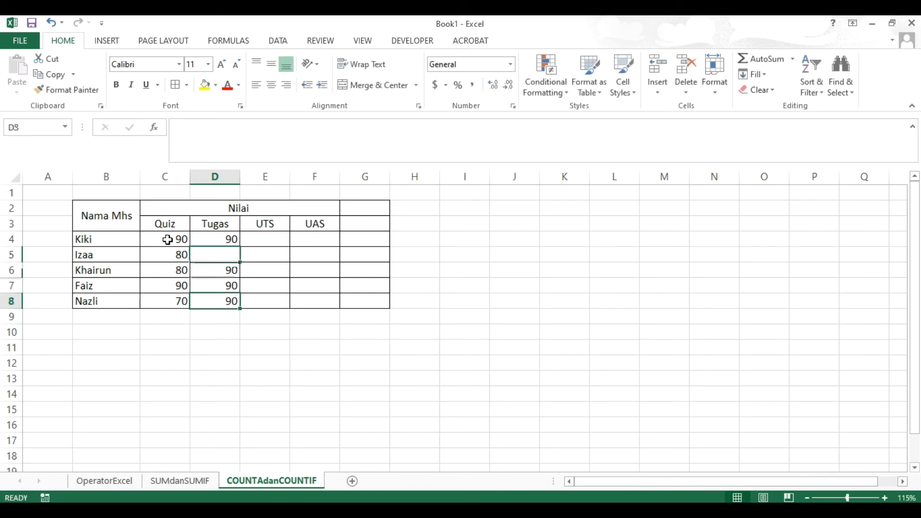
key(Up)
key(Right)
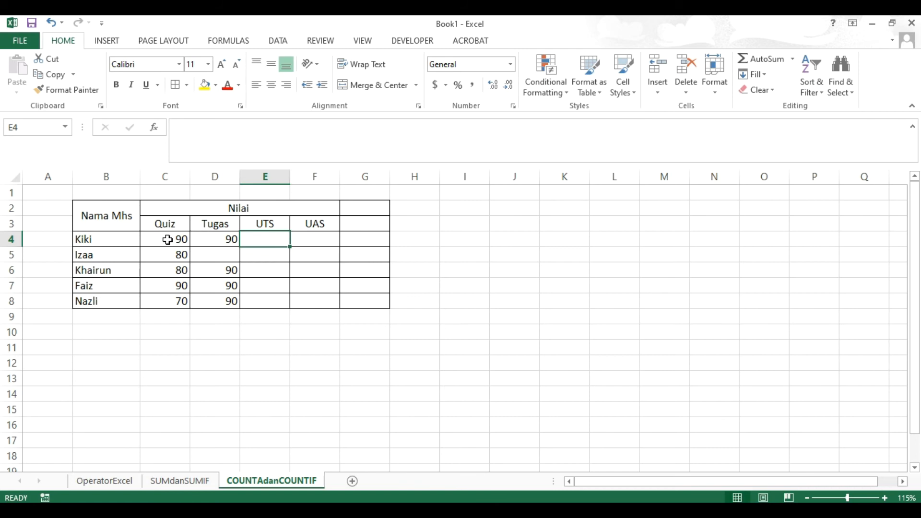
key(Down)
text(80)
key(Return)
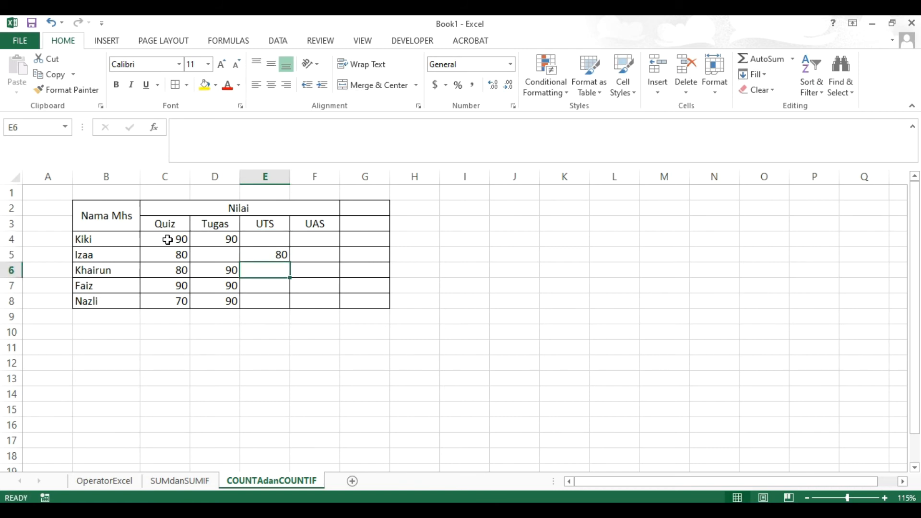
Enter the UTS scores 80, 90 and 70 in cells E6 to E8.
key(F2)
text(80)
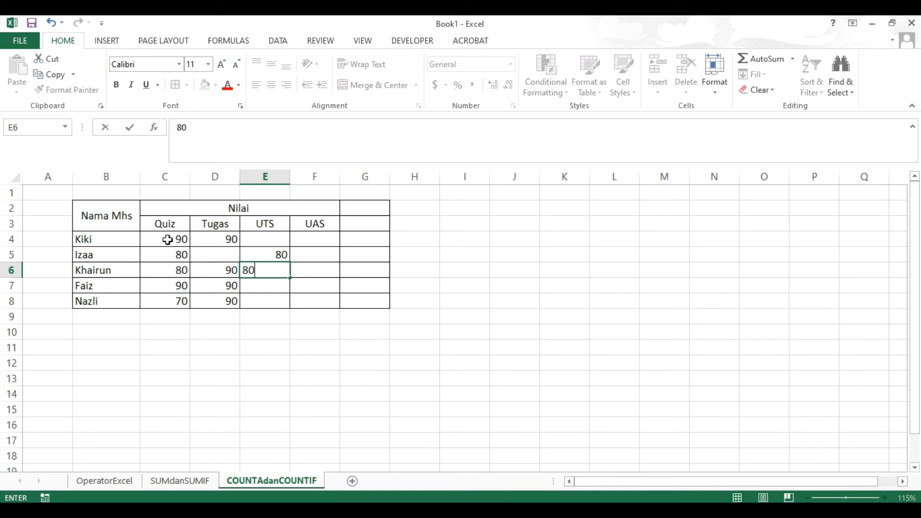
key(Return)
text(90)
key(Return)
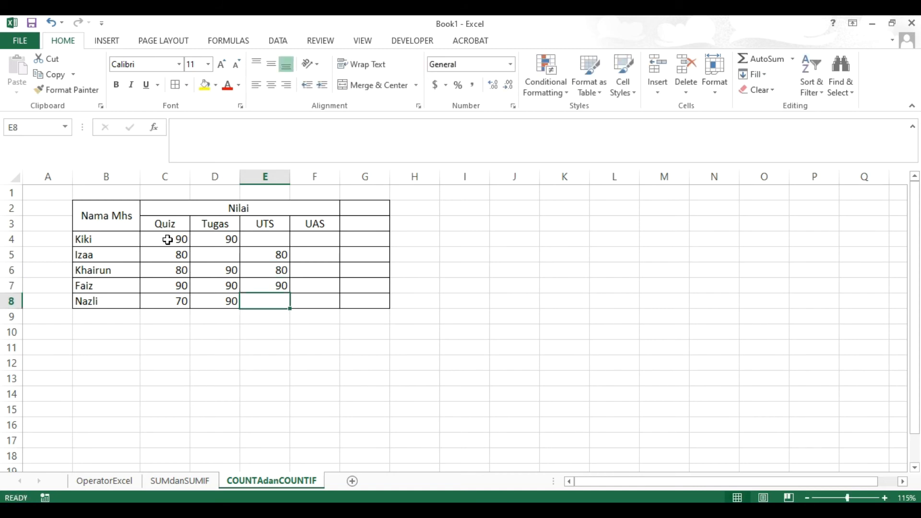
text(70)
key(Up)
Enter the second student's UAS score of 90 in cell F5, leaving F4 blank.
key(Up)
key(Up)
key(Up)
key(Up)
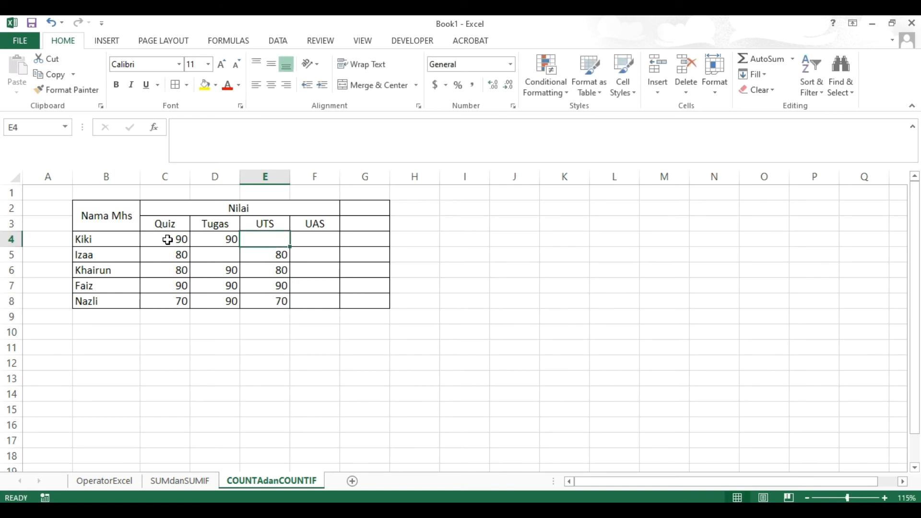
key(Right)
text(7)
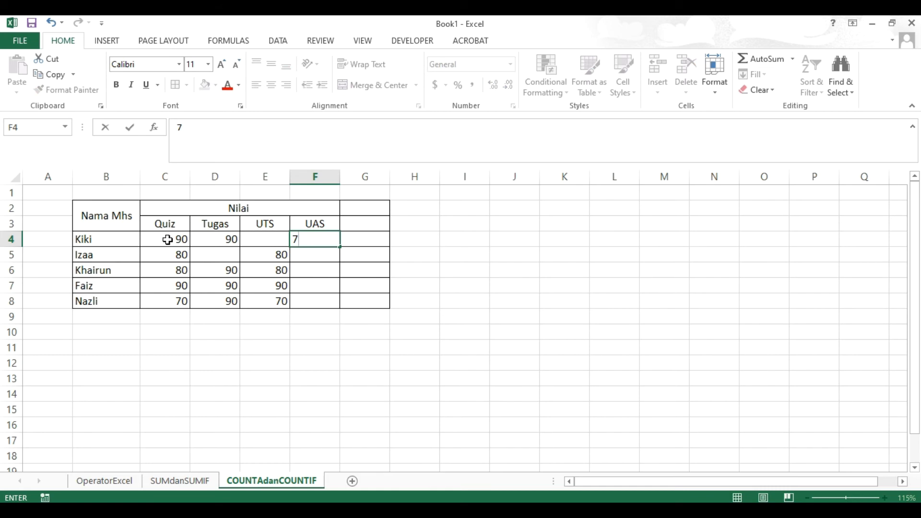
key(BackSpace)
key(Return)
text(90)
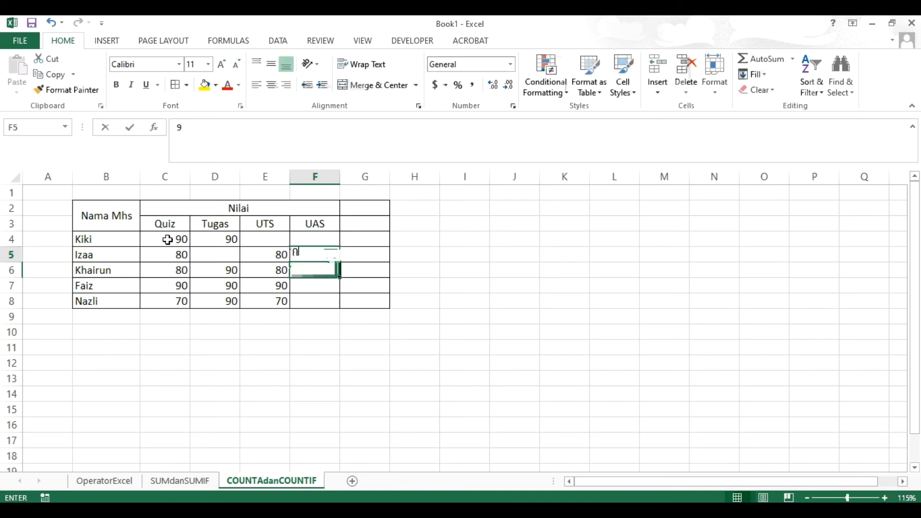
key(Return)
Enter the UAS scores 80, 90 and 70 in cells F6 to F8.
text(80)
key(Return)
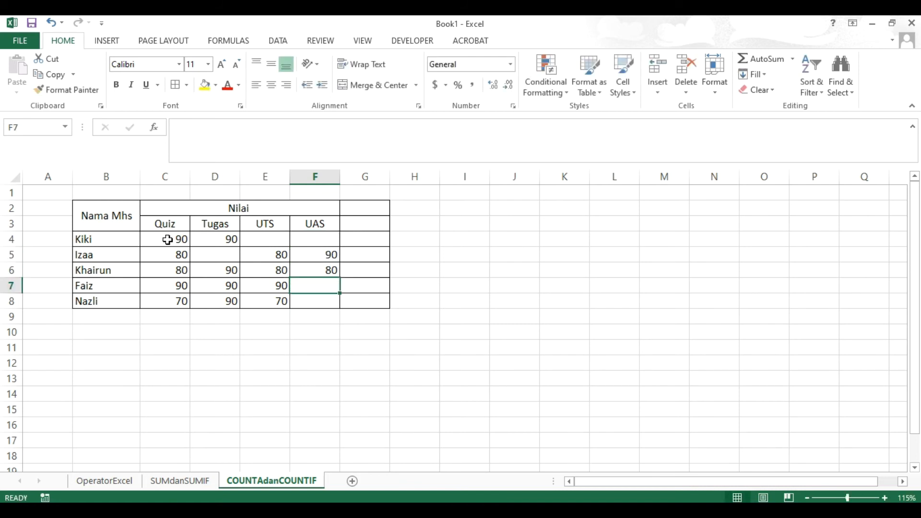
text(90)
key(Return)
text(70)
key(Return)
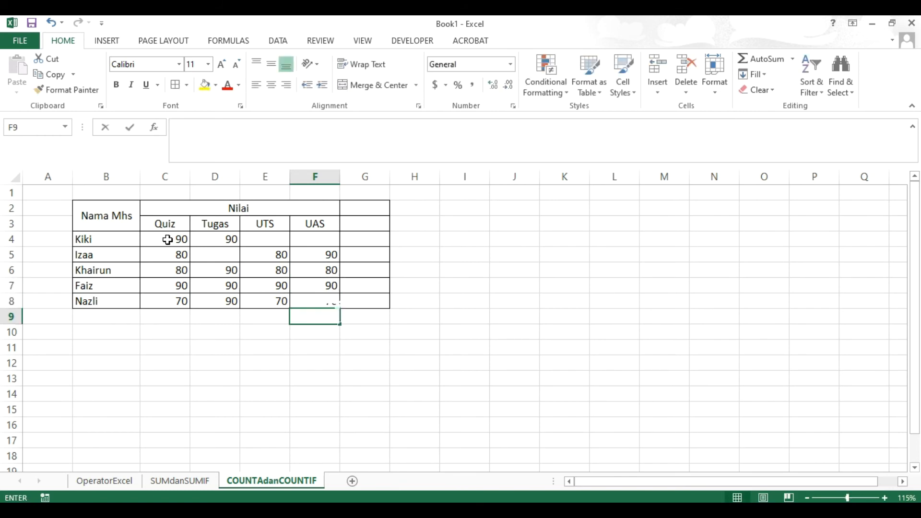
Center the contents of cells C4 to G8 both horizontally and vertically.
drag(168, 240, 369, 308)
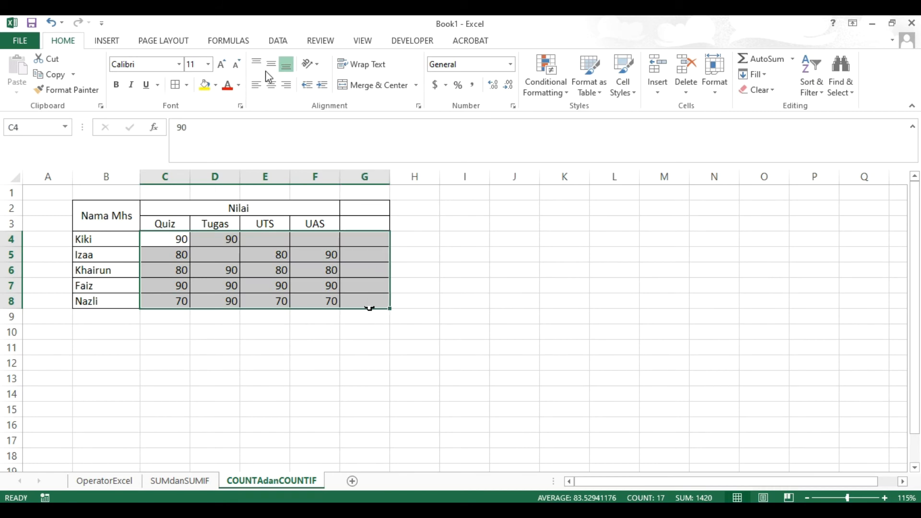
click(271, 84)
click(271, 64)
click(464, 269)
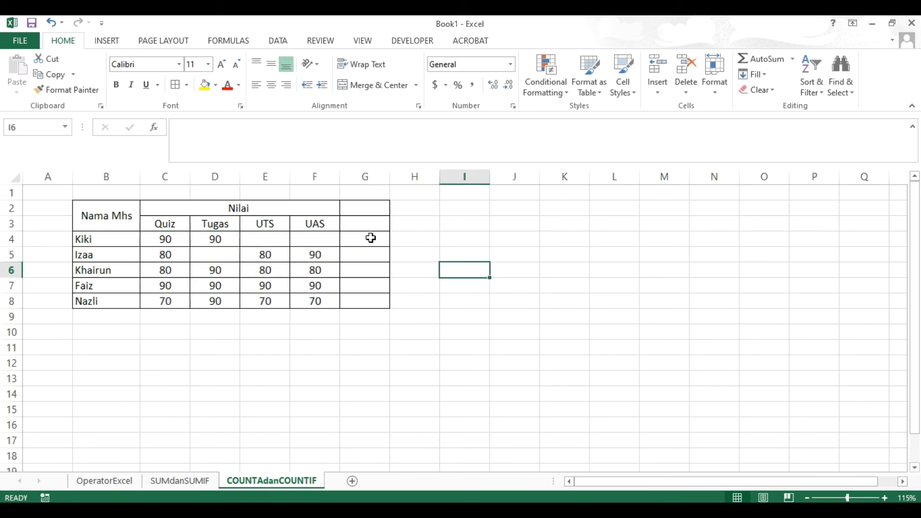
click(360, 225)
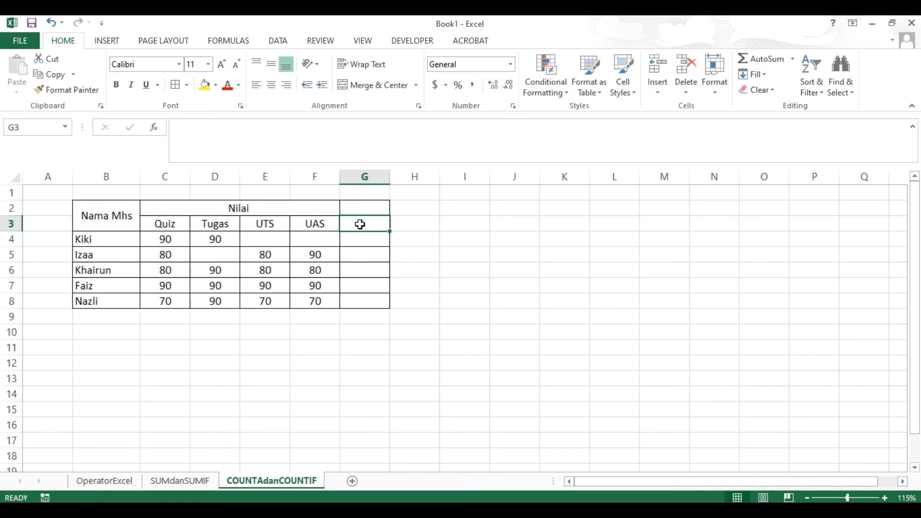
text(T)
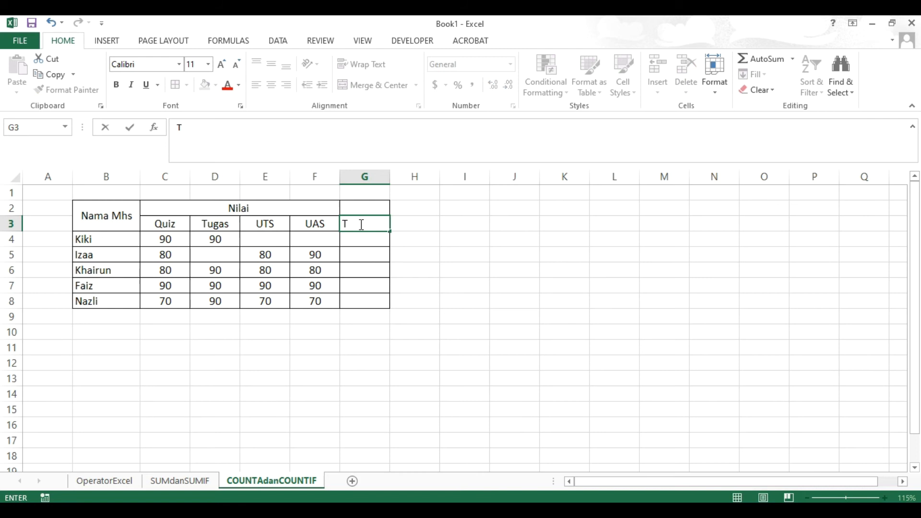
text(o)
key(BackSpace)
key(BackSpace)
click(516, 300)
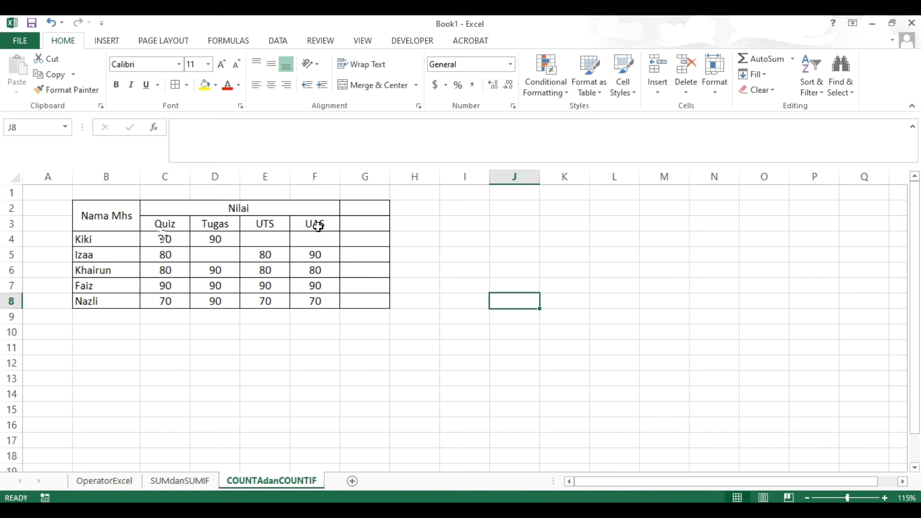
Replace the Quiz column header in cell C3 with Tugas1.
click(174, 225)
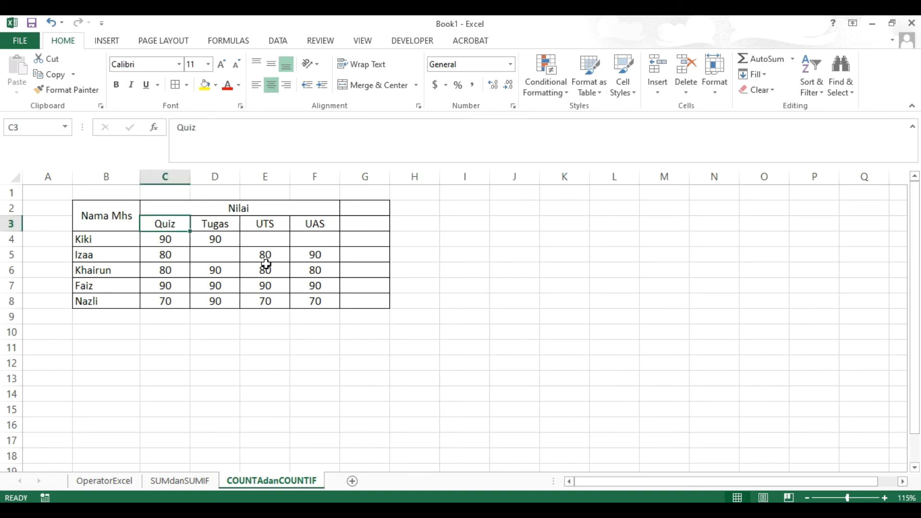
text(TUga)
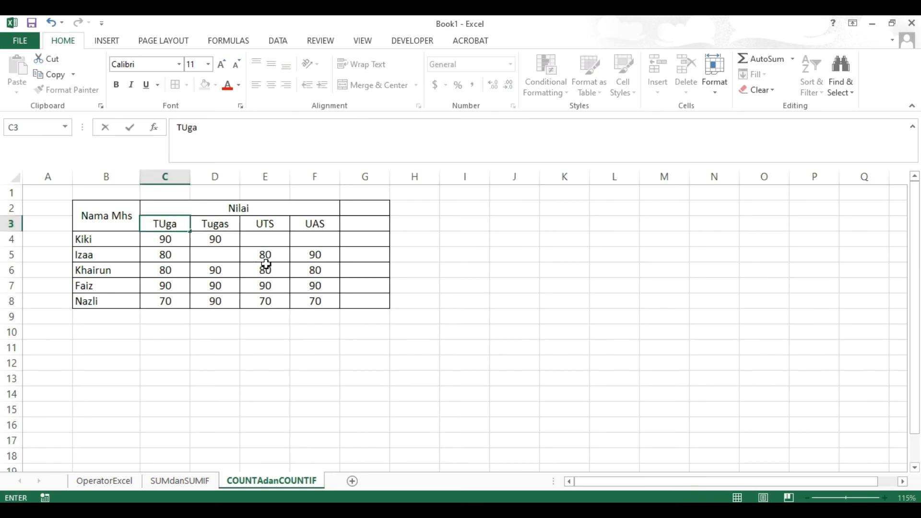
key(BackSpace)
key(BackSpace)
key(BackSpace)
text(ugas1)
key(Return)
Change the Tugas column header in cell D3 to Tugas2.
key(Up)
key(Right)
key(F2)
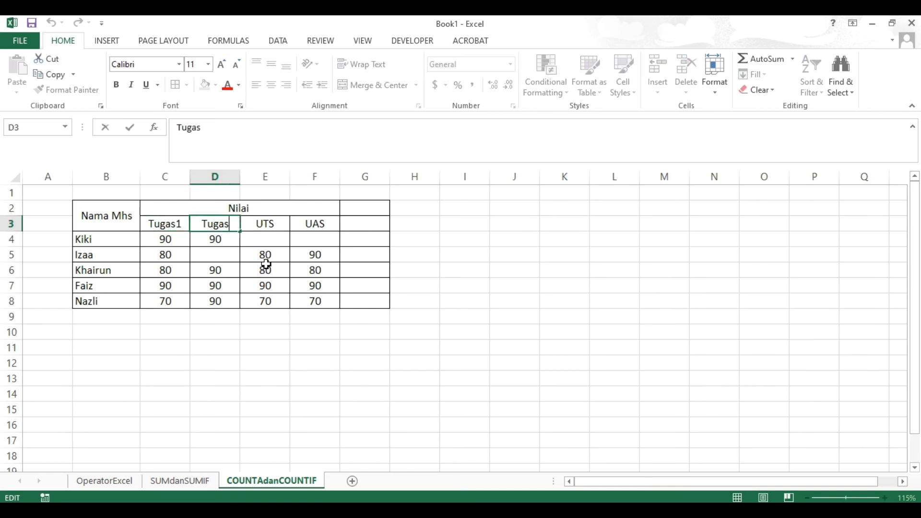
text(2)
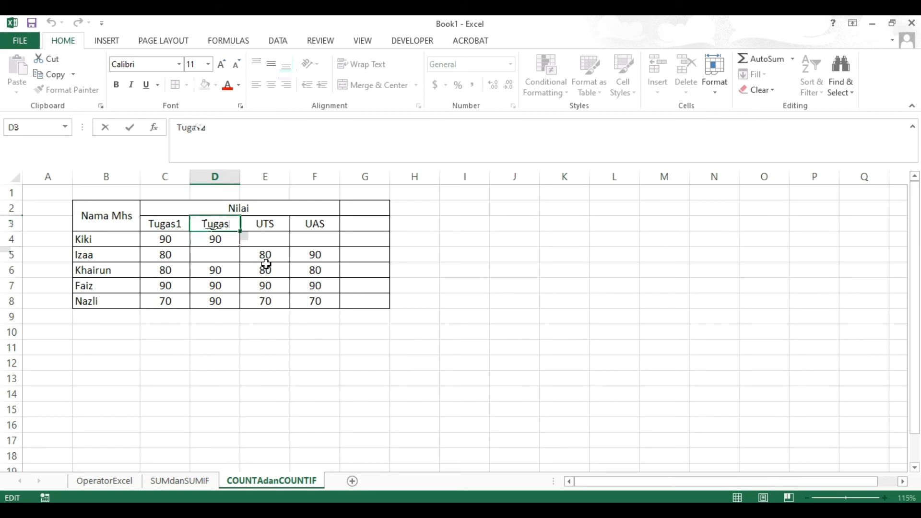
key(Tab)
Replace the UTS column header in cell E3 with Tugas3.
key(F2)
text(T)
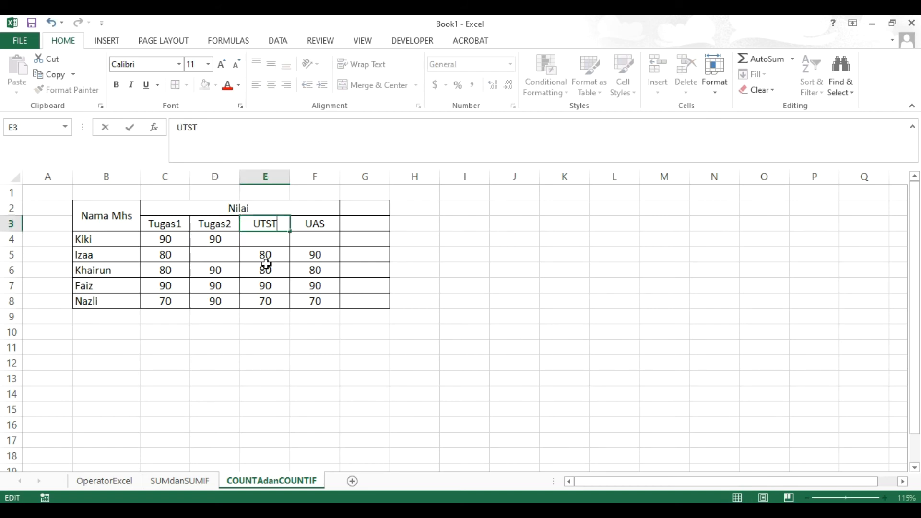
text(Uga)
key(Home)
key(Delete)
key(Delete)
key(Delete)
key(End)
key(BackSpace)
text(as 3)
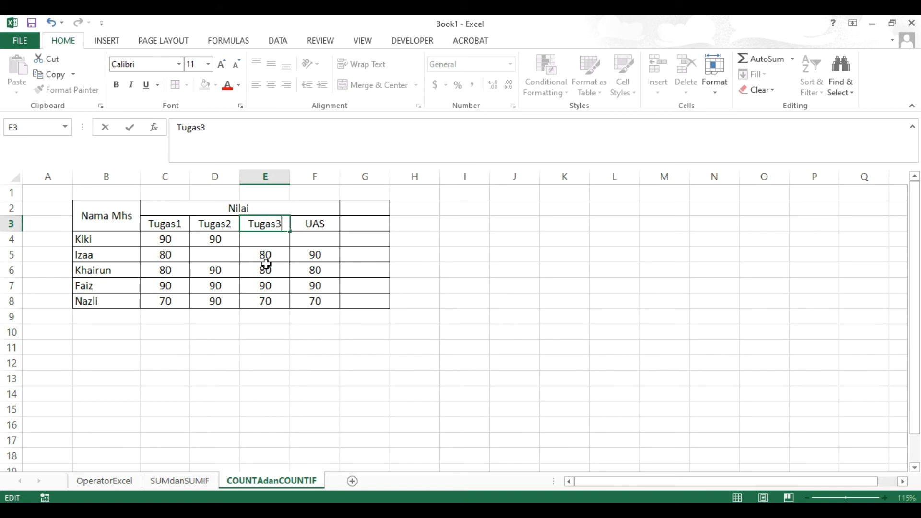
key(Tab)
Replace the UAS column header in cell F3 with Tugas4.
key(F2)
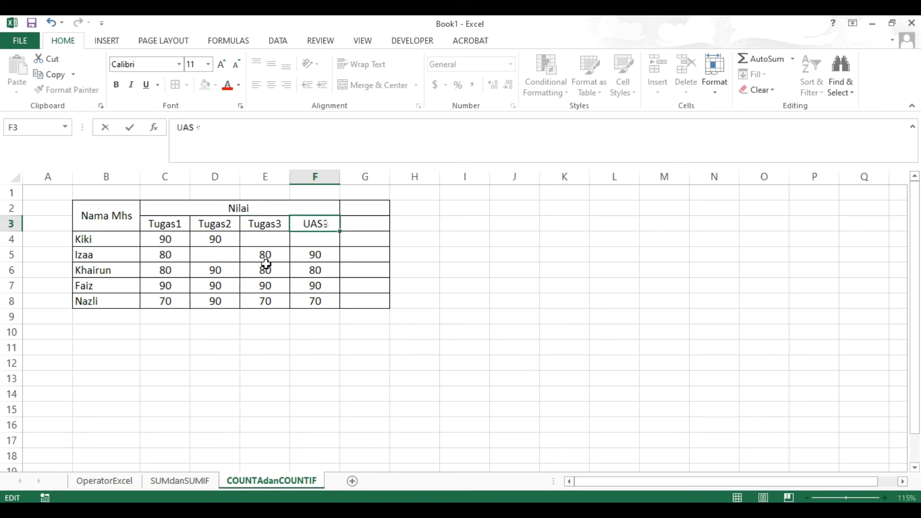
key(Escape)
text(Tugas4)
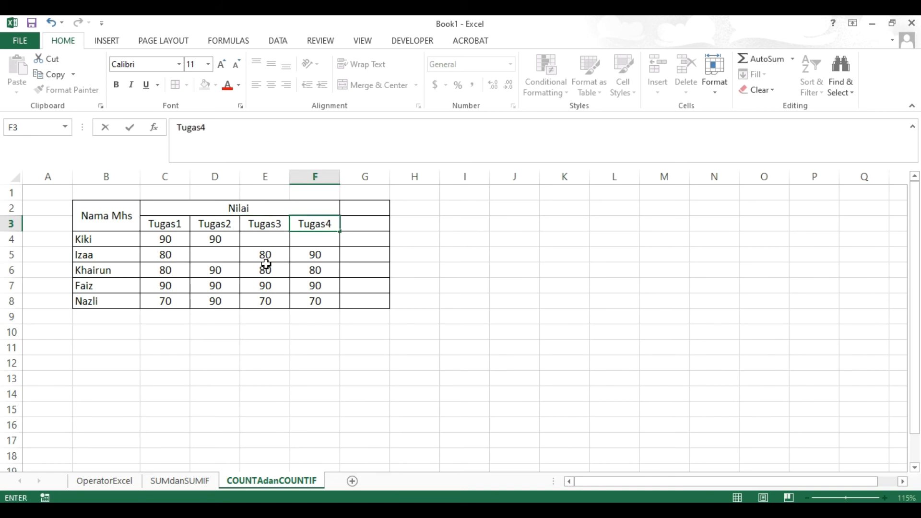
key(ctrl+Return)
Enter the header Jumlah Tugas Submit in cell G3 and widen column G to about the header's length.
click(361, 232)
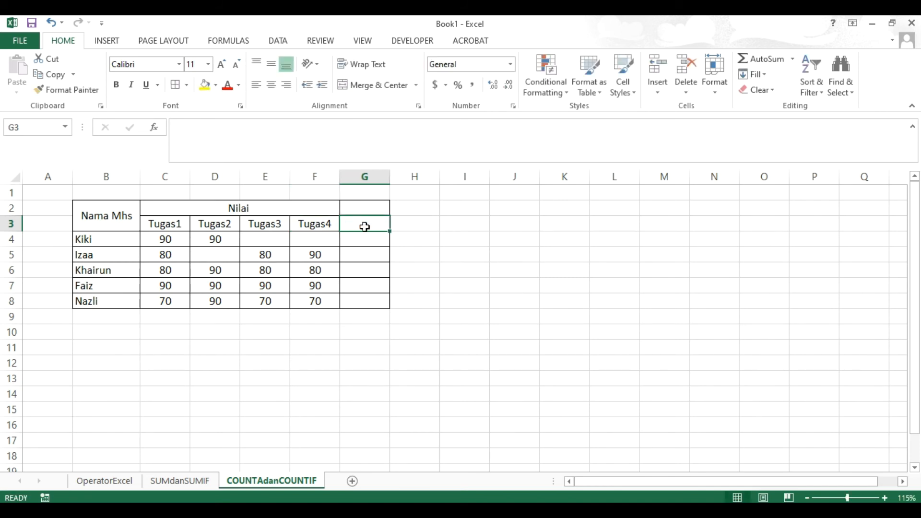
text(Juml)
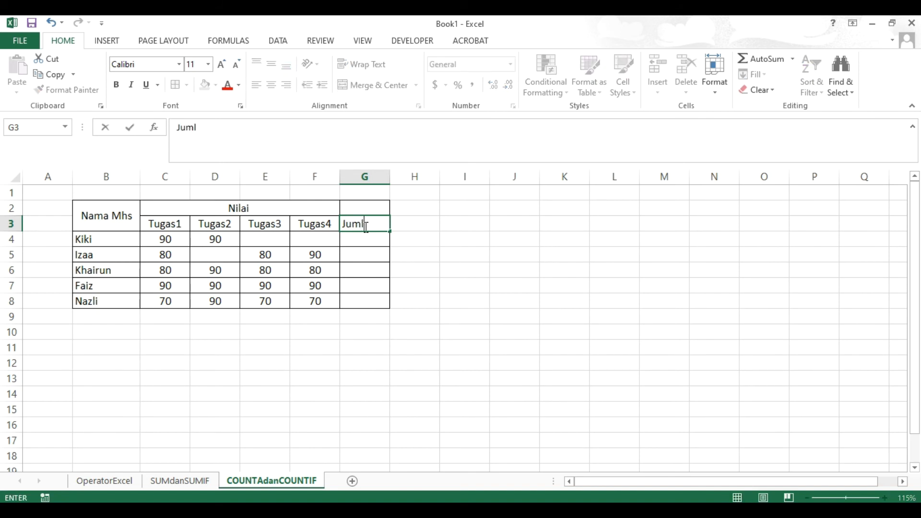
text(ah Tugas Sub,)
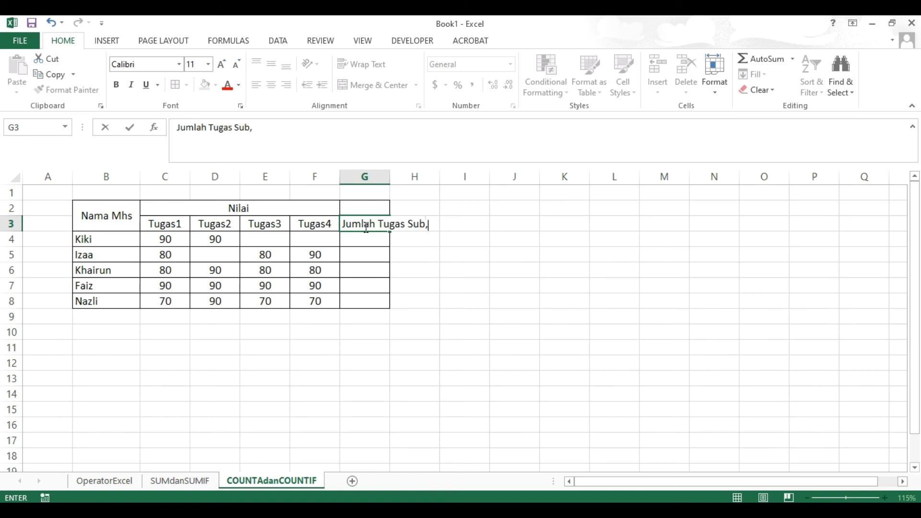
key(BackSpace)
text(mit)
key(Return)
drag(389, 178, 439, 178)
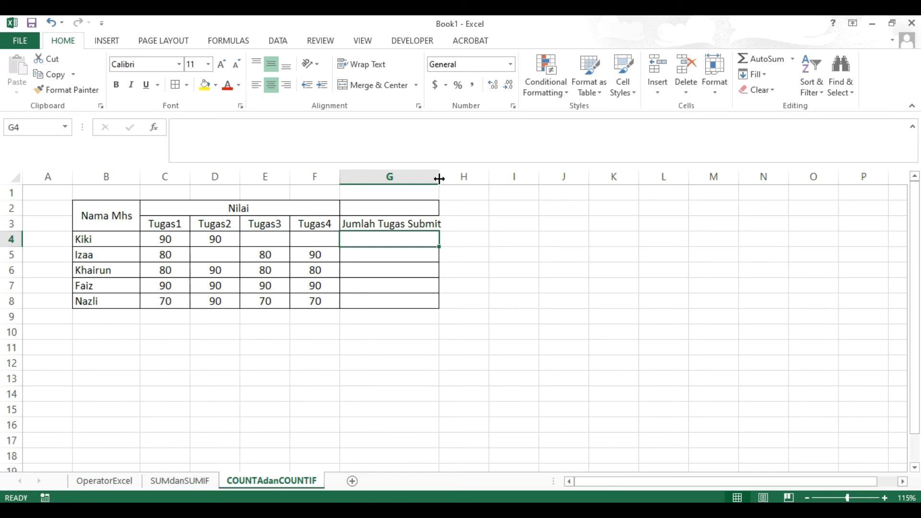
Enter the formula =COUNTA(C4:F4) in cell G4 to count the first student's submitted assignments.
text(=cou)
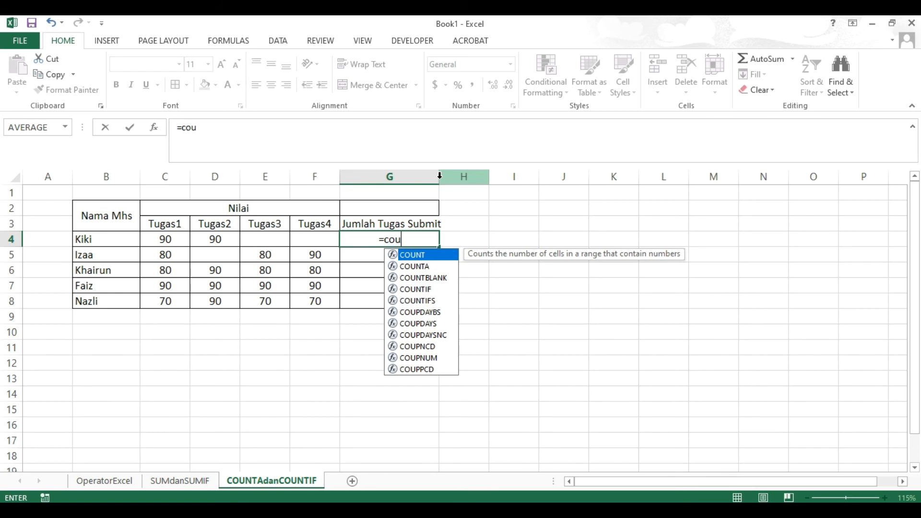
text(t)
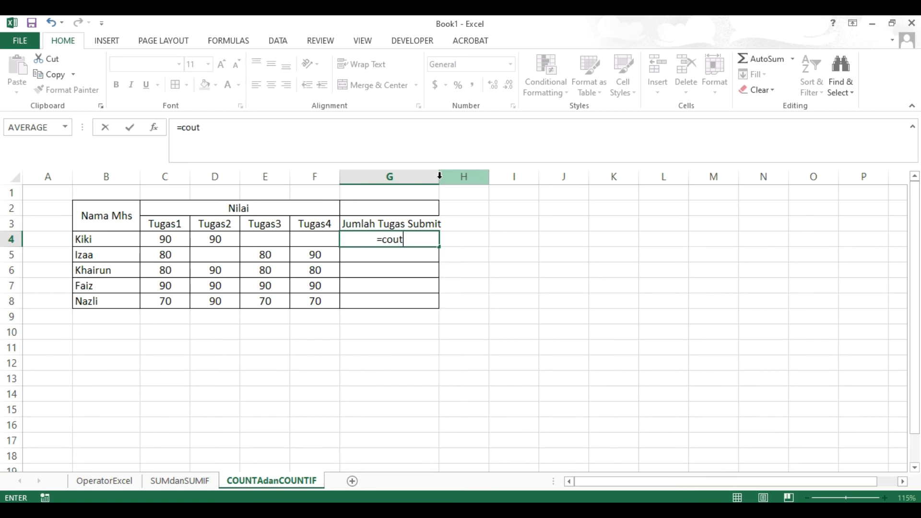
key(BackSpace)
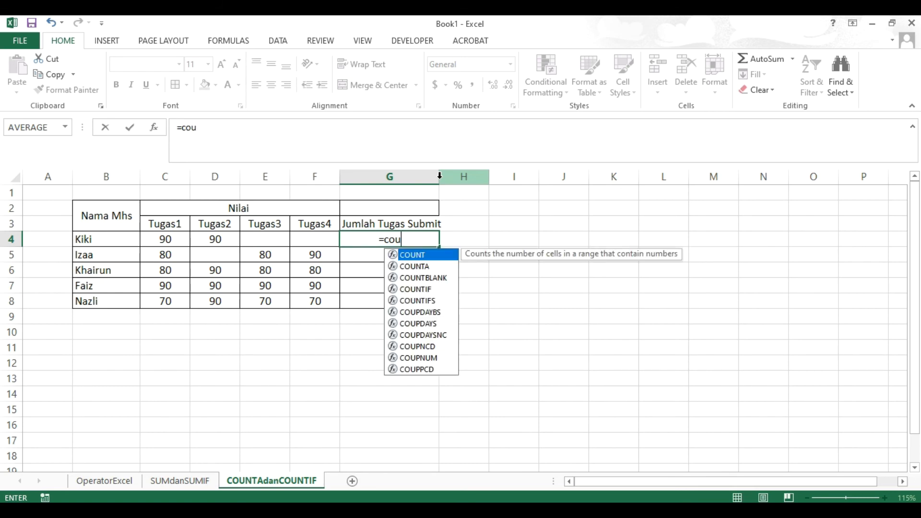
text(n)
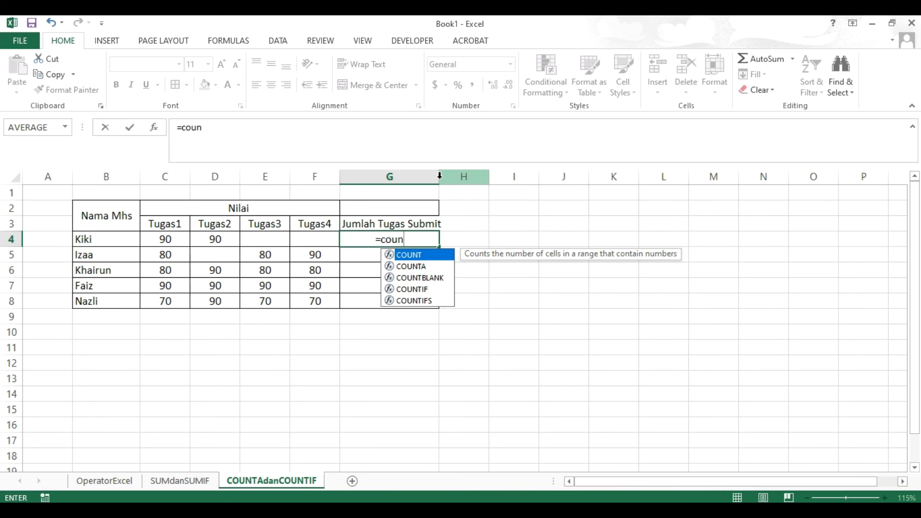
text(ta)
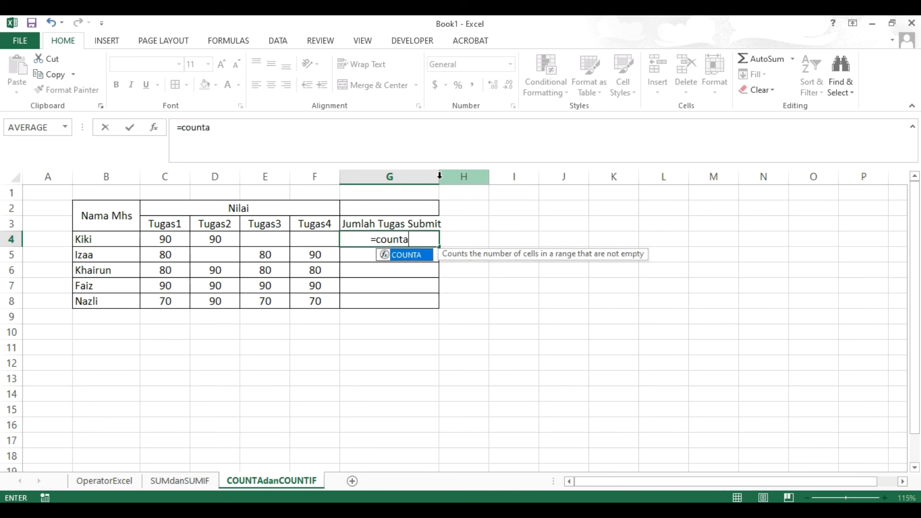
text(()
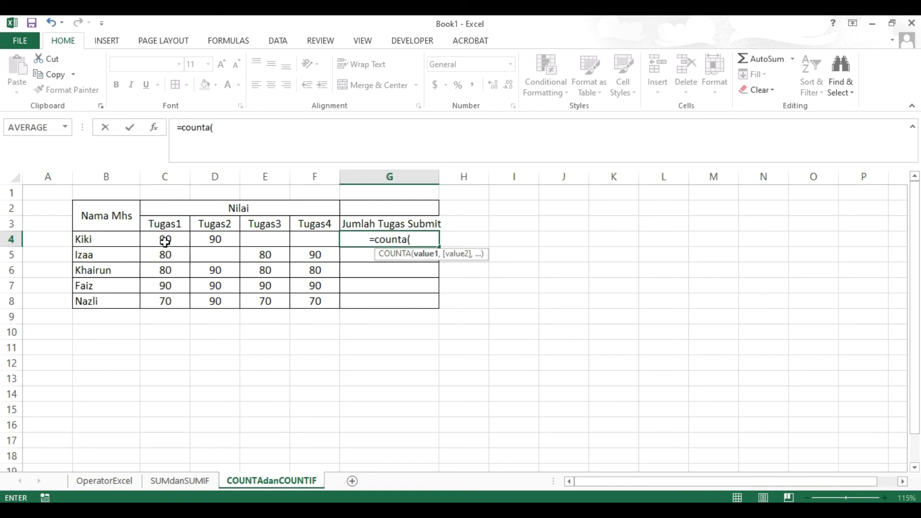
click(186, 240)
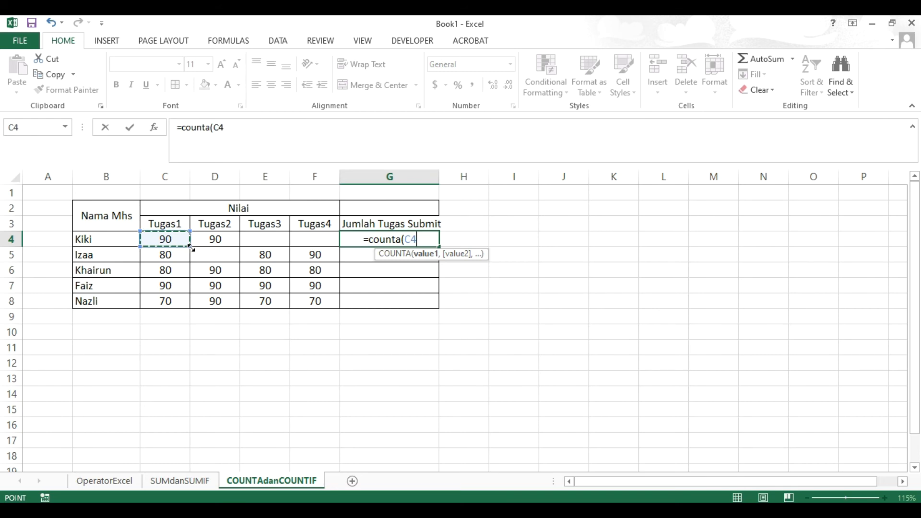
drag(192, 247, 315, 240)
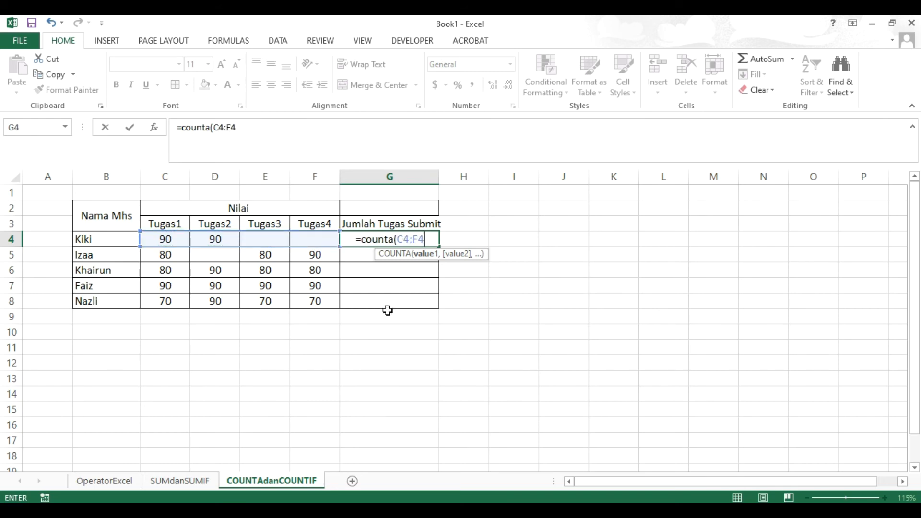
key(Return)
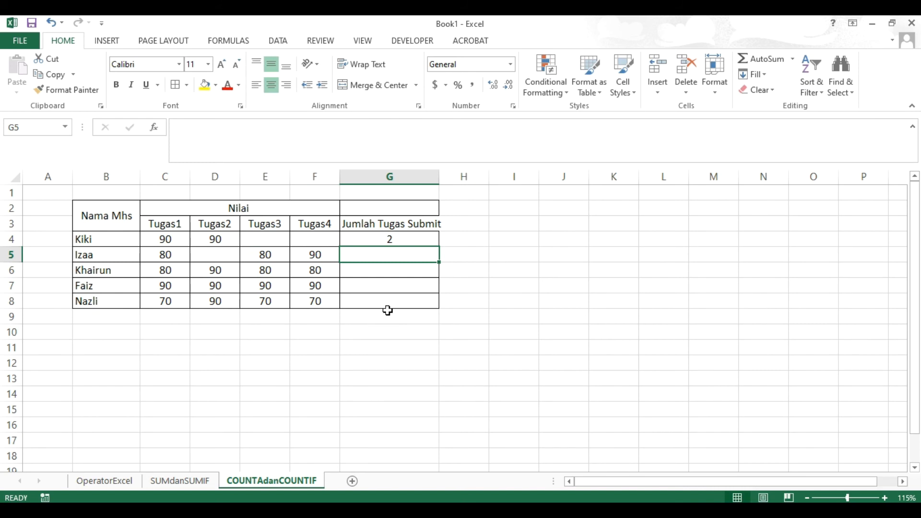
Review the COUNTA formula and its referenced range in cell G4.
double_click(398, 240)
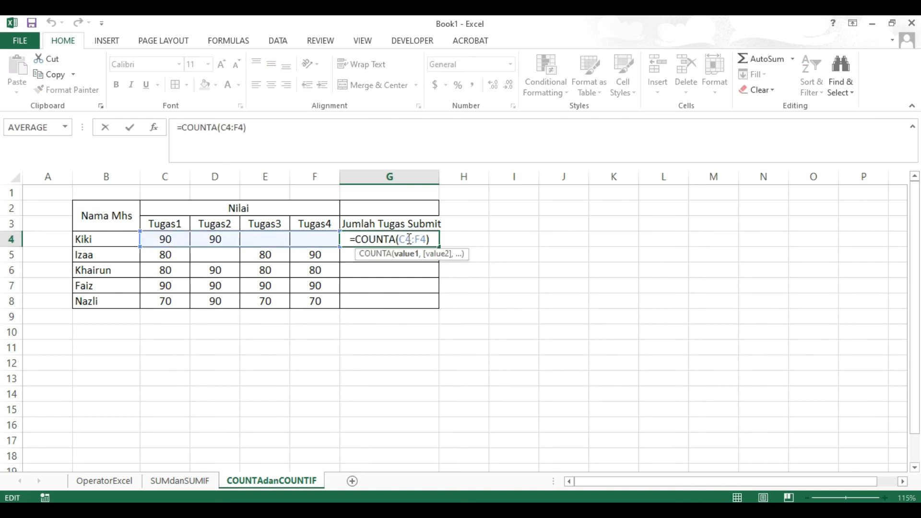
click(407, 269)
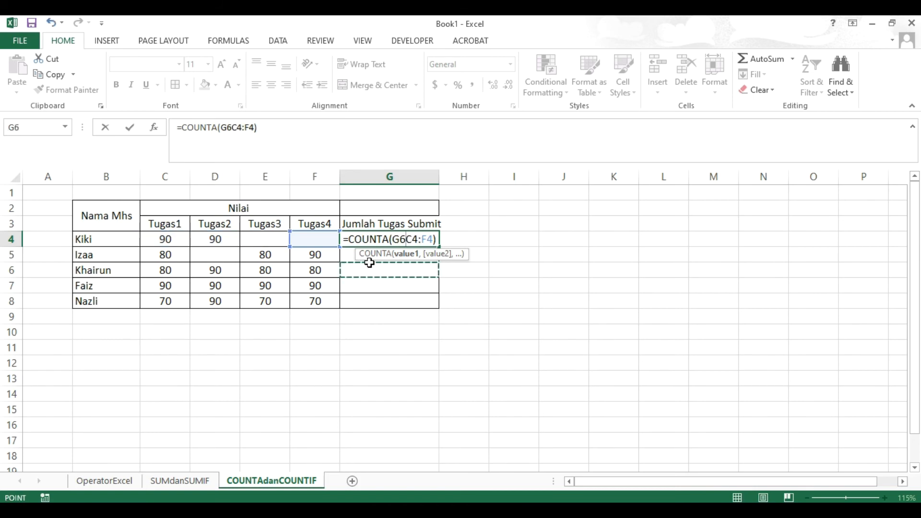
key(BackSpace)
key(BackSpace)
key(Return)
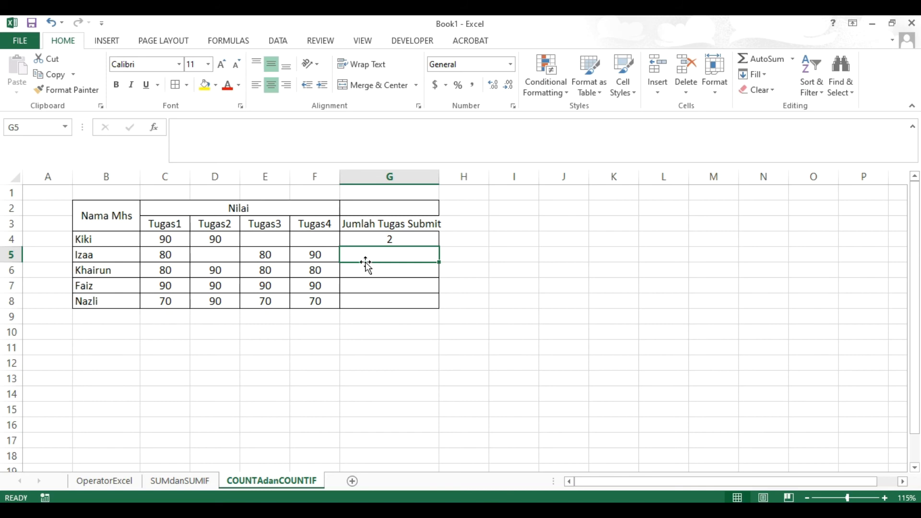
text(=)
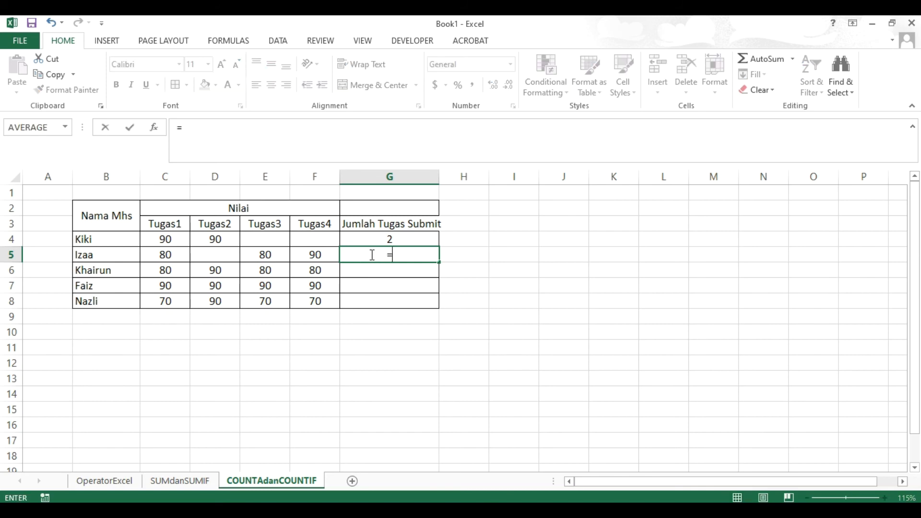
key(BackSpace)
click(493, 261)
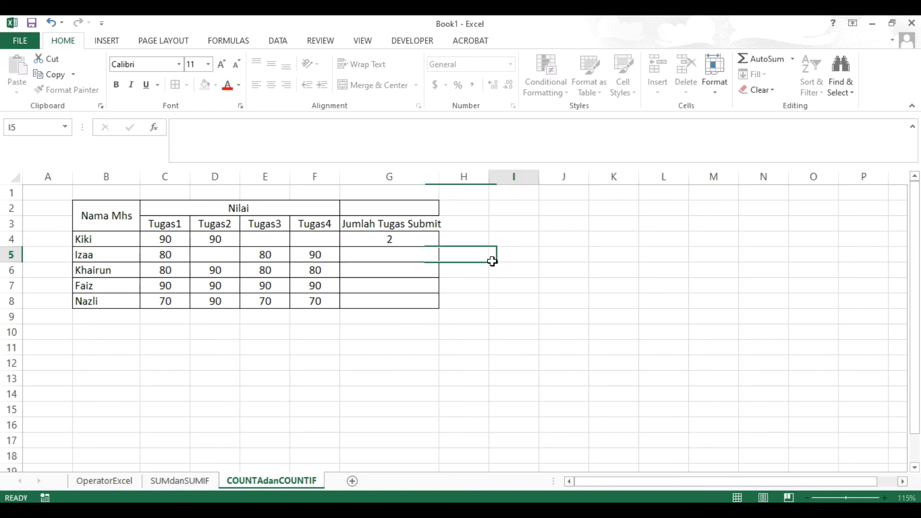
Fill the COUNTA formula from cell G4 down to G8 and review the copied formula in G5.
click(411, 242)
drag(440, 247, 442, 312)
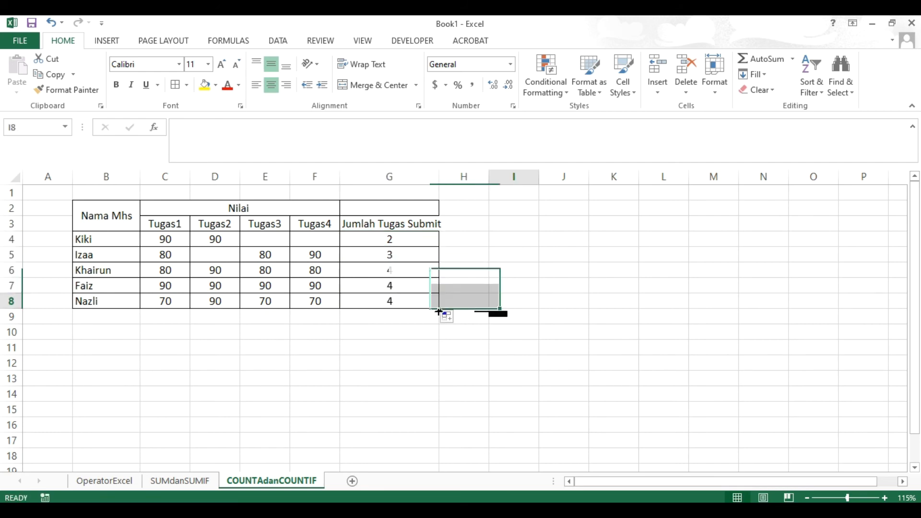
click(391, 255)
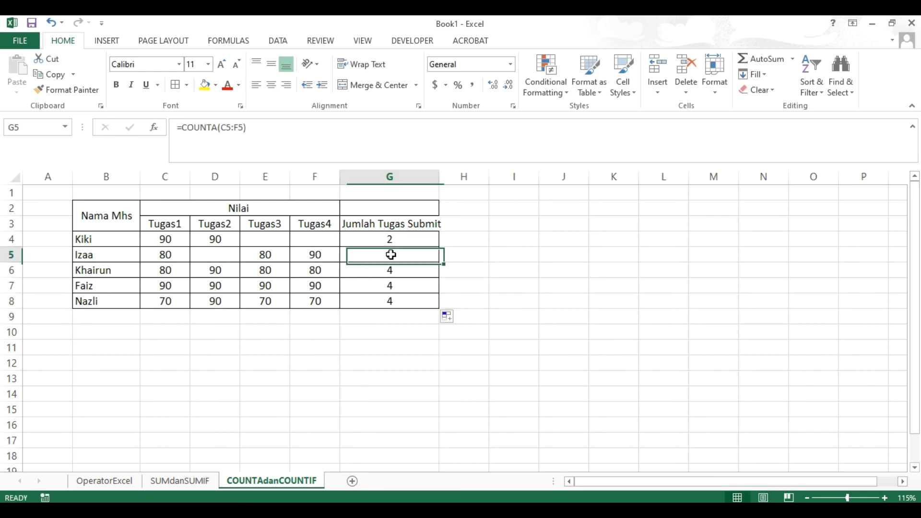
double_click(391, 254)
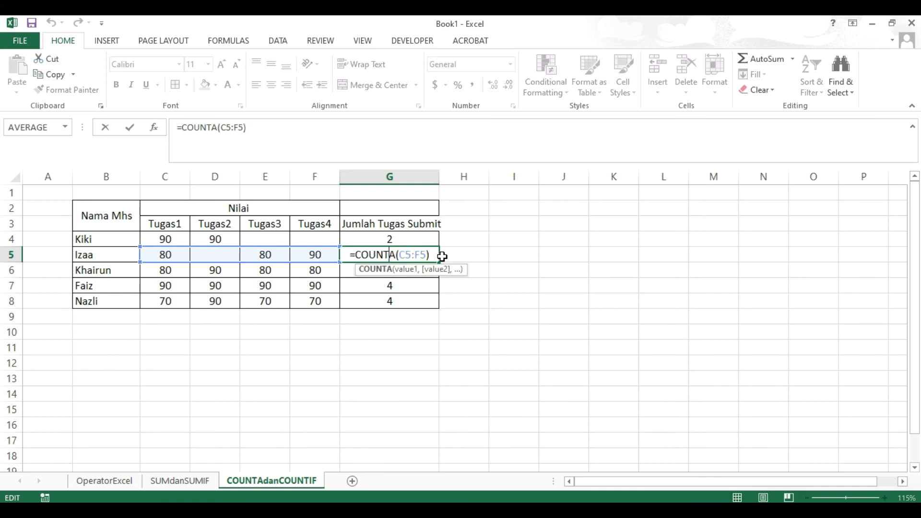
key(Return)
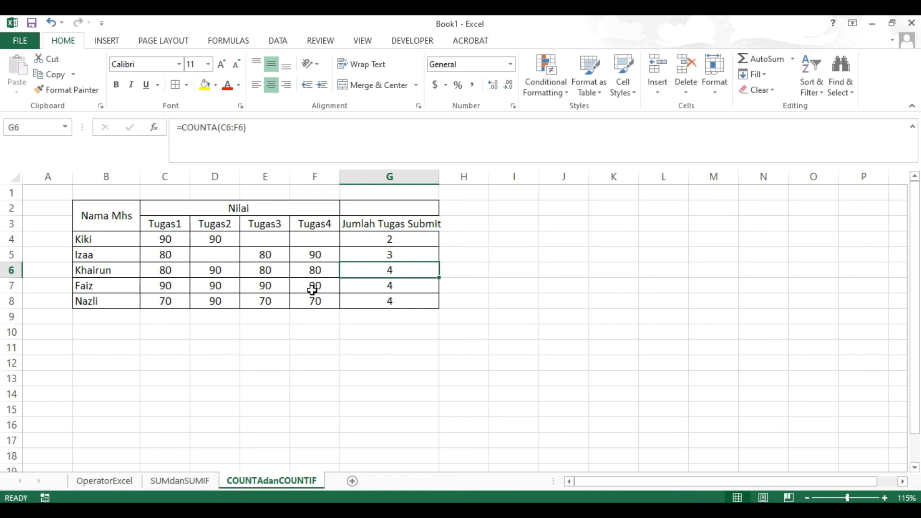
Enter 0 as the Tugas3 score in cell E8 and clear that cell to compare its effect on the count.
click(268, 304)
text(0)
key(Return)
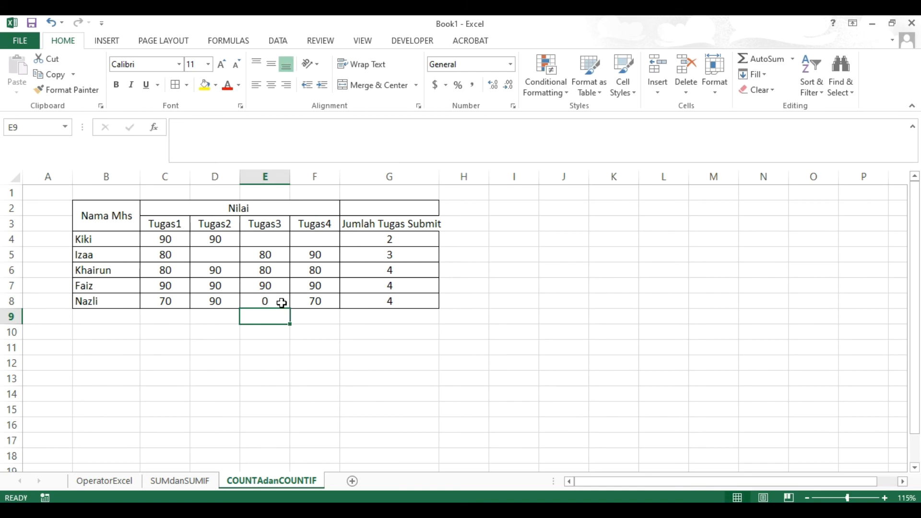
click(277, 299)
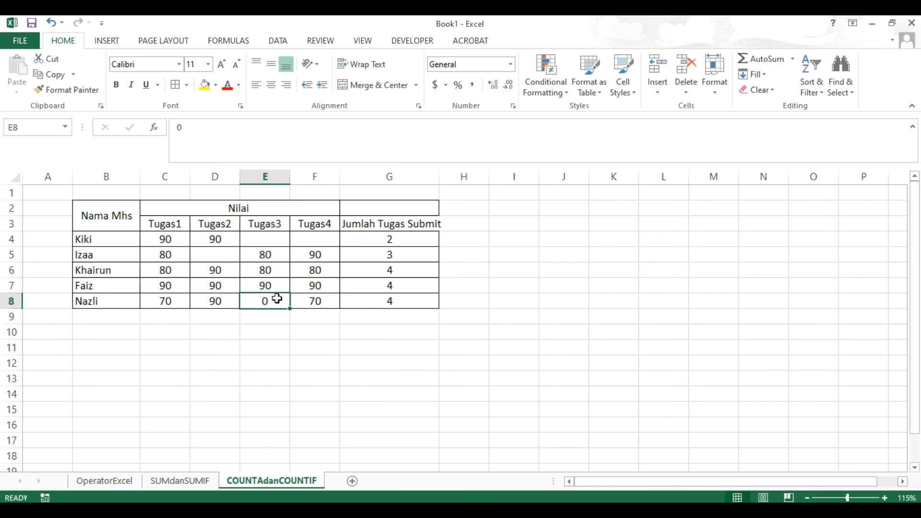
key(Delete)
Enter 0 as the Tugas4 score in cell F8 and clear that cell to compare its effect on the count.
click(316, 298)
text(0)
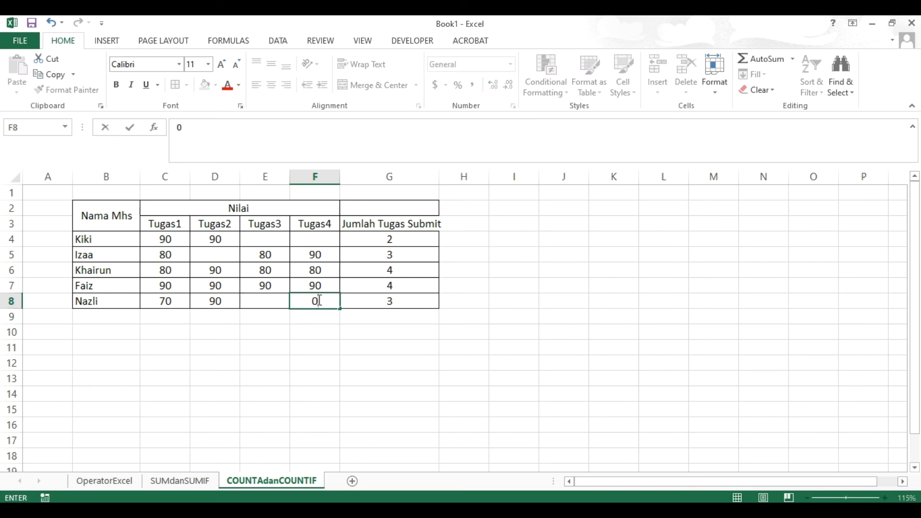
key(Return)
click(318, 300)
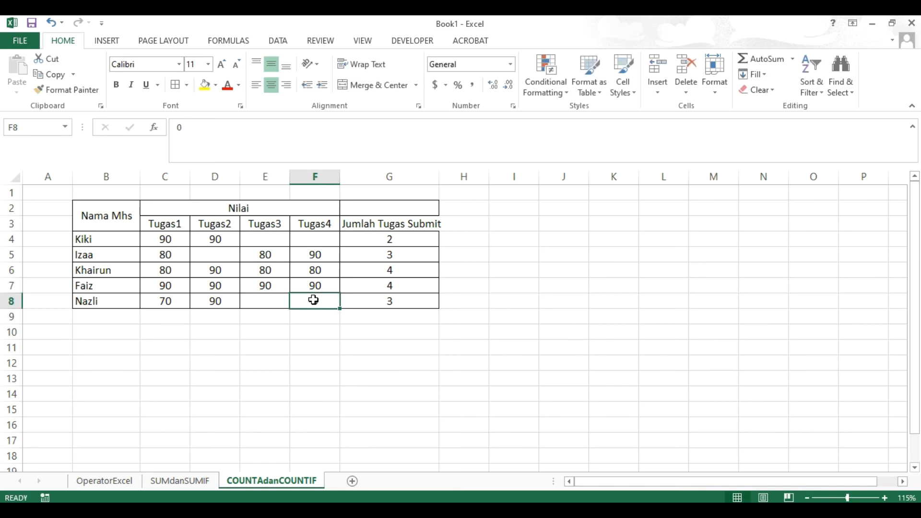
key(Delete)
Clear the Tugas2 score in cell D8.
click(216, 299)
key(Delete)
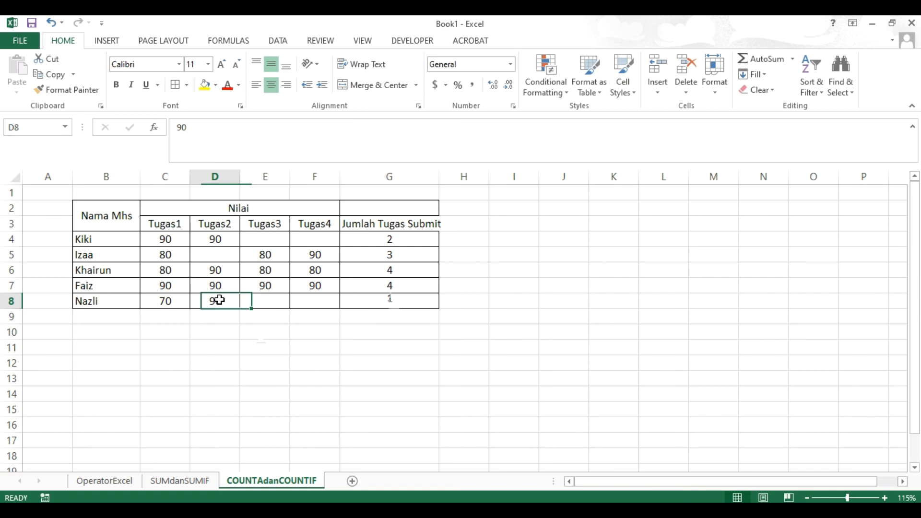
click(260, 390)
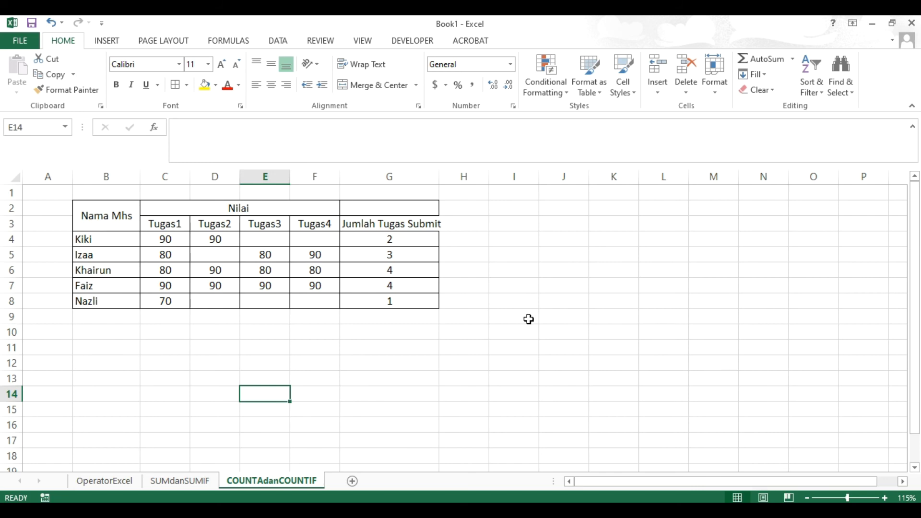
click(315, 349)
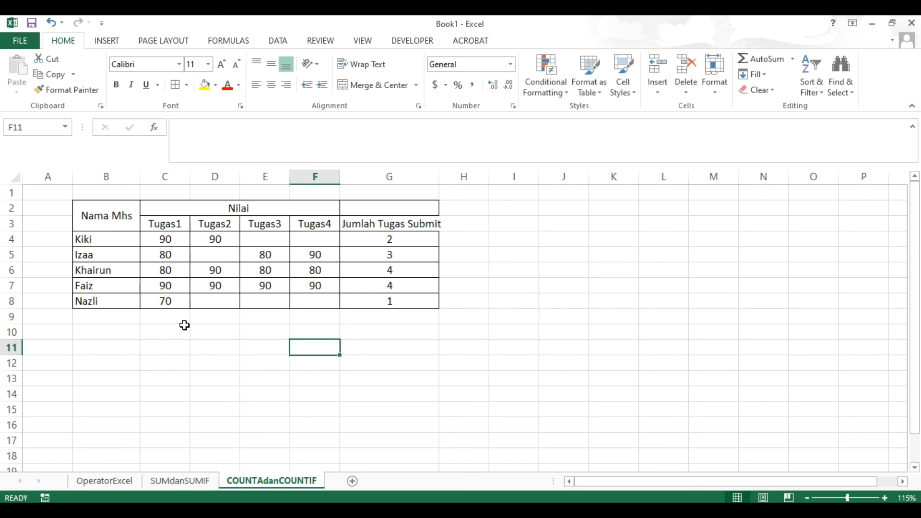
click(281, 361)
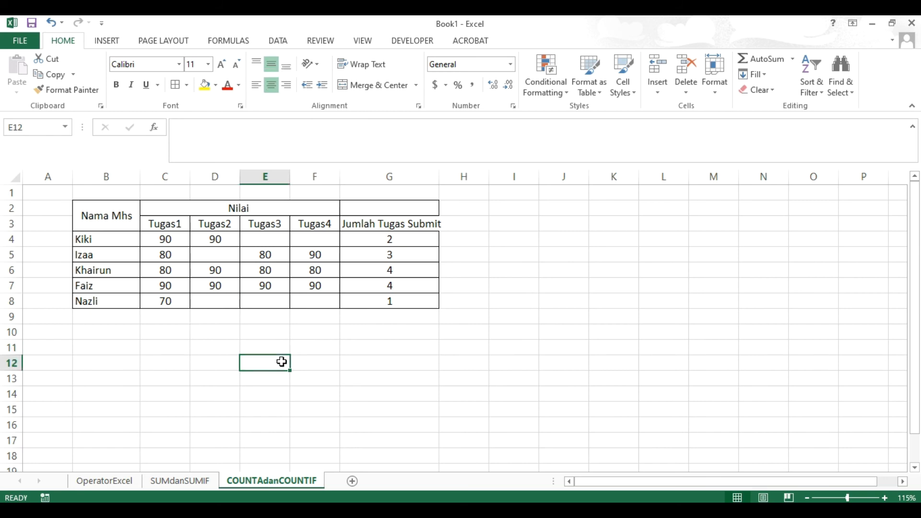
Copy the whole score table B2:G8 and paste the duplicate starting at cell B11.
drag(95, 219, 383, 301)
right_click(122, 214)
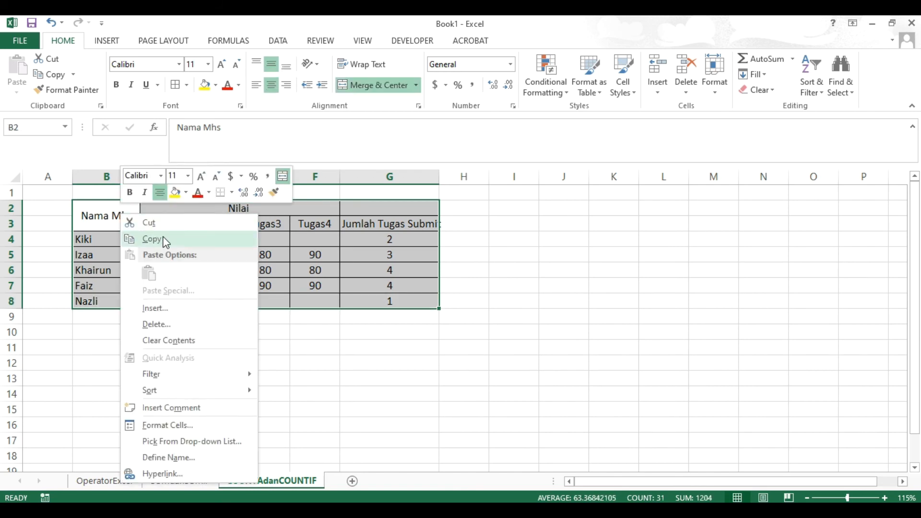
click(152, 239)
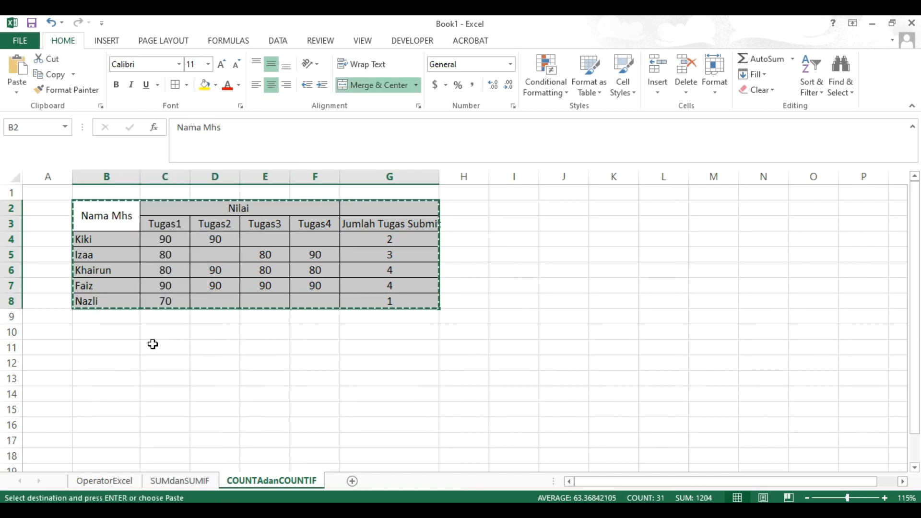
click(106, 345)
key(ctrl+v)
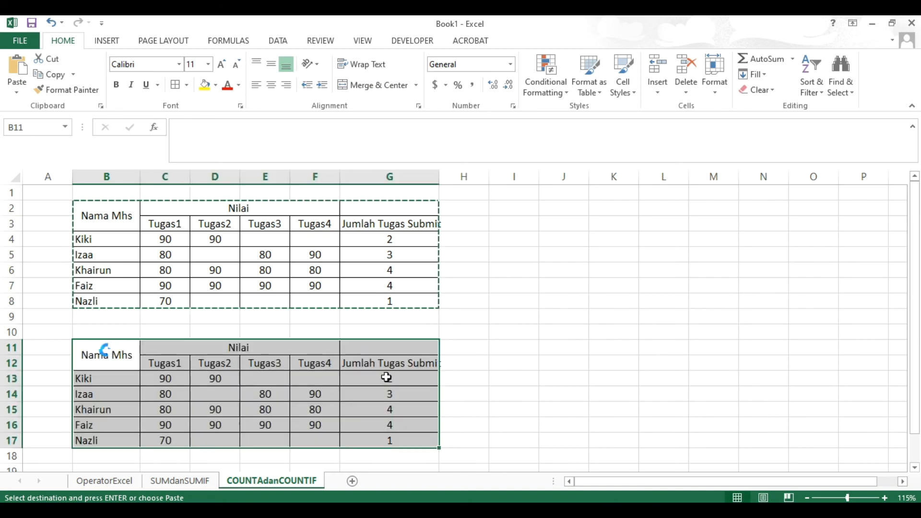
click(488, 378)
double_click(517, 346)
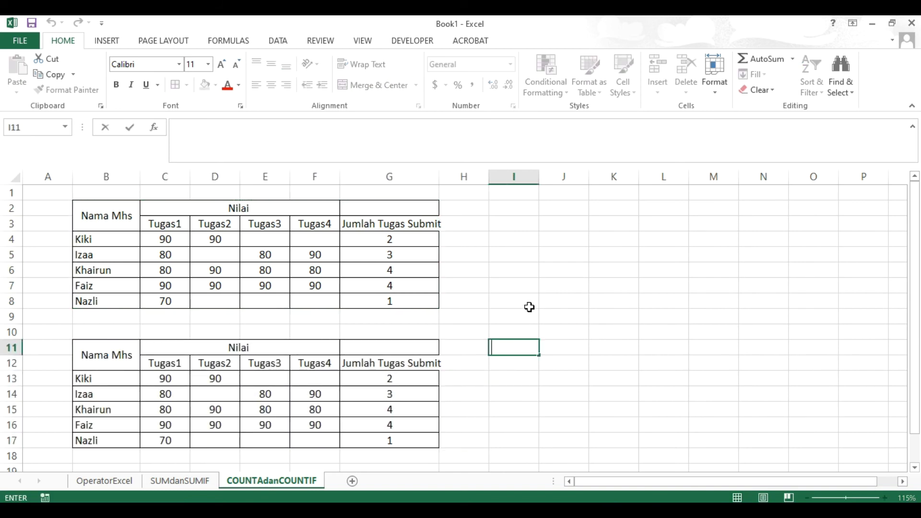
key(Up)
key(Up)
key(Up)
key(Up)
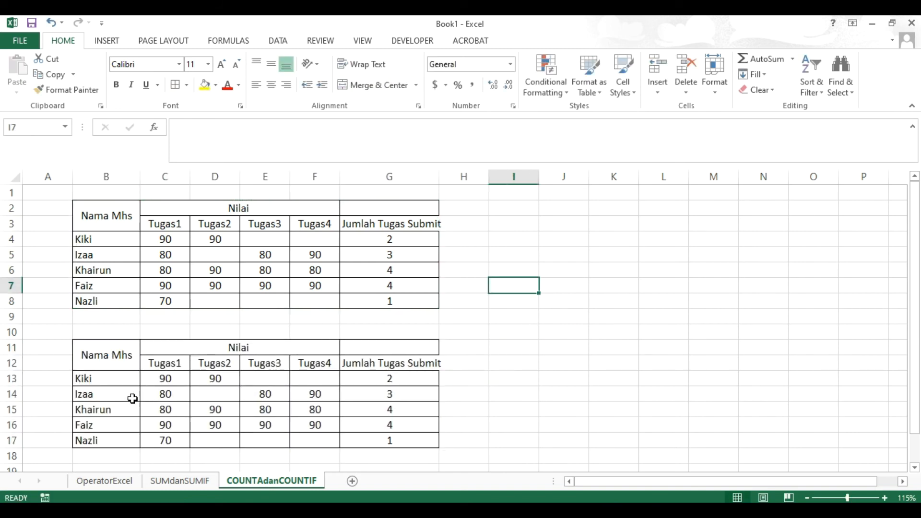
Replace the merged Nilai heading in C11 of the duplicate table with Jawaban.
click(186, 369)
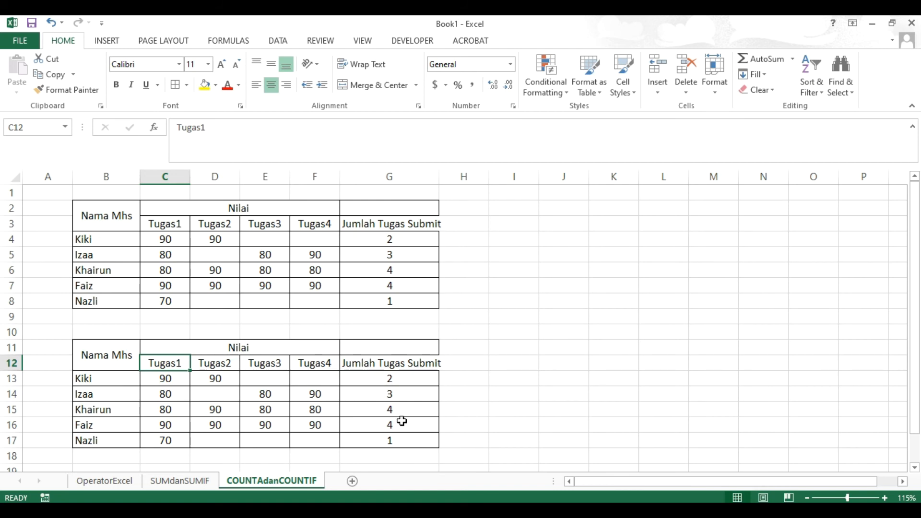
click(185, 384)
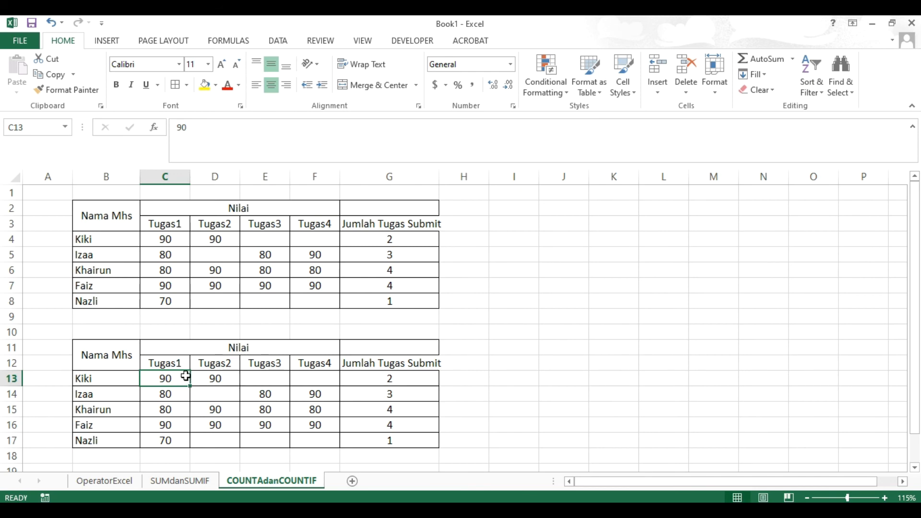
click(234, 349)
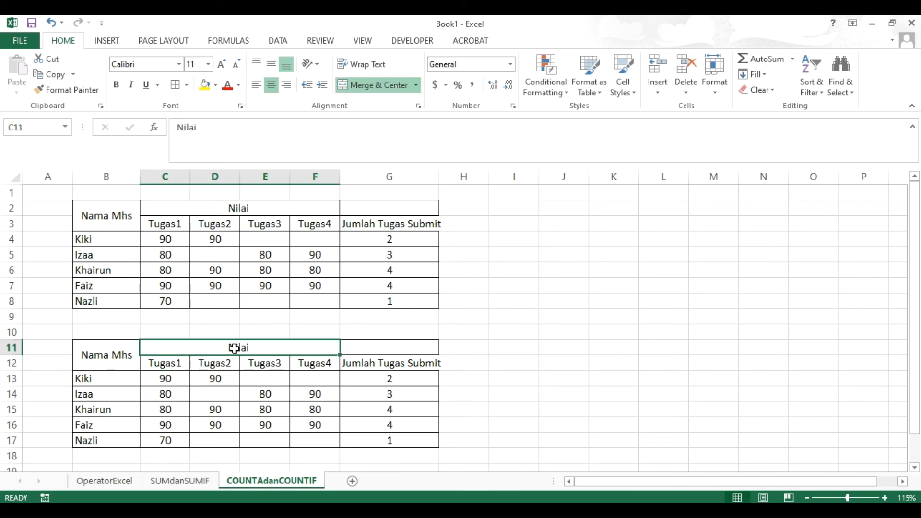
text(Jawaban)
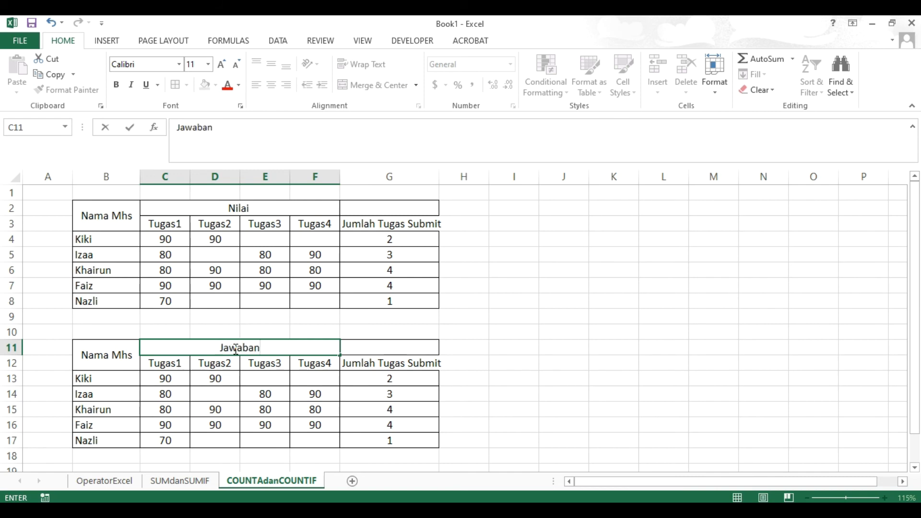
click(174, 362)
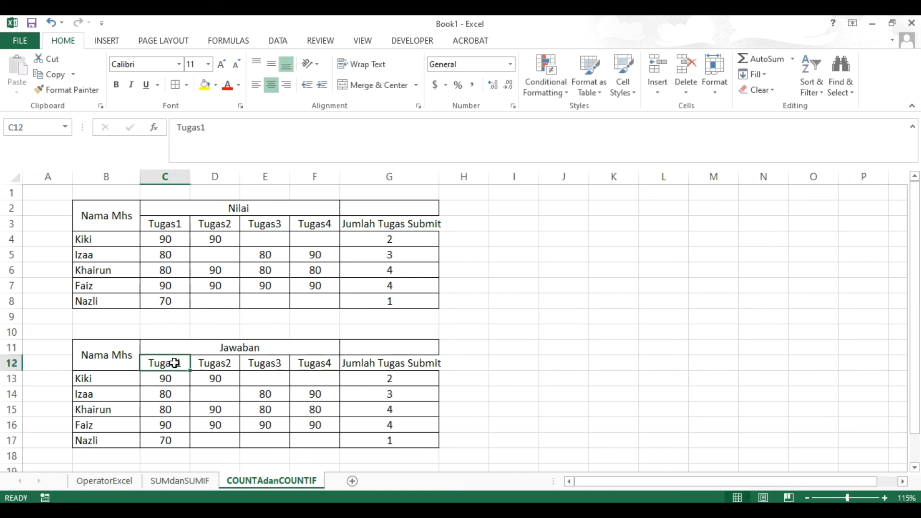
click(316, 379)
click(315, 354)
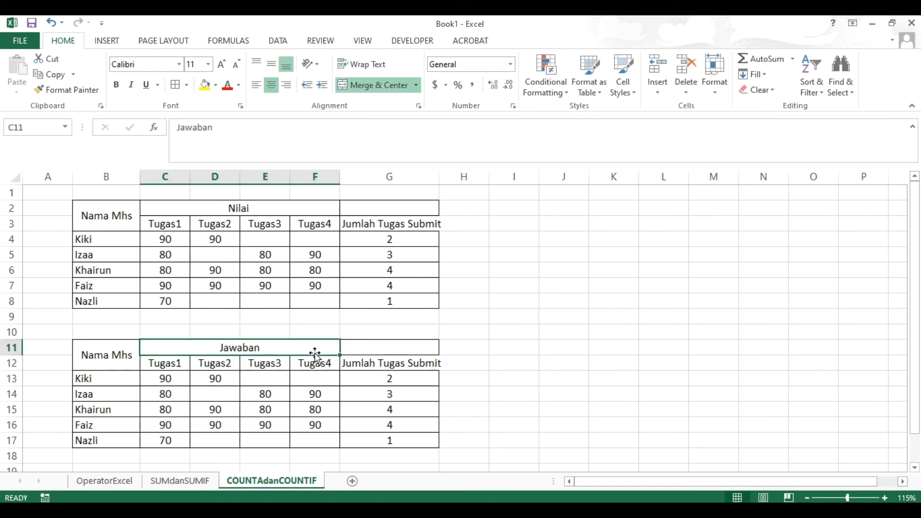
Move the Jawaban table from B11:G17 to start at cell J2, and widen column J to fit the Nama Mhs heading.
drag(100, 353, 416, 438)
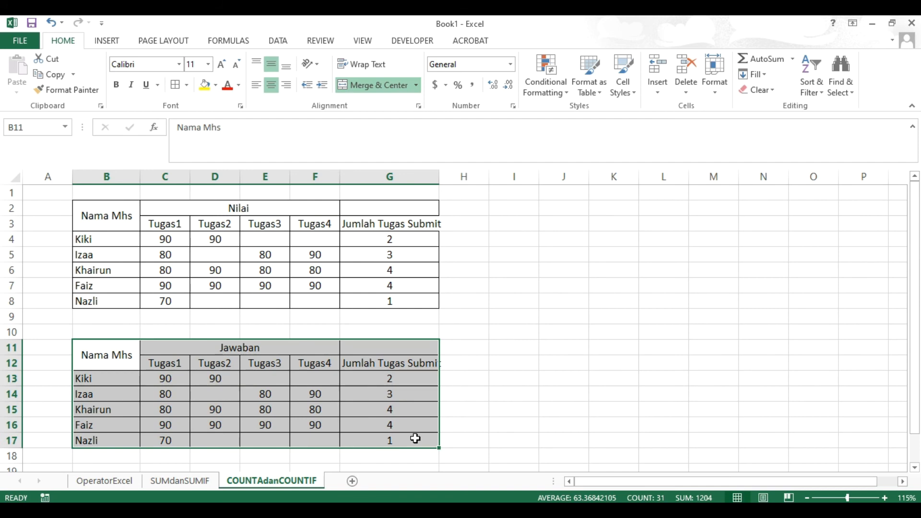
key(ctrl+c)
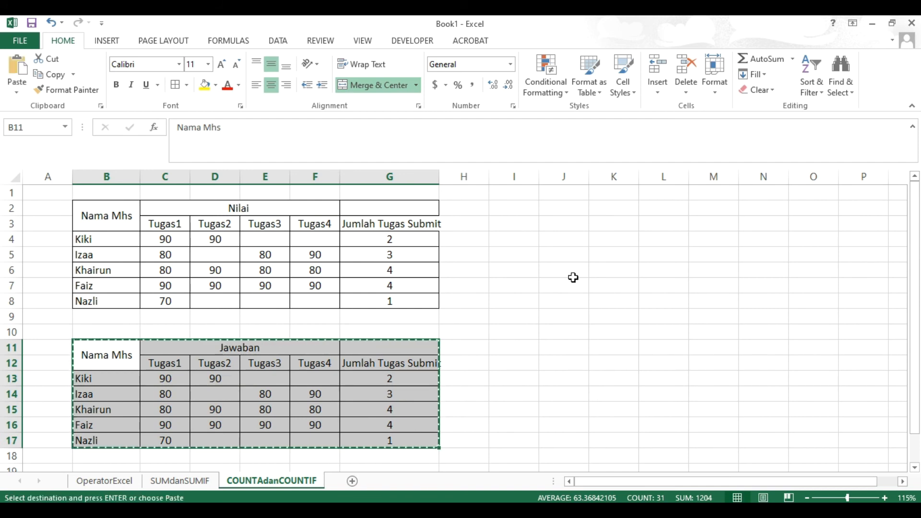
click(552, 205)
key(ctrl+v)
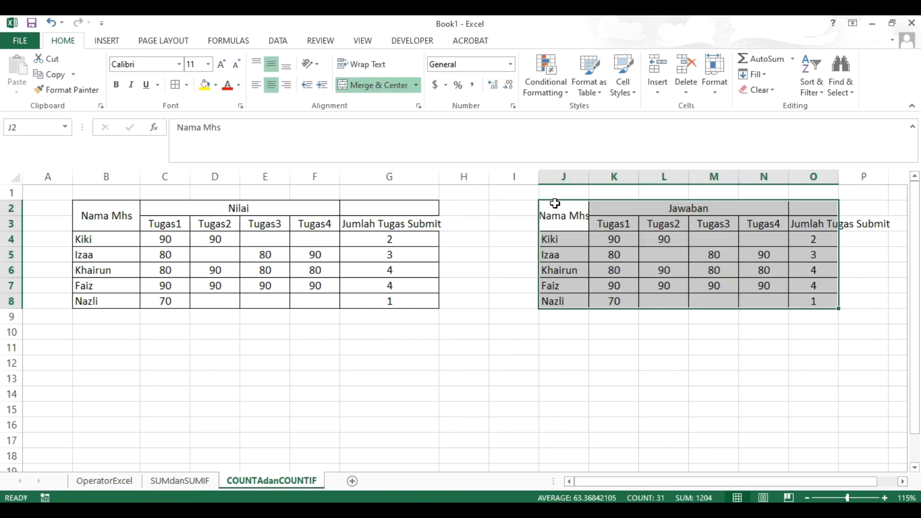
drag(643, 486, 688, 485)
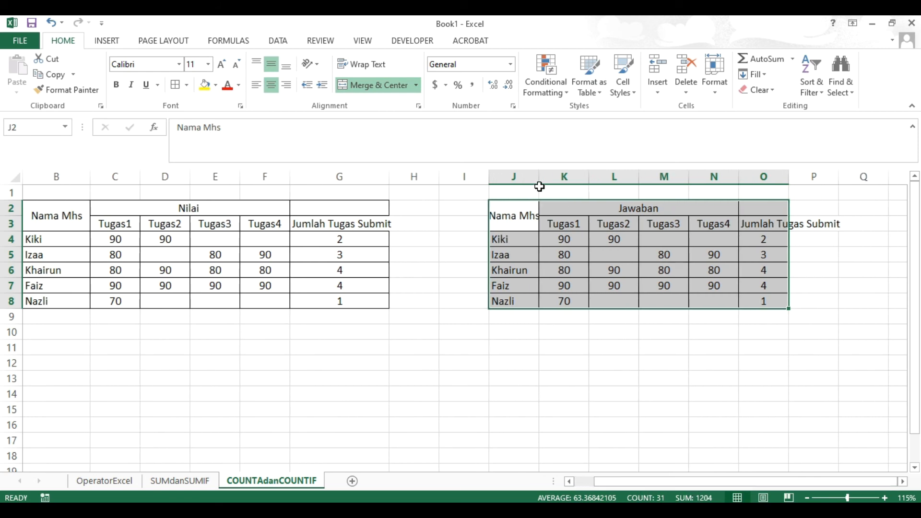
drag(538, 180, 555, 182)
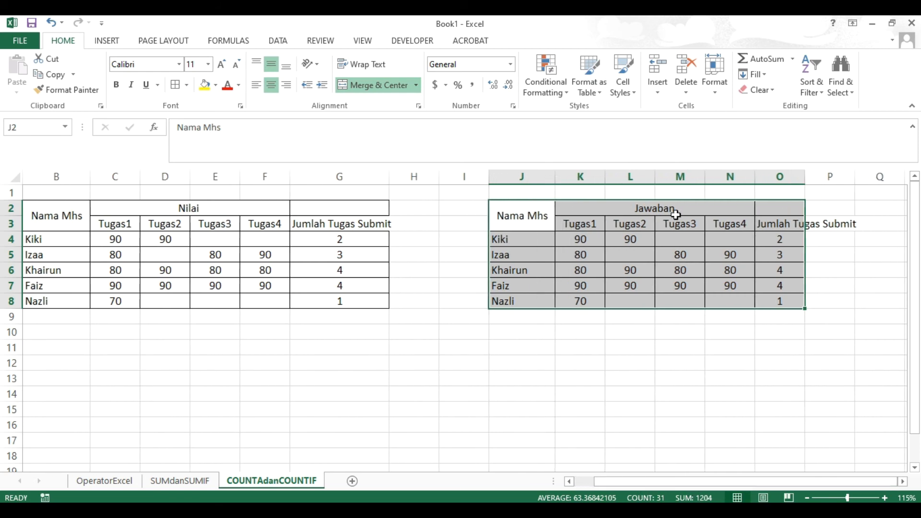
Renumber the Tugas1 to Tugas4 headings in K3:N3 of the Jawaban table as 1, 2, 3 and 4.
click(575, 225)
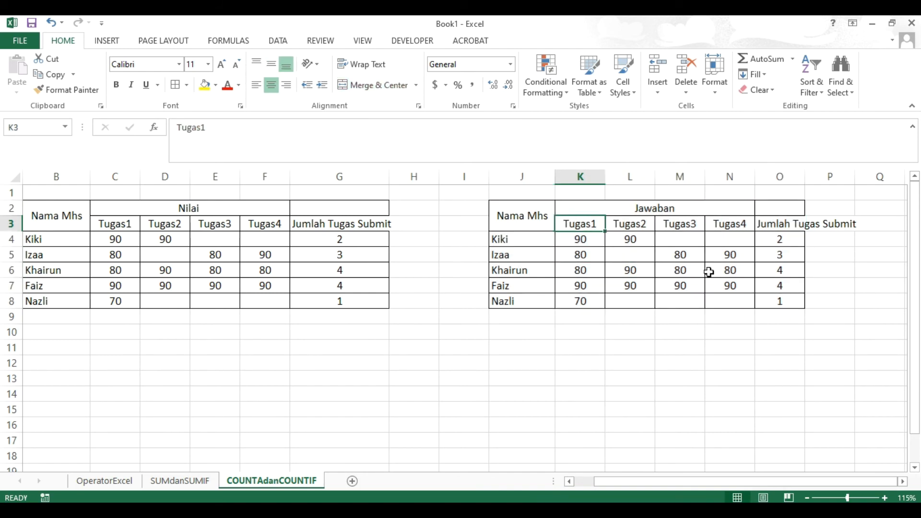
text(1)
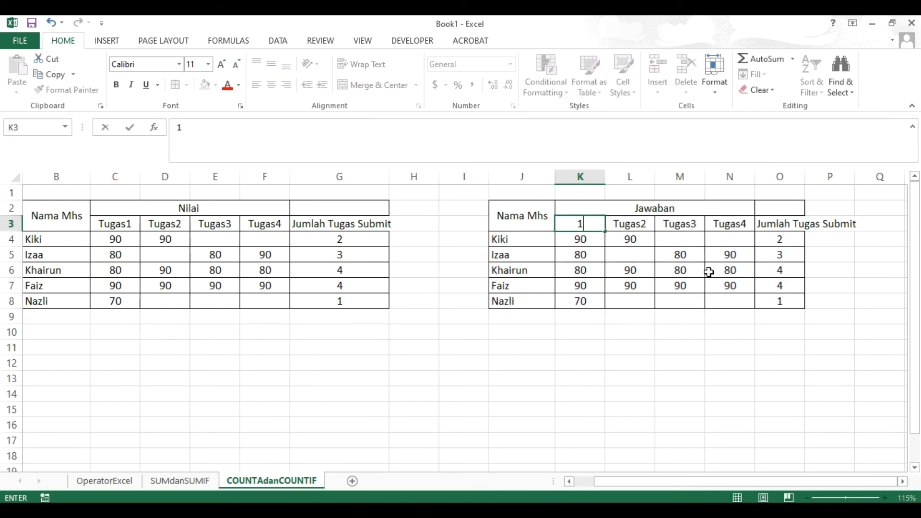
key(Return)
key(Up)
key(Right)
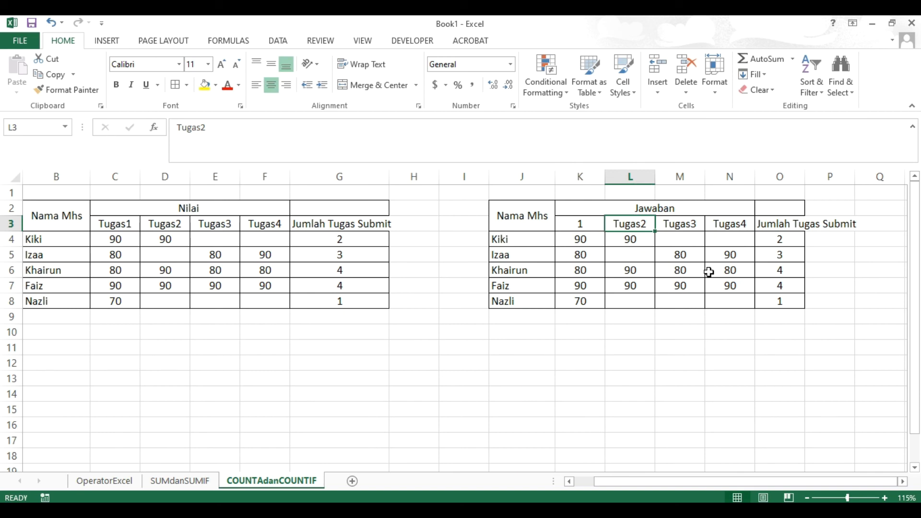
text(2)
key(Right)
text(3)
key(Right)
text(4)
key(Right)
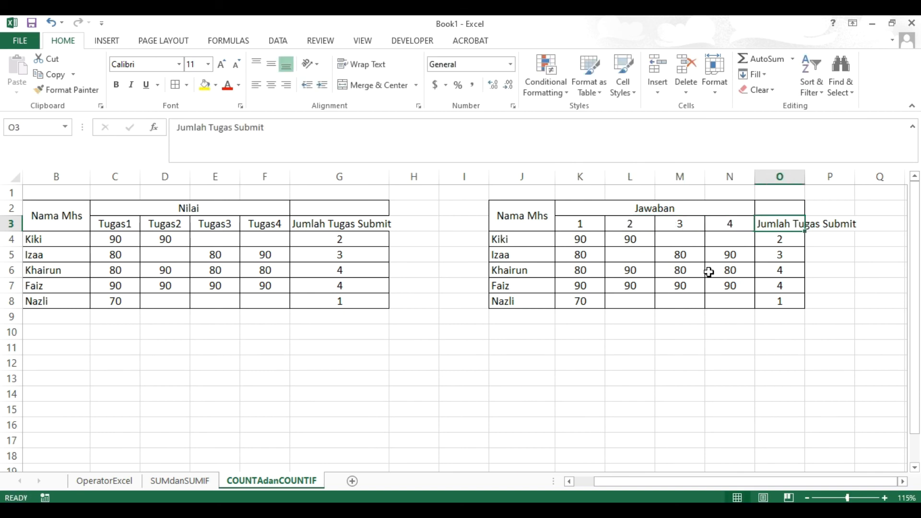
Insert three blank columns between answer columns 3 and 4 of the Jawaban table, starting at column N.
click(739, 174)
right_click(740, 181)
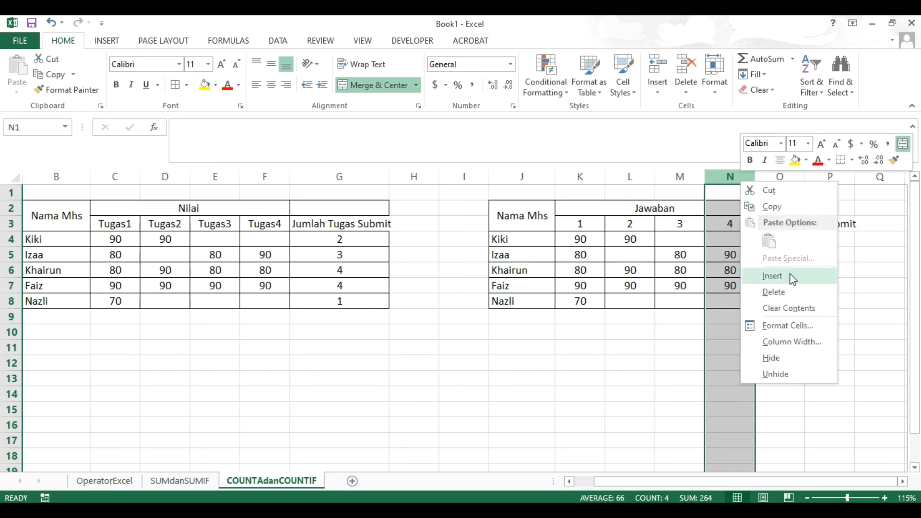
click(721, 246)
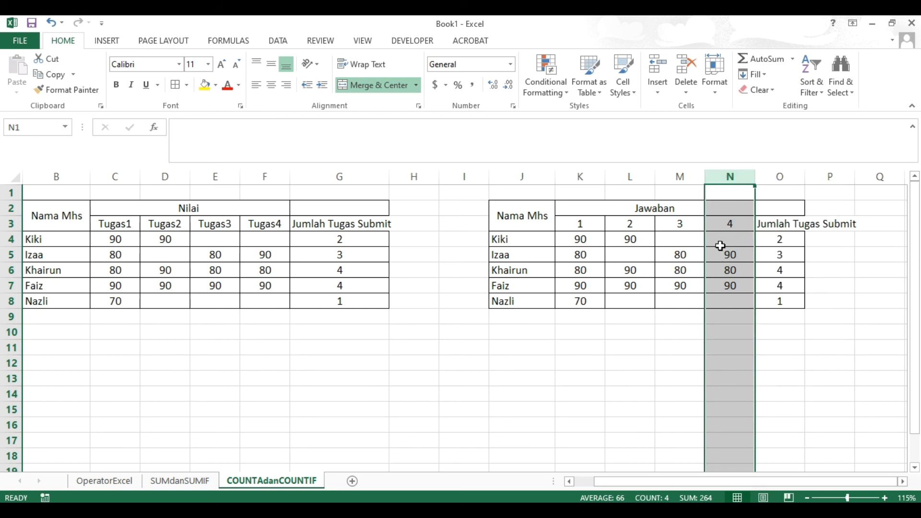
right_click(736, 219)
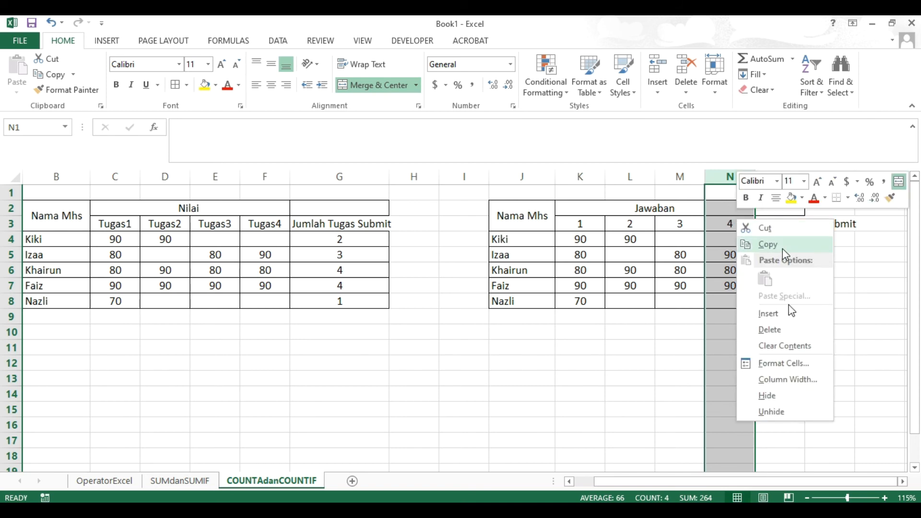
click(789, 314)
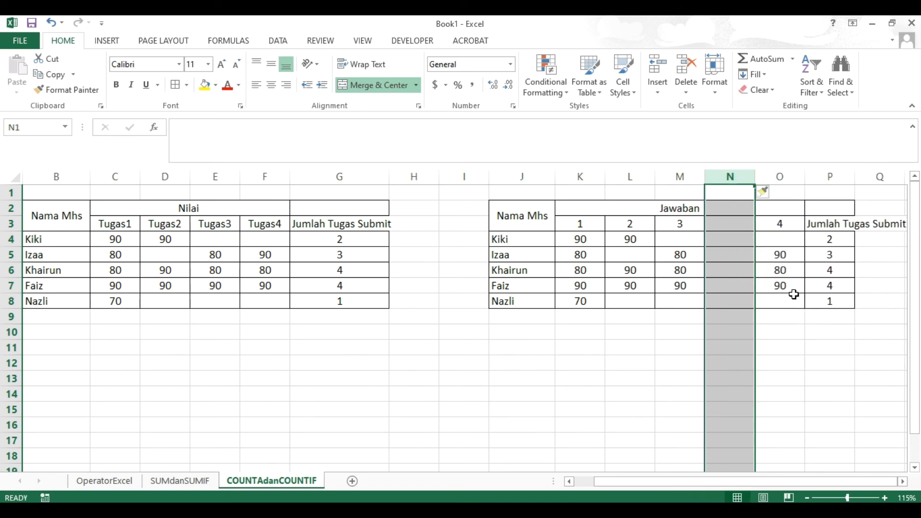
right_click(745, 258)
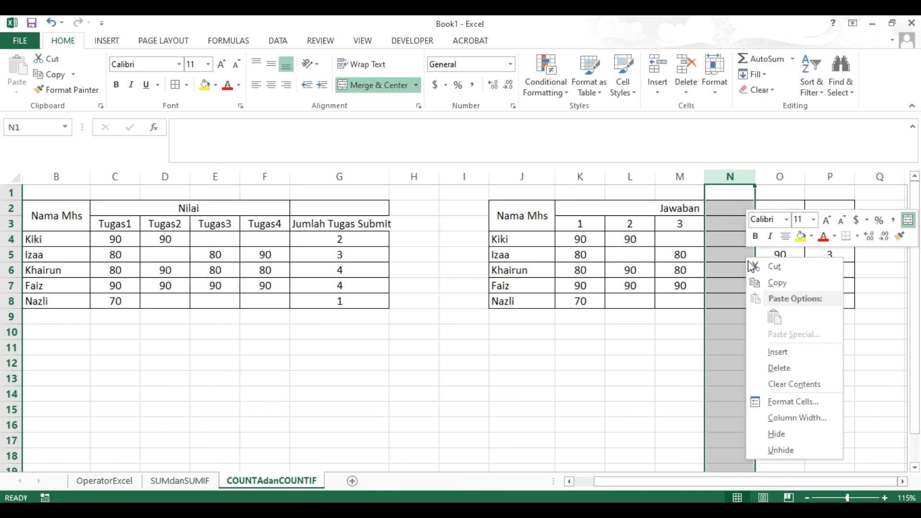
click(787, 352)
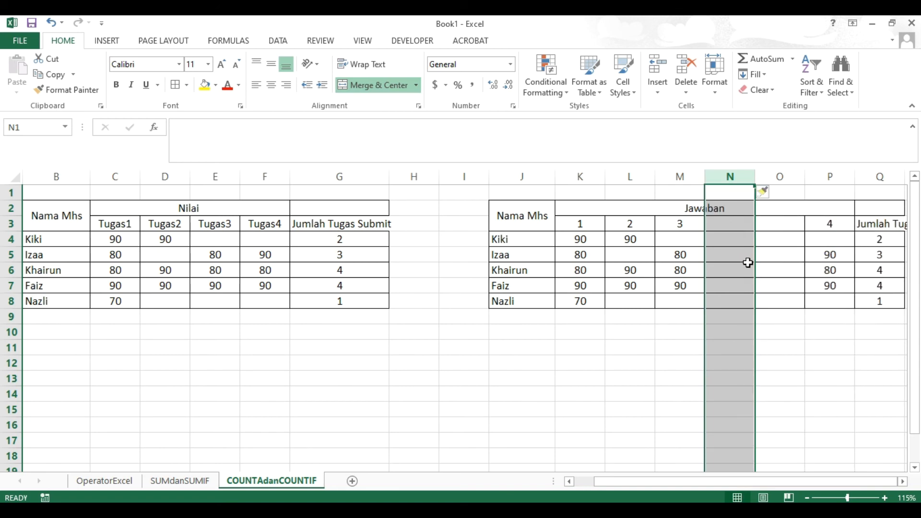
right_click(748, 262)
click(796, 358)
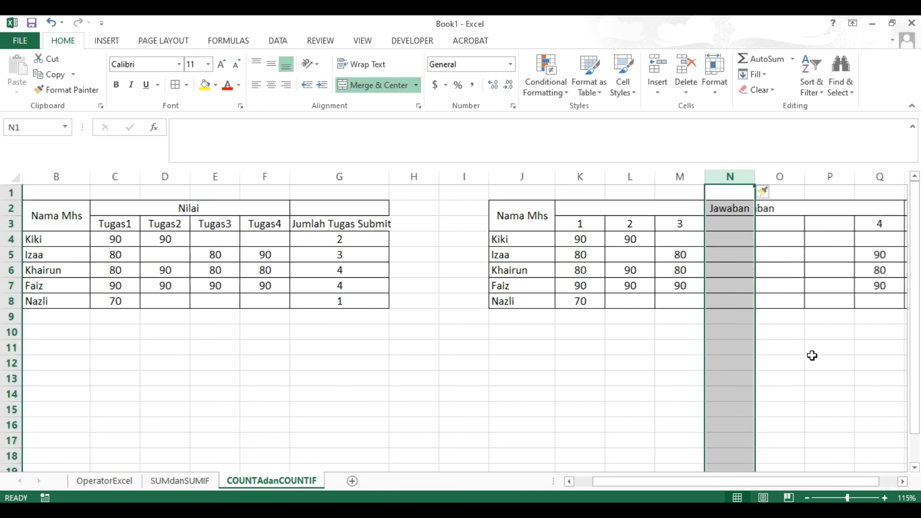
click(818, 359)
Enter the answer numbers 4, 5, 6 and 7 in the Jawaban header cells N3:Q3.
drag(696, 483, 713, 483)
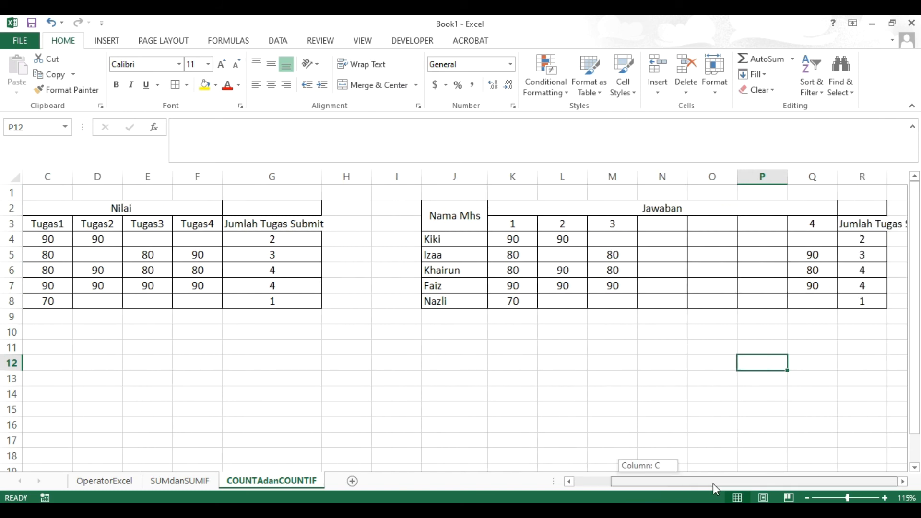
click(663, 223)
text(4)
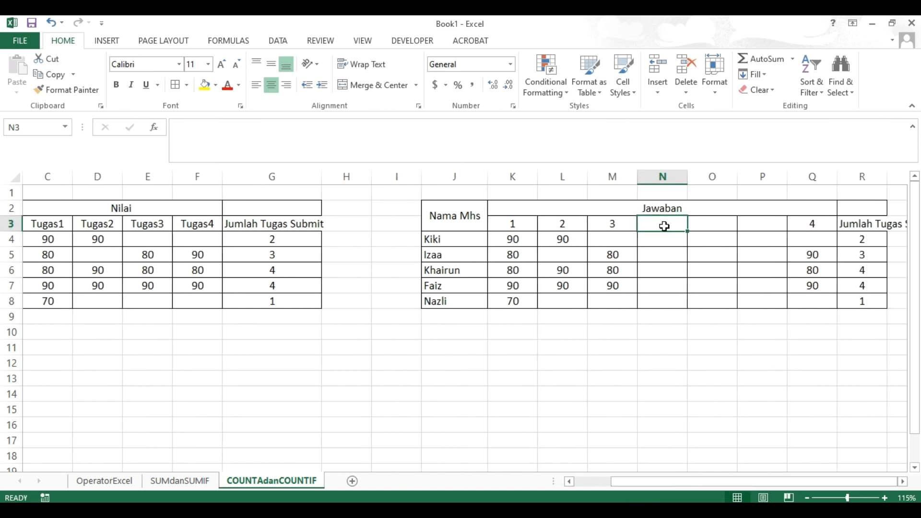
click(712, 224)
text(5)
click(762, 225)
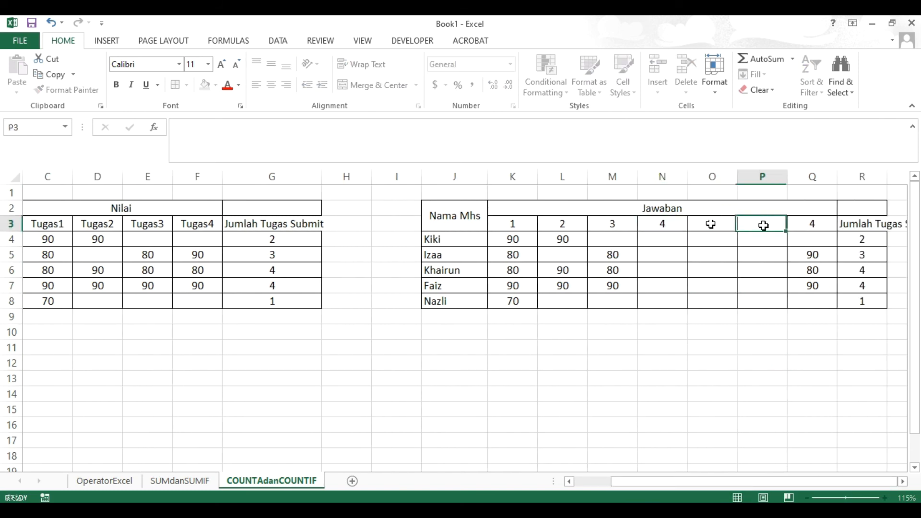
text(6)
click(811, 227)
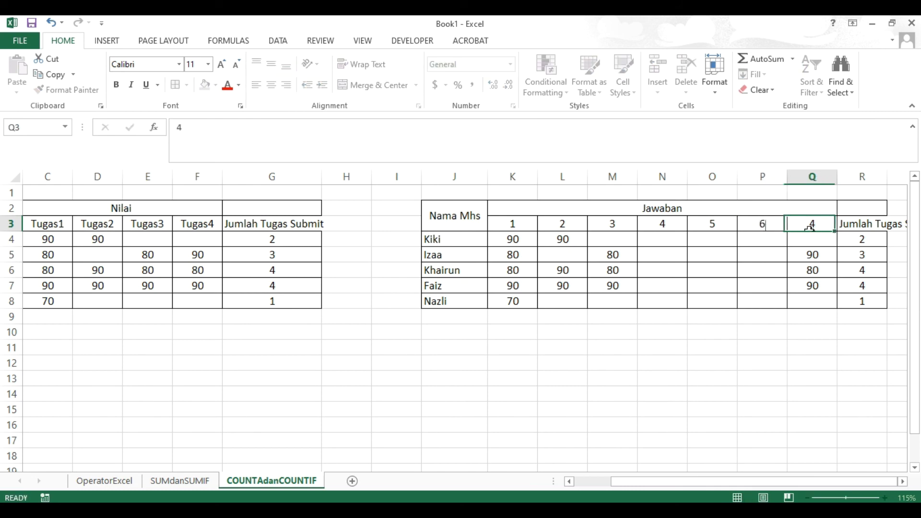
text(7)
Move the Jumlah Tugas Submit column R2:R8 one column over to start at S2, leaving column R empty.
drag(703, 481, 781, 464)
click(770, 426)
drag(657, 481, 874, 301)
key(ctrl+c)
mouse_move(748, 481)
mouse_down()
mouse_move(704, 487)
mouse_move(737, 487)
mouse_up()
drag(915, 350, 915, 349)
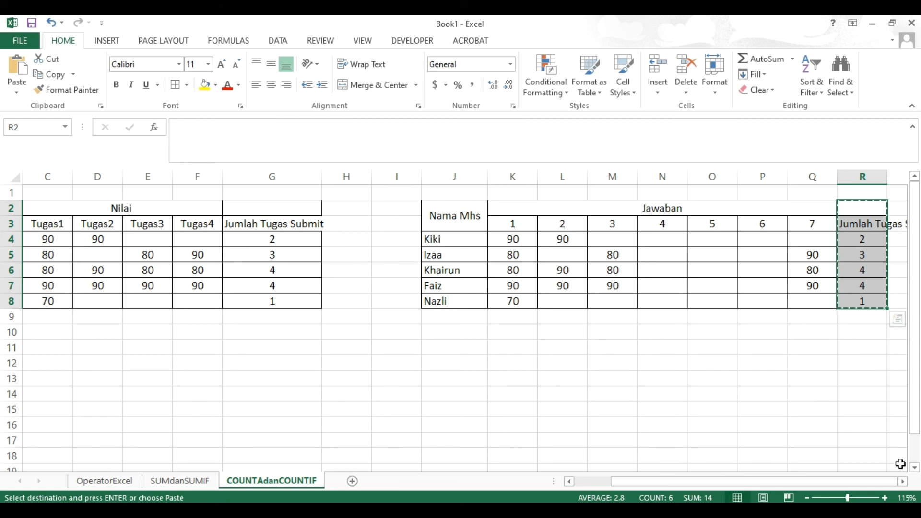
drag(824, 487, 893, 247)
click(898, 210)
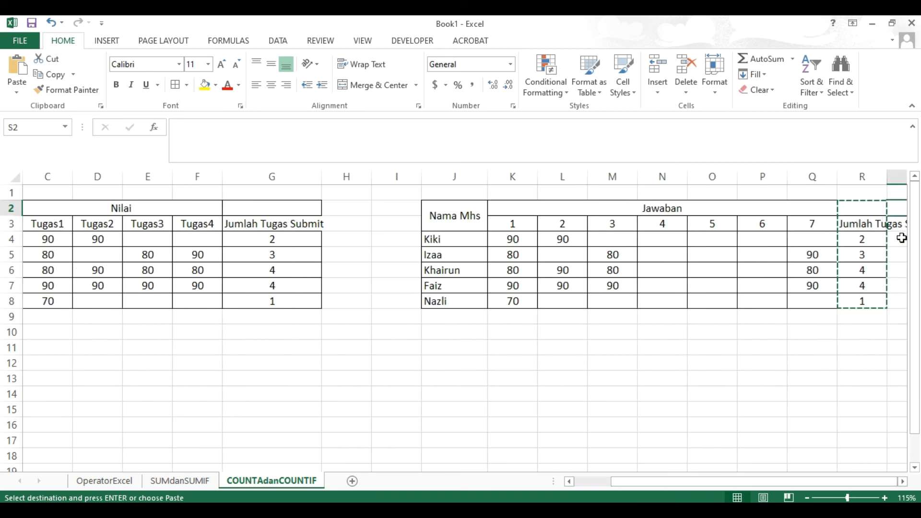
key(Return)
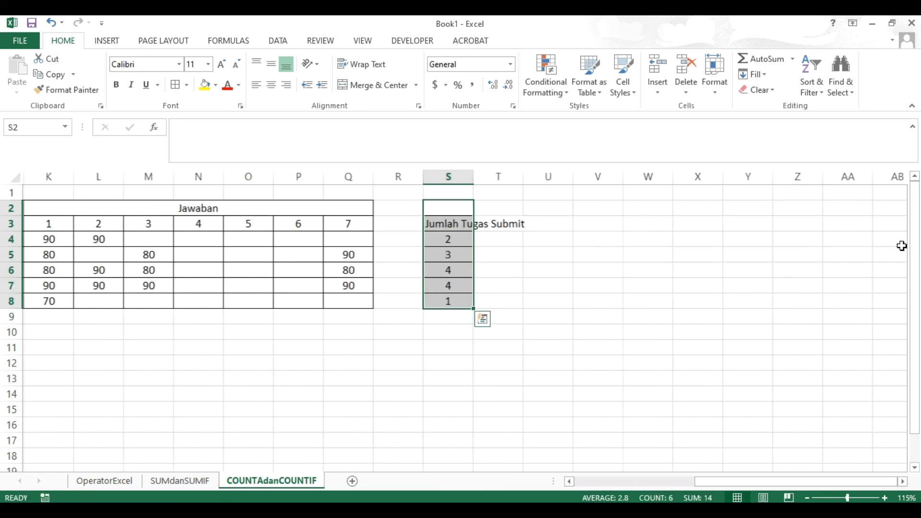
click(352, 381)
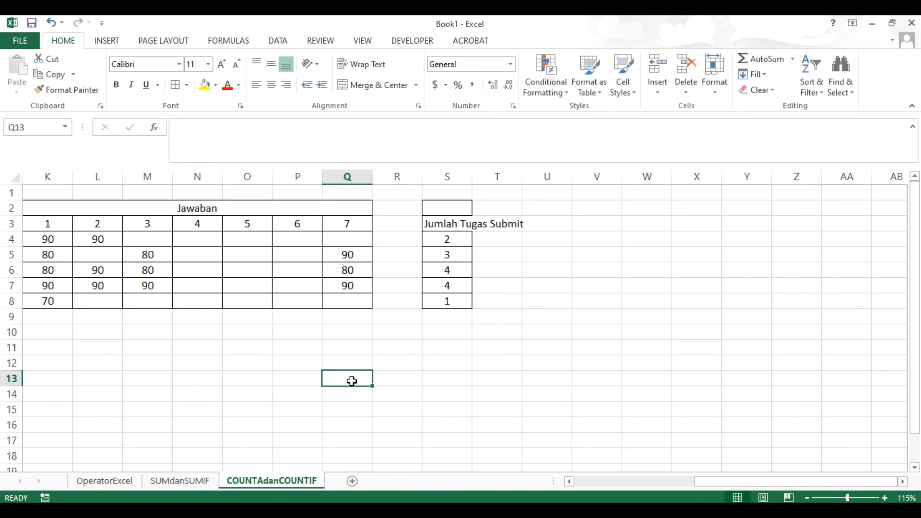
click(514, 315)
mouse_move(700, 482)
mouse_down()
mouse_move(715, 487)
mouse_move(701, 494)
mouse_up()
drag(700, 495, 705, 496)
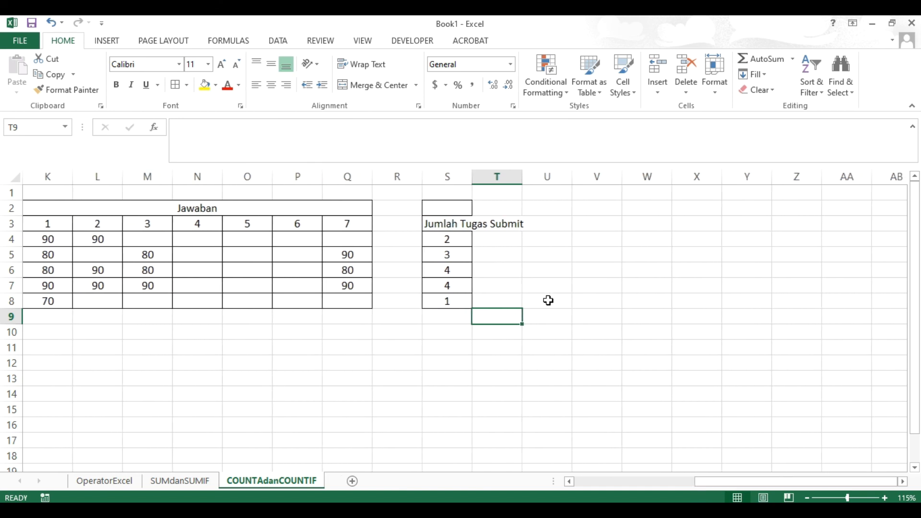
click(548, 301)
click(435, 223)
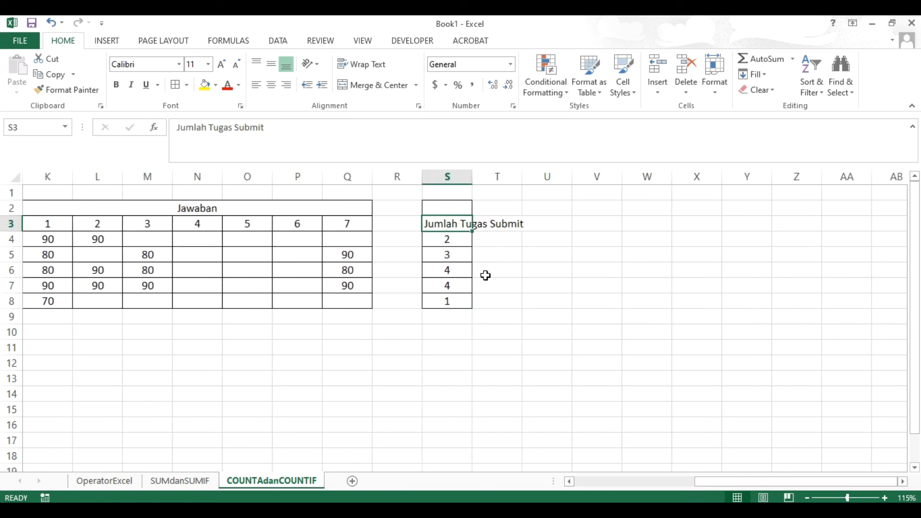
click(497, 348)
Remove all borders from the Jumlah Tugas Submit range S2:S9 and select its heading in S3.
drag(446, 208, 467, 314)
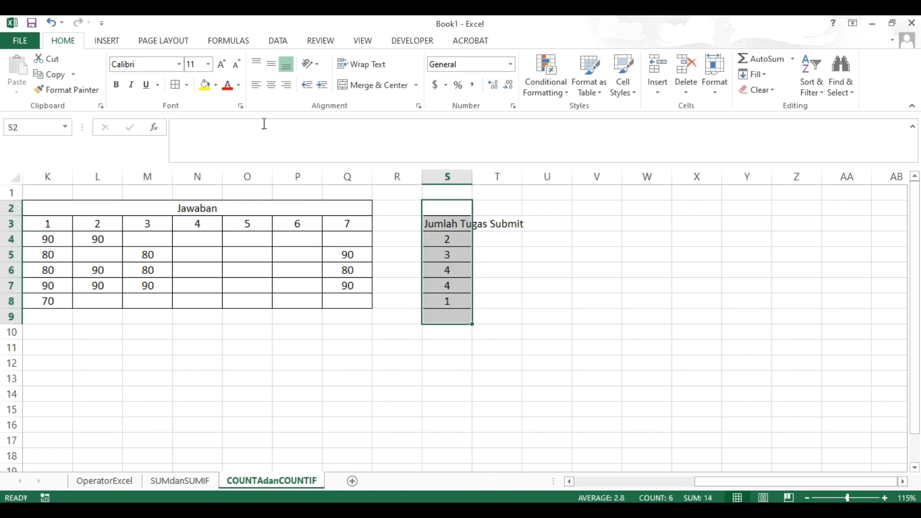
click(186, 86)
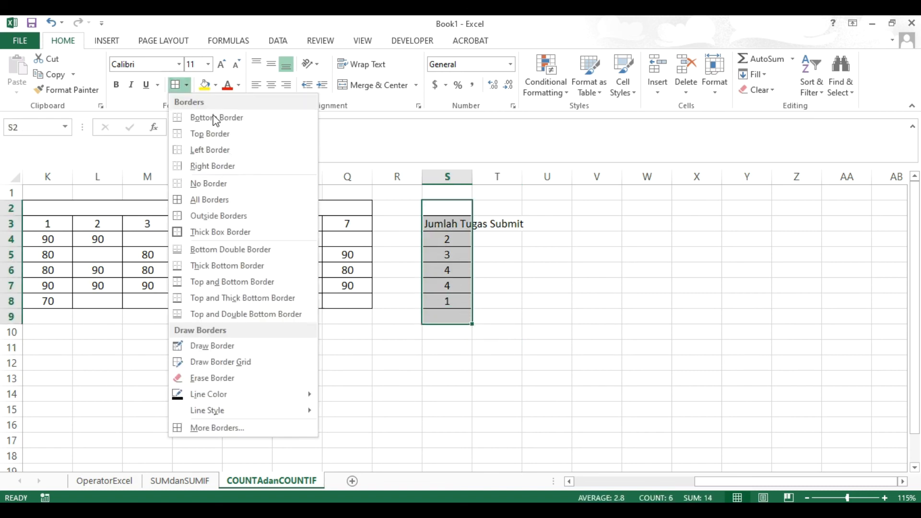
click(231, 184)
click(528, 296)
click(449, 227)
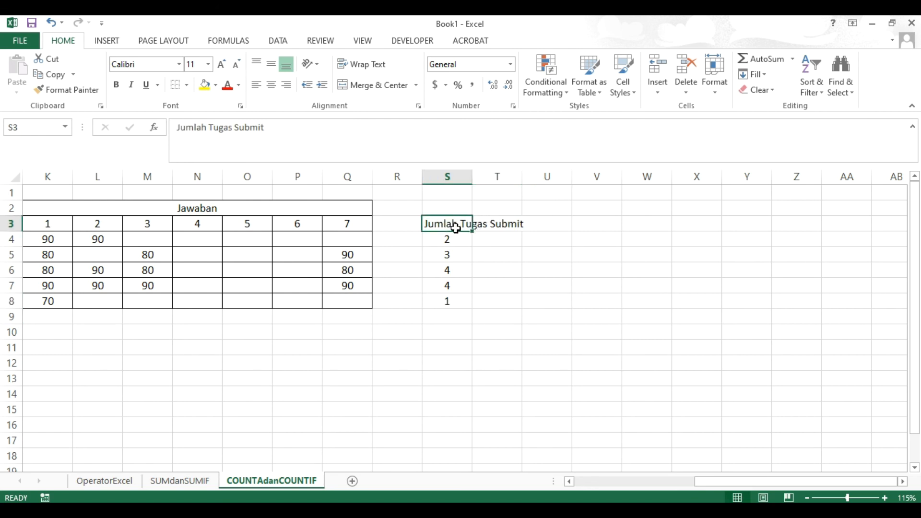
Enter the heading Jawaban in S2 with Ya in S3 and Tidak in T3, then merge and centre Jawaban across S2:T2.
text(Ja)
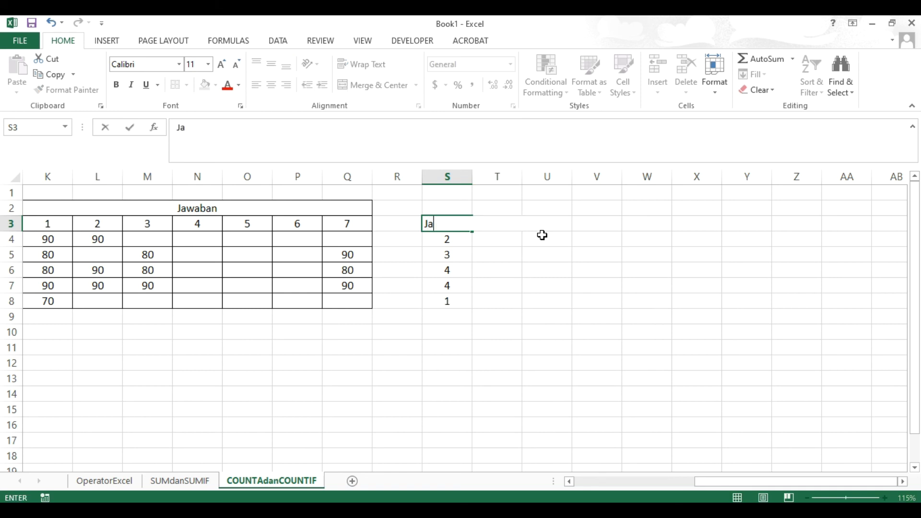
text(w)
click(468, 210)
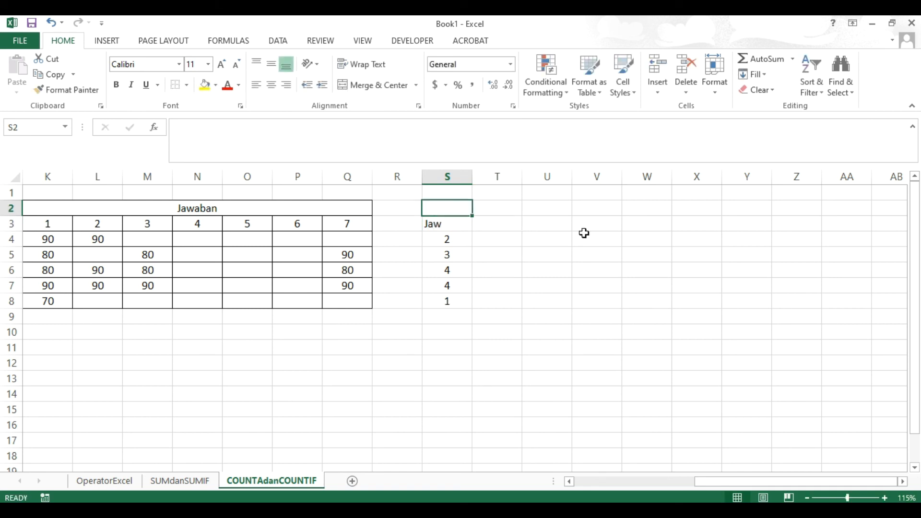
text(Jawaban)
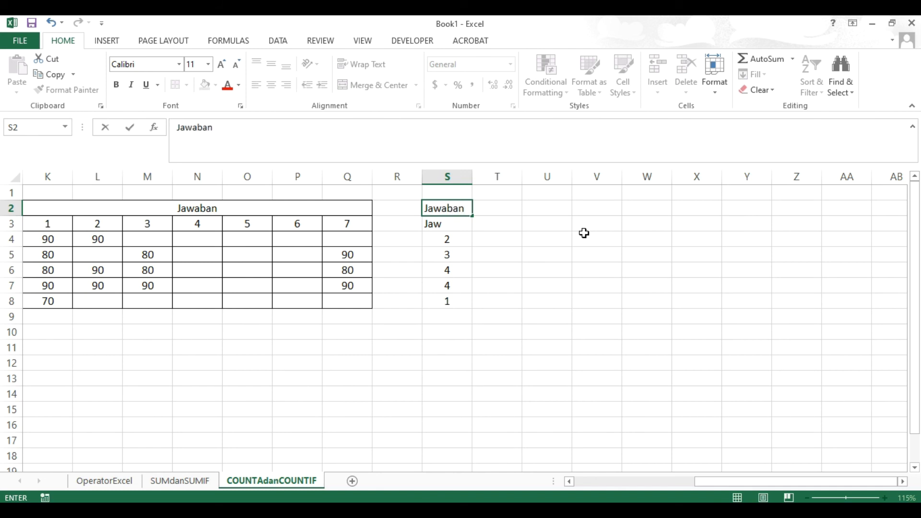
click(462, 222)
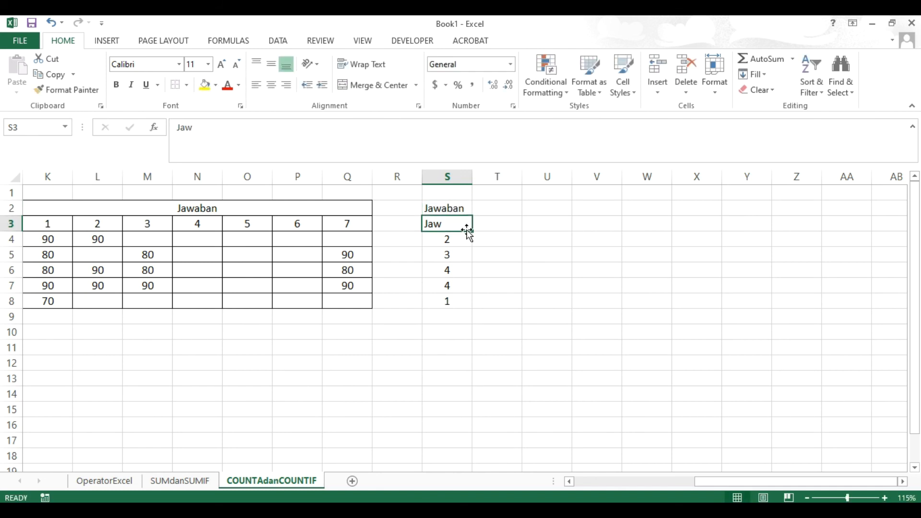
text(Ya)
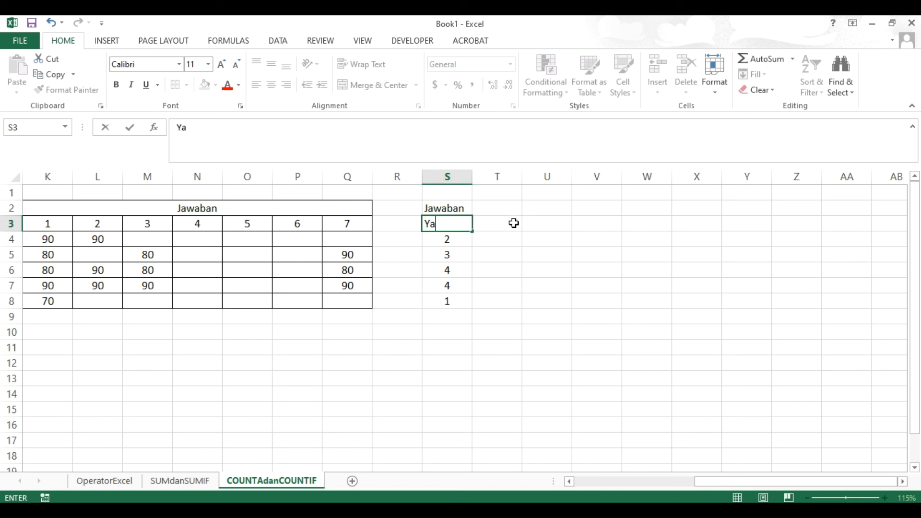
click(515, 223)
text(Tidak)
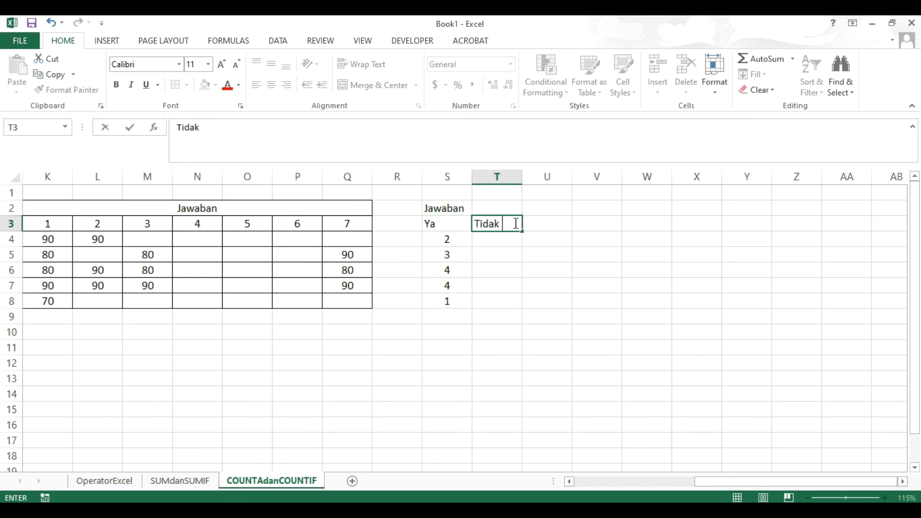
click(508, 298)
drag(436, 205, 485, 208)
click(403, 85)
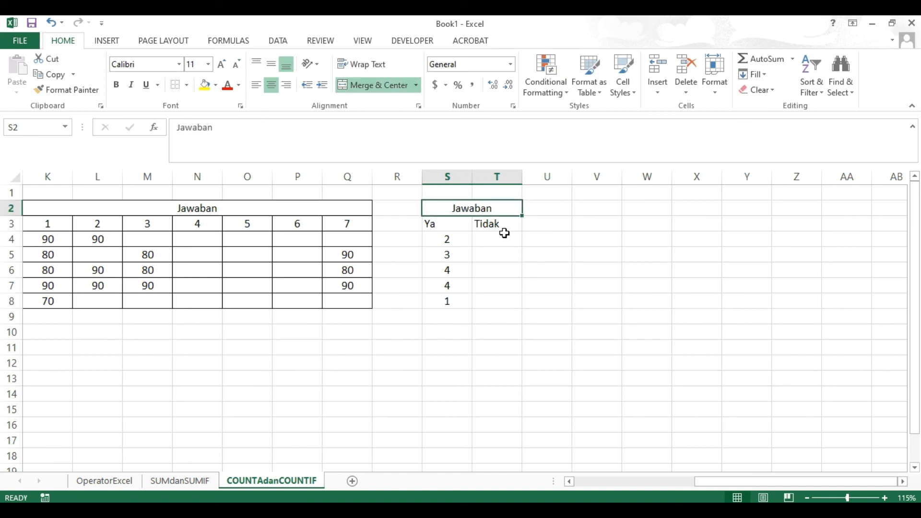
Apply all borders to the Ya/Tidak table S2:T8 and centre its contents horizontally and vertically.
drag(431, 224, 480, 302)
click(475, 252)
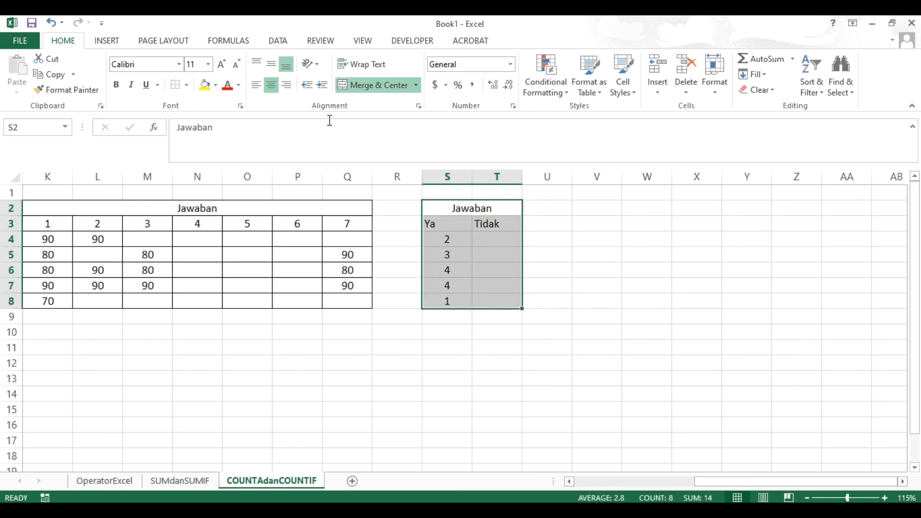
click(187, 85)
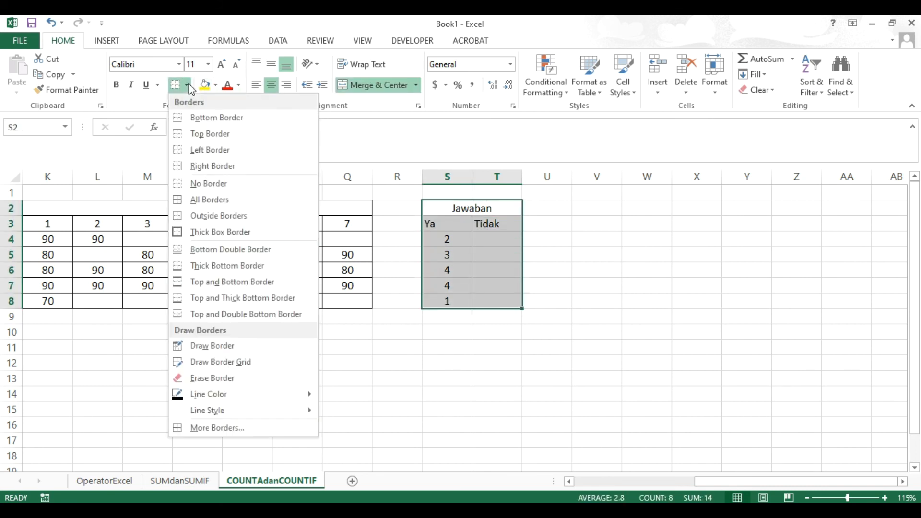
click(227, 200)
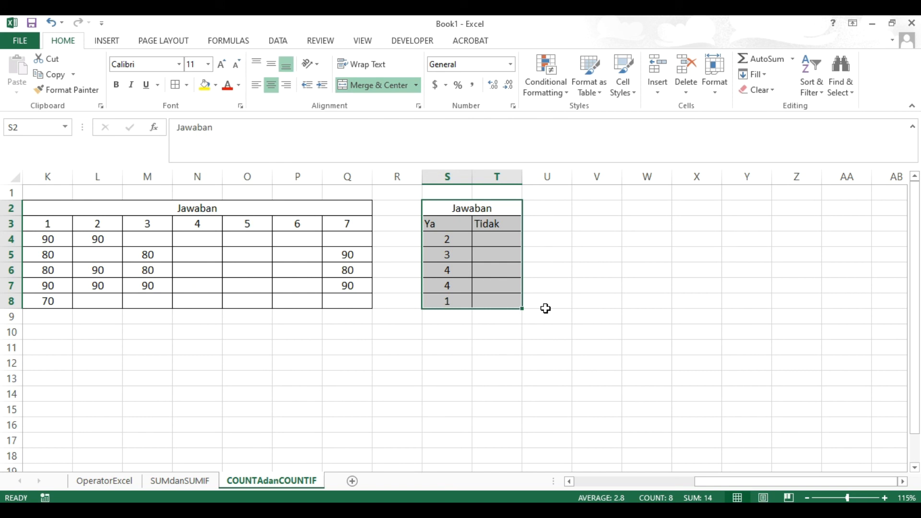
click(269, 90)
click(269, 90)
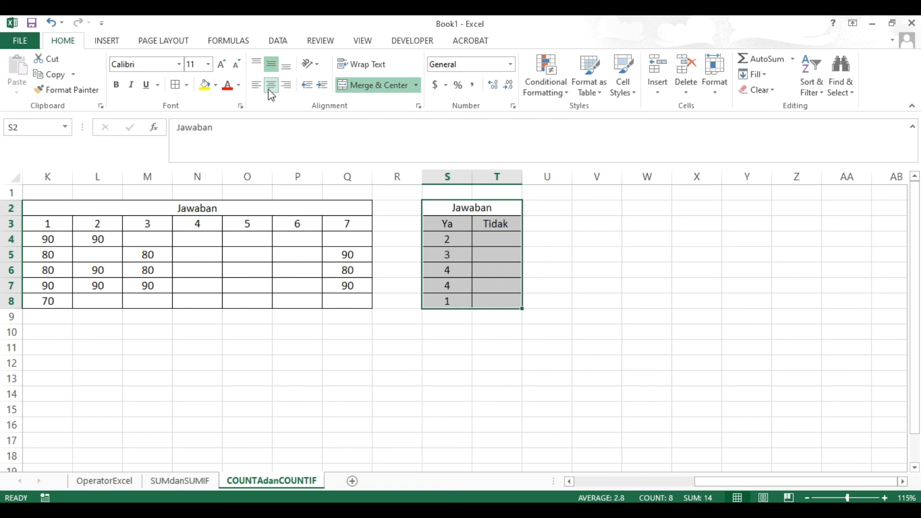
click(669, 267)
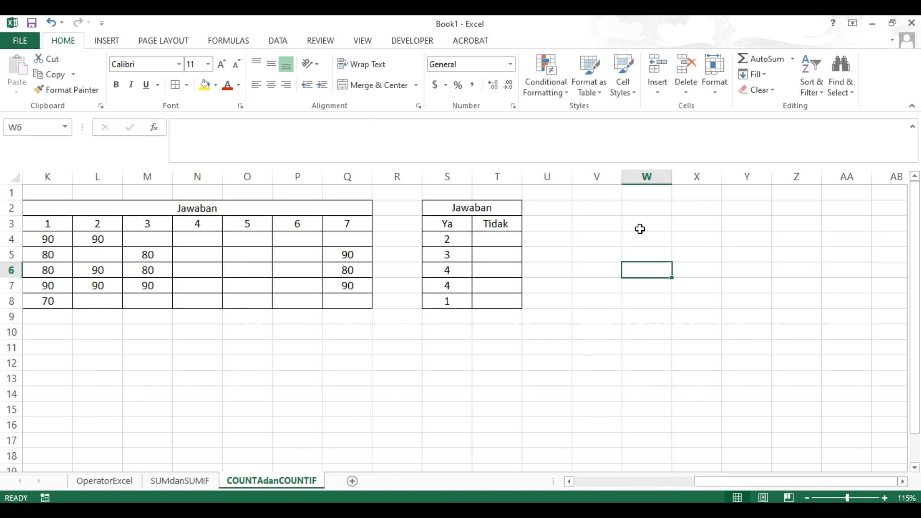
Clear the COUNTA results from S4:S8 under the Ya heading.
click(454, 239)
drag(454, 240, 458, 321)
drag(481, 406, 481, 393)
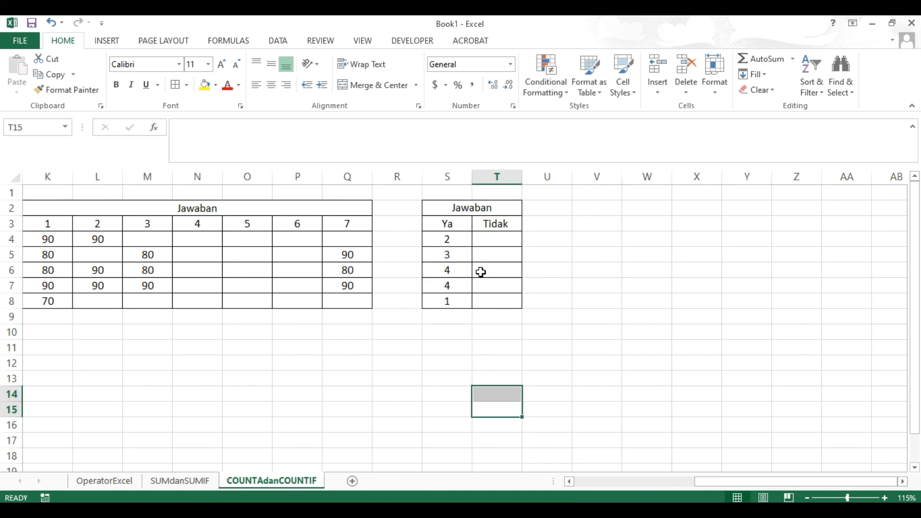
drag(451, 240, 453, 305)
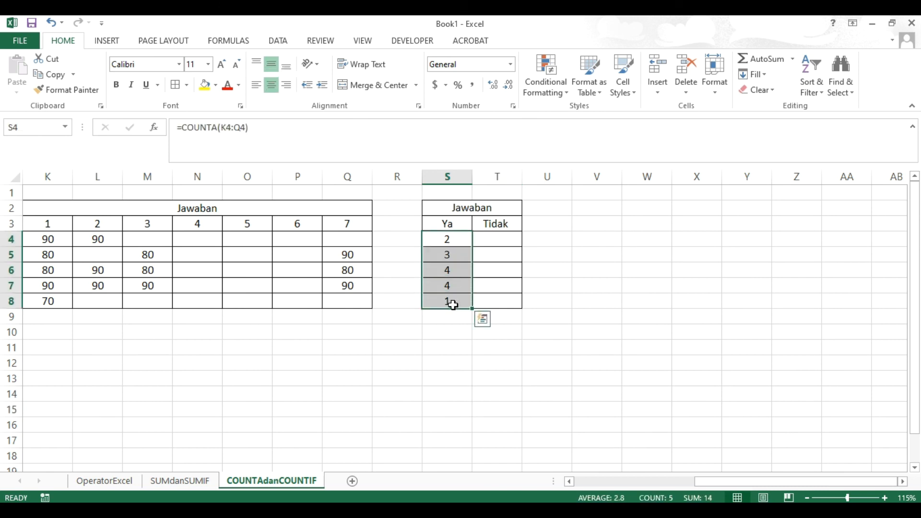
key(Delete)
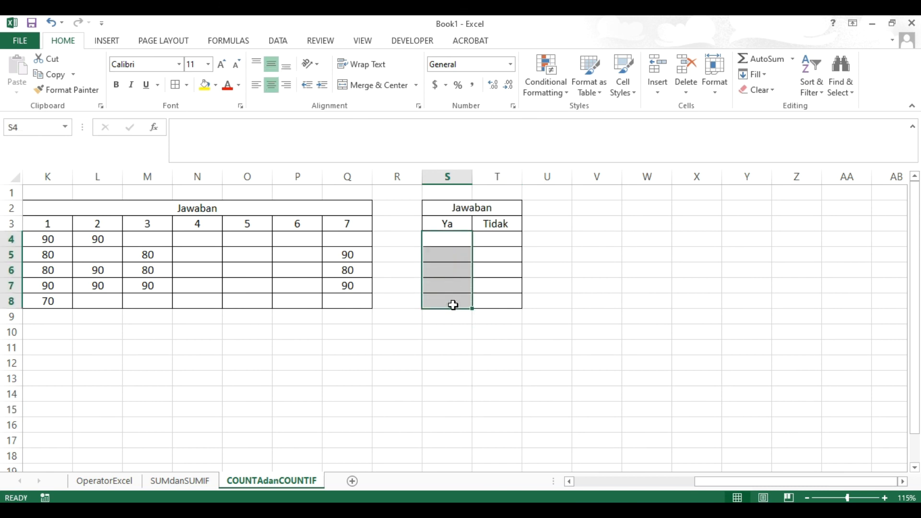
click(487, 370)
Enter the first student's answers 1 to 4 in K4:N4 as Ya, Ya, Tidak and Tidak.
drag(708, 482, 673, 489)
click(220, 242)
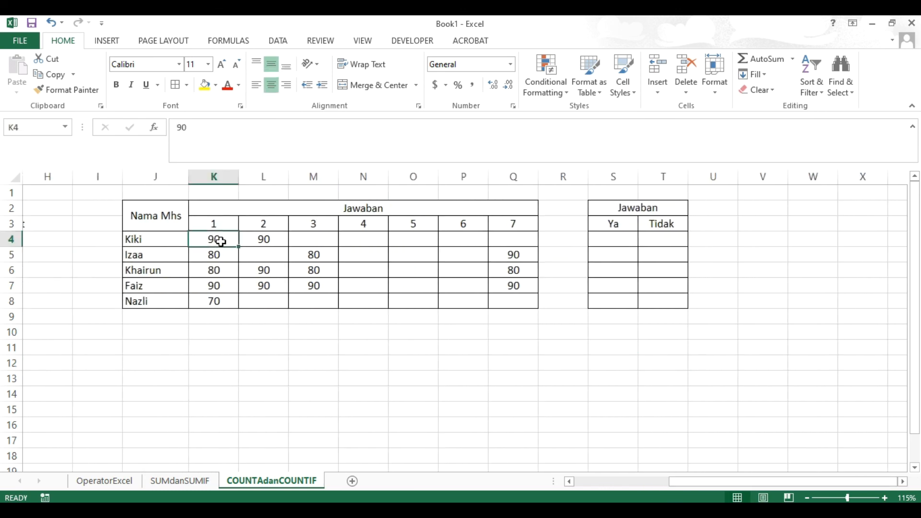
text(Ya)
key(Return)
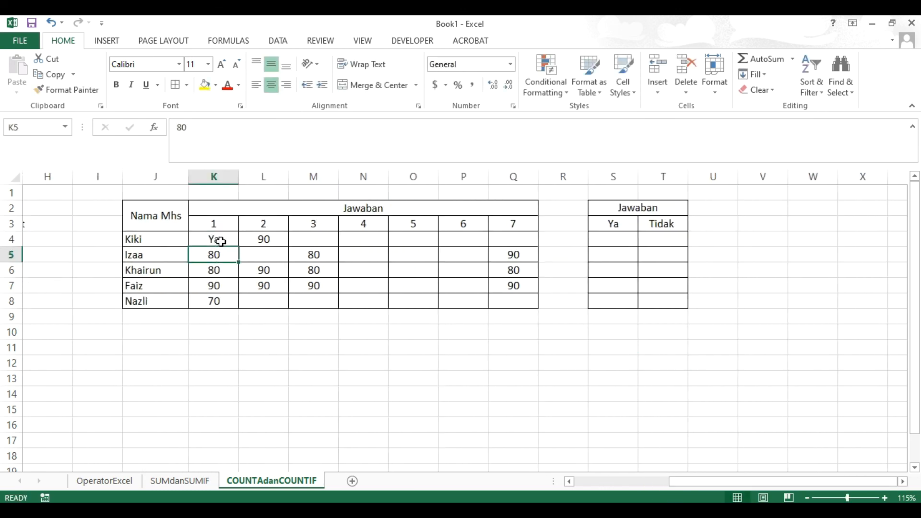
key(Up)
key(Right)
text(Ya)
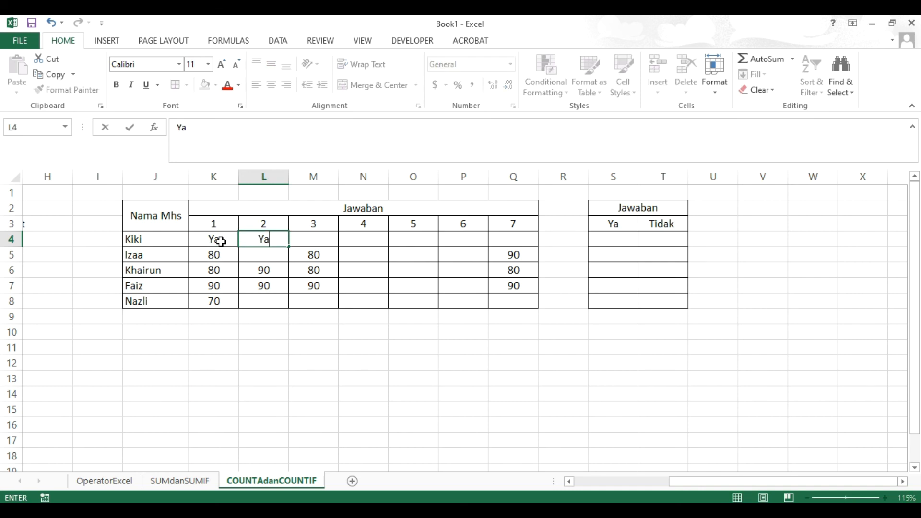
key(Tab)
text(Tidak)
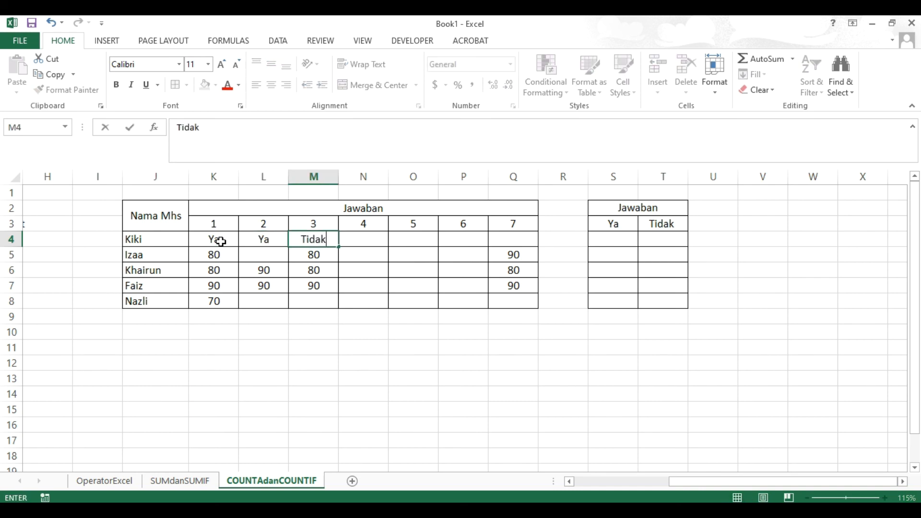
key(Return)
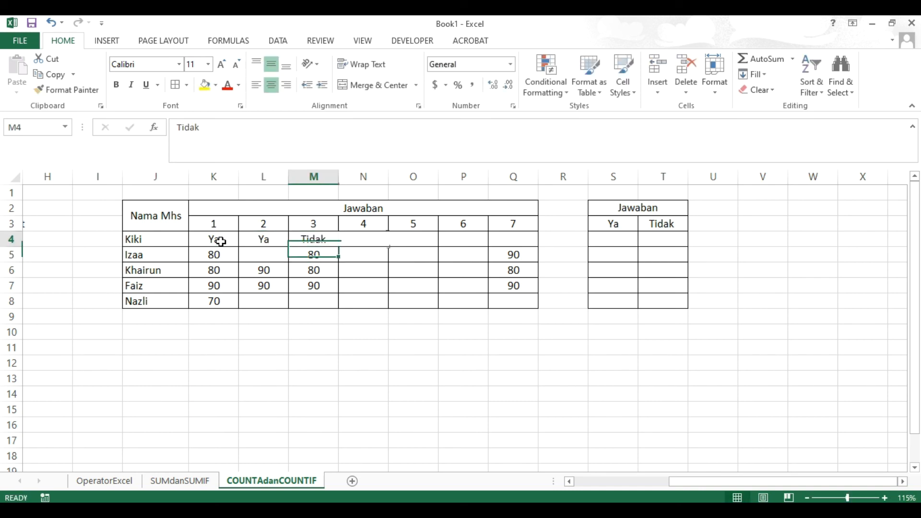
key(Right)
text(Tidak)
key(Return)
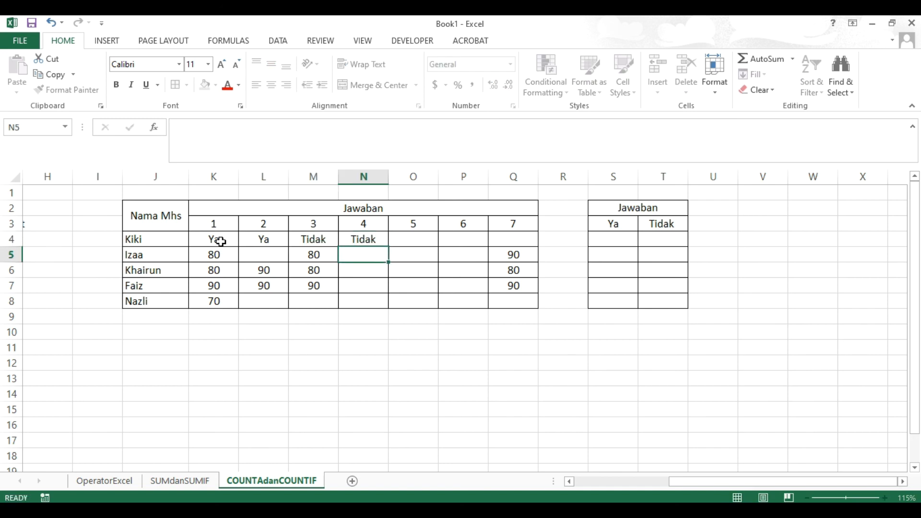
Enter the first student's answers 5 to 7 in O4:Q4 as Ya, Tidak and Ya.
key(Up)
key(Right)
text(Ya)
key(Return)
key(Up)
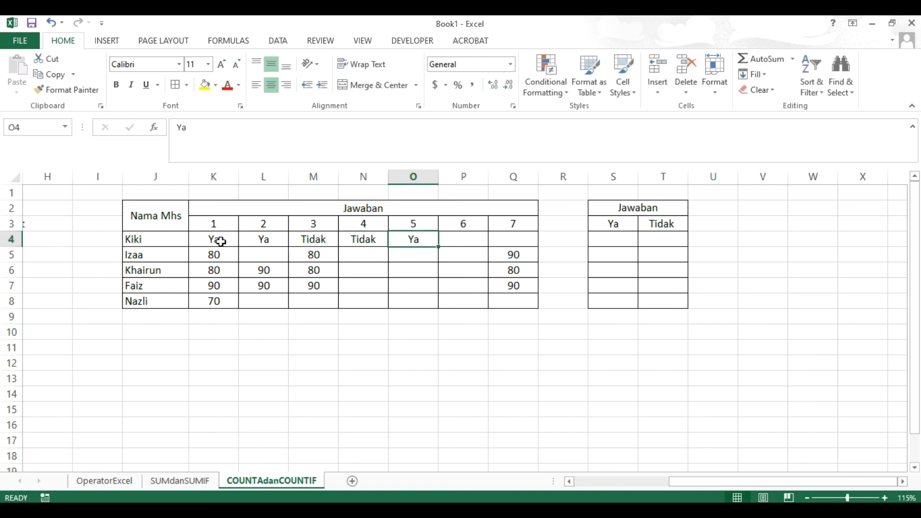
key(Right)
text(Tidak)
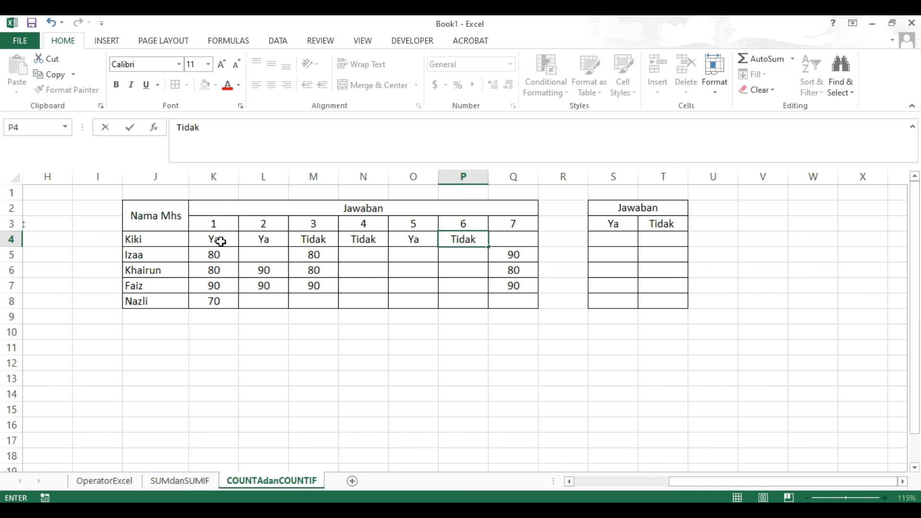
key(Return)
key(Up)
key(Right)
text(Ya)
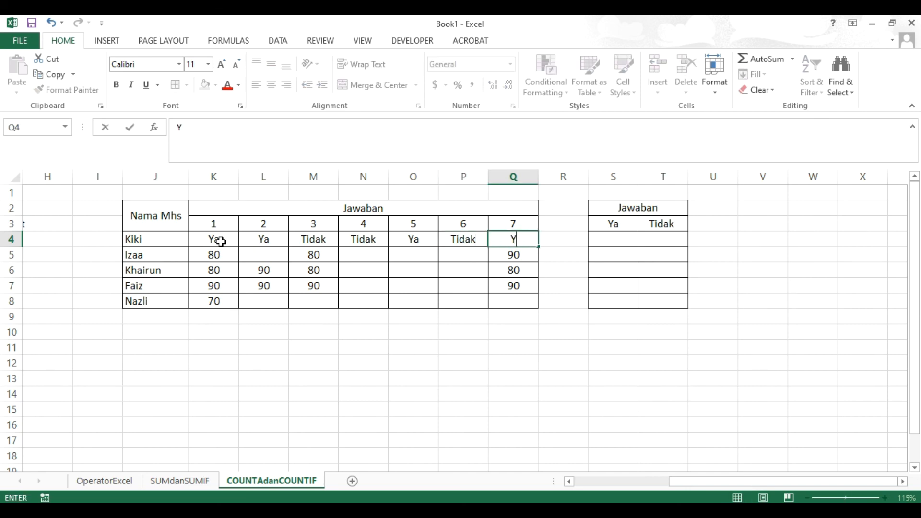
key(Return)
Fill answer column 1 with Tidak in K5:K7 and Ya in K8, replacing the numeric scores.
click(214, 254)
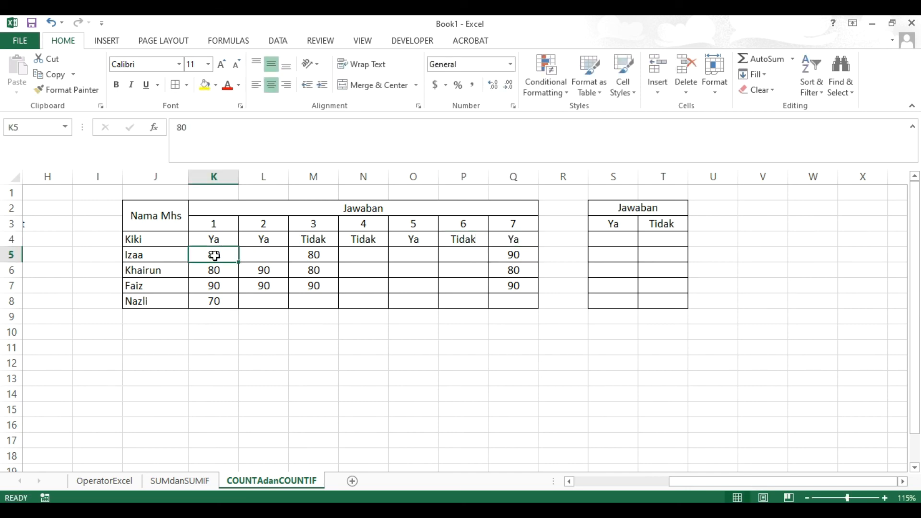
text(Tidak)
key(Return)
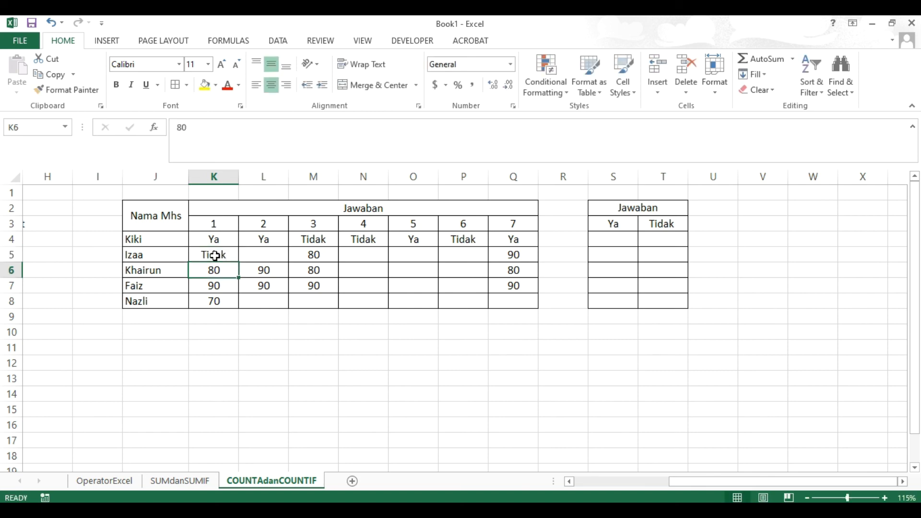
click(214, 255)
drag(238, 262, 239, 290)
click(228, 303)
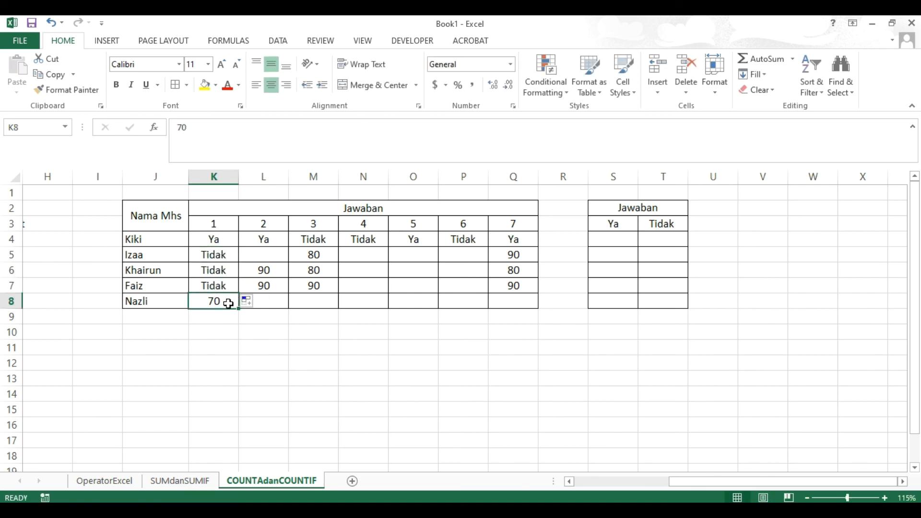
text(Ya)
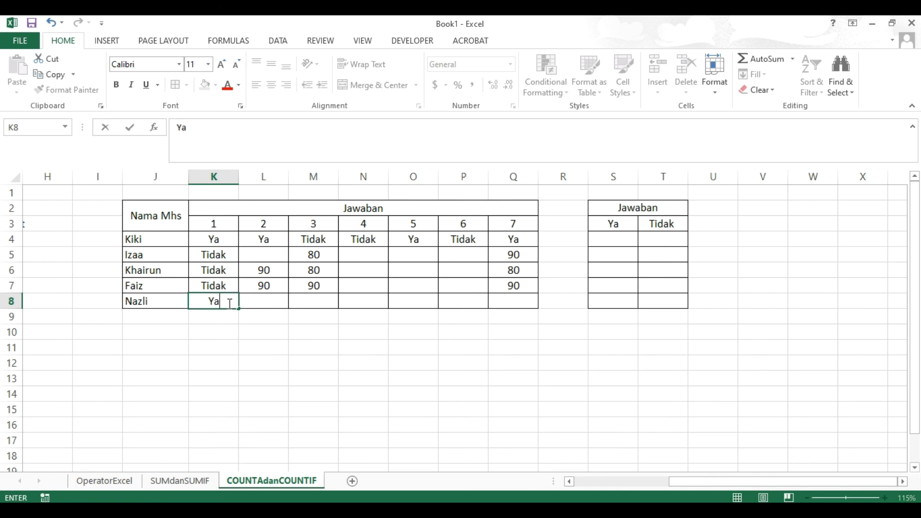
Fill answer column 2 with Ya in L5:L7 and Tidak in L8.
click(263, 252)
text(Ya)
key(Return)
text(Ya)
key(Return)
text(Ya)
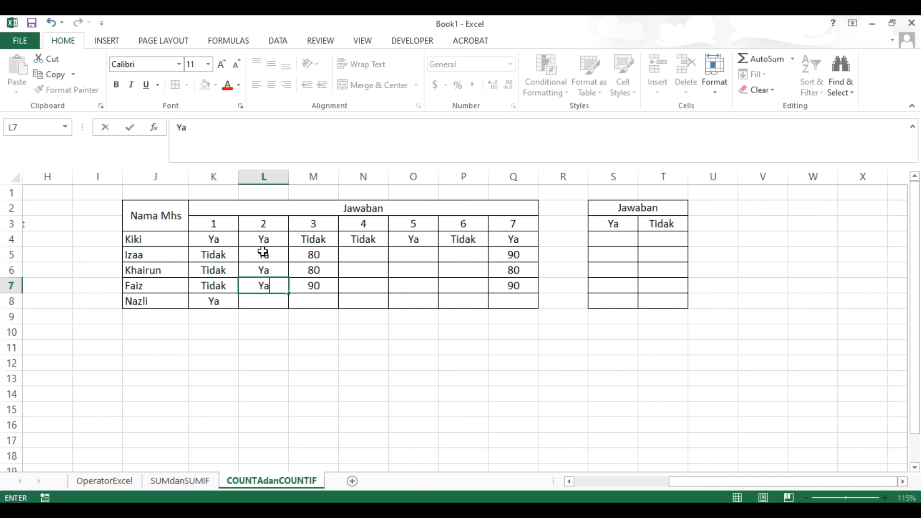
key(Return)
text(Tidak)
key(Return)
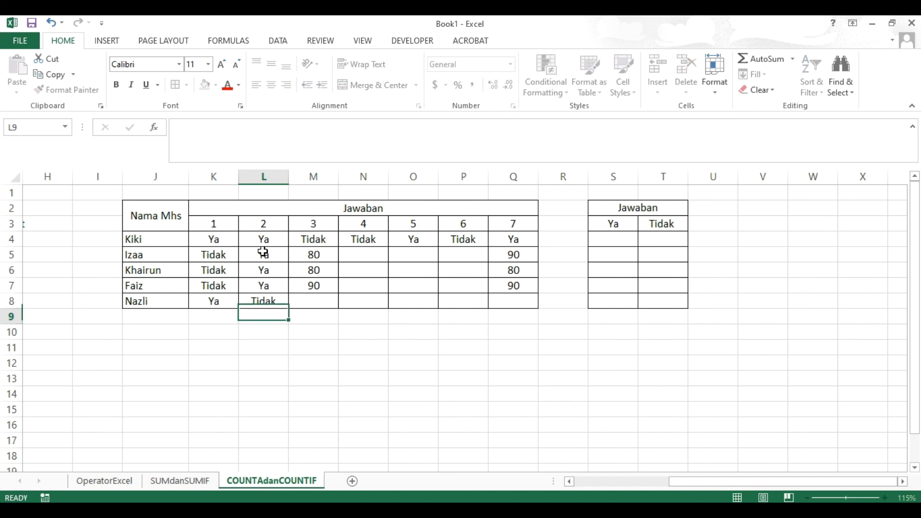
Fill answer column 3 with Ya in all four cells M5:M8.
click(321, 257)
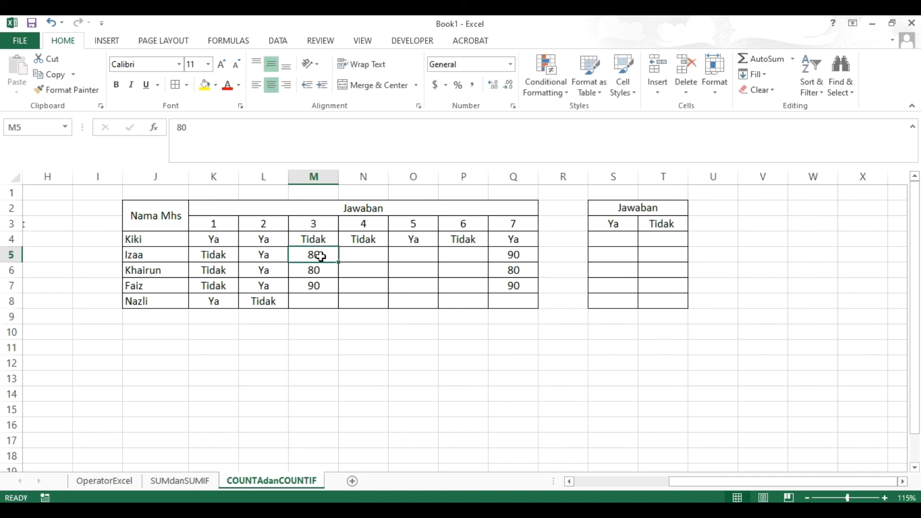
text(Ya)
key(Return)
text(Ya)
key(Return)
text(Ya)
key(Return)
text(Ya)
key(Return)
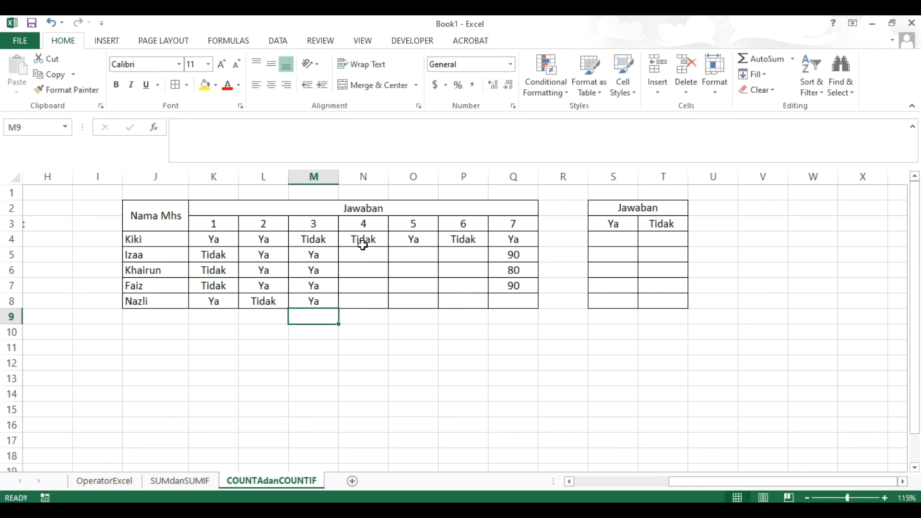
Copy the Ya answers in M5 and M6 across to columns N and O of their rows, and select N7.
click(314, 255)
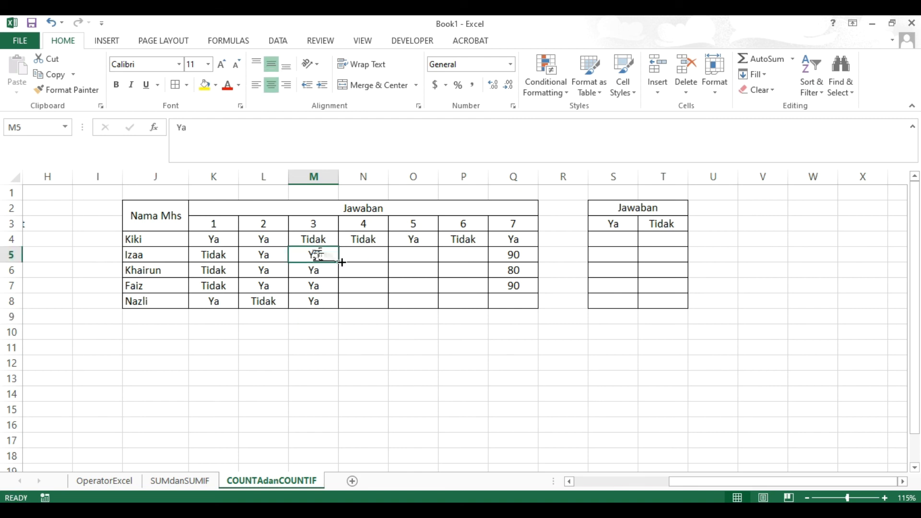
drag(342, 262, 429, 259)
click(325, 274)
drag(340, 278, 415, 278)
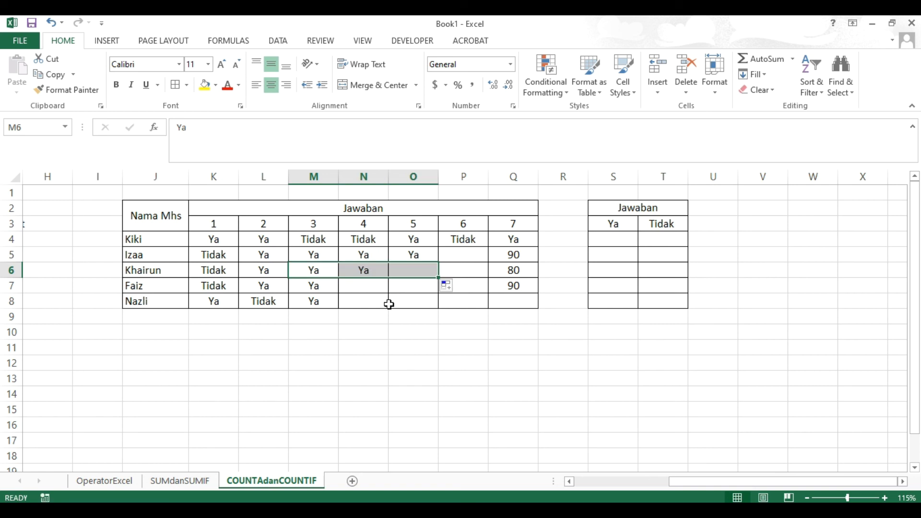
click(369, 289)
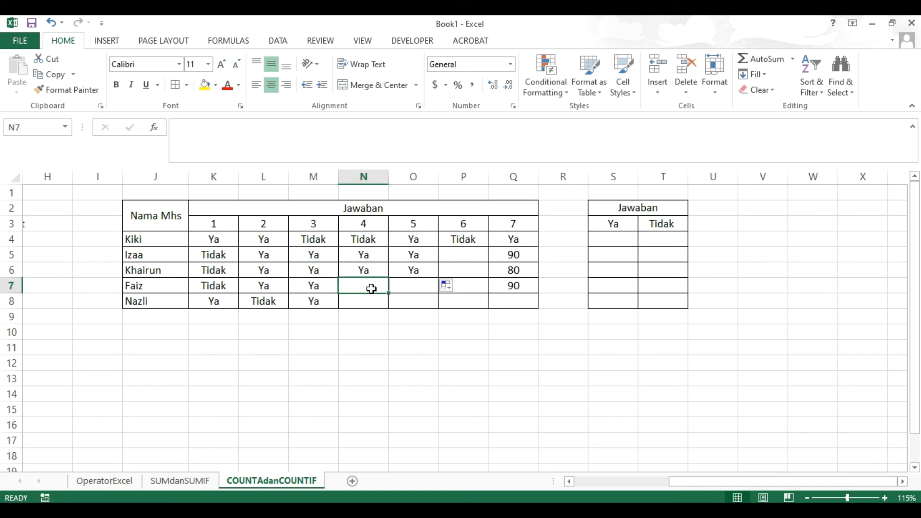
Enter Tidak in N7 and copy it across to O7 and P7.
text(Tidak)
key(Return)
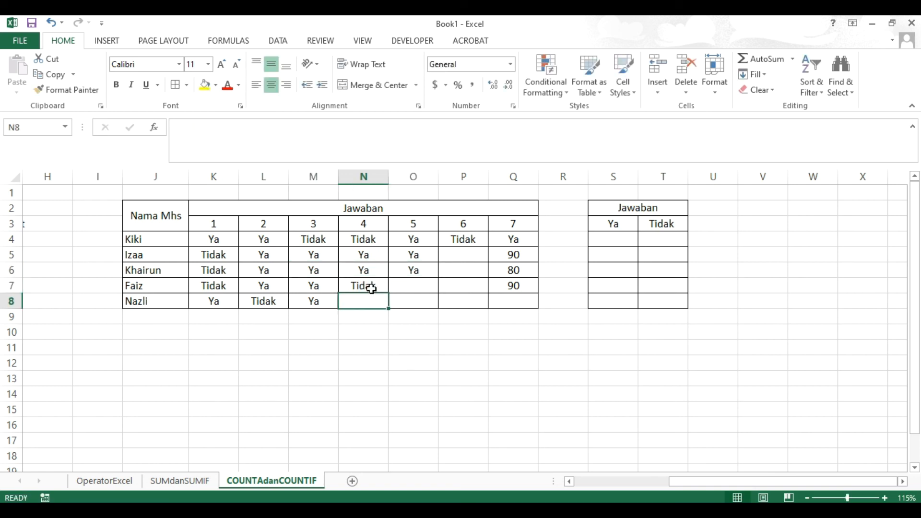
click(379, 288)
drag(388, 293, 480, 289)
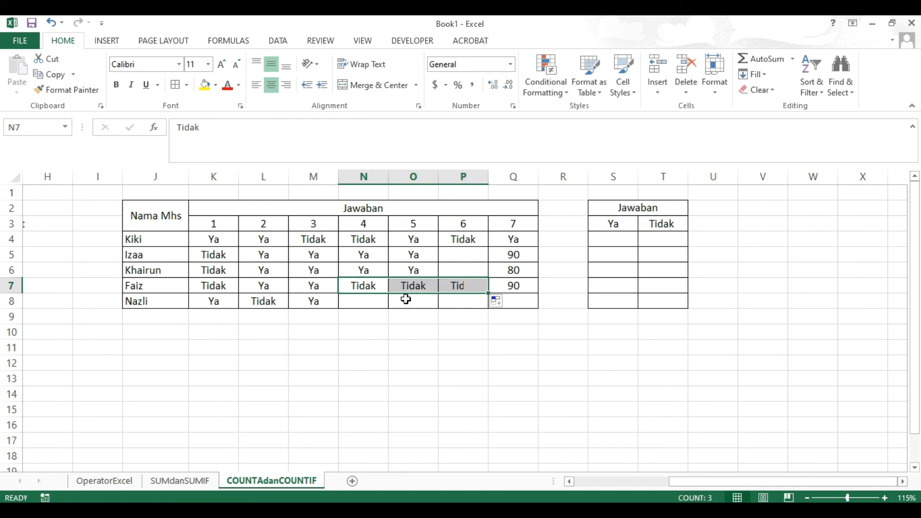
Fill row 8 with Tidak in N8, copied from N7, and Ya in O8 and P8.
click(367, 304)
click(379, 287)
drag(388, 293, 403, 301)
click(403, 302)
text(Ya)
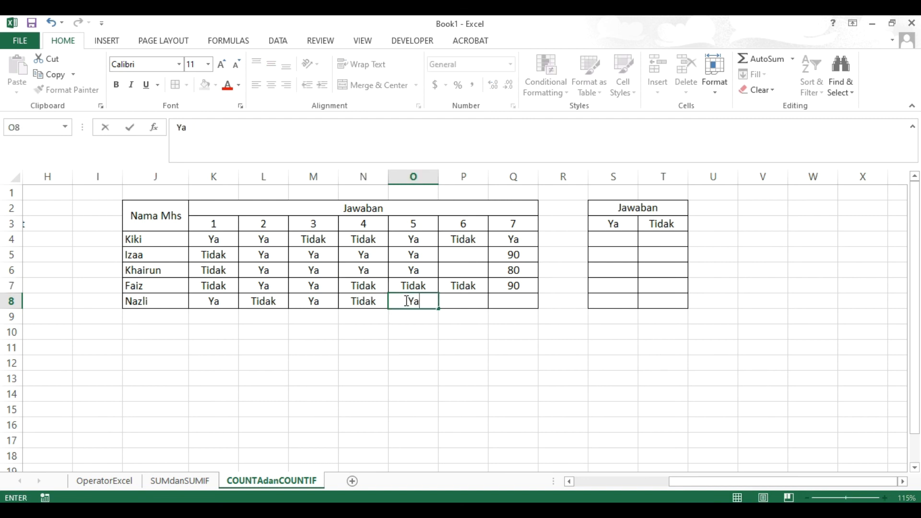
click(463, 295)
text(Ya)
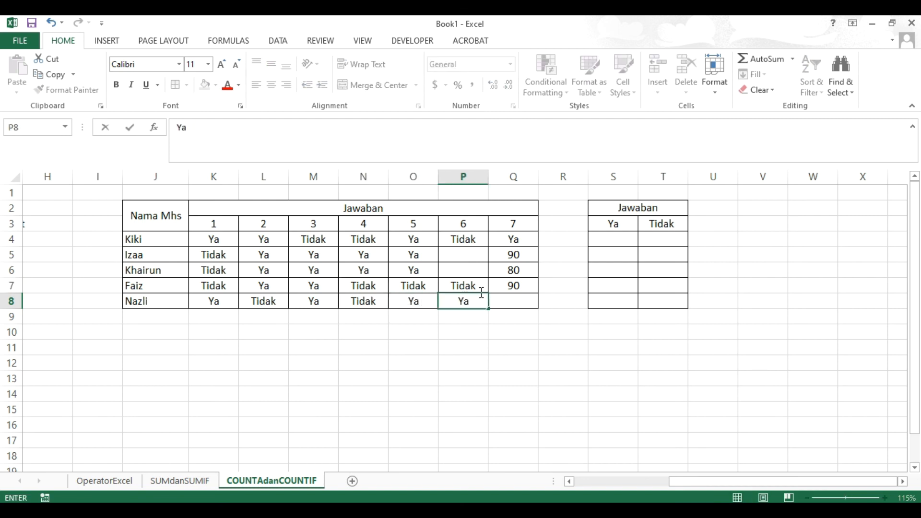
Copy the Ya answer in Q4 down through Q8, and enter Tidak in P5 and Ya in P6.
click(530, 240)
drag(530, 240, 523, 300)
click(464, 255)
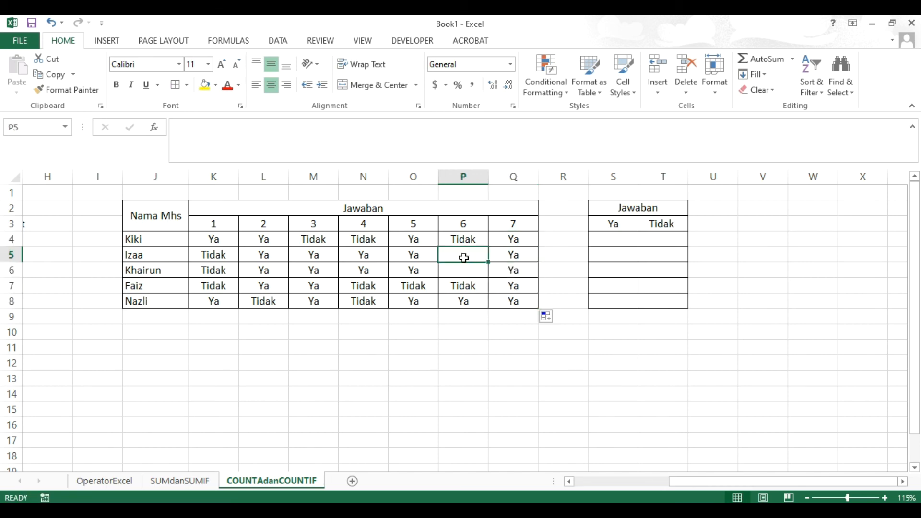
text(Tidak)
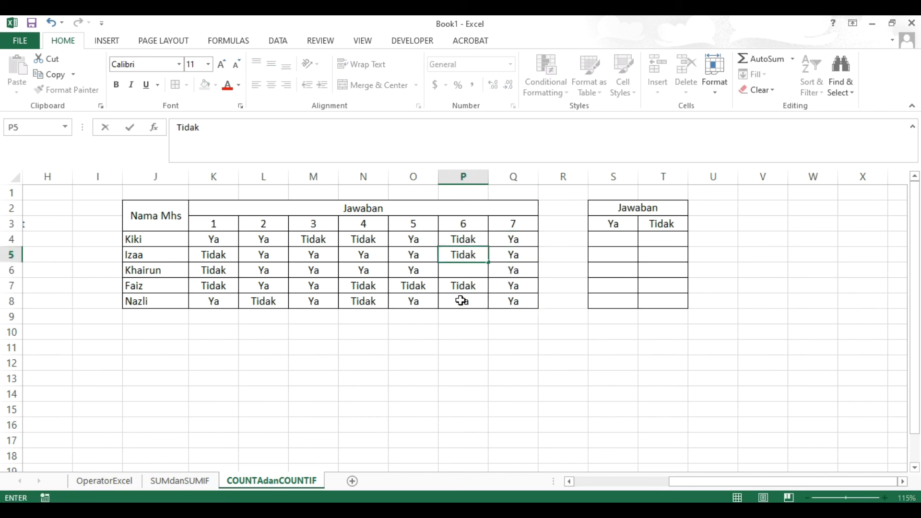
key(Return)
text(Ya)
key(Return)
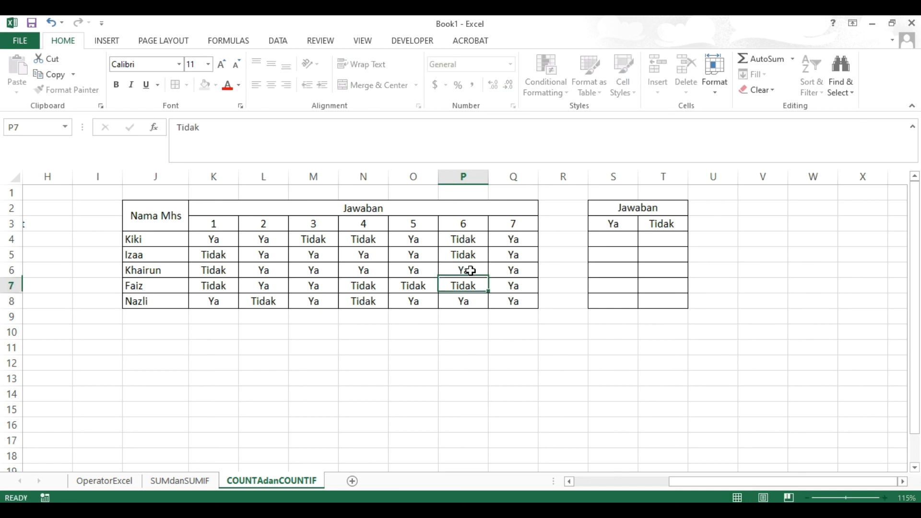
click(533, 406)
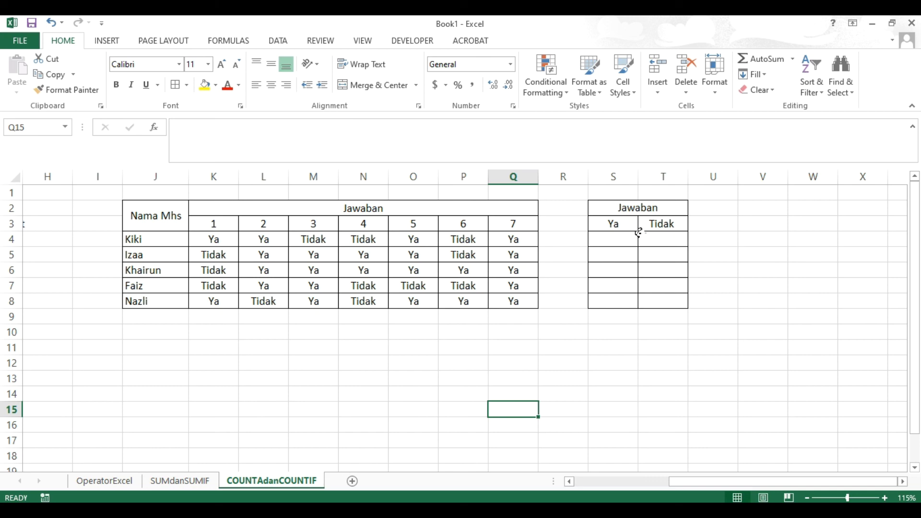
Enter =COUNTIF(K4:Q4,S3) in S4 to count the Ya answers of row 4.
click(613, 241)
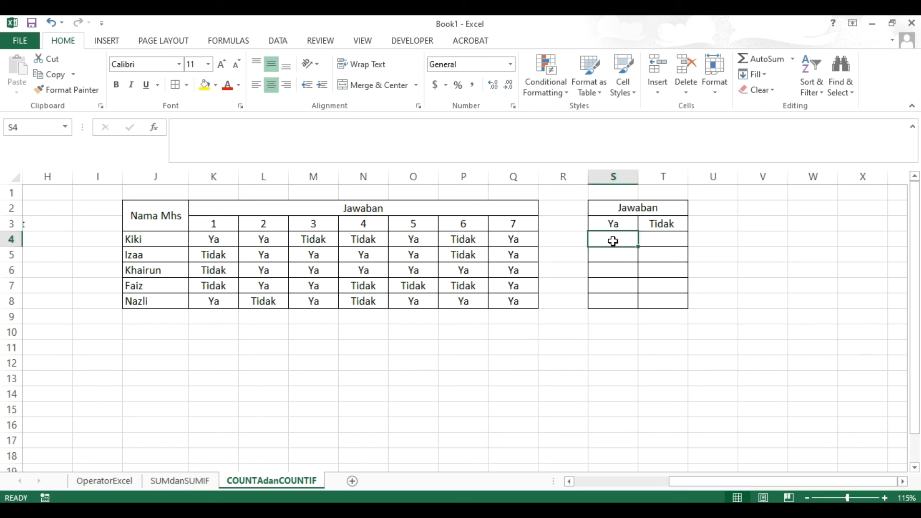
text(=co)
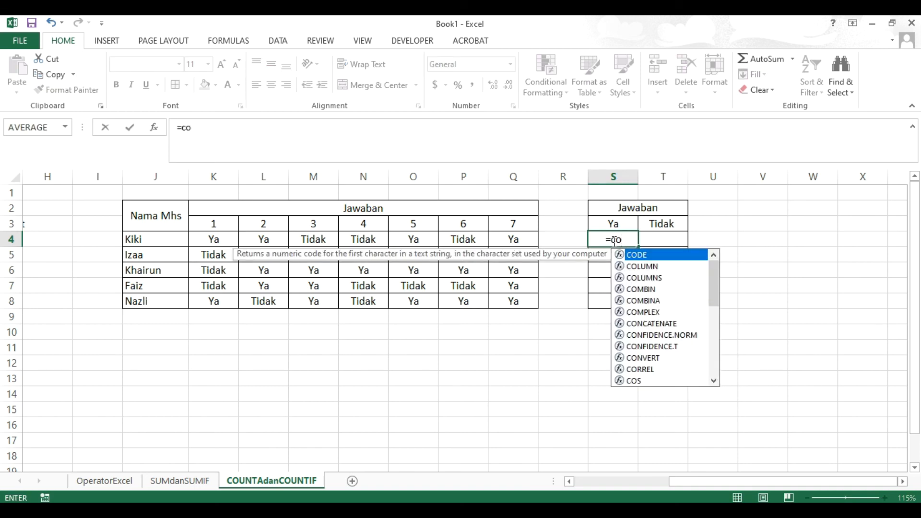
text(un)
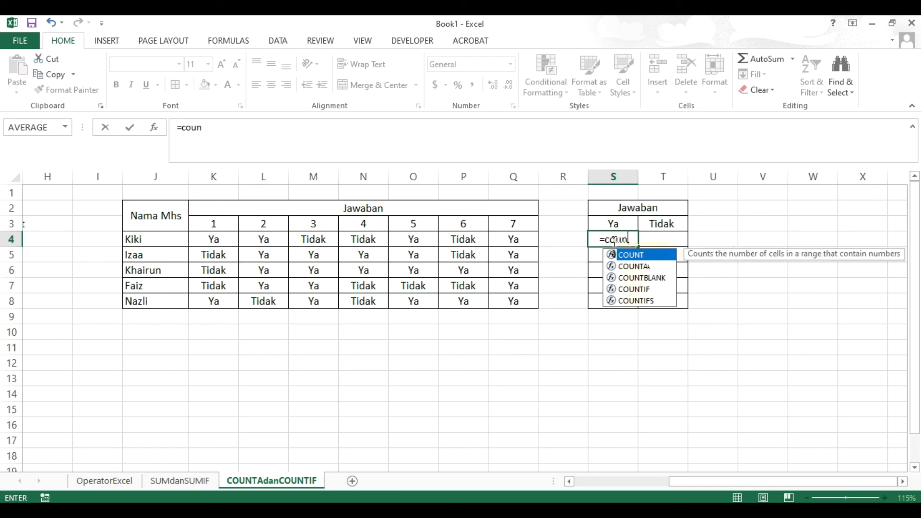
text(tif)
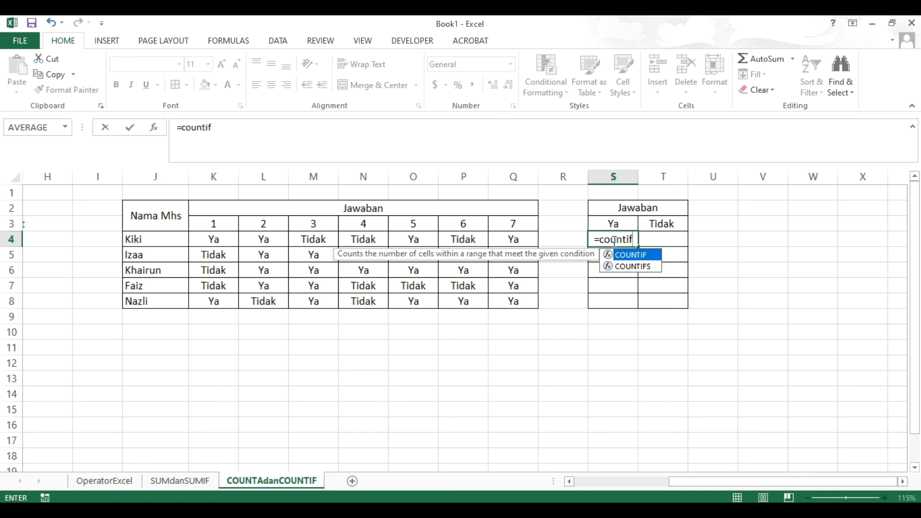
text(()
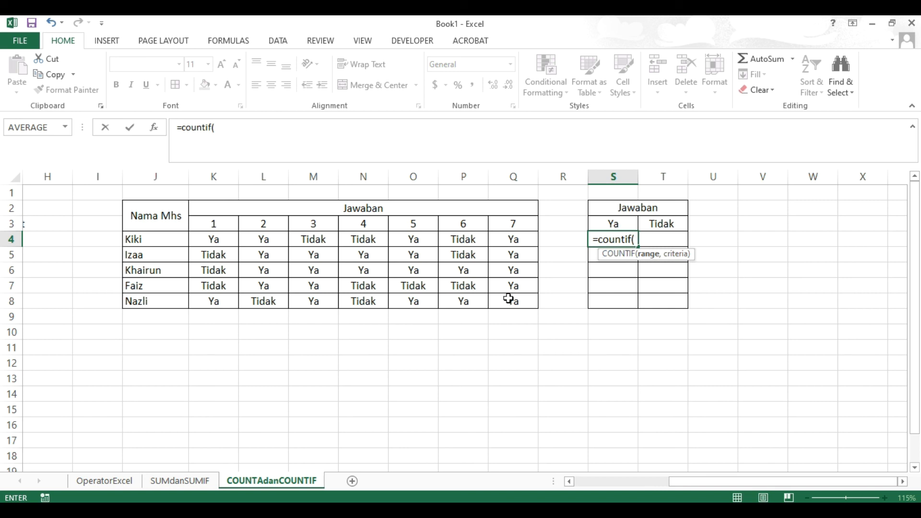
click(214, 239)
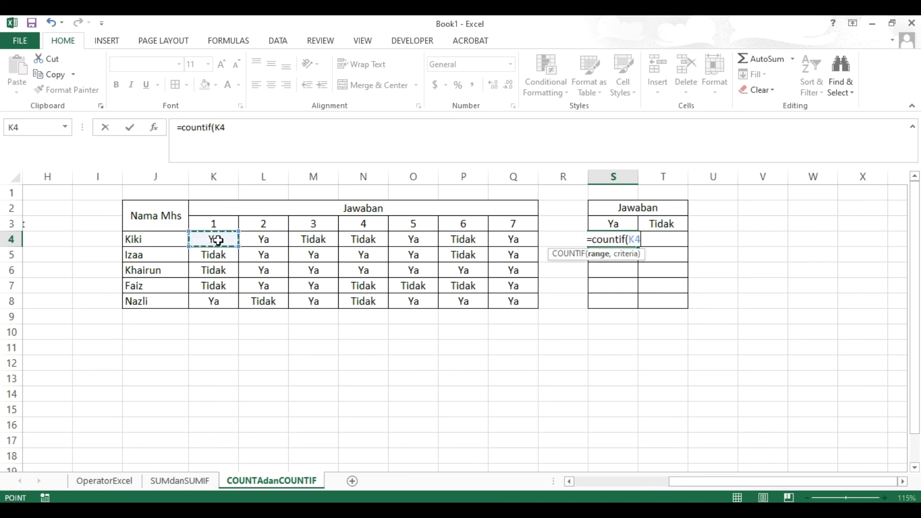
drag(237, 246, 532, 248)
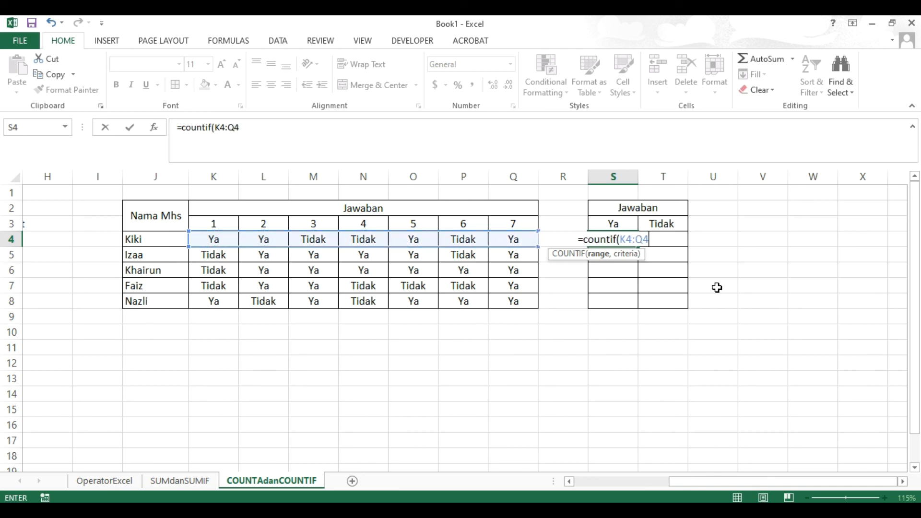
text(,)
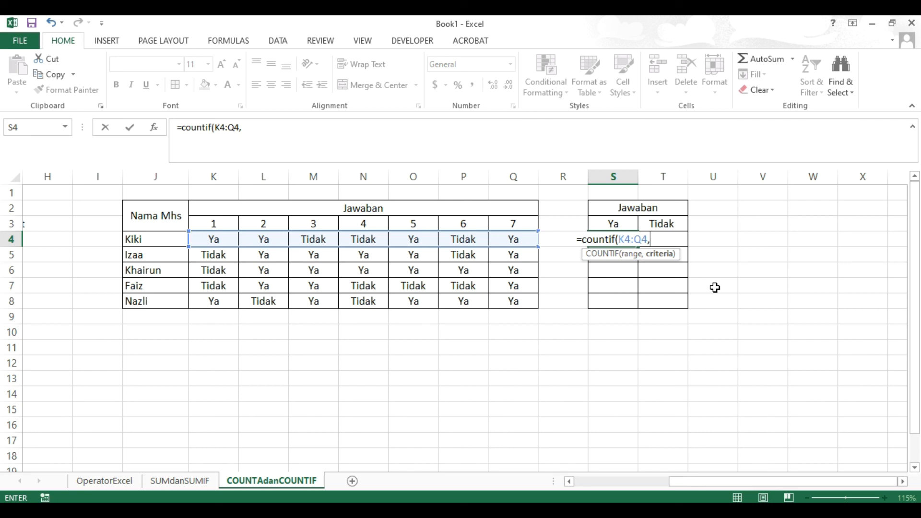
click(621, 223)
text())
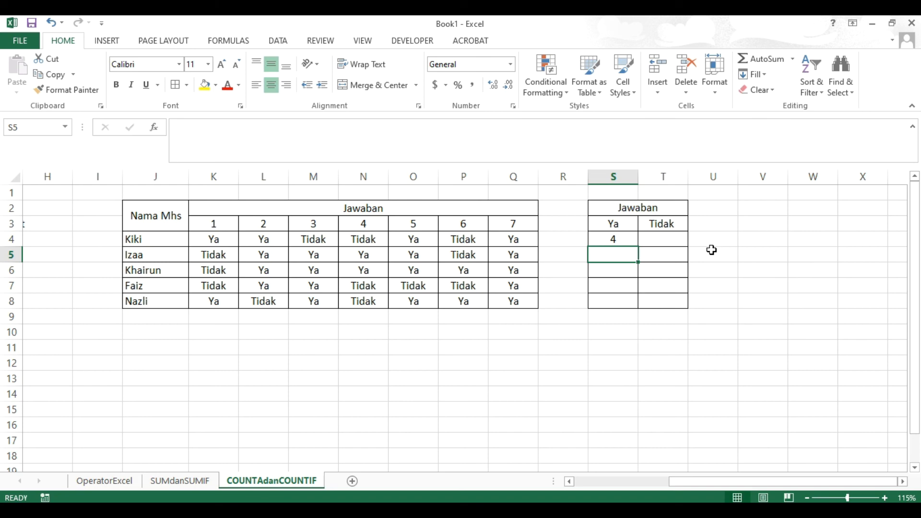
Examine the range and criteria references of the COUNTIF formula in S4, keeping the formula intact.
click(617, 240)
double_click(618, 240)
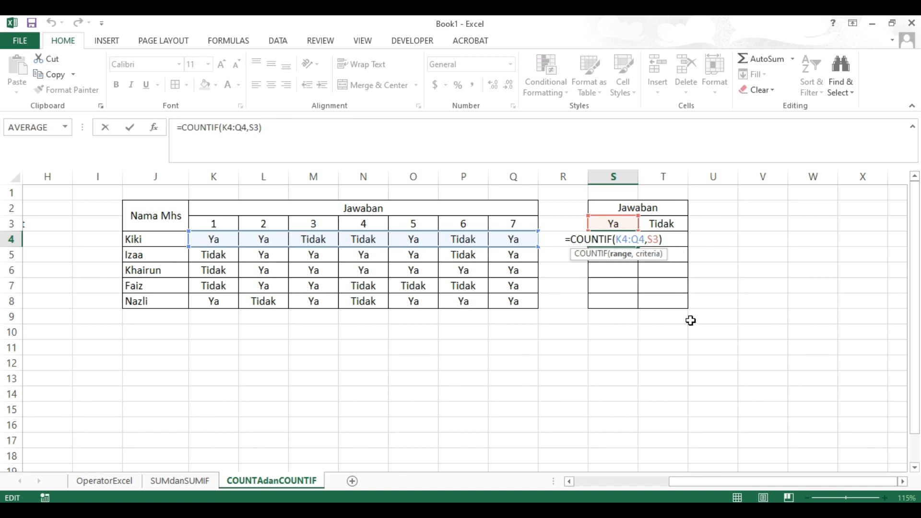
click(684, 366)
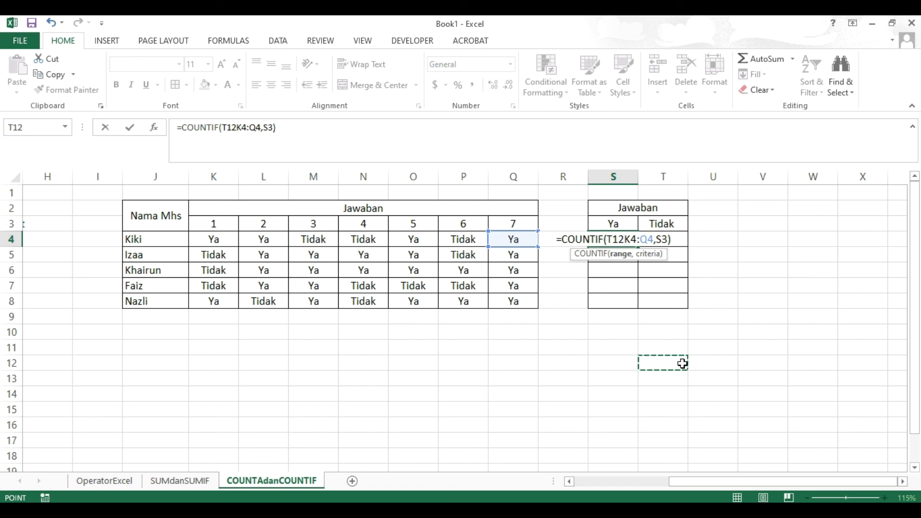
key(BackSpace)
key(BackSpace)
key(BackSpace)
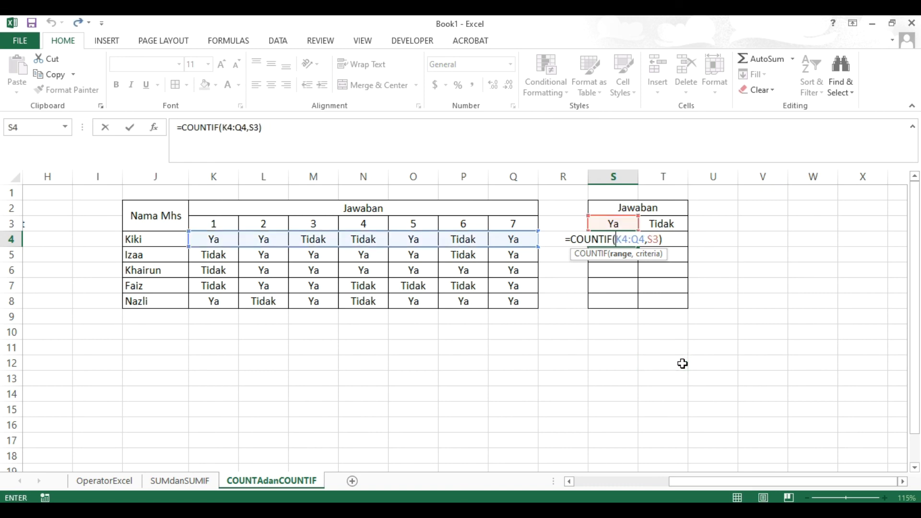
key(Return)
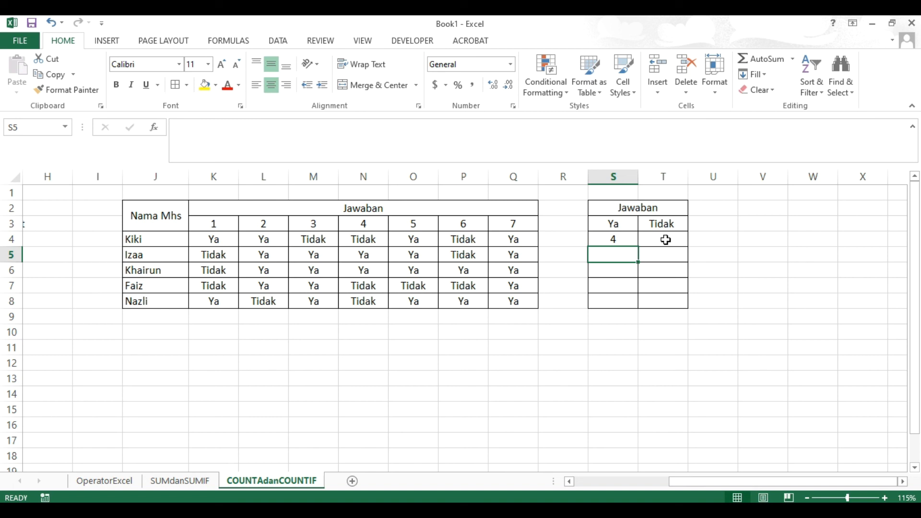
key(Up)
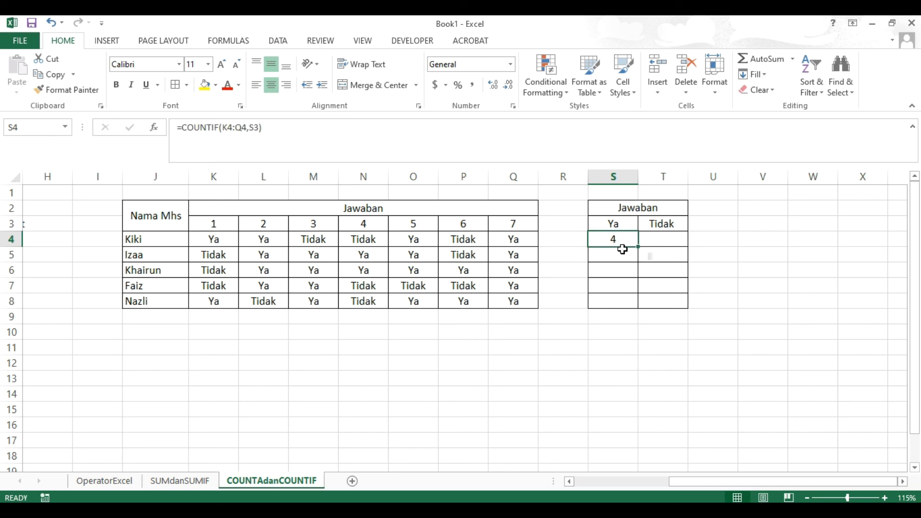
click(658, 238)
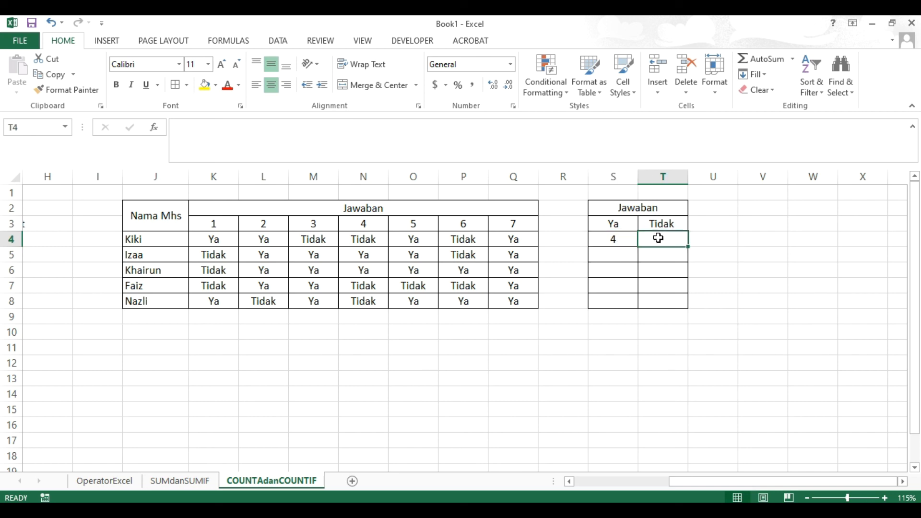
text(=)
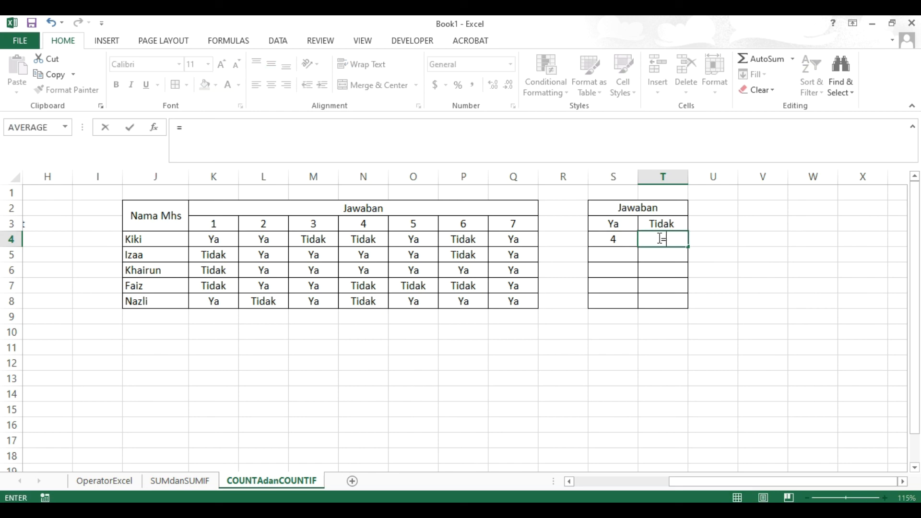
text(c)
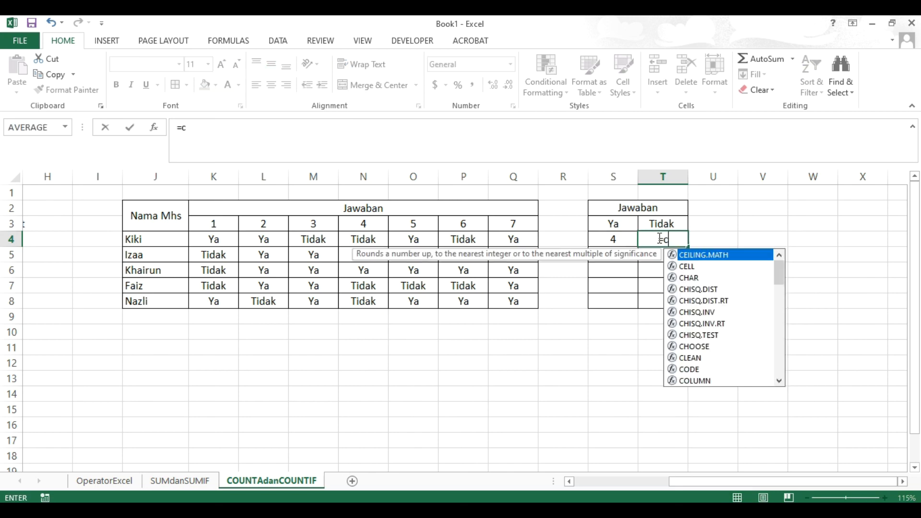
key(Escape)
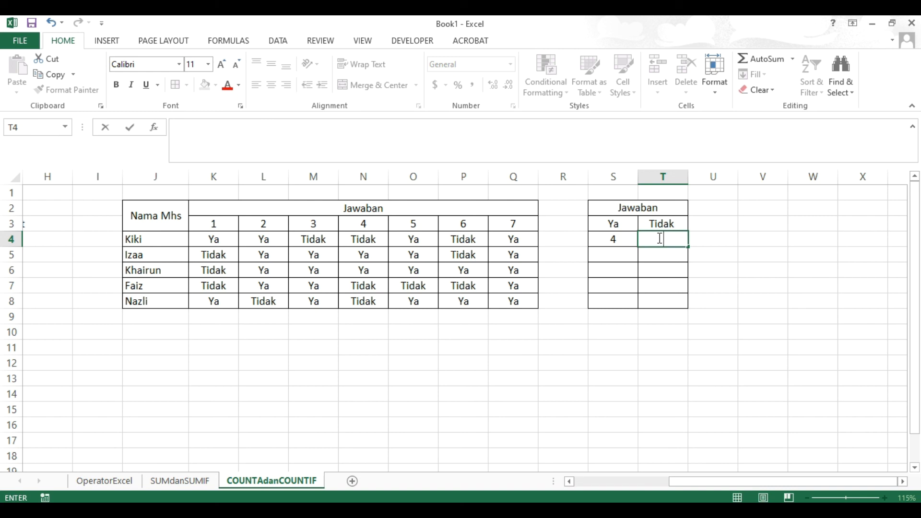
Try to copy the COUNTIF formula from S4 across to T4, and inspect the references in the copy.
click(623, 243)
drag(638, 247, 678, 246)
click(663, 239)
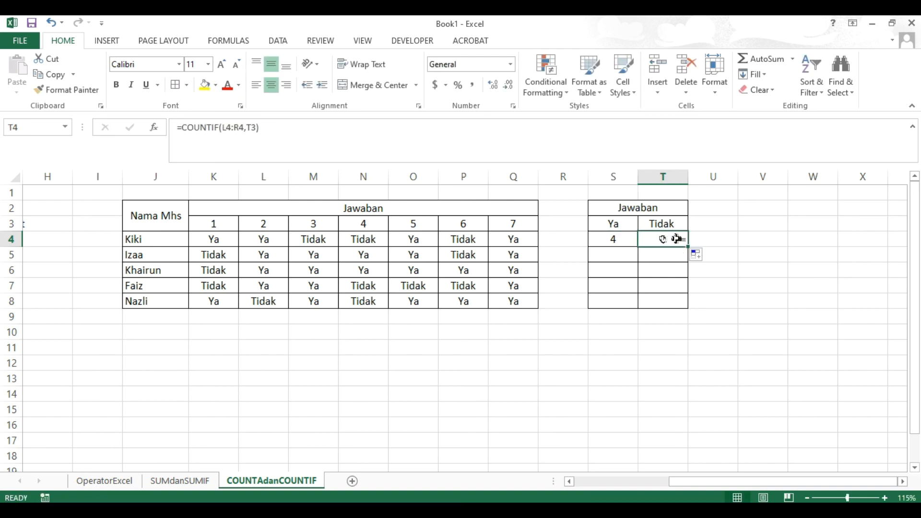
double_click(662, 240)
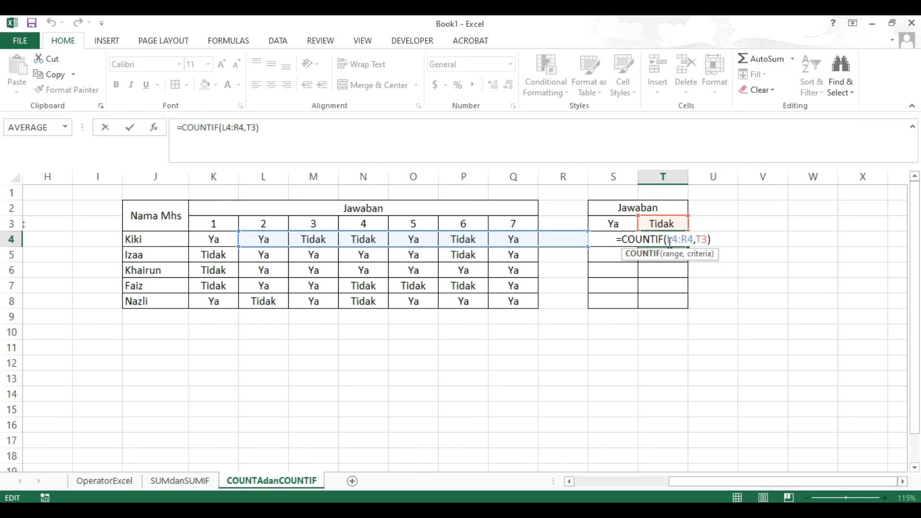
click(751, 270)
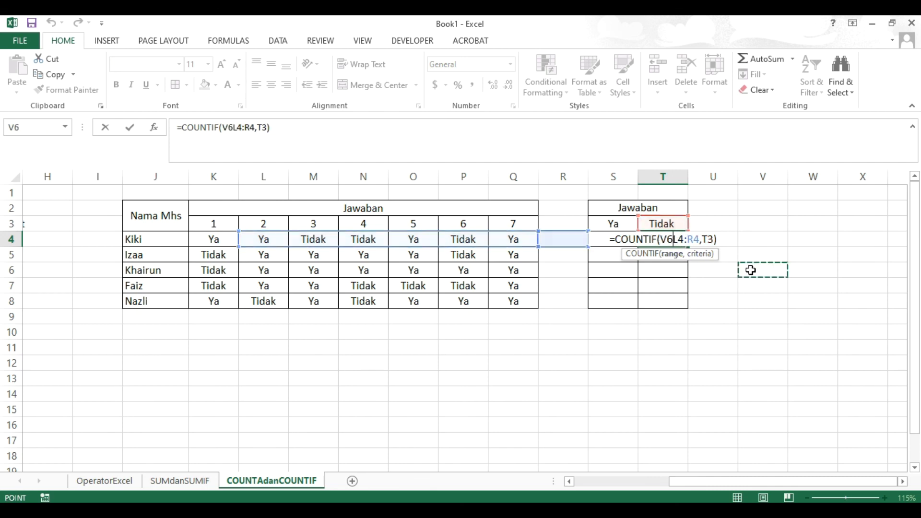
click(686, 331)
key(Return)
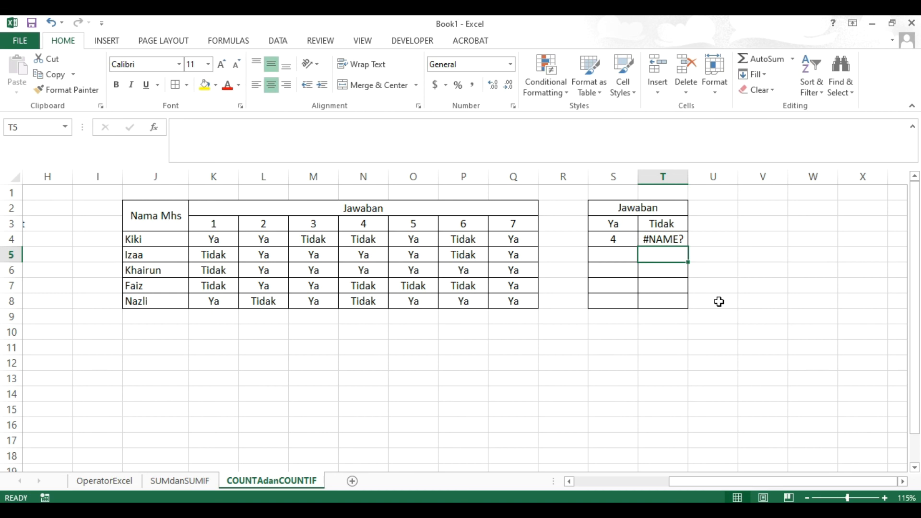
Enter =COUNTIF(K4:Q4,T3) in T4 to count the Tidak answers of row 4.
click(660, 242)
text(=)
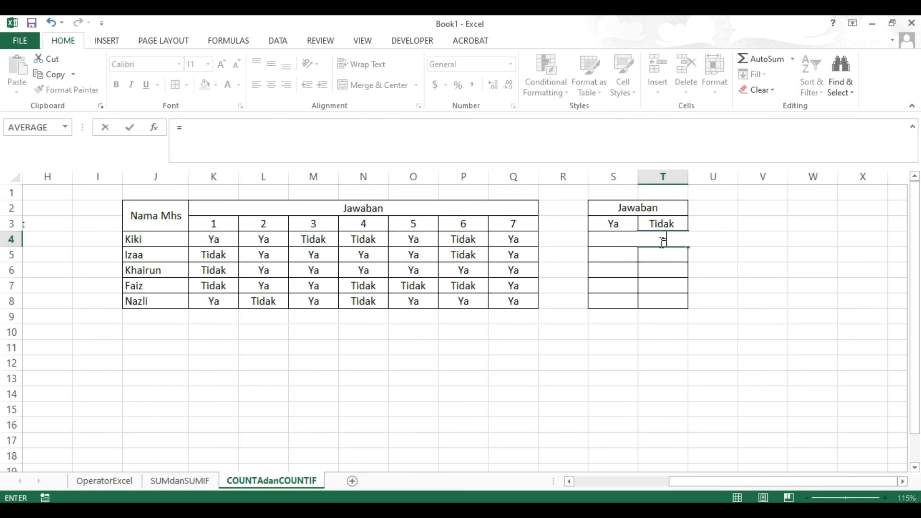
text(c)
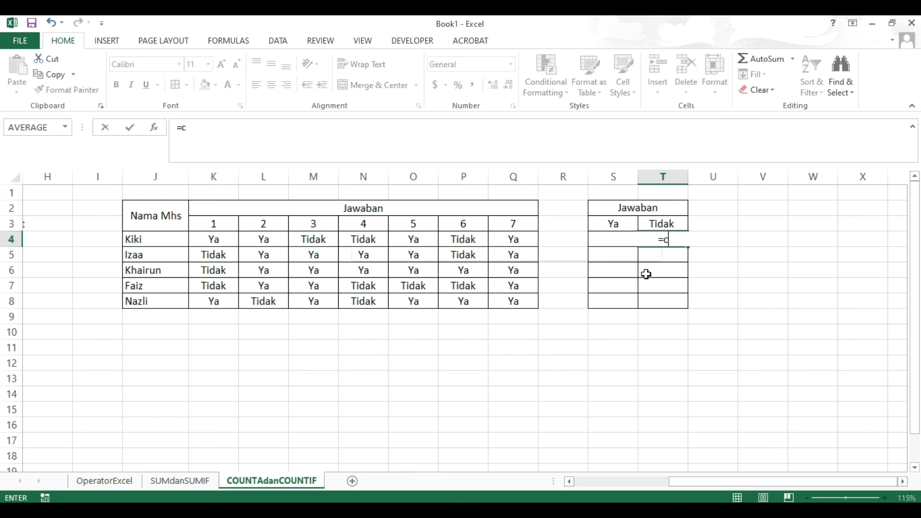
text(ount)
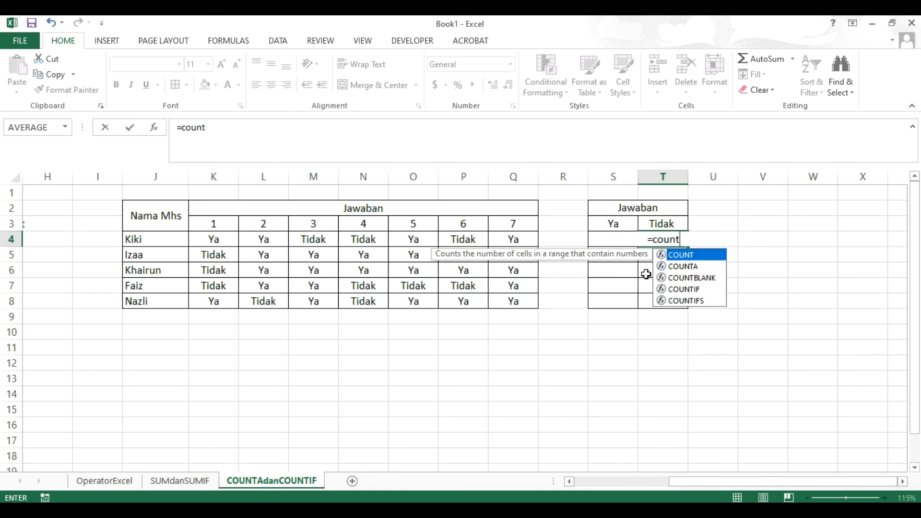
text(if()
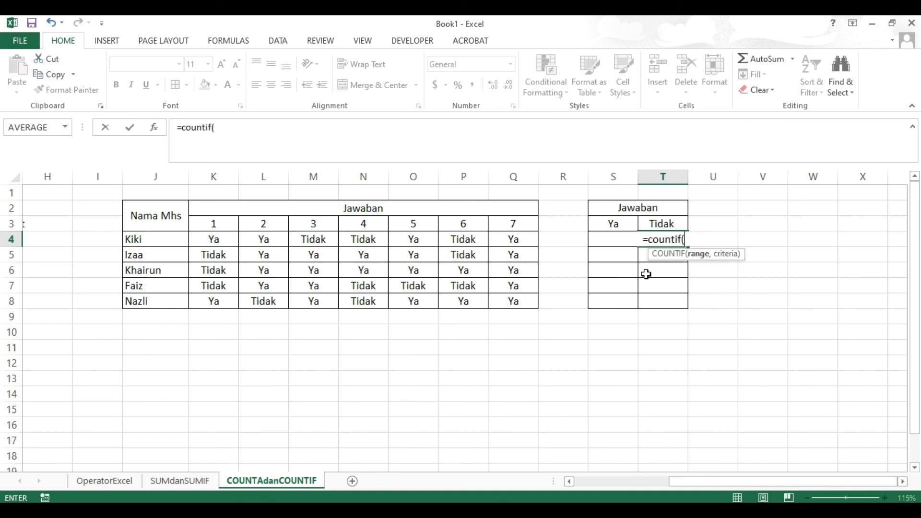
click(223, 239)
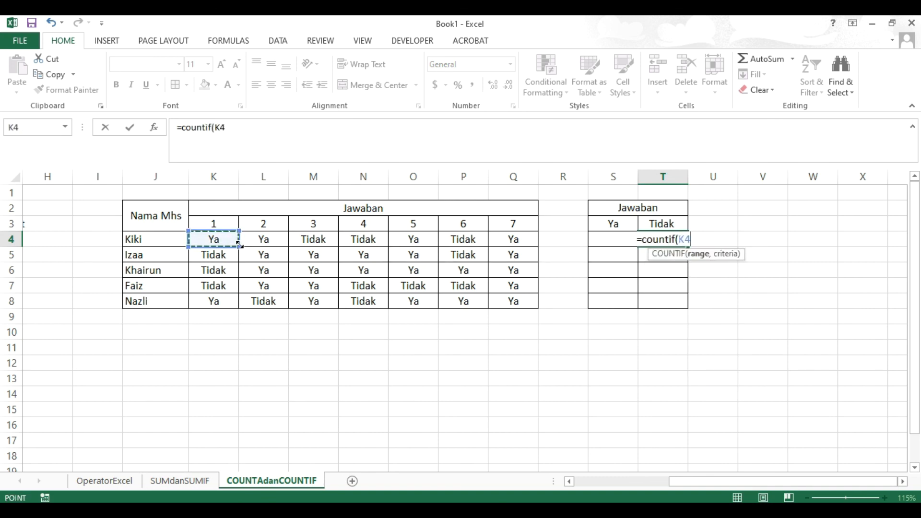
drag(324, 239, 526, 238)
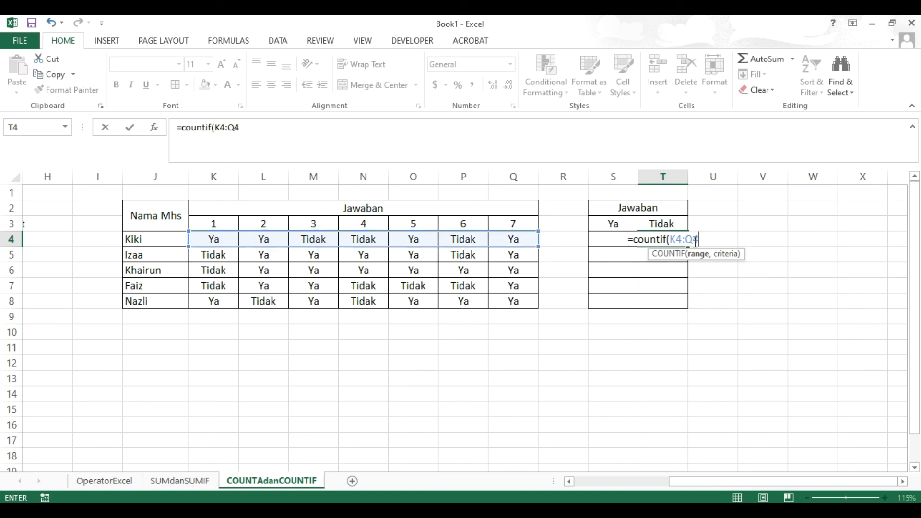
text(,)
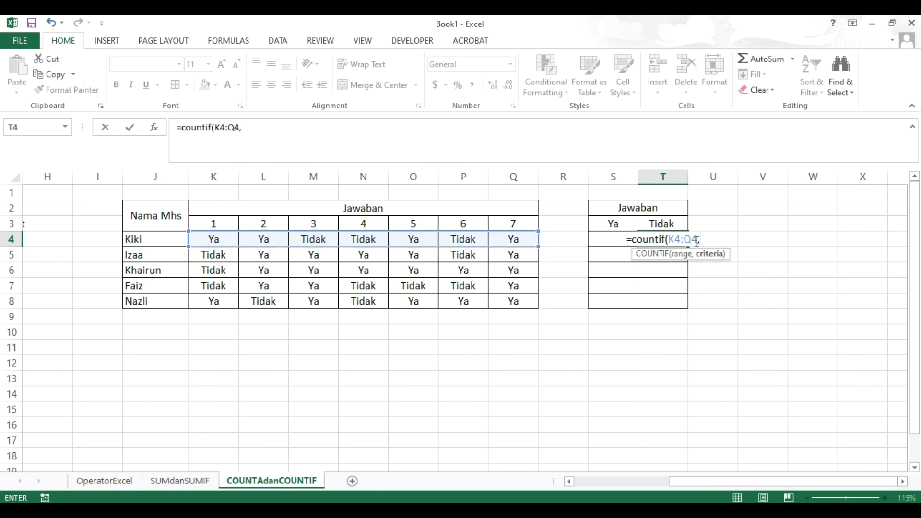
click(661, 223)
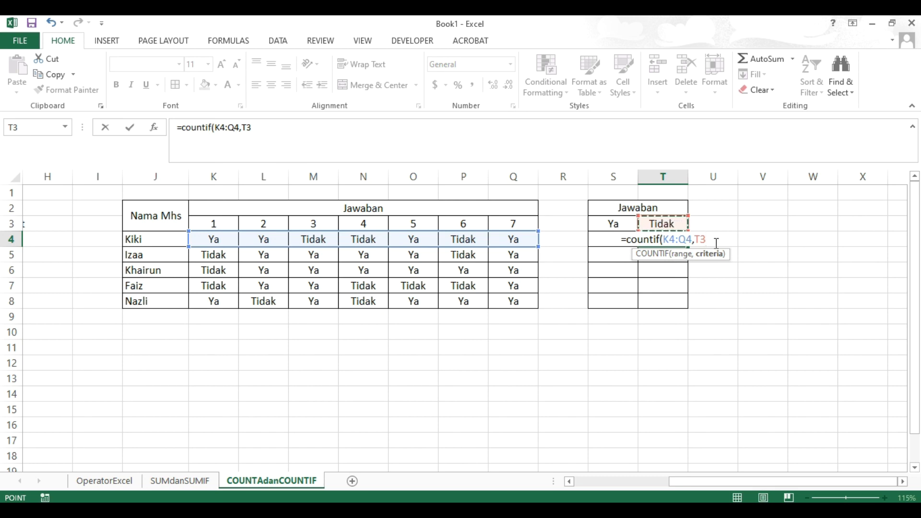
text())
key(Return)
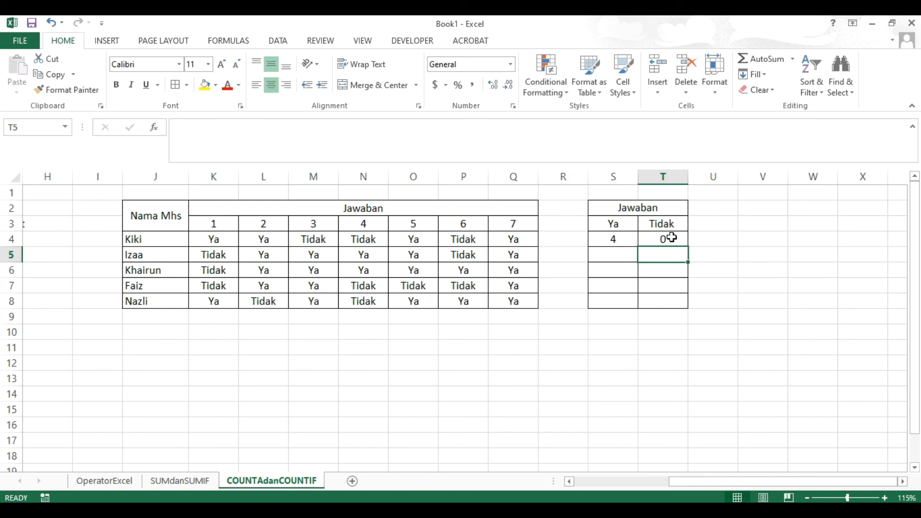
Replace the cell reference used as criterion in T4's COUNTIF formula with the quoted text "Tidak".
click(672, 238)
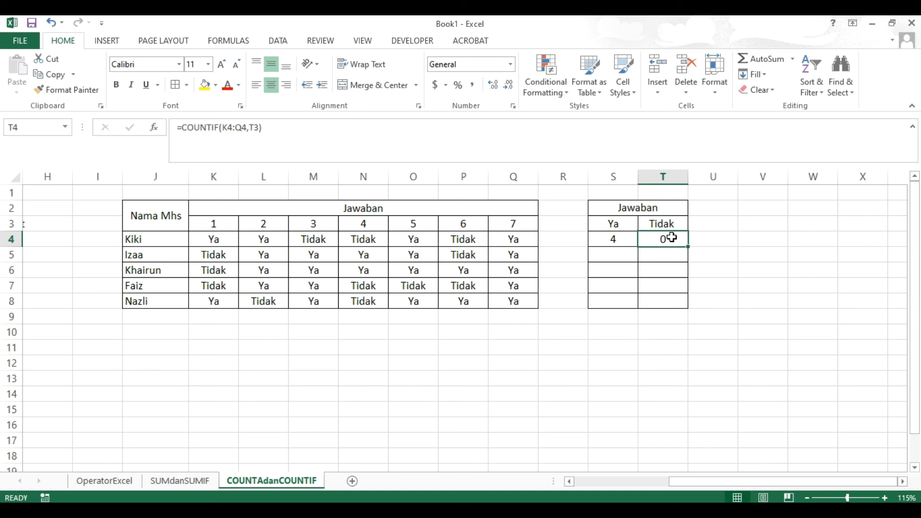
double_click(672, 237)
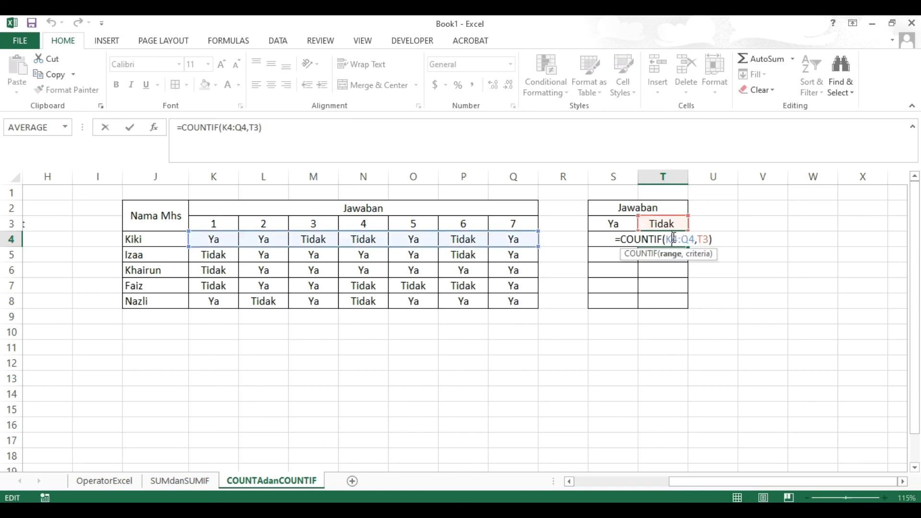
click(712, 239)
key(BackSpace)
key(BackSpace)
key(BackSpace)
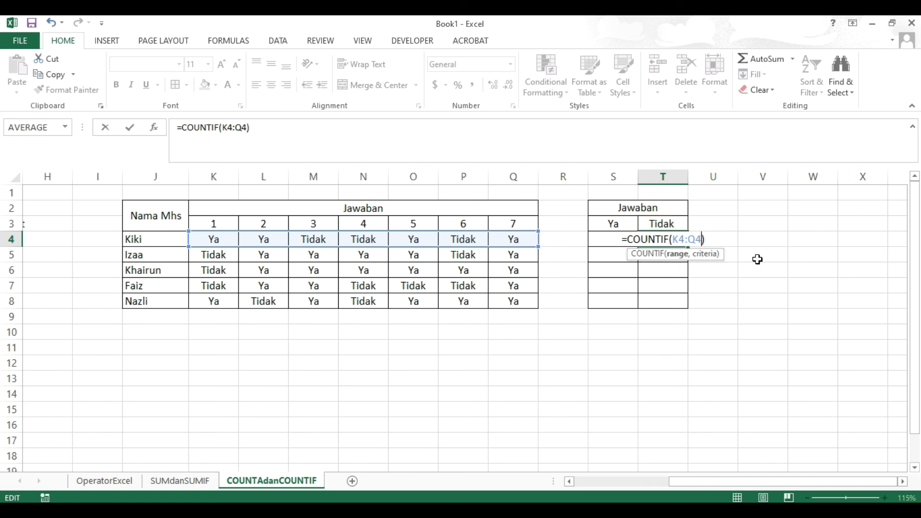
text(, )
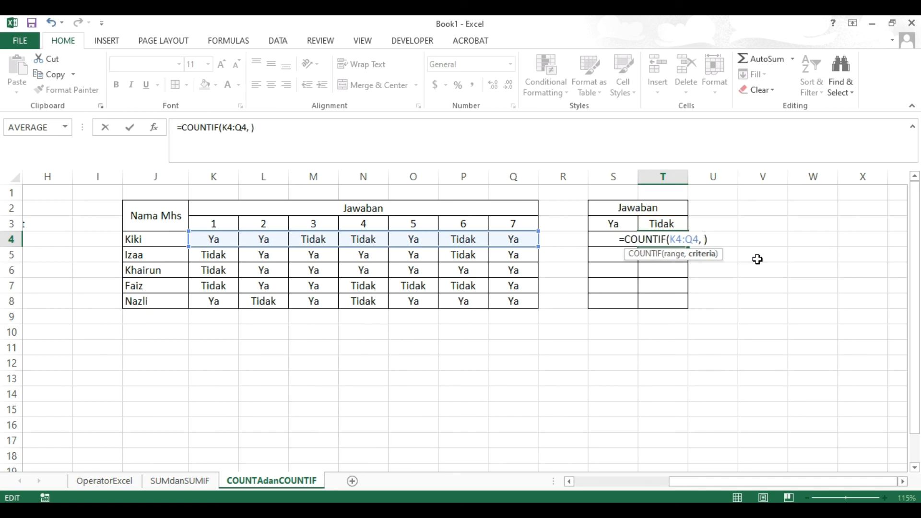
text(TI)
key(BackSpace)
key(BackSpace)
text(T)
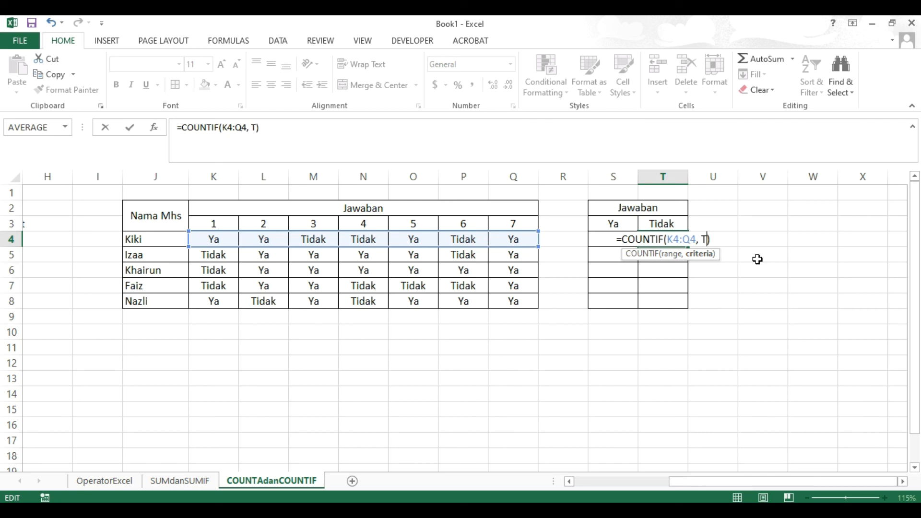
key(BackSpace)
text("Tida)
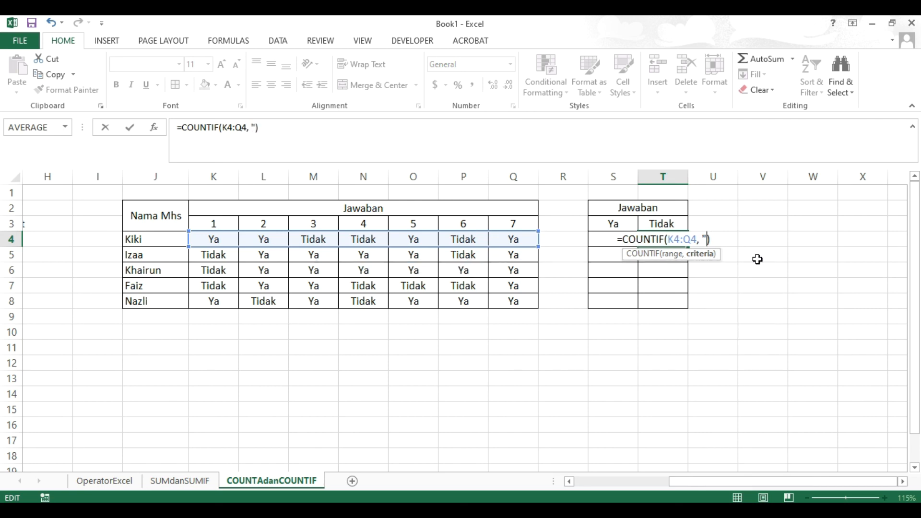
text(k)
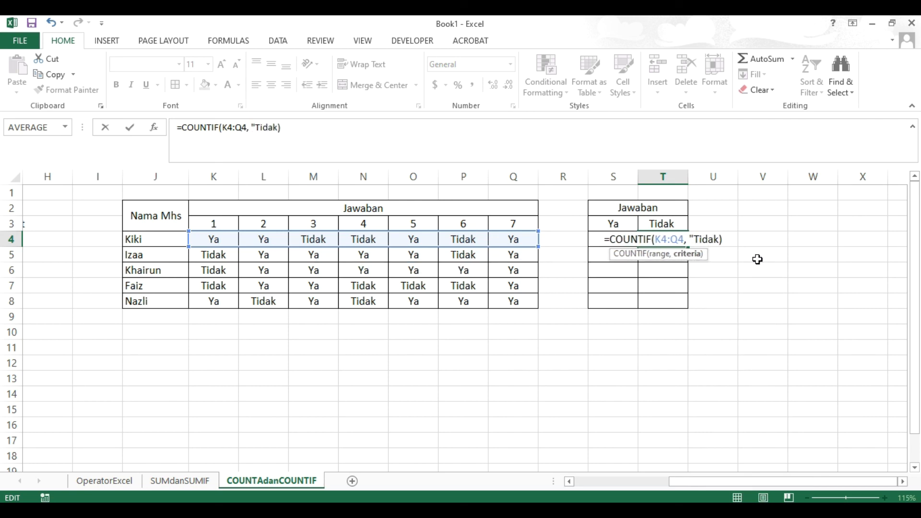
text(")
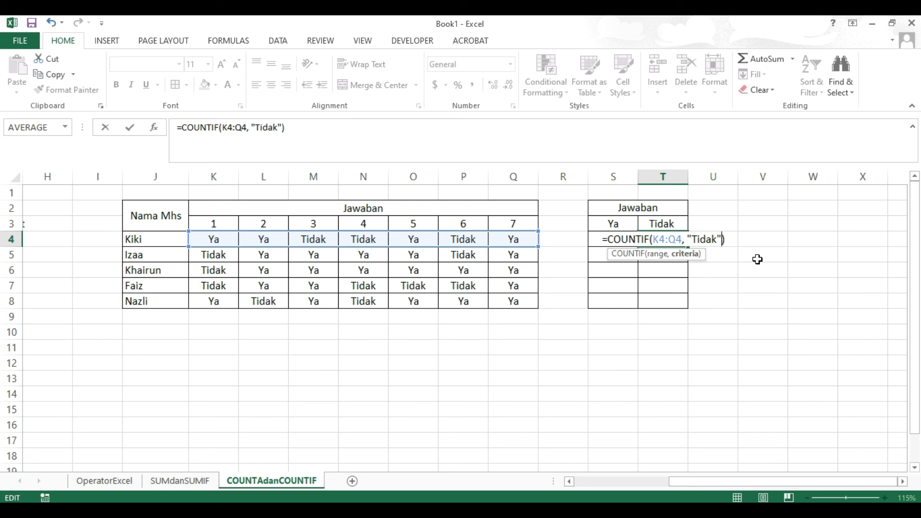
key(Return)
Try the header cell T3 as the criterion of the COUNTIF formula in T4 instead of the quoted text.
click(618, 238)
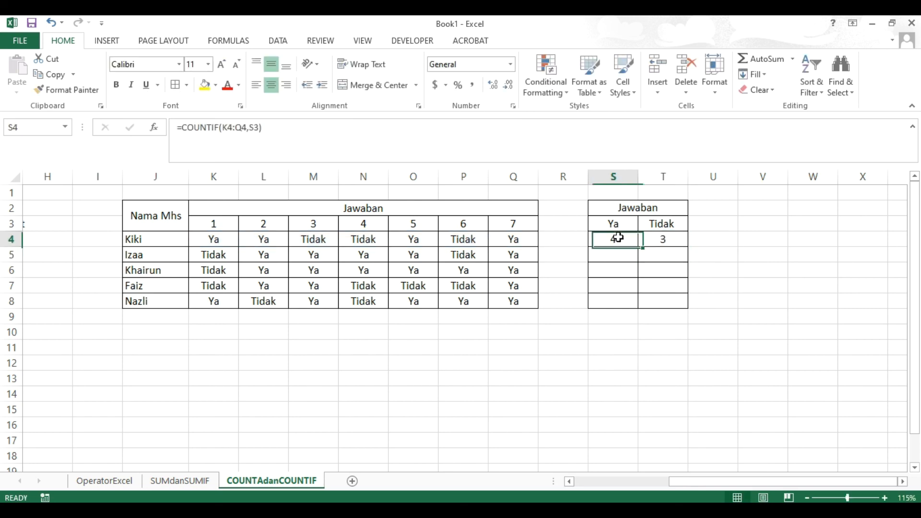
click(663, 241)
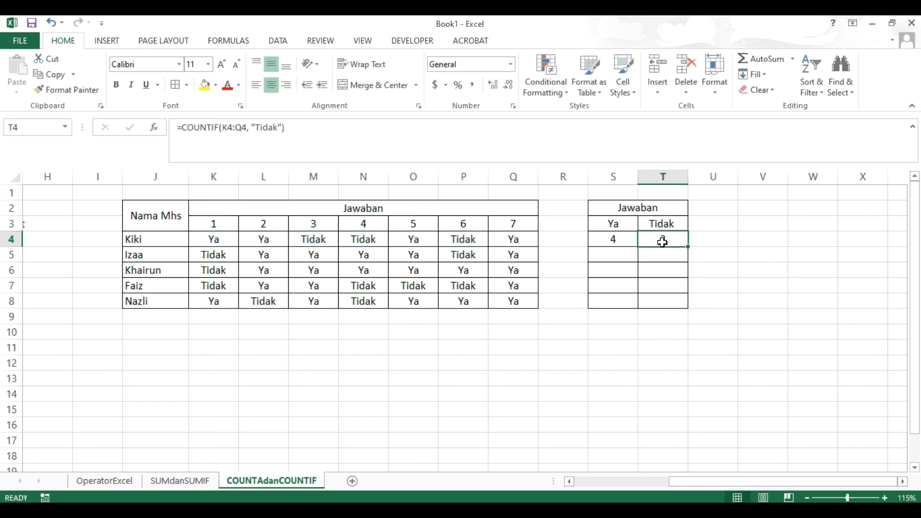
double_click(674, 239)
drag(688, 239, 722, 239)
key(BackSpace)
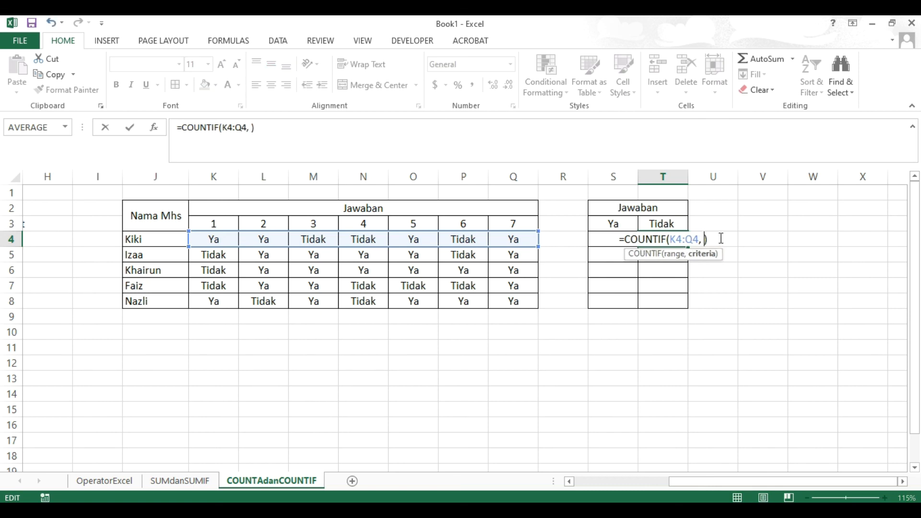
click(663, 224)
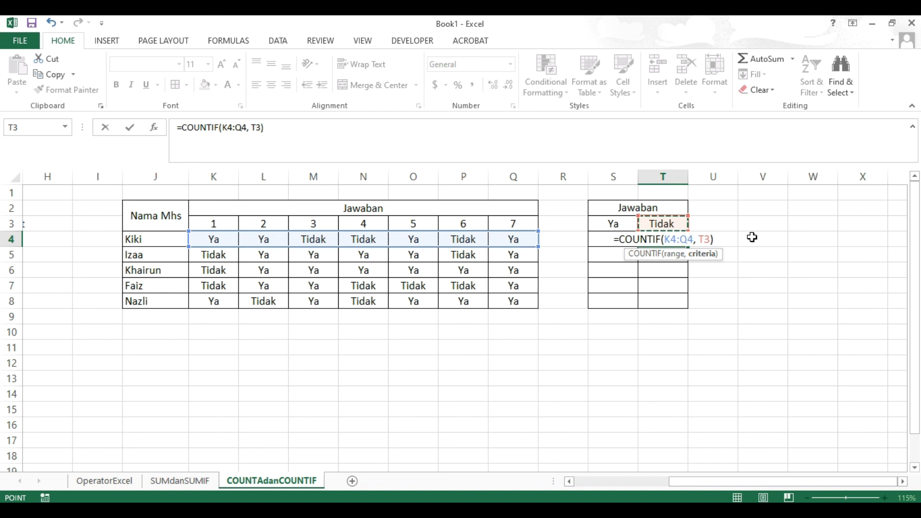
key(Return)
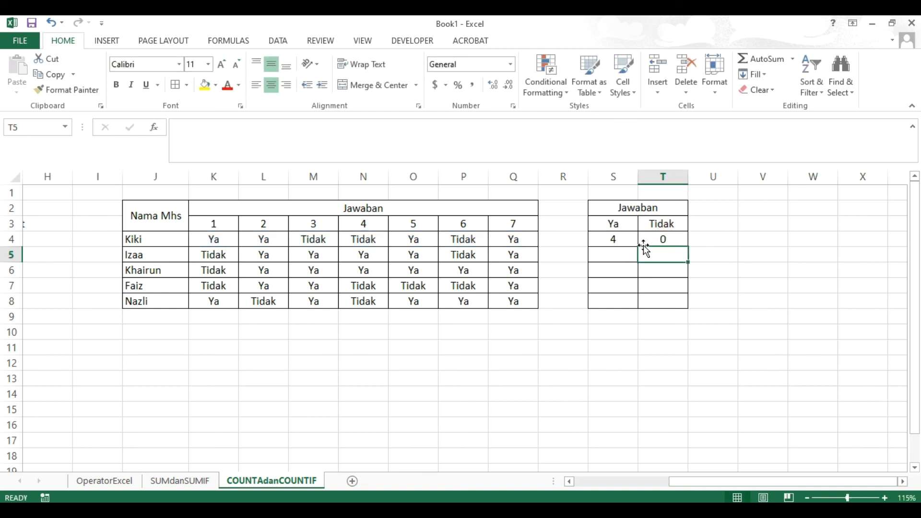
Change the COUNTIF formula in T4 to =COUNTIF(K4:Q4,"Tidak"), accepting the proposed correction of the missing quotation mark.
click(668, 241)
double_click(672, 239)
click(713, 239)
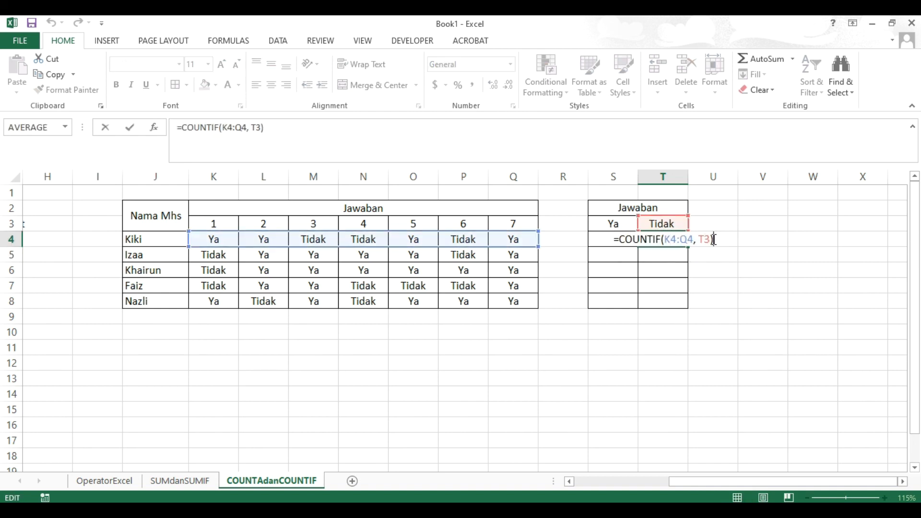
key(BackSpace)
key(BackSpace)
key(BackSpace)
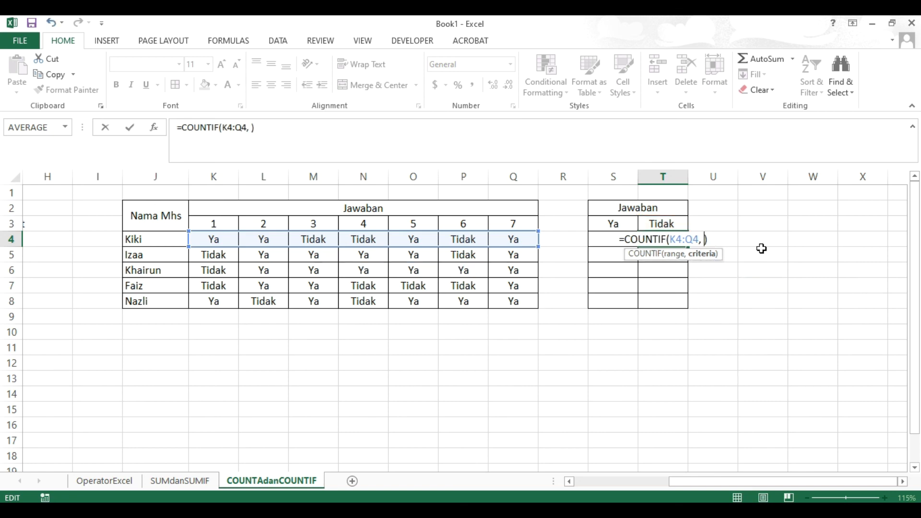
text("T)
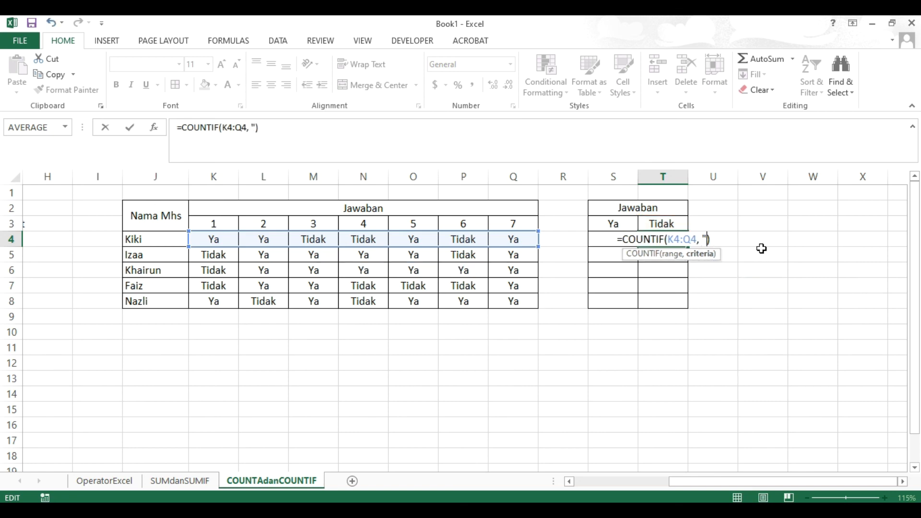
text(ida)
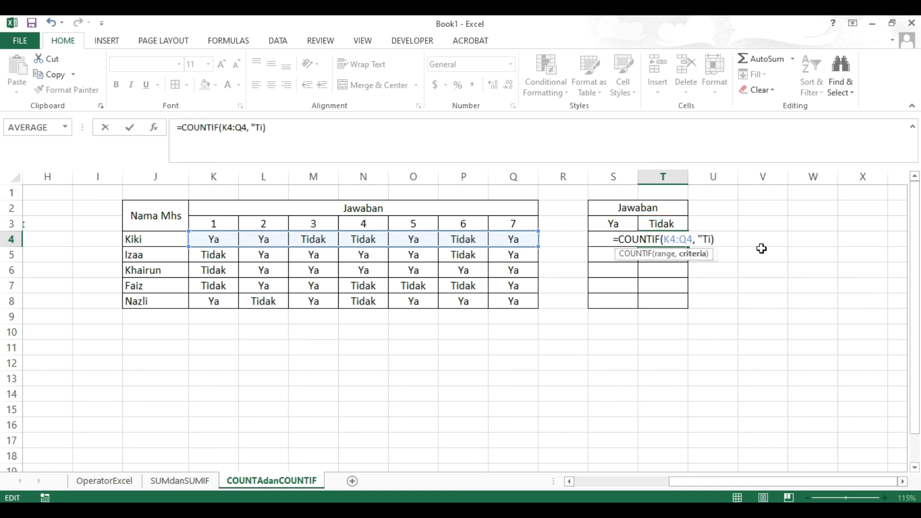
text(k))
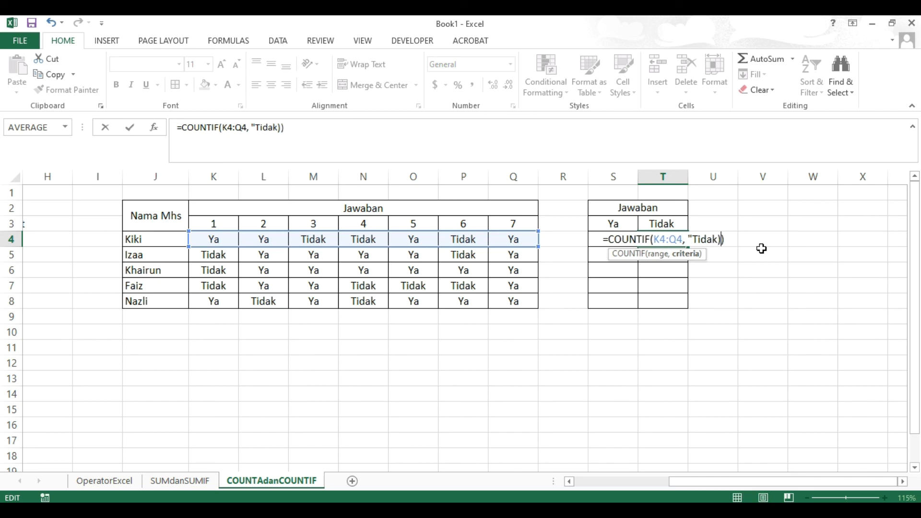
key(BackSpace)
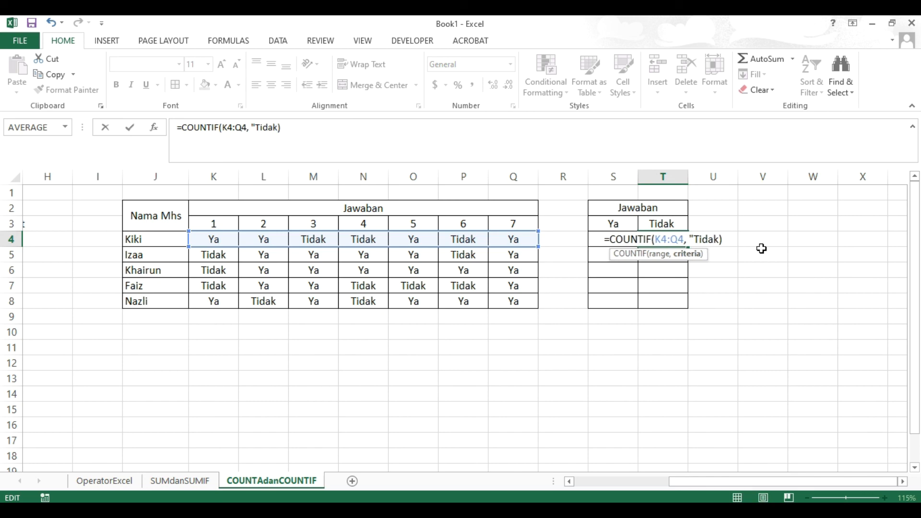
key(Return)
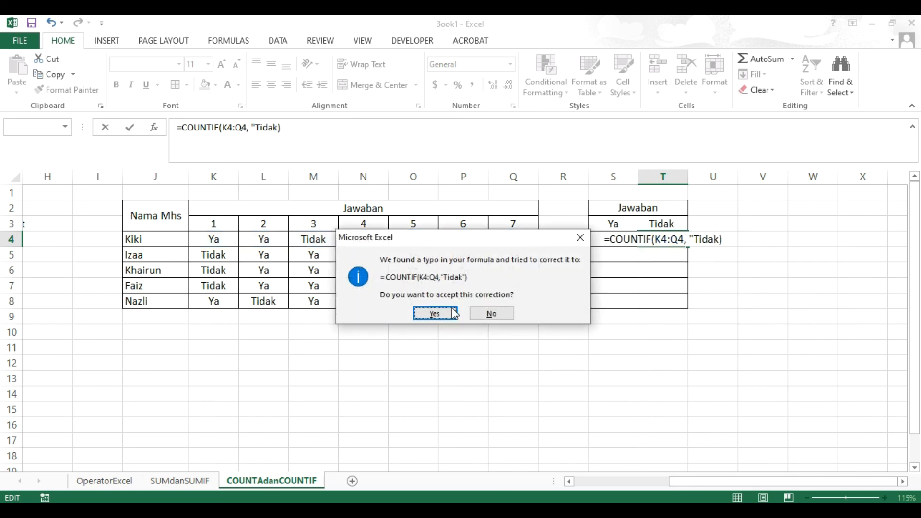
click(455, 313)
click(654, 236)
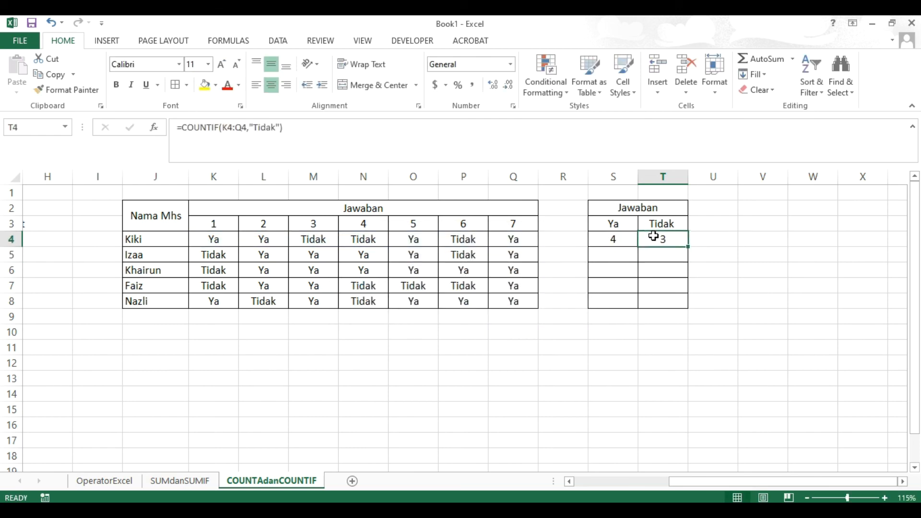
Change the COUNTIF formula in S4 to =COUNTIF(K4:Q4,"Ya"), replacing the cell reference used as criterion with quoted text.
click(618, 238)
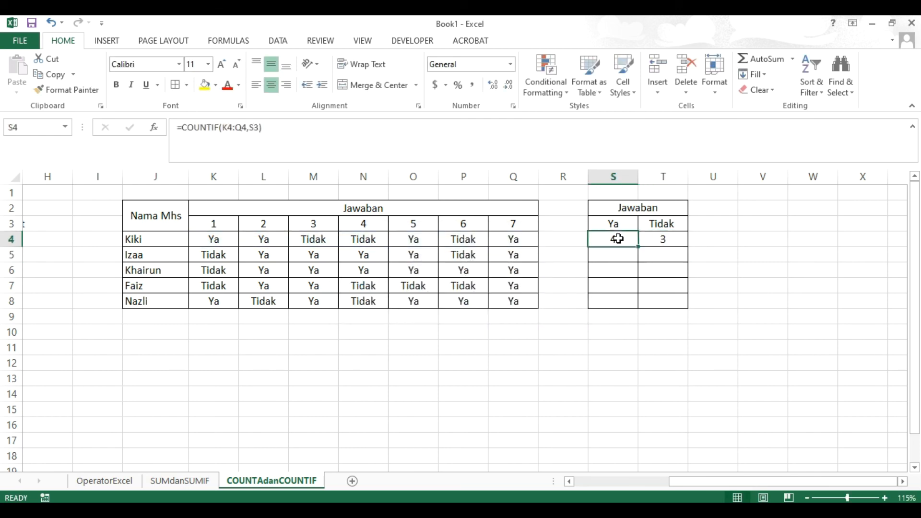
double_click(618, 239)
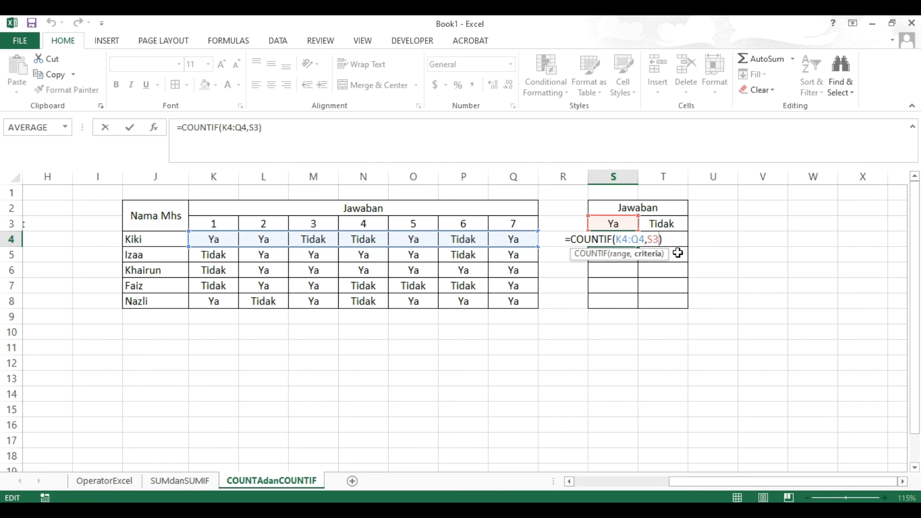
key(BackSpace)
key(BackSpace)
text('Ya)
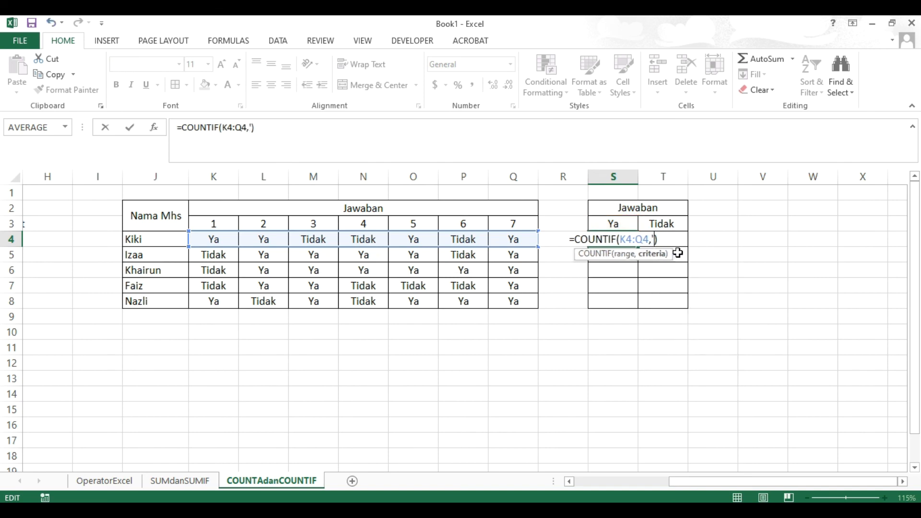
text(")
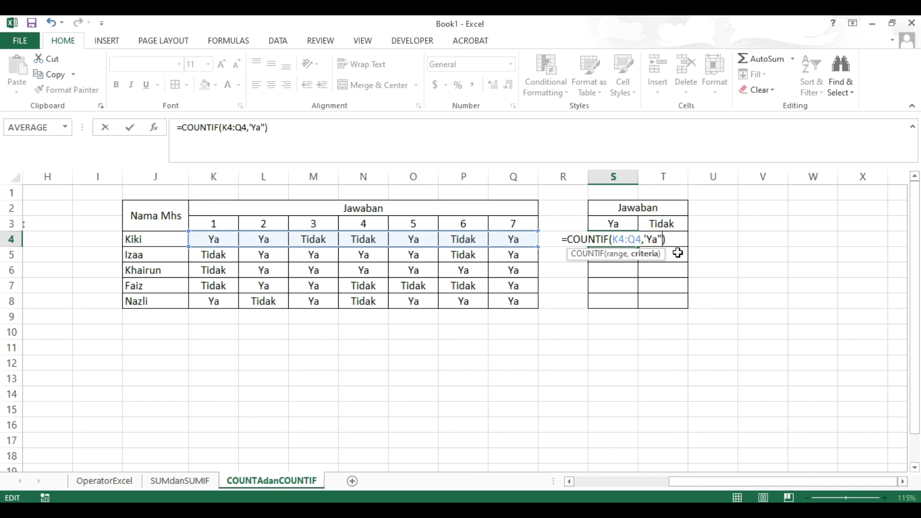
key(Return)
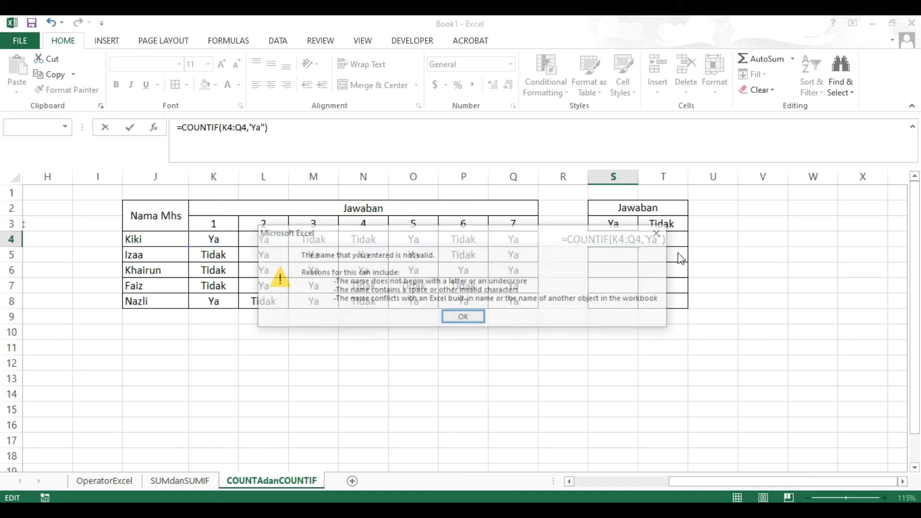
click(463, 316)
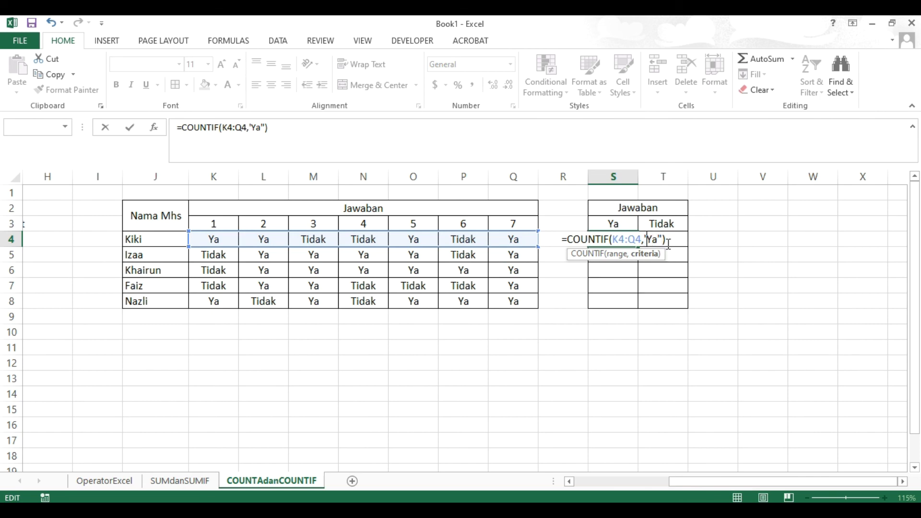
key(BackSpace)
text(")
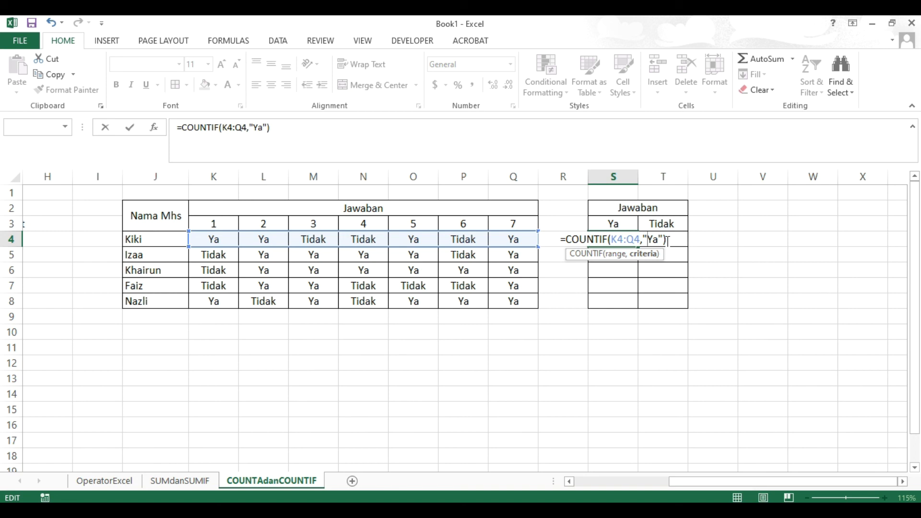
click(667, 240)
key(Return)
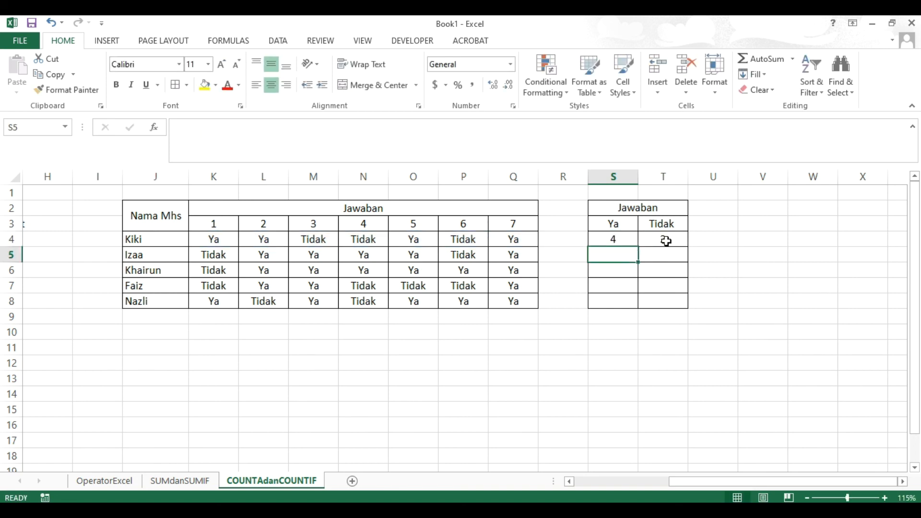
Copy the COUNTIF formulas in S4 and T4 down through row 8 for the remaining students.
click(614, 239)
drag(639, 247, 638, 312)
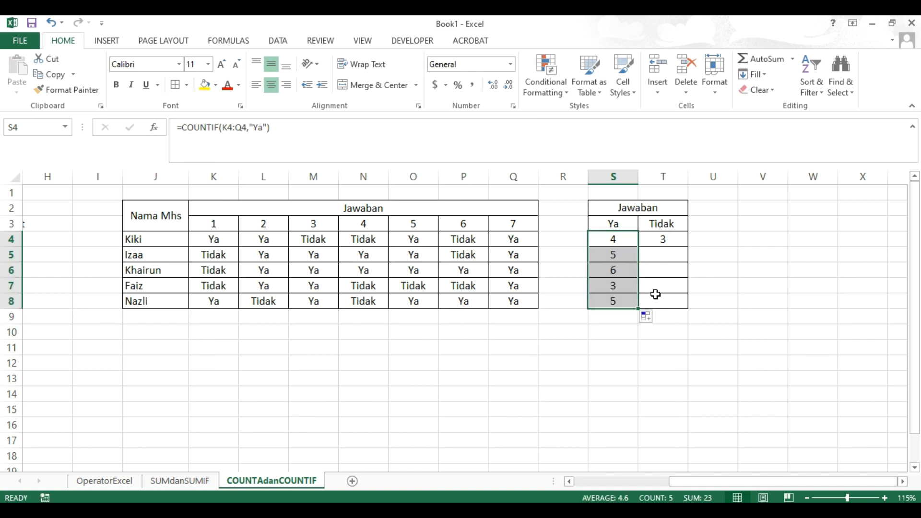
click(675, 239)
drag(685, 246, 691, 311)
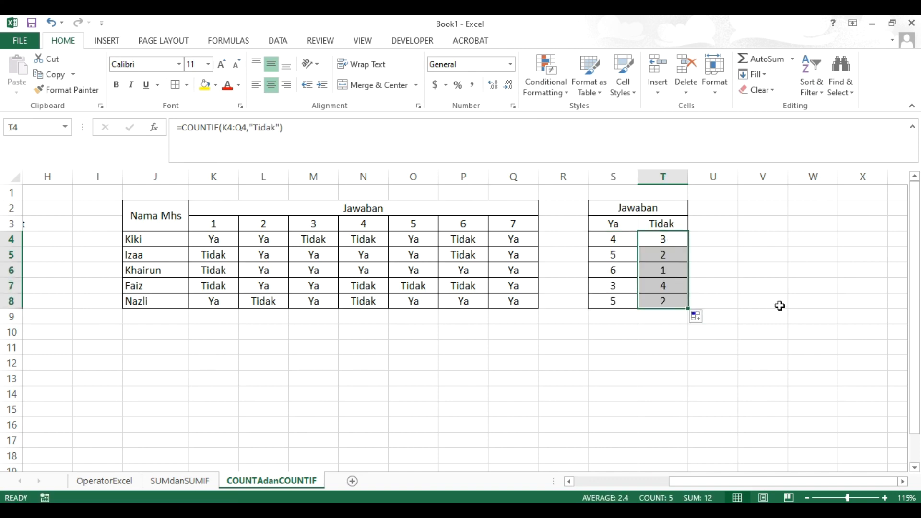
Examine the filled COUNTIF formulas in the Ya and Tidak columns to check their row ranges and quoted criteria.
click(614, 253)
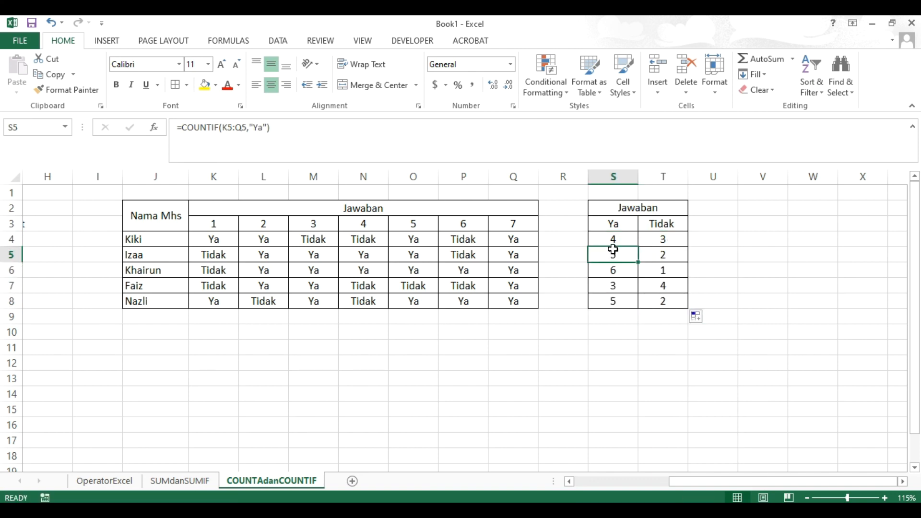
click(617, 238)
click(615, 252)
click(655, 259)
click(617, 269)
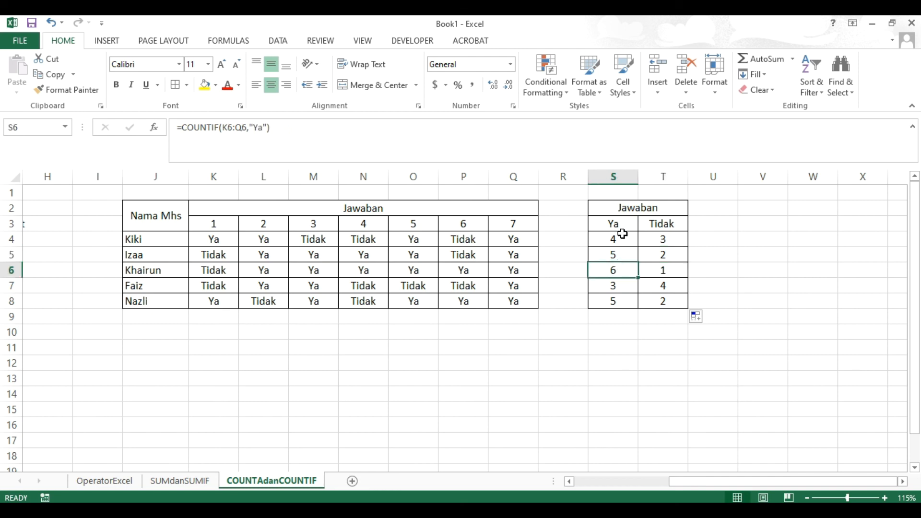
click(623, 235)
click(622, 288)
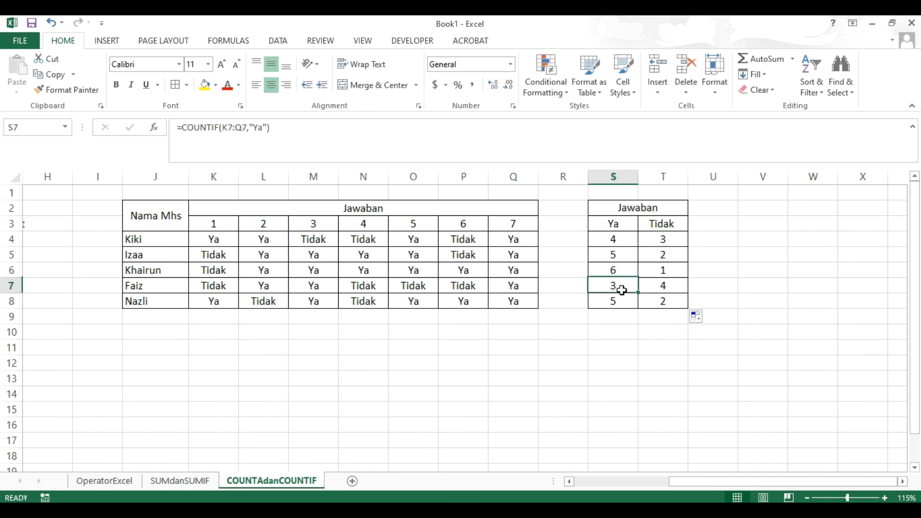
click(622, 248)
click(622, 230)
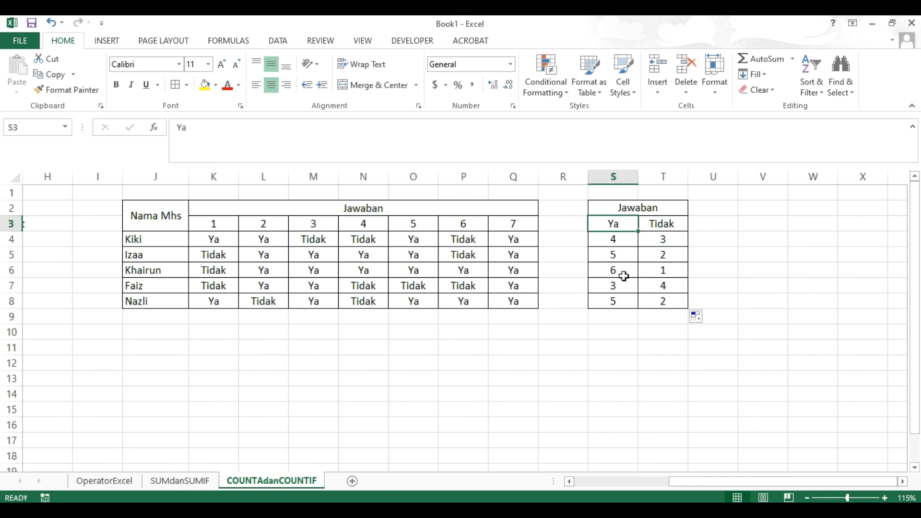
click(619, 314)
click(623, 253)
click(684, 240)
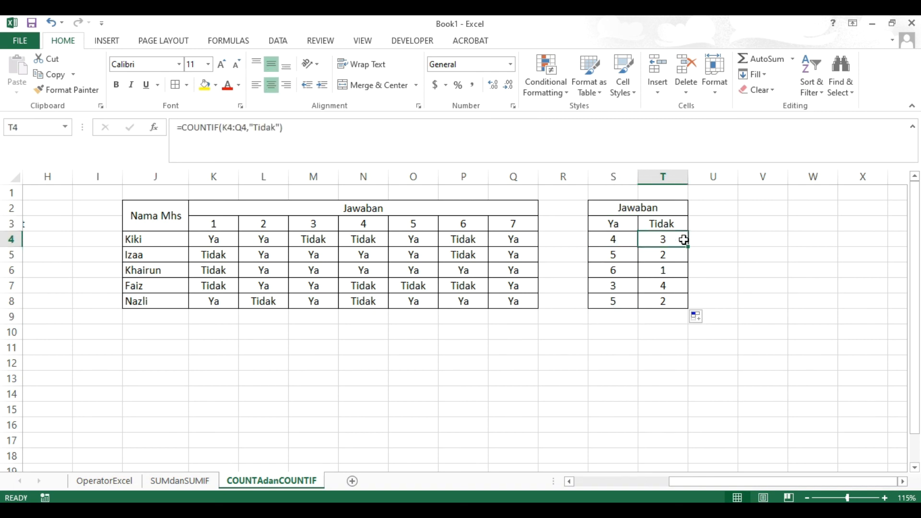
click(446, 410)
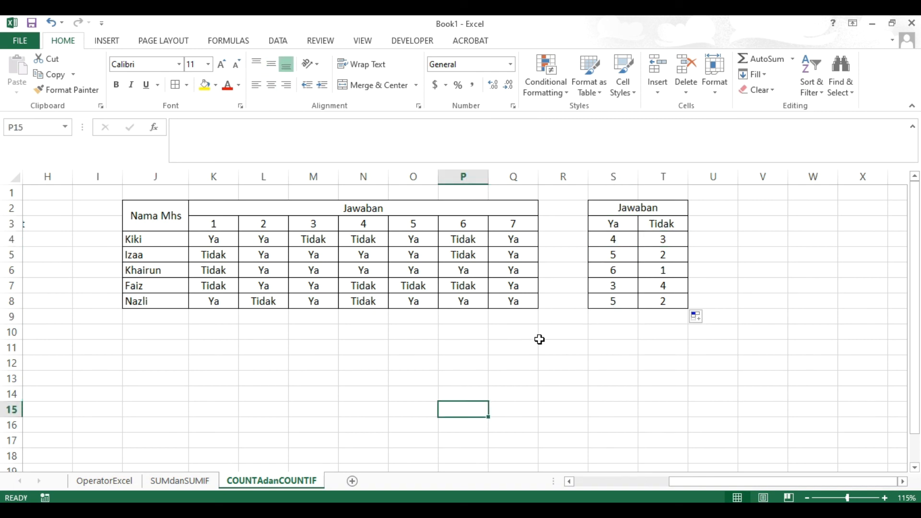